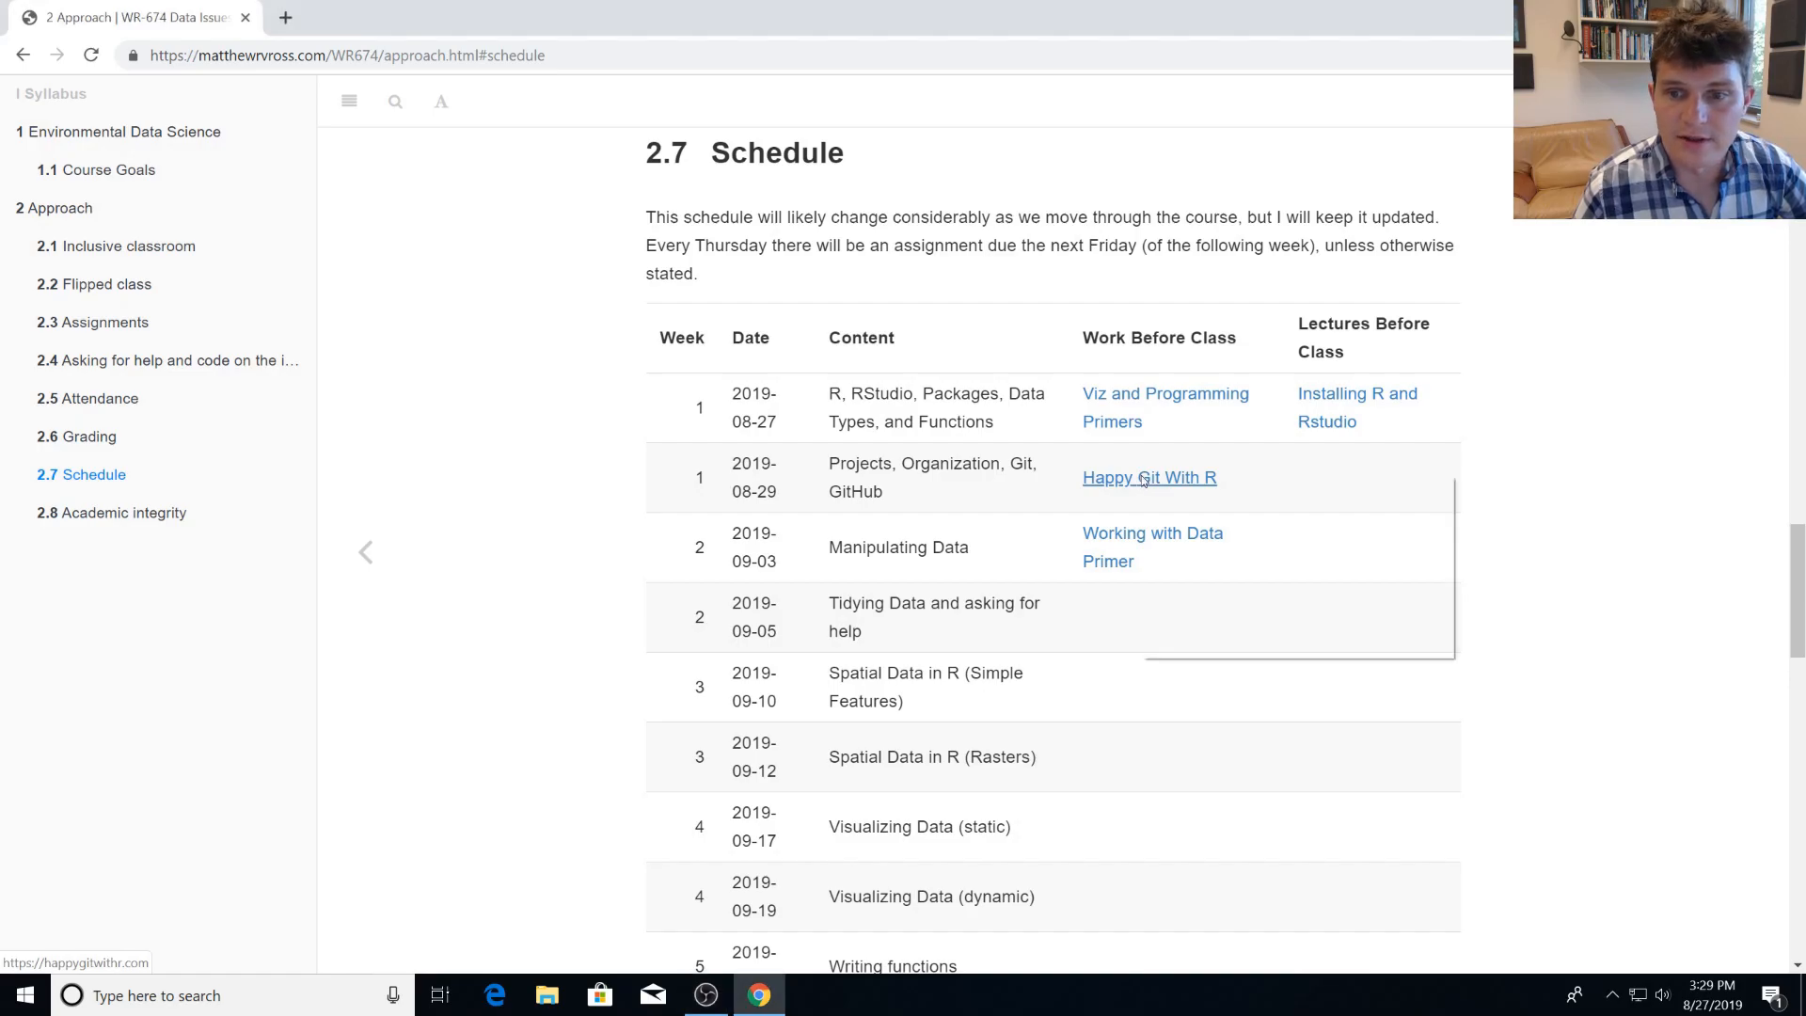
Open the Happy Git With R link from the course schedule in a new tab and view the guide's opening page.
right_click(1143, 480)
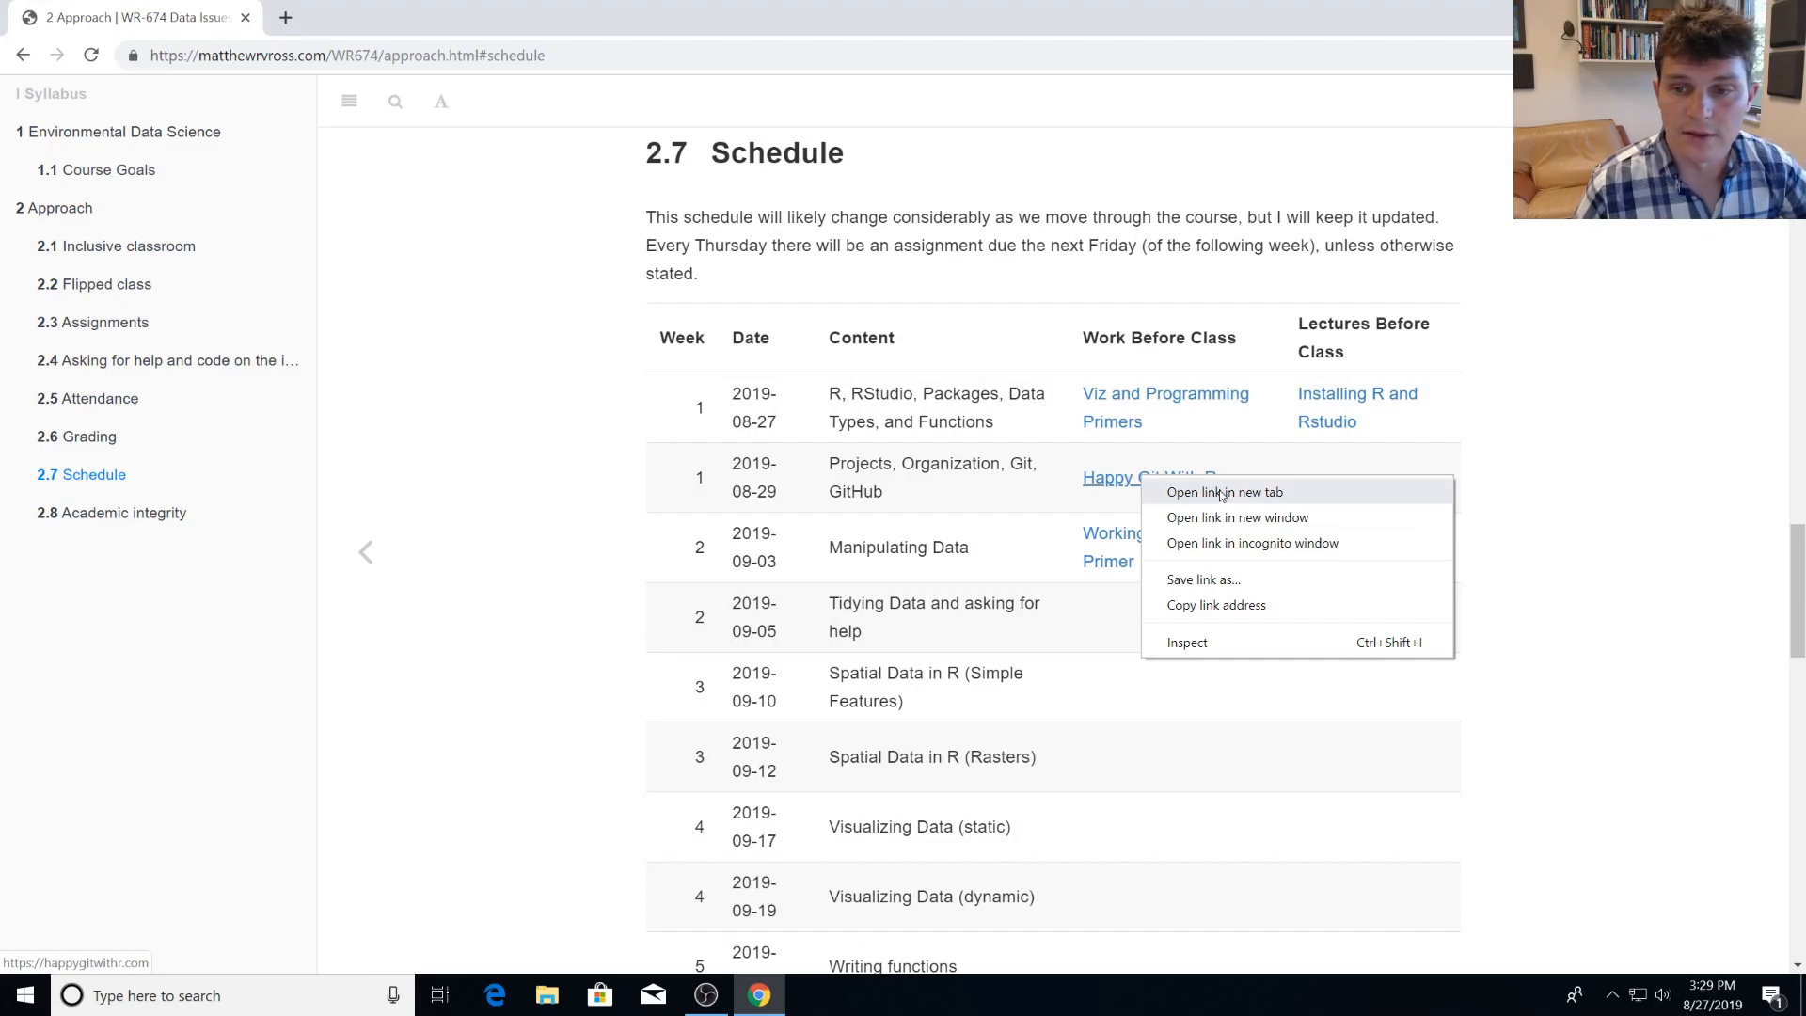
click(1221, 493)
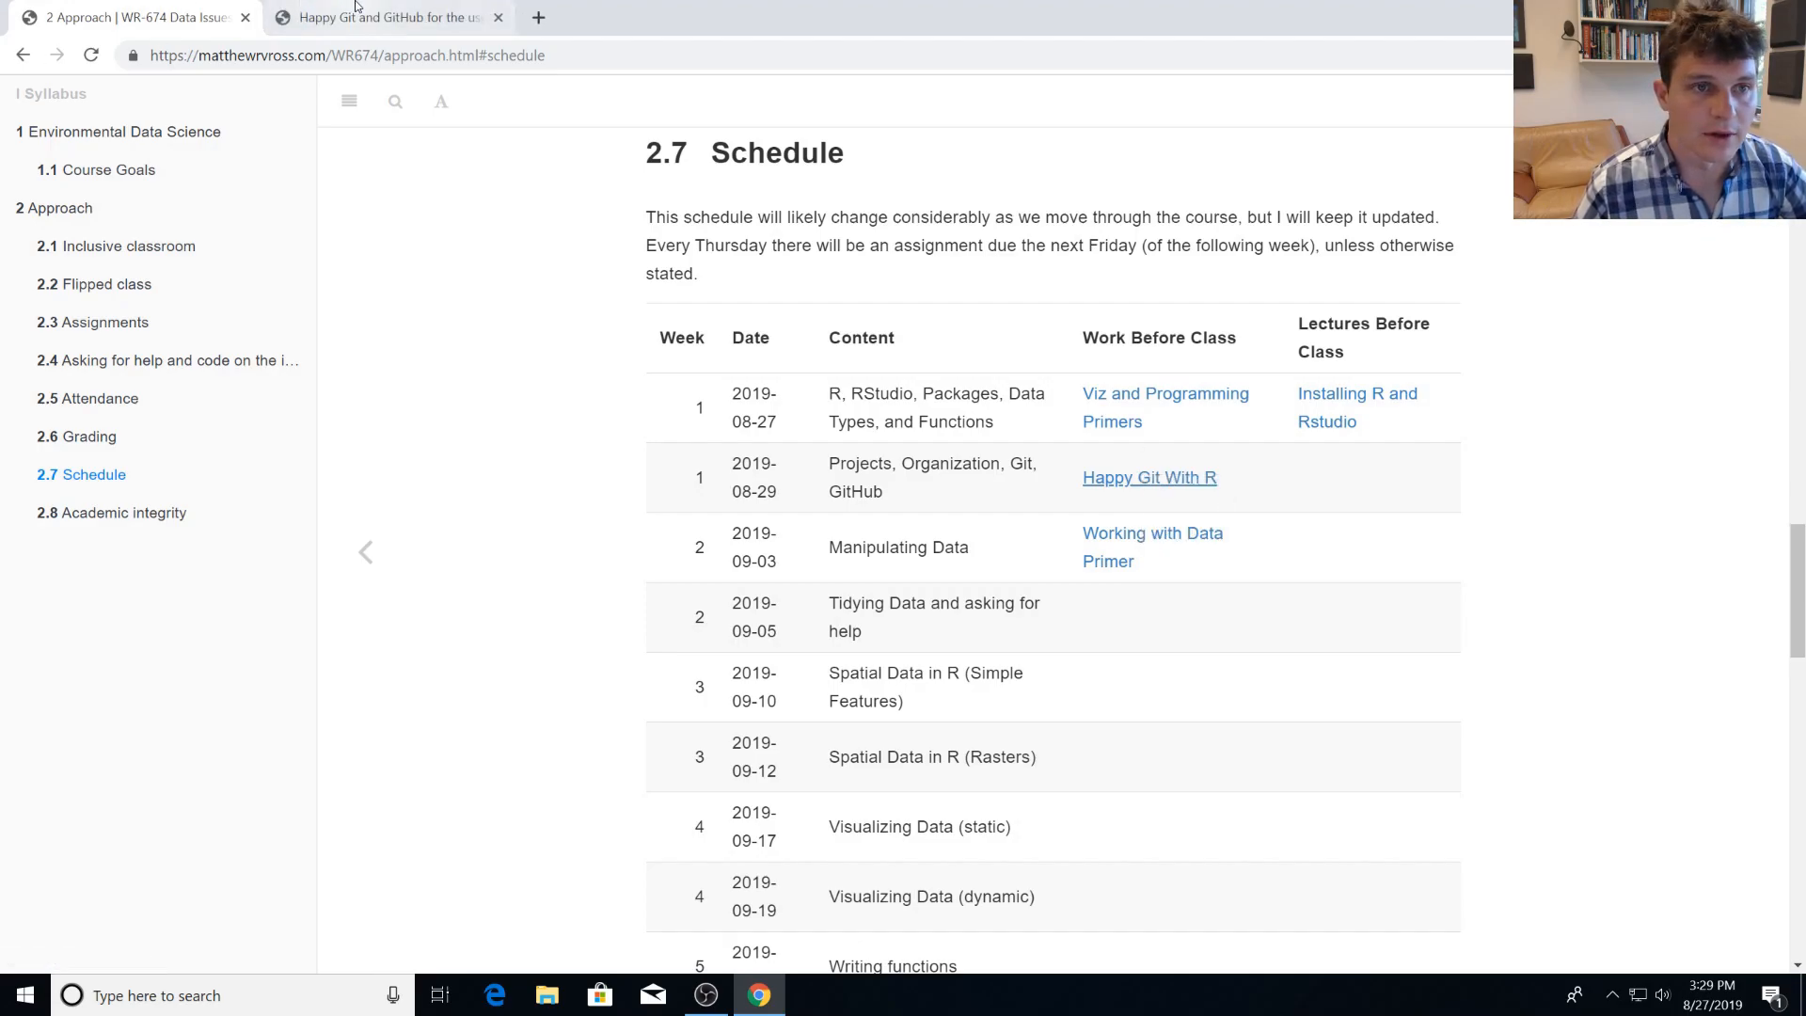
click(375, 18)
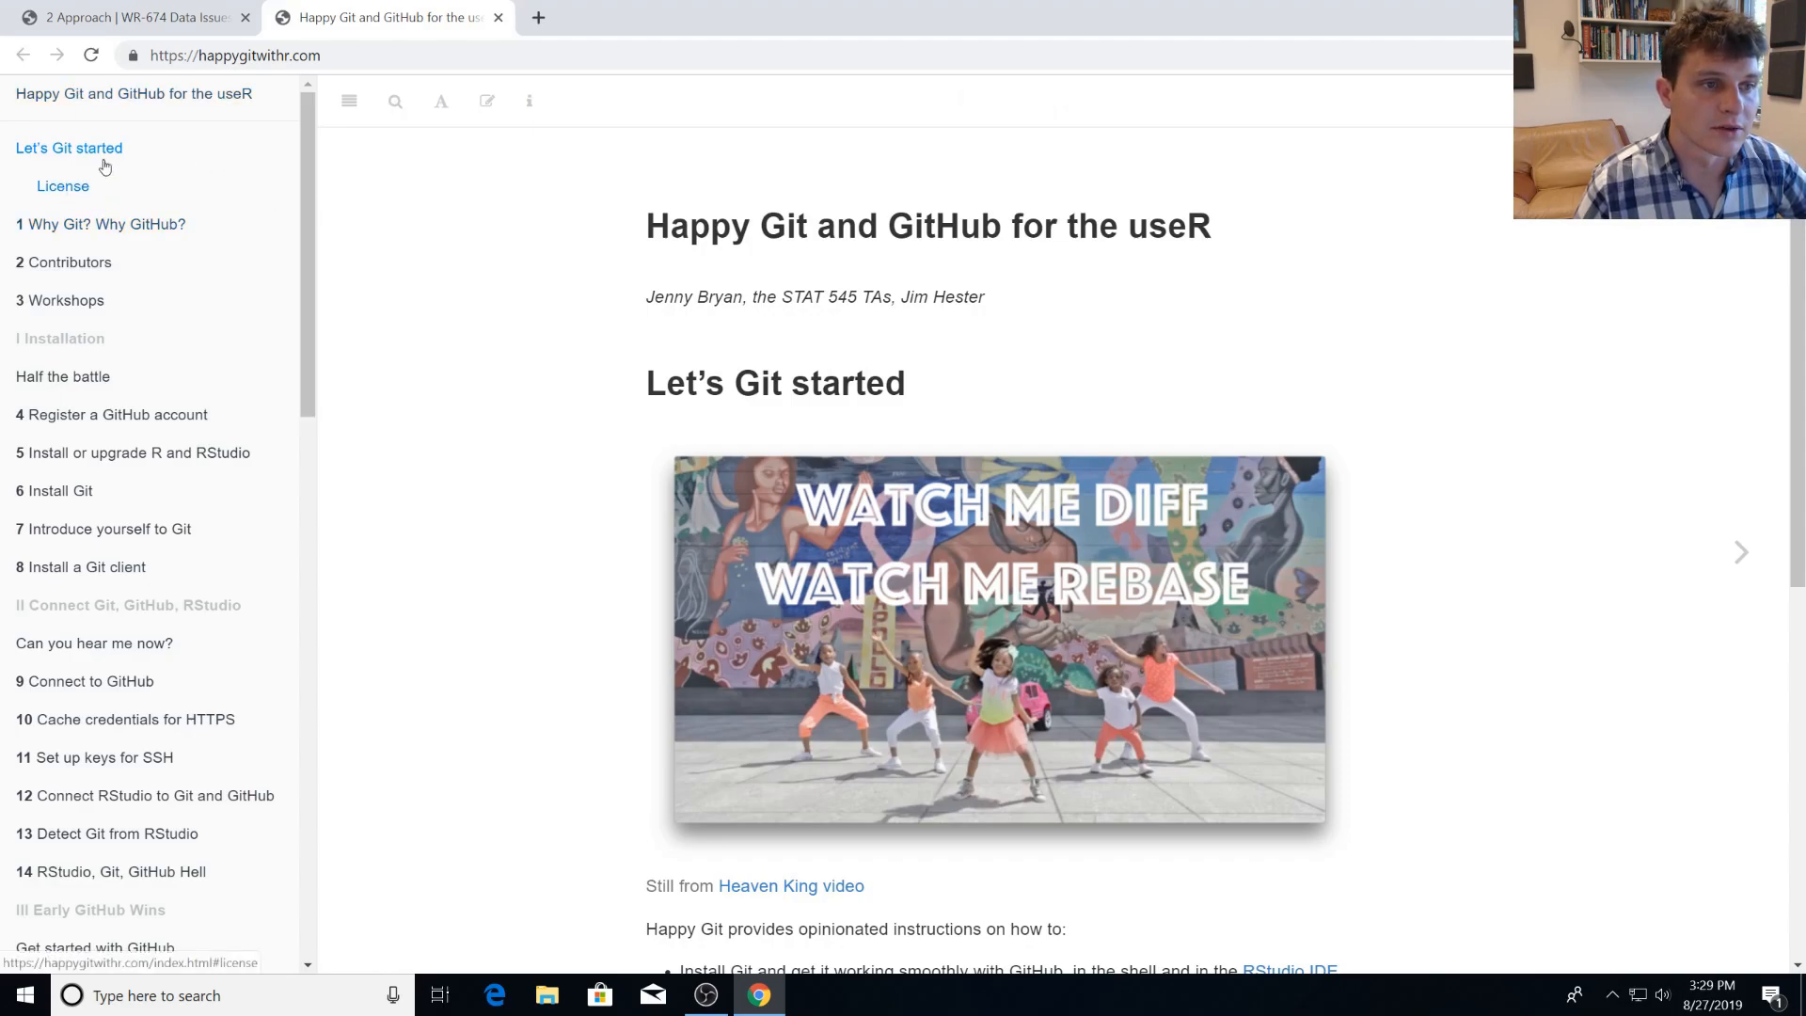
scroll(645, 475, down, 3)
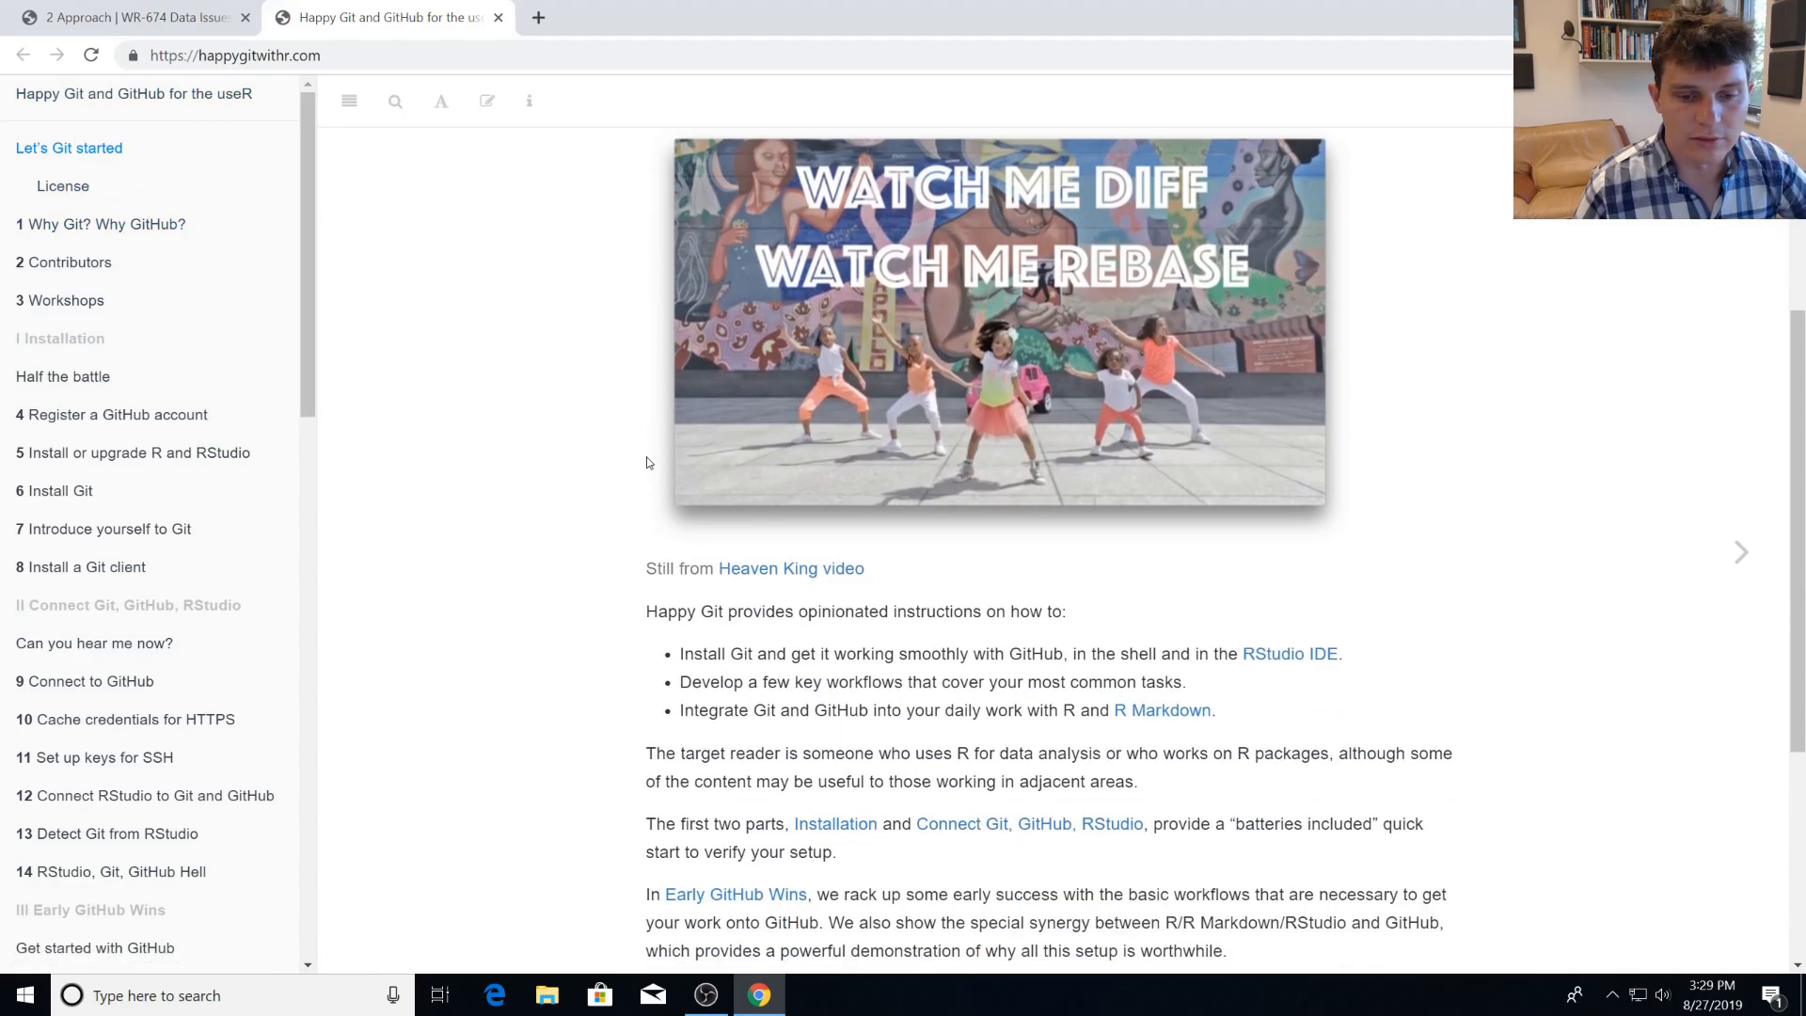
scroll(368, 341, up, 2)
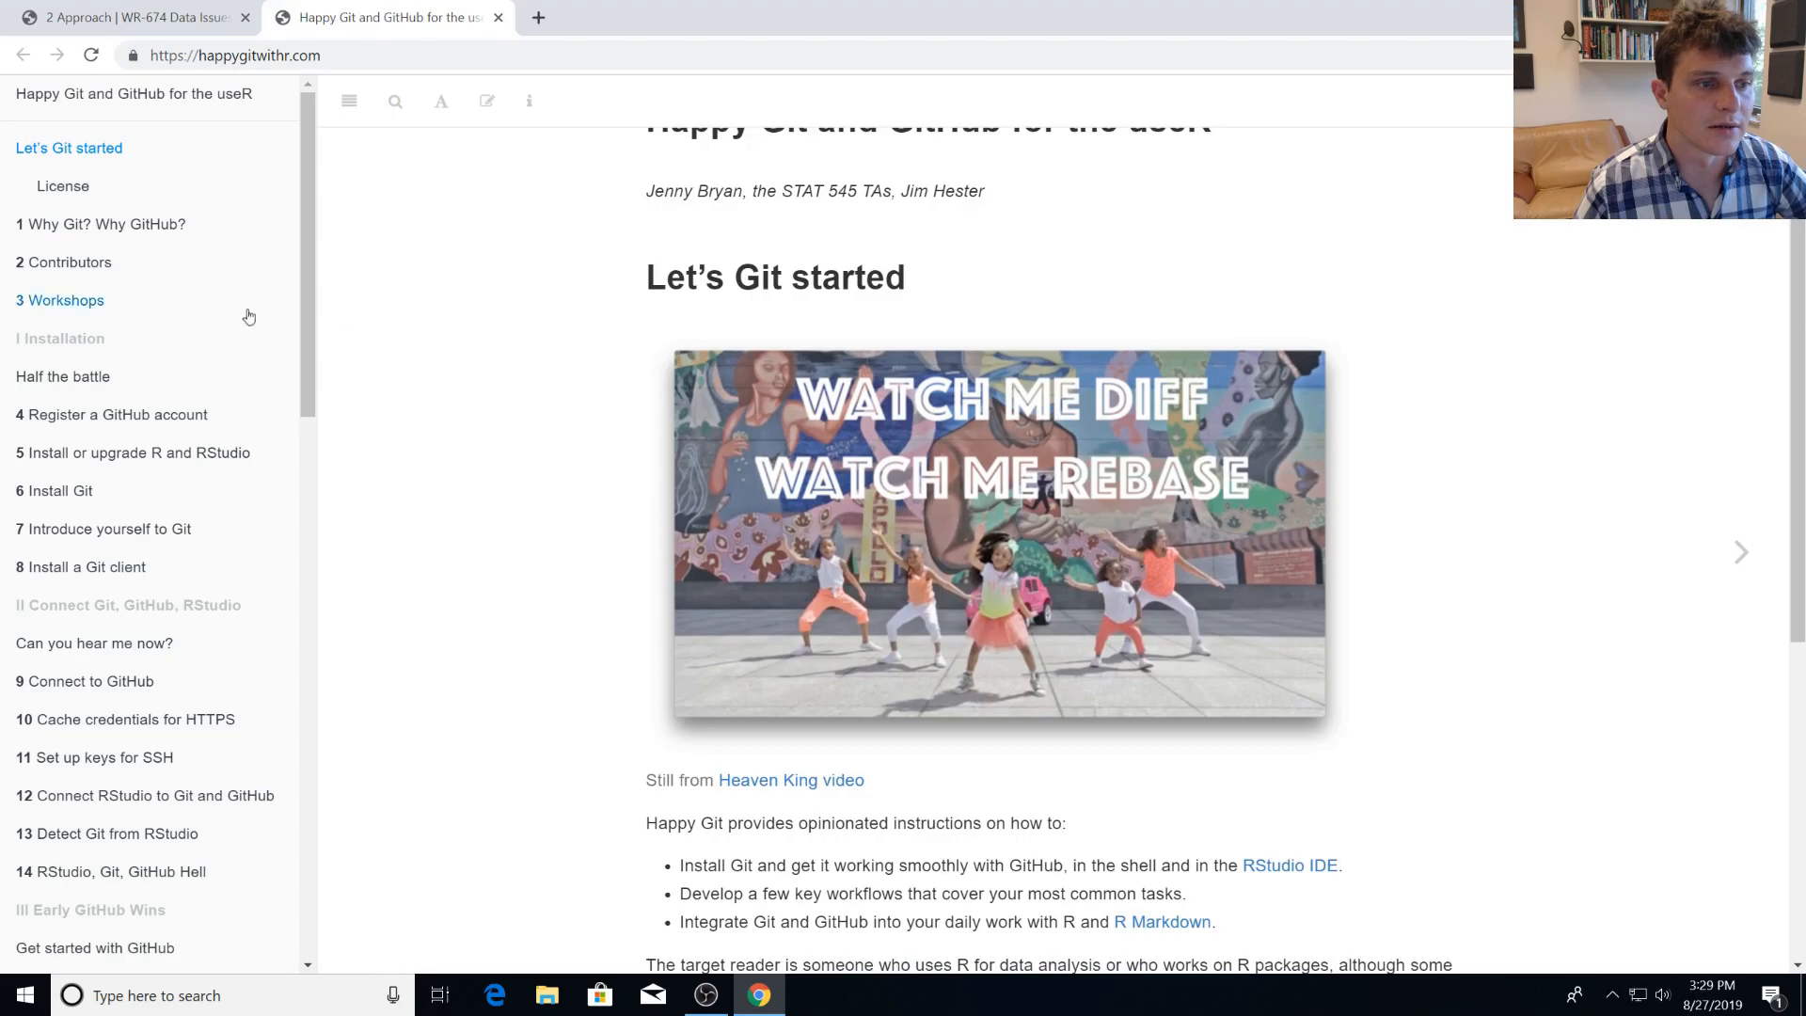
Open the guide's chapter on registering a GitHub account and bring up its github.com link in a new tab.
click(162, 417)
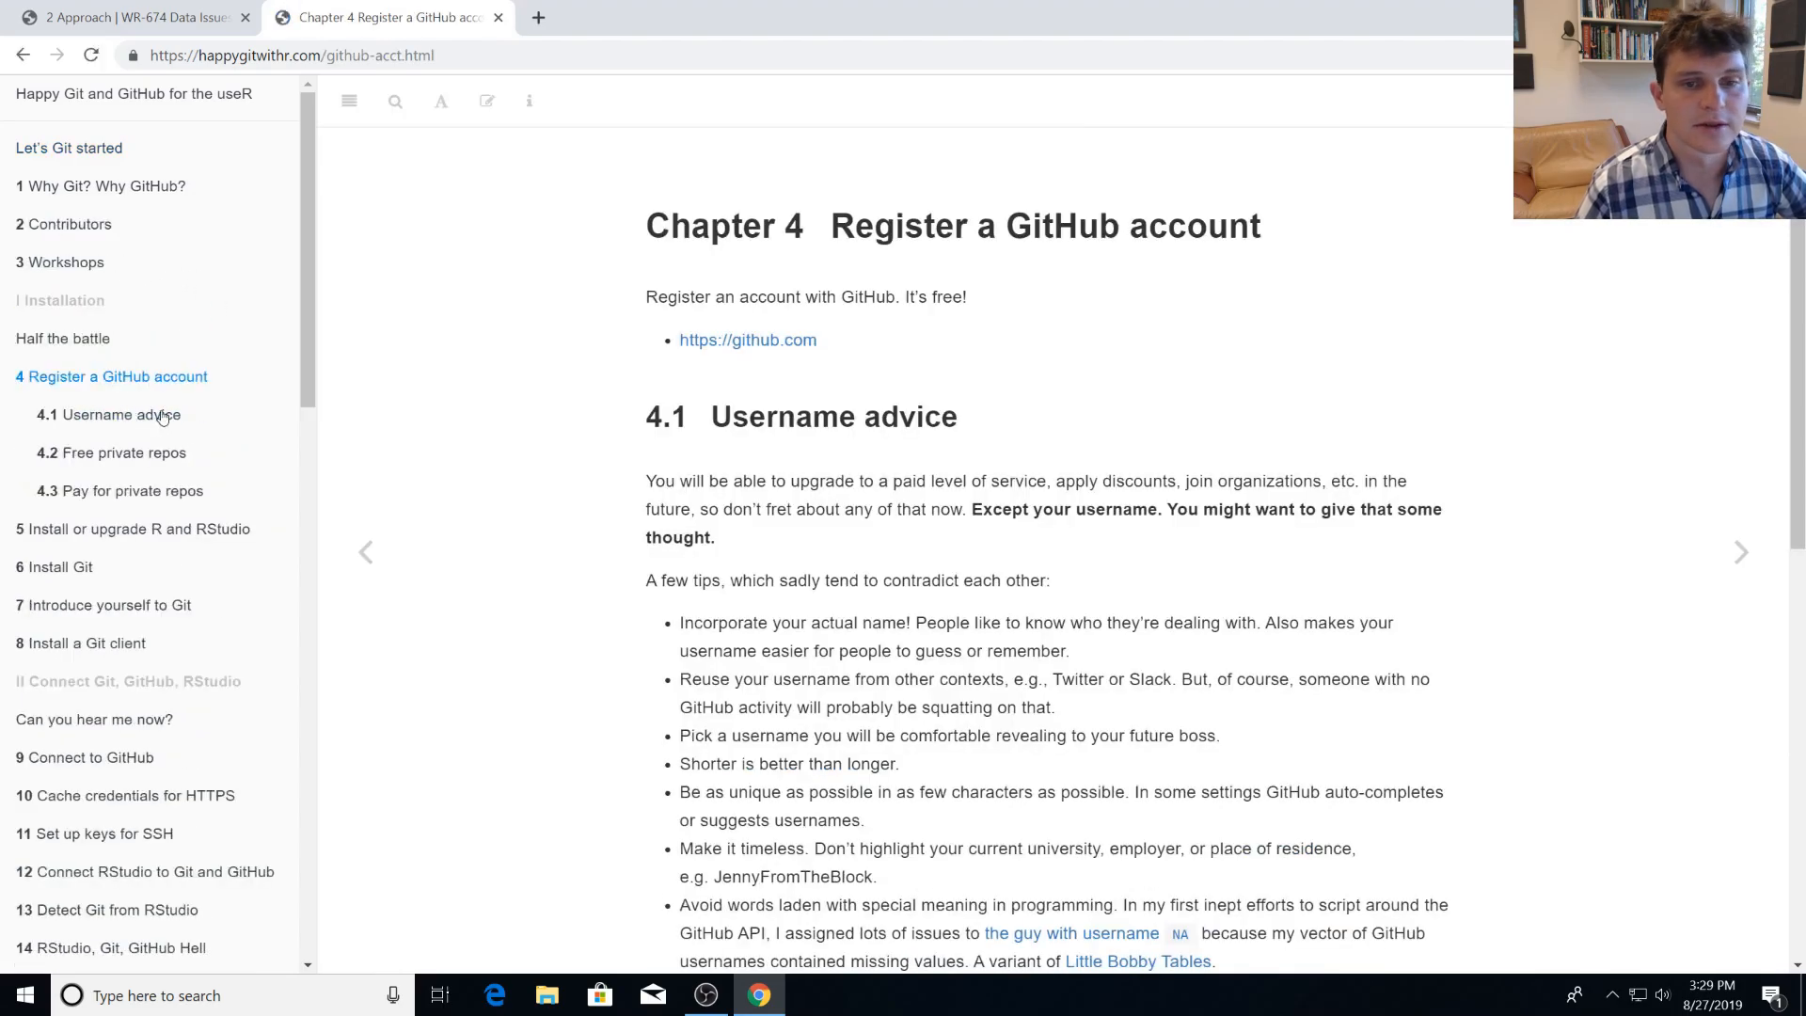
right_click(760, 353)
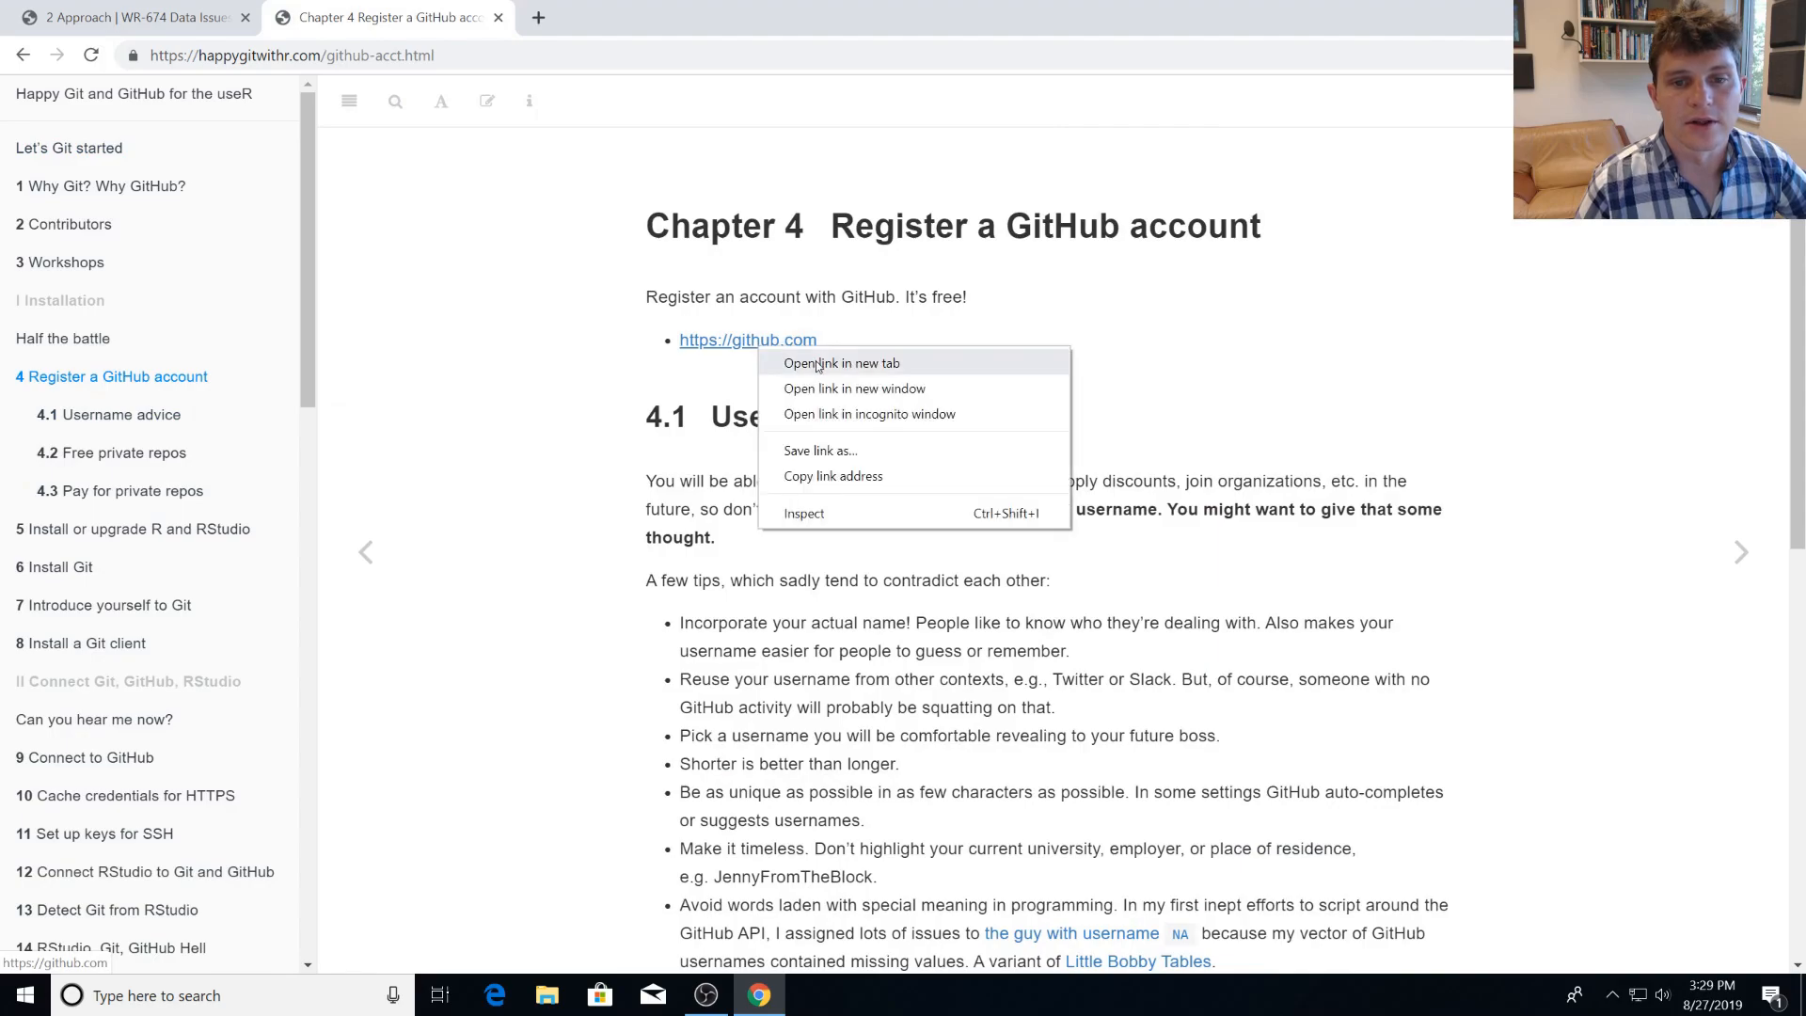
click(817, 363)
click(593, 14)
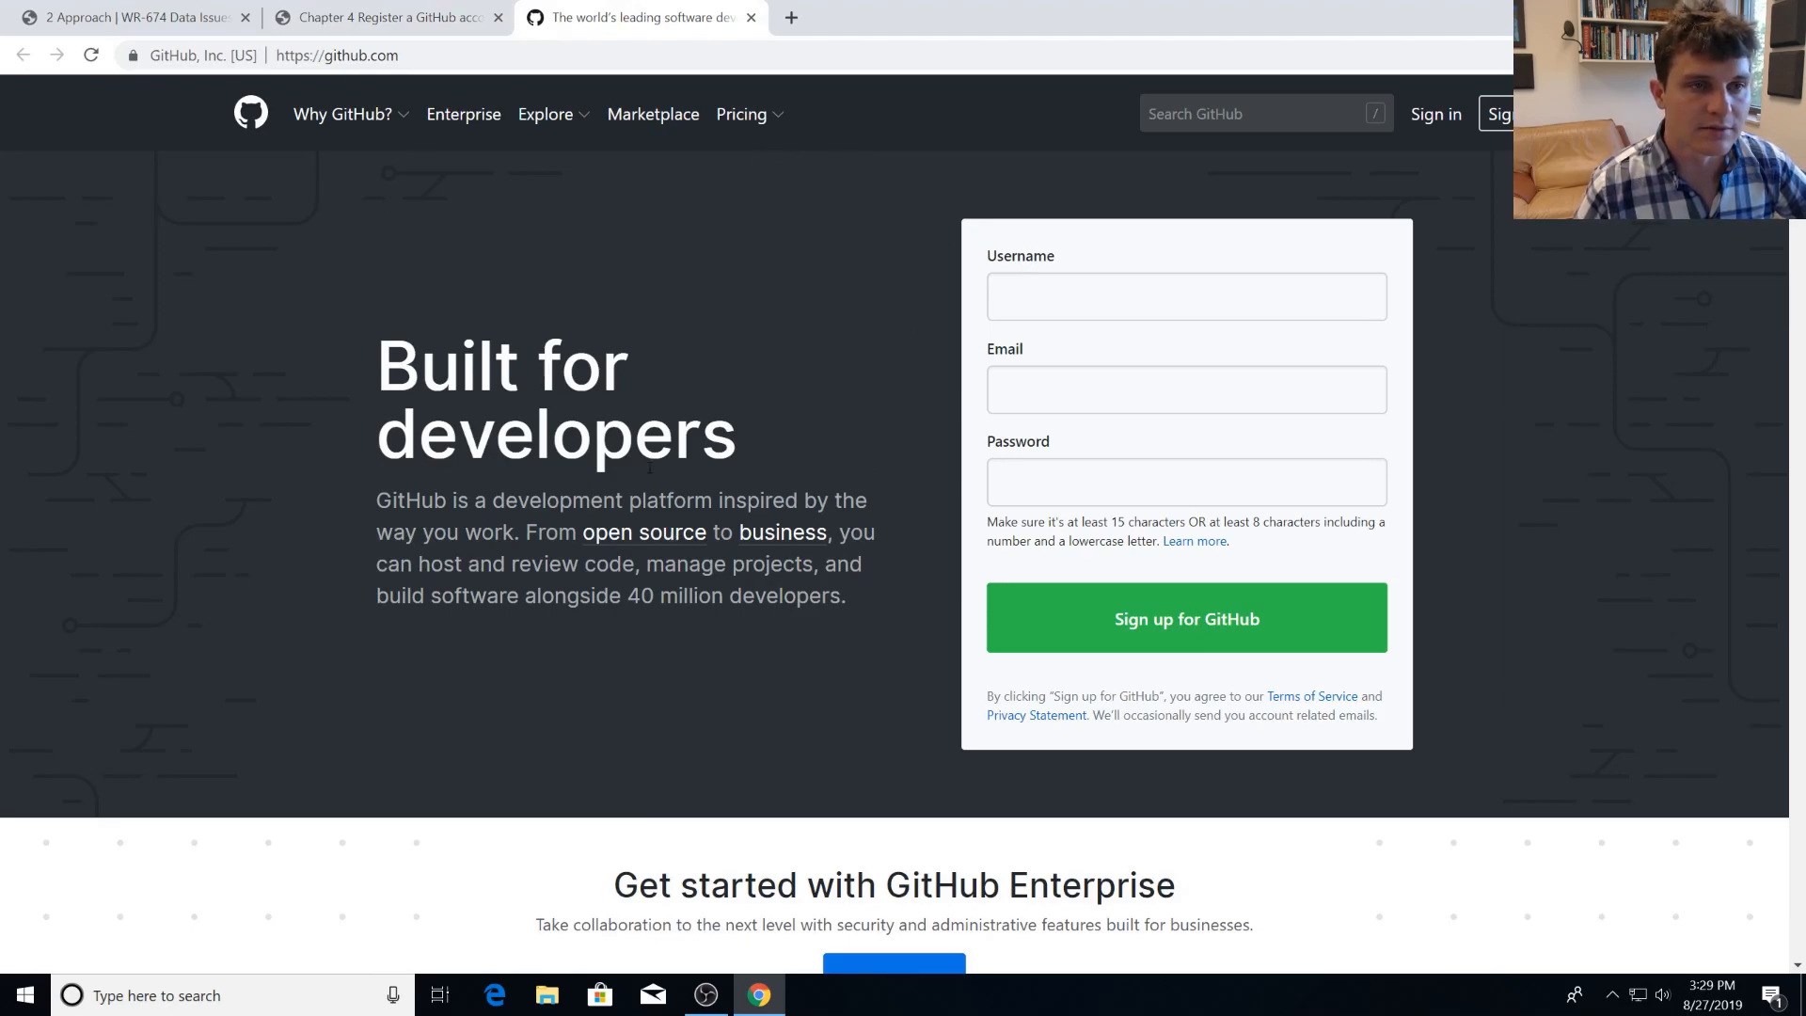
Read the Username advice section in the guide's GitHub account chapter.
click(385, 17)
scroll(797, 527, down, 1)
drag(645, 311, 914, 510)
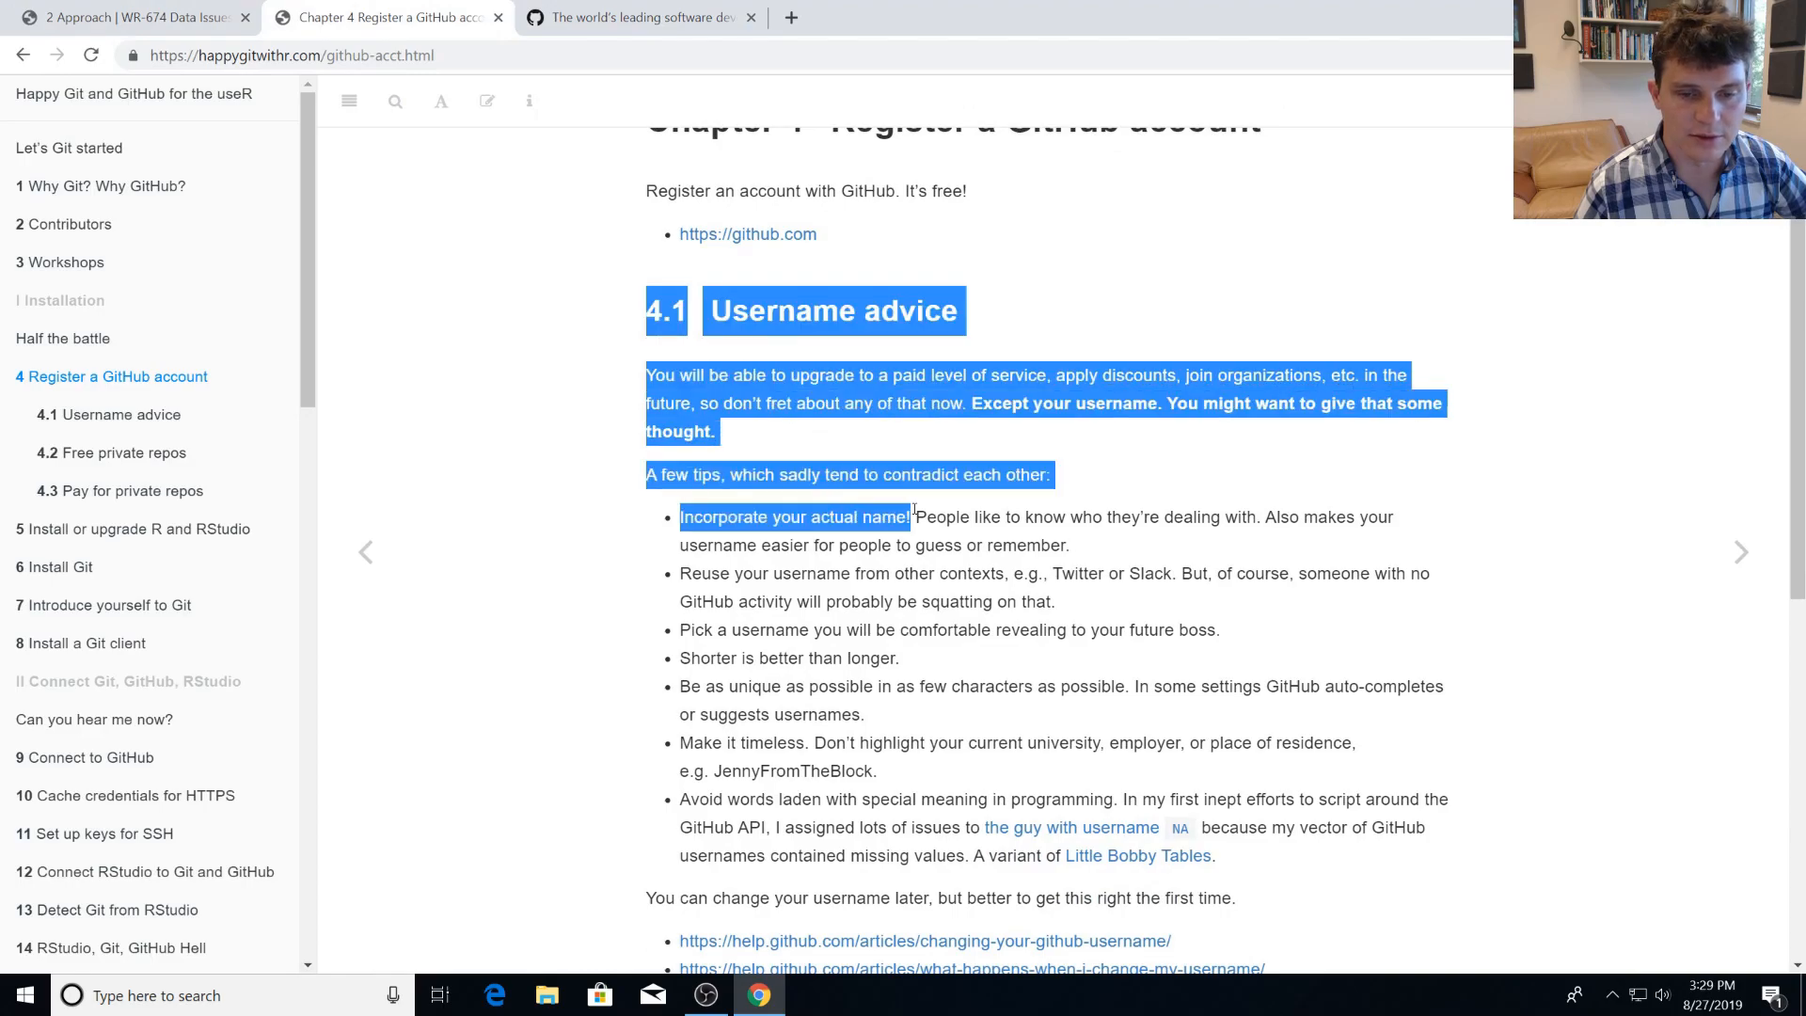
click(914, 509)
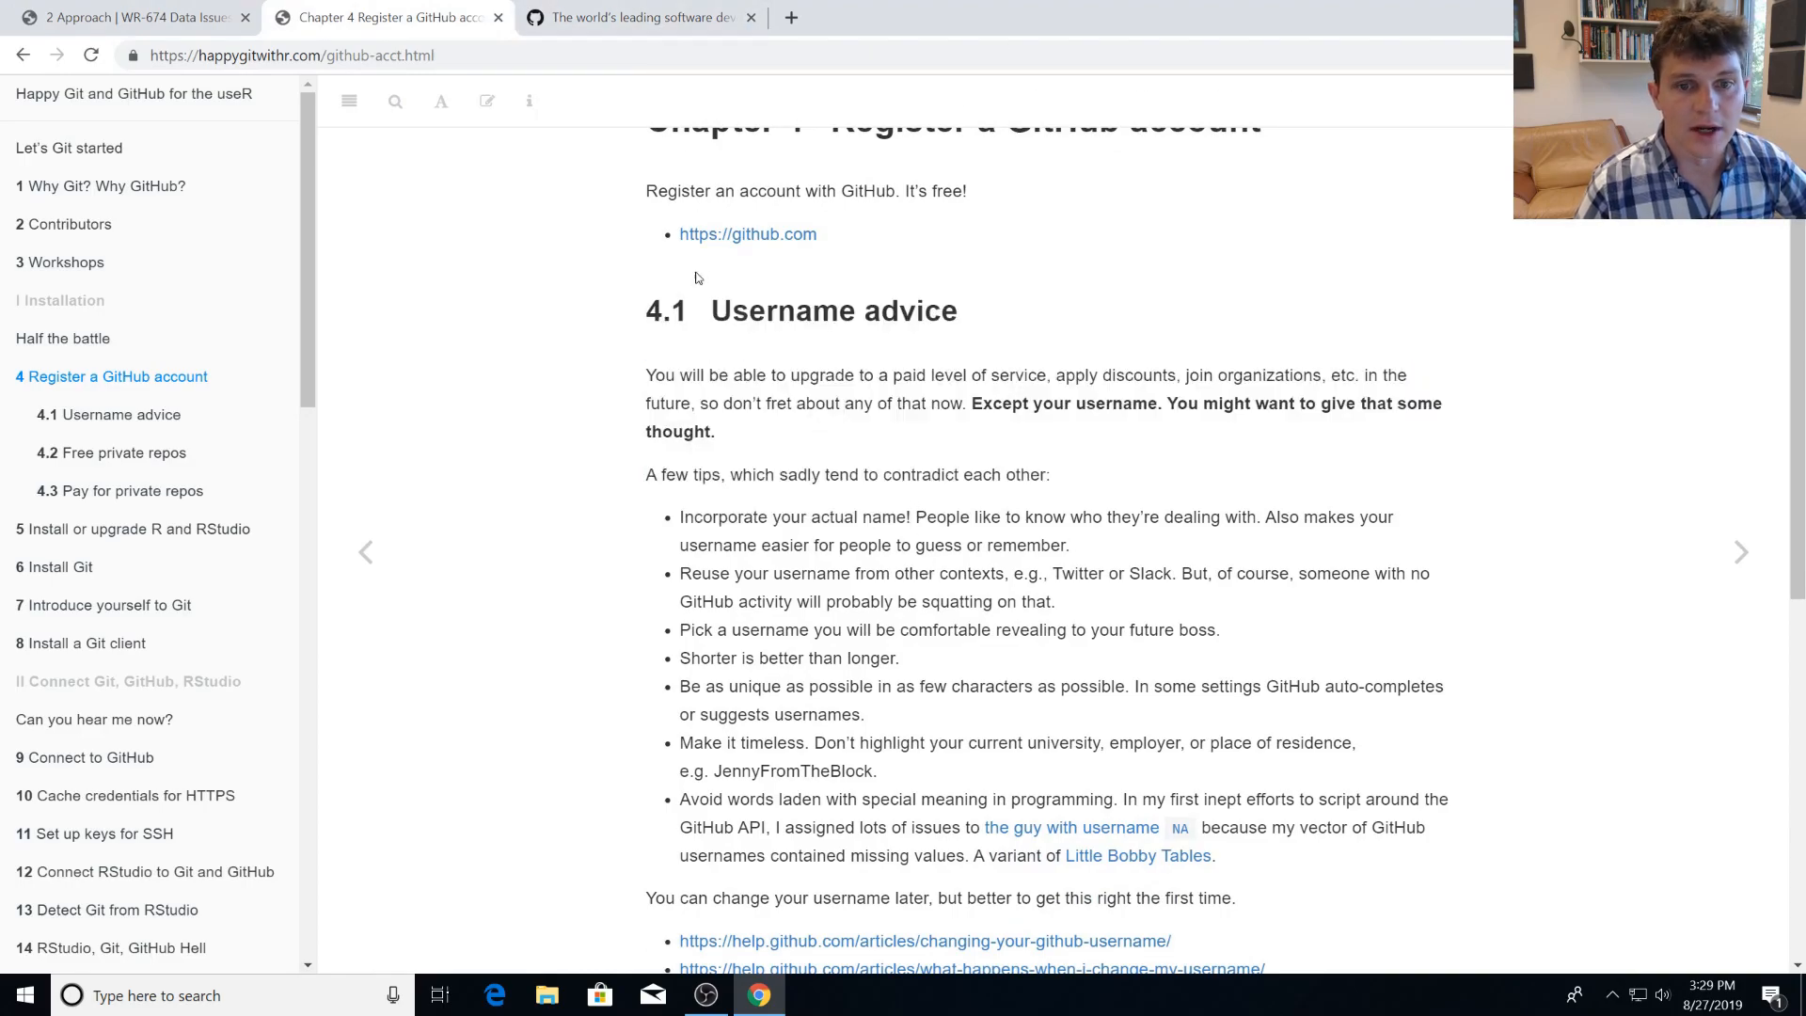
scroll(699, 278, up, 1)
Return to the GitHub home page and enter the chosen username in the sign-up form.
click(611, 24)
click(1076, 288)
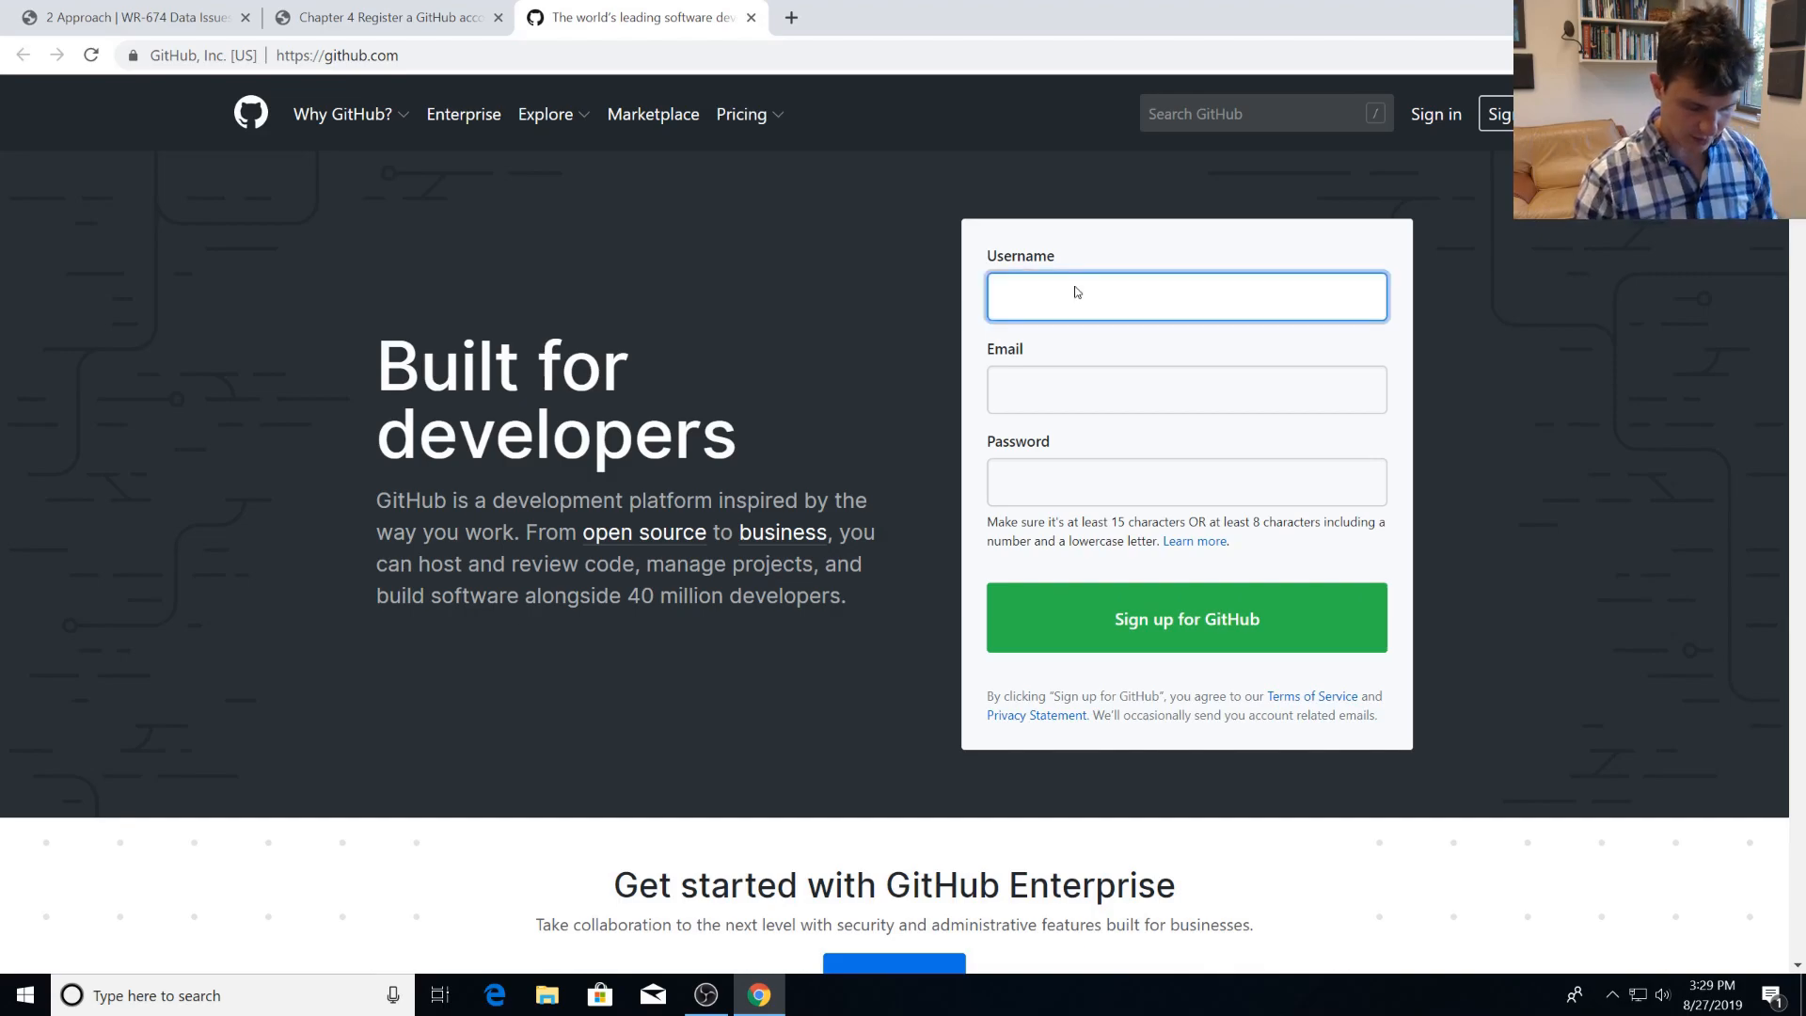
text(mattross-testing)
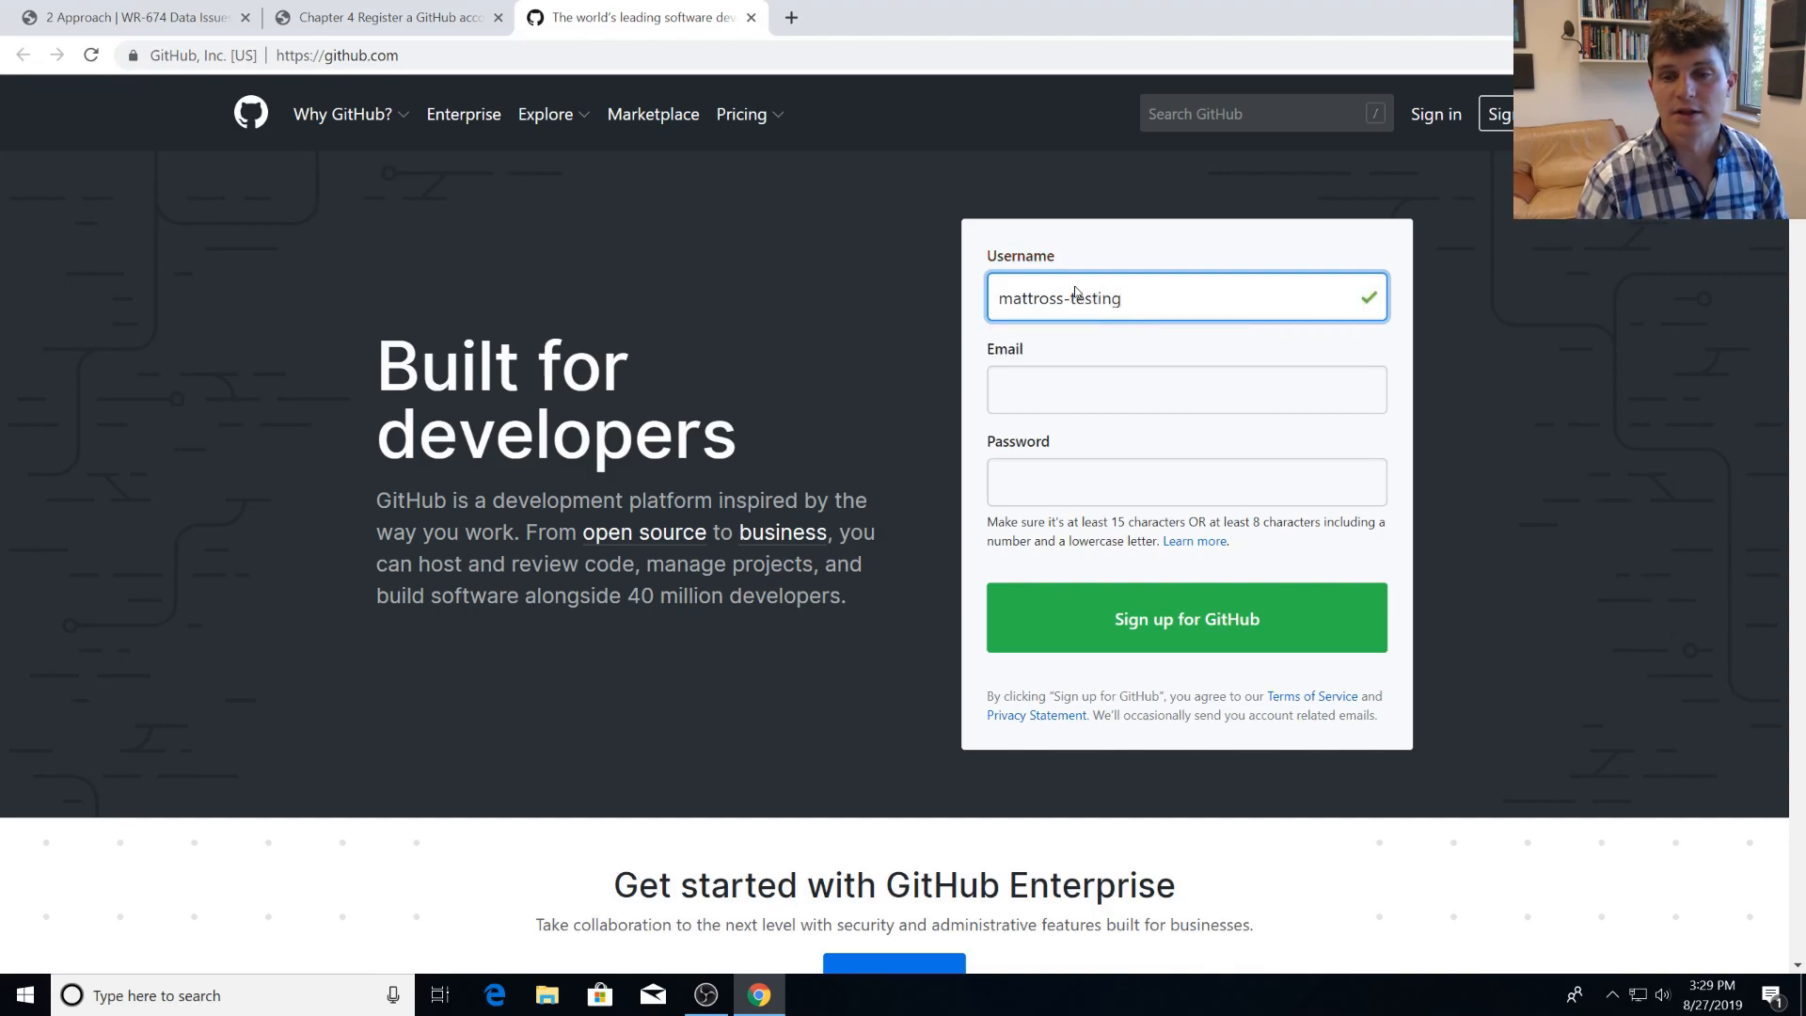
Fill in the e-mail address and account password, and submit the GitHub sign-up form.
click(1054, 383)
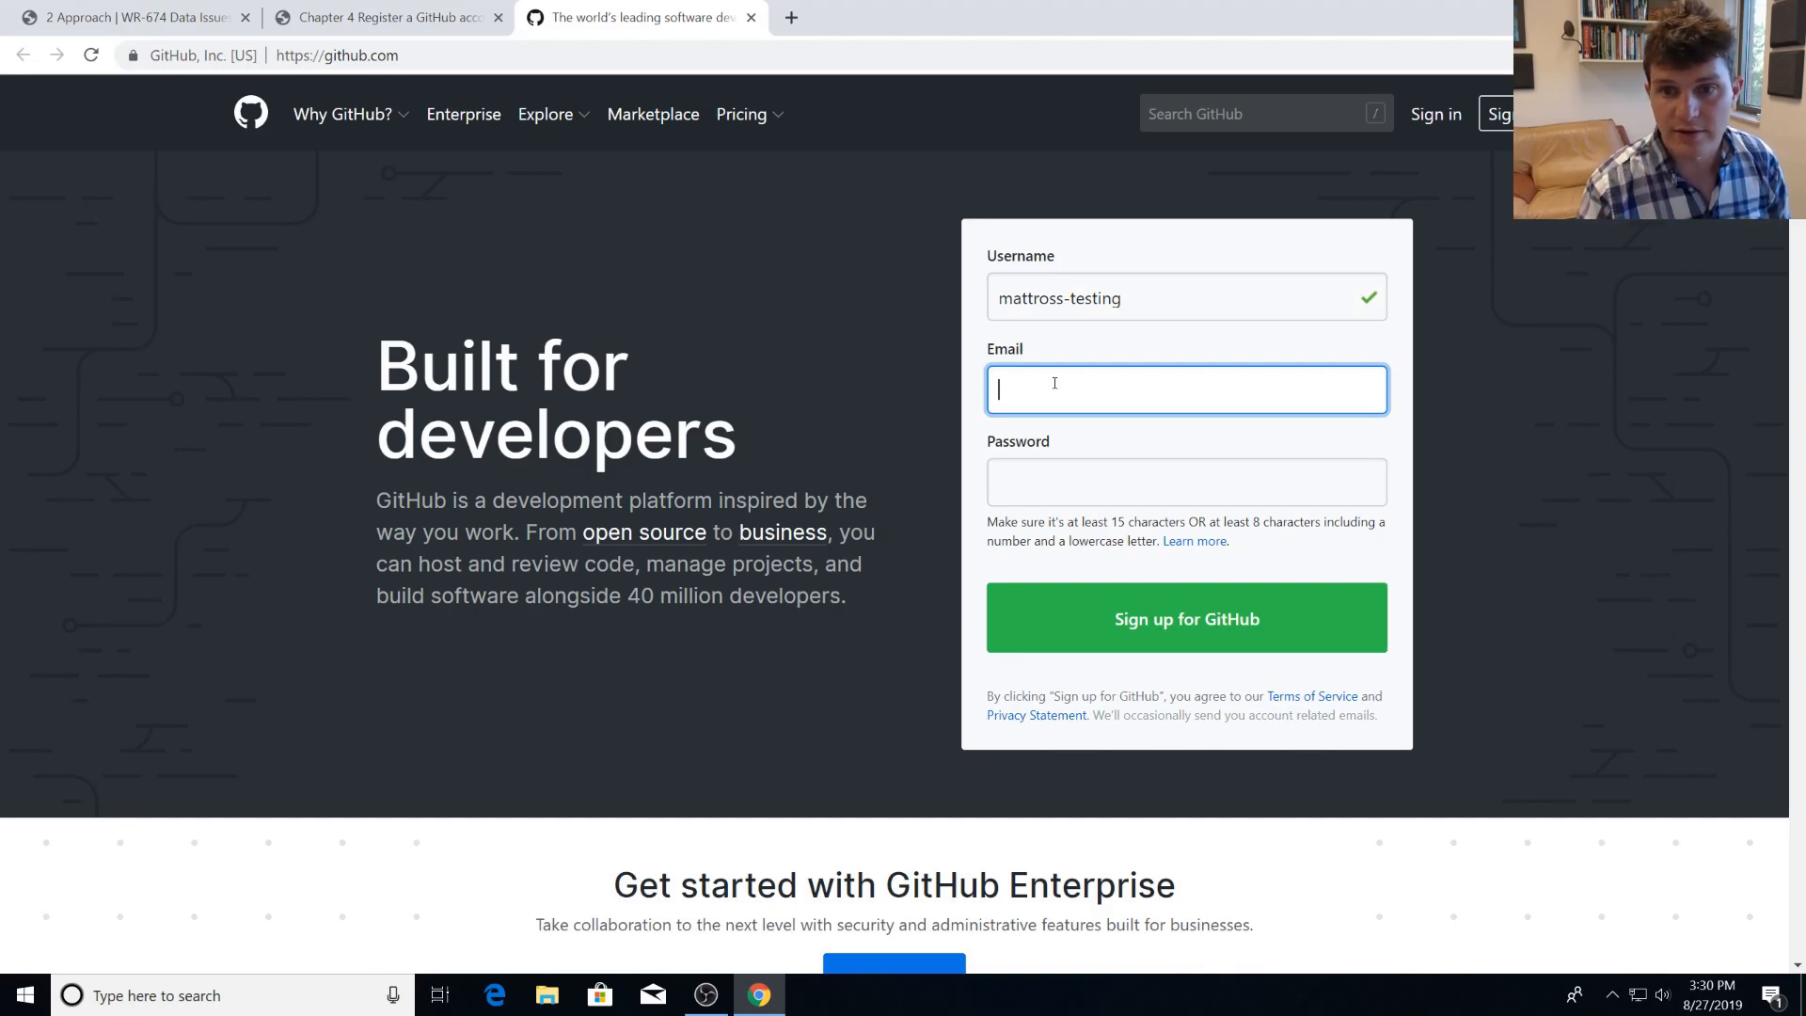
key(Tab)
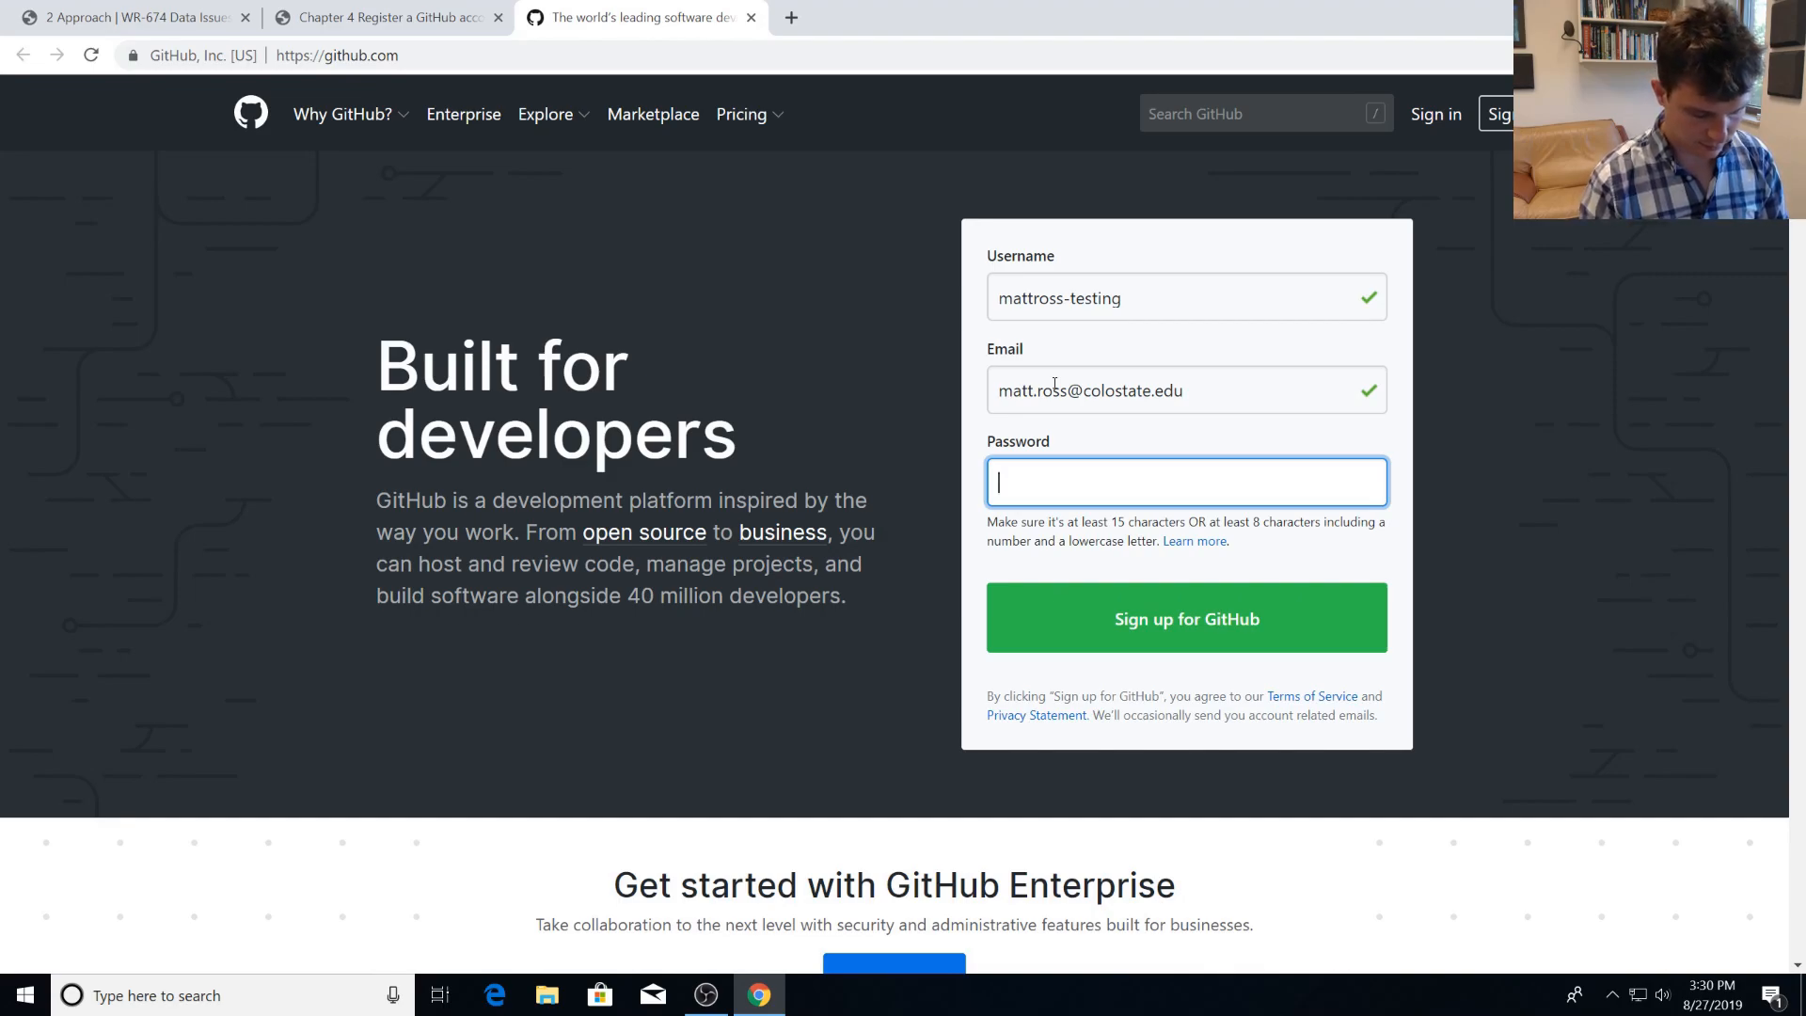
text(••••••••••)
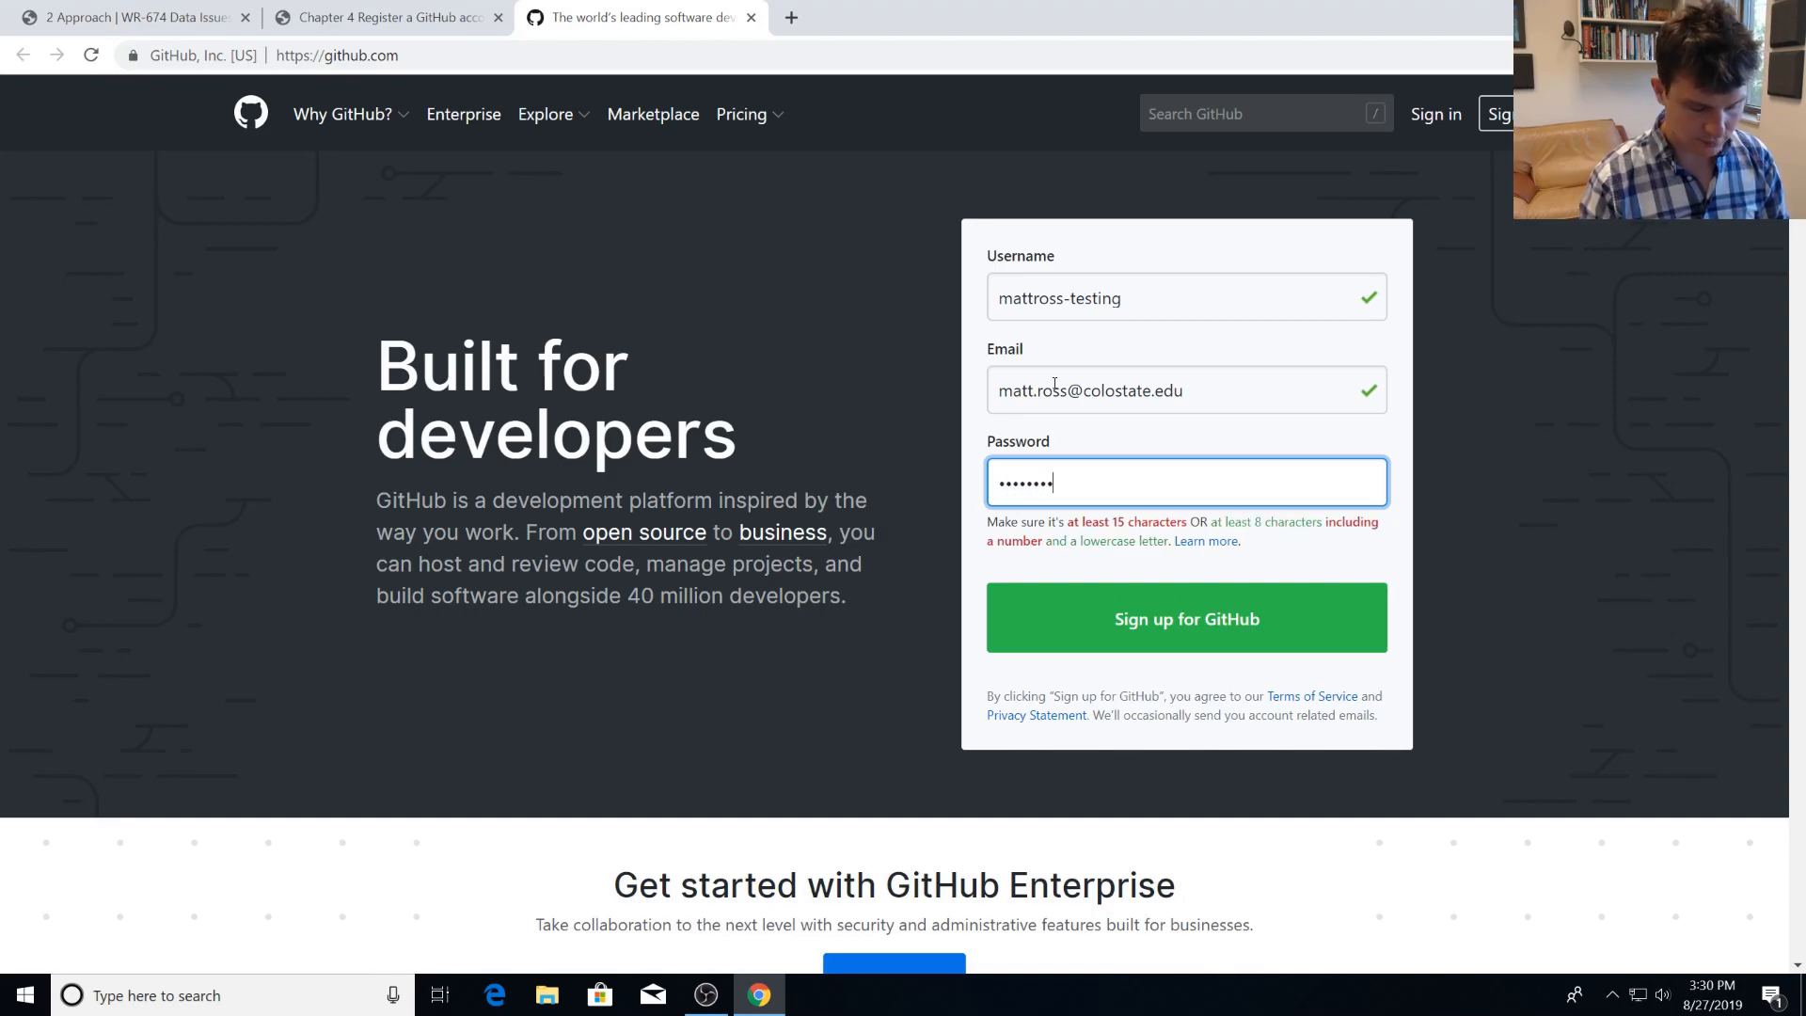
key(Return)
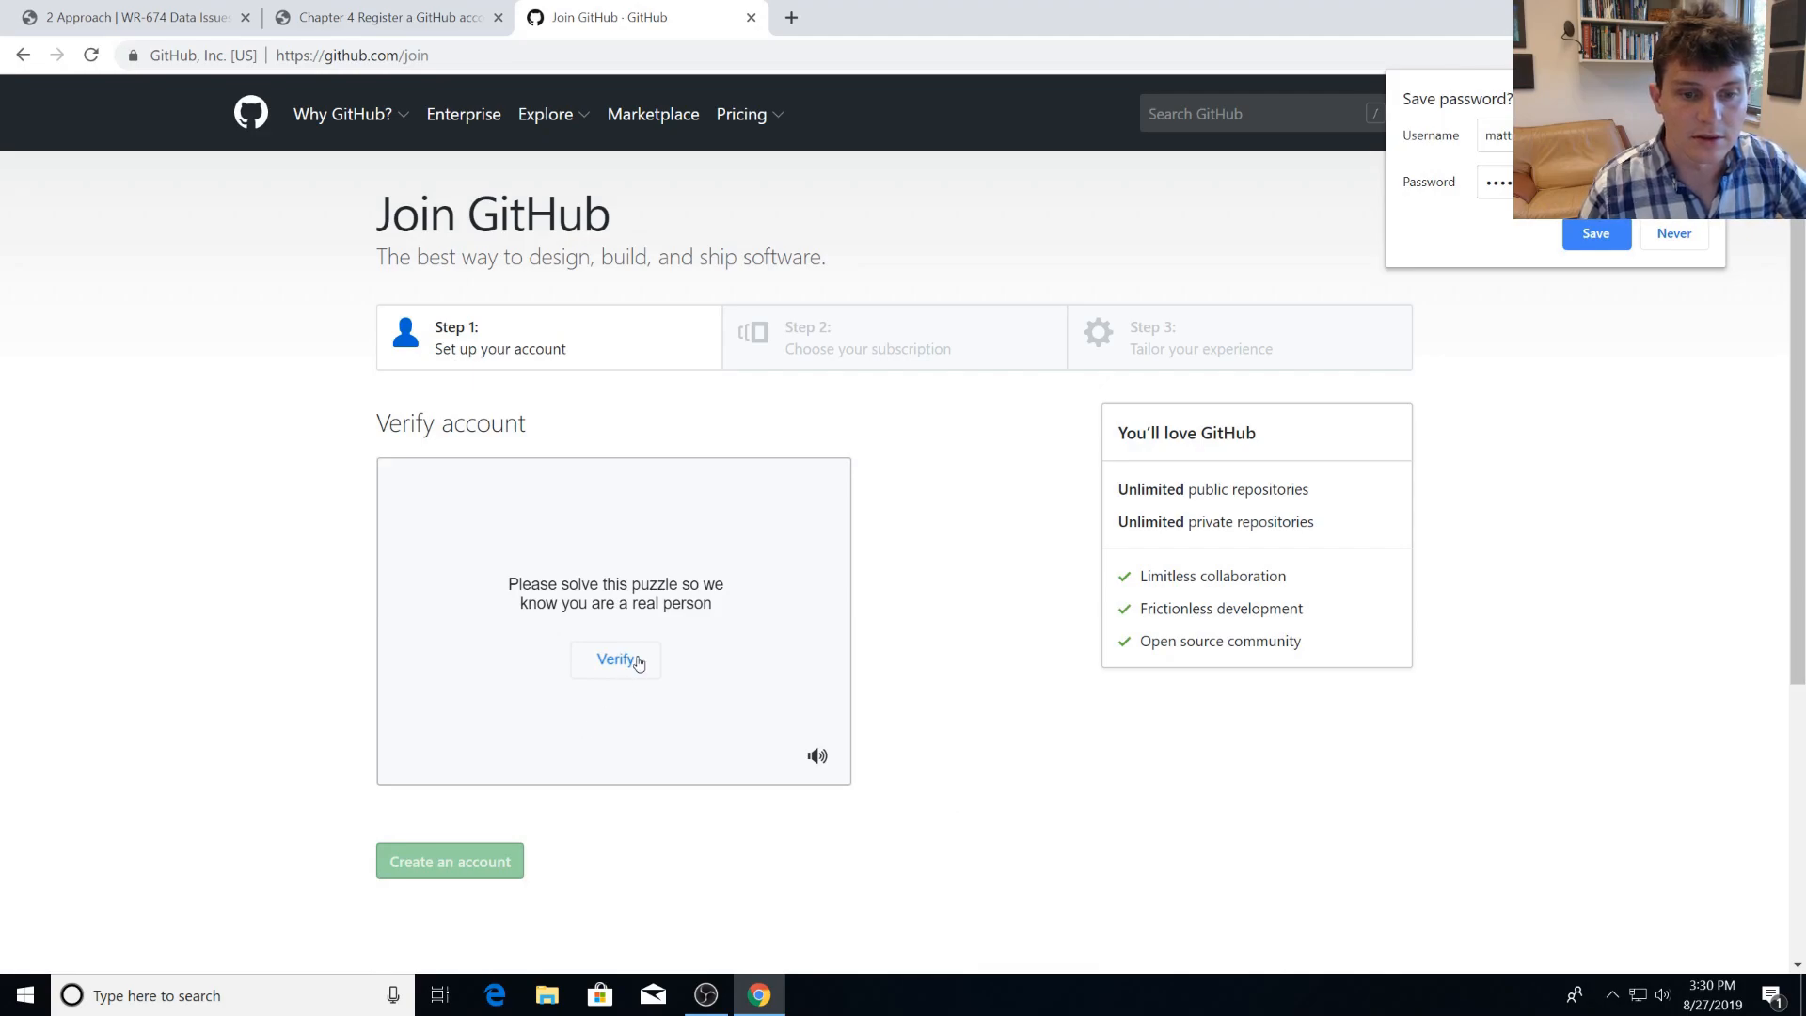
Start the account verification puzzle and rotate the first animal image until it stands upright, then submit it.
click(637, 662)
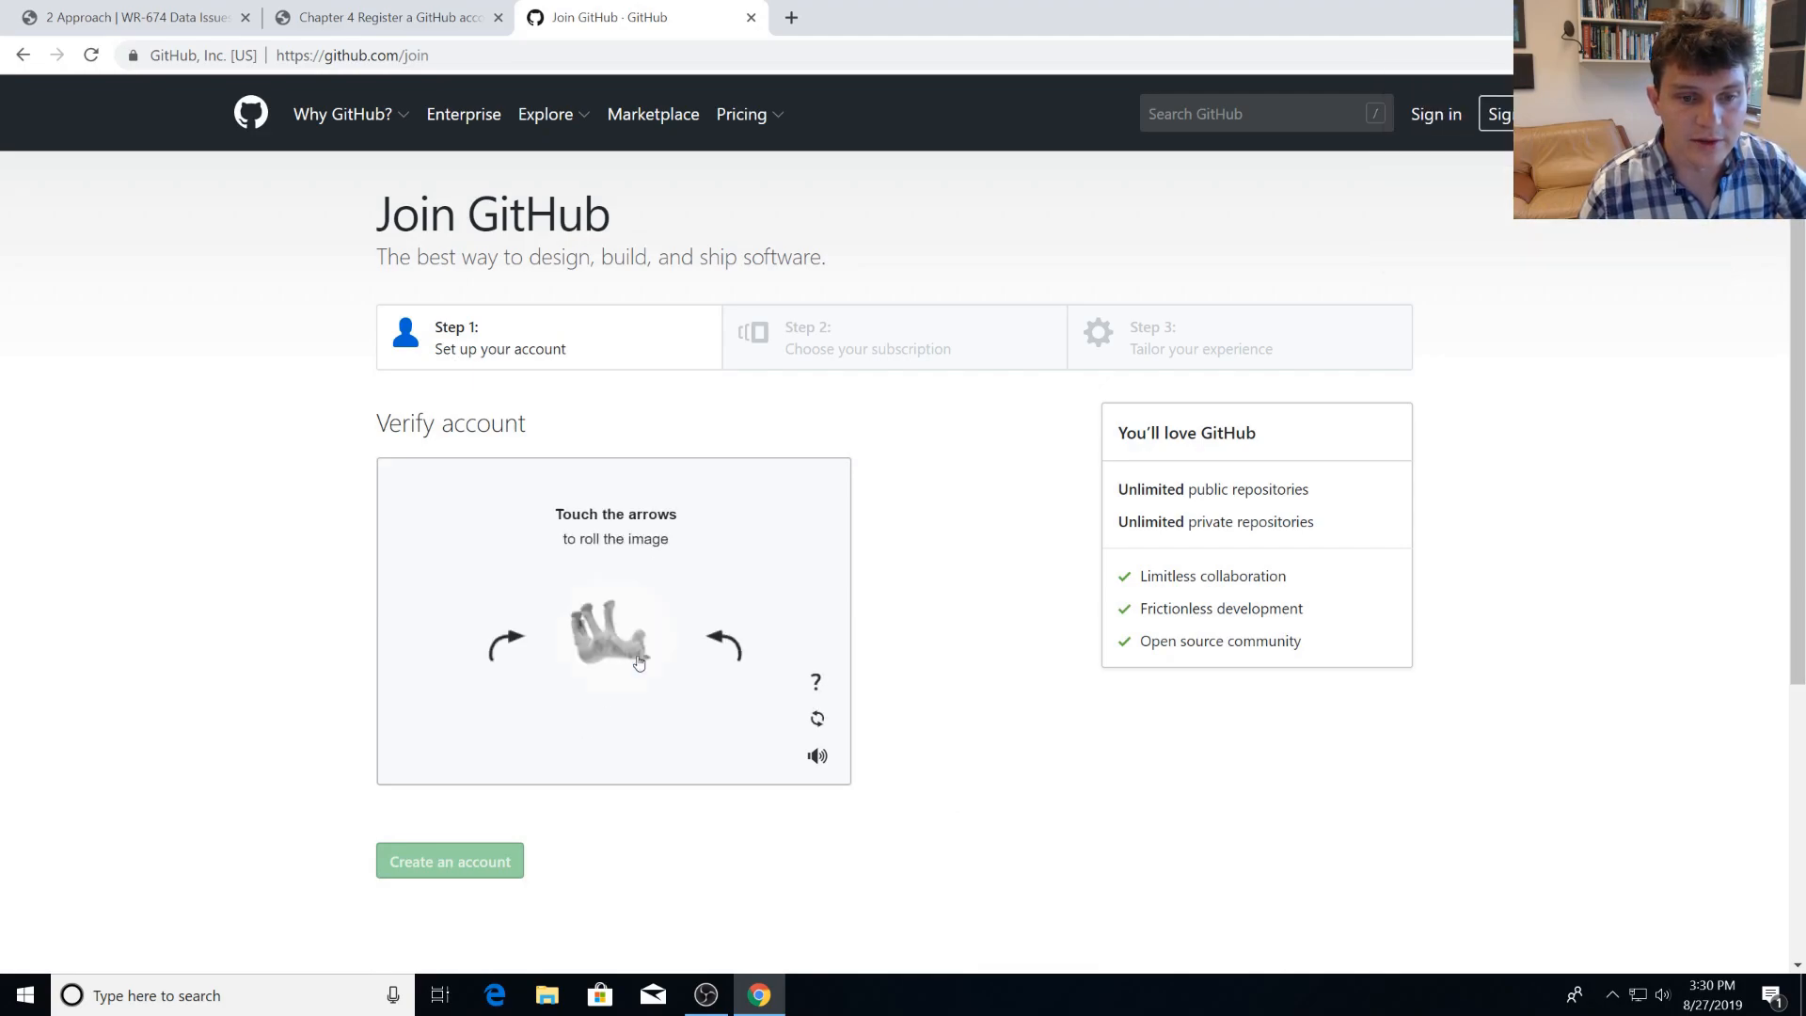
click(523, 636)
click(523, 636)
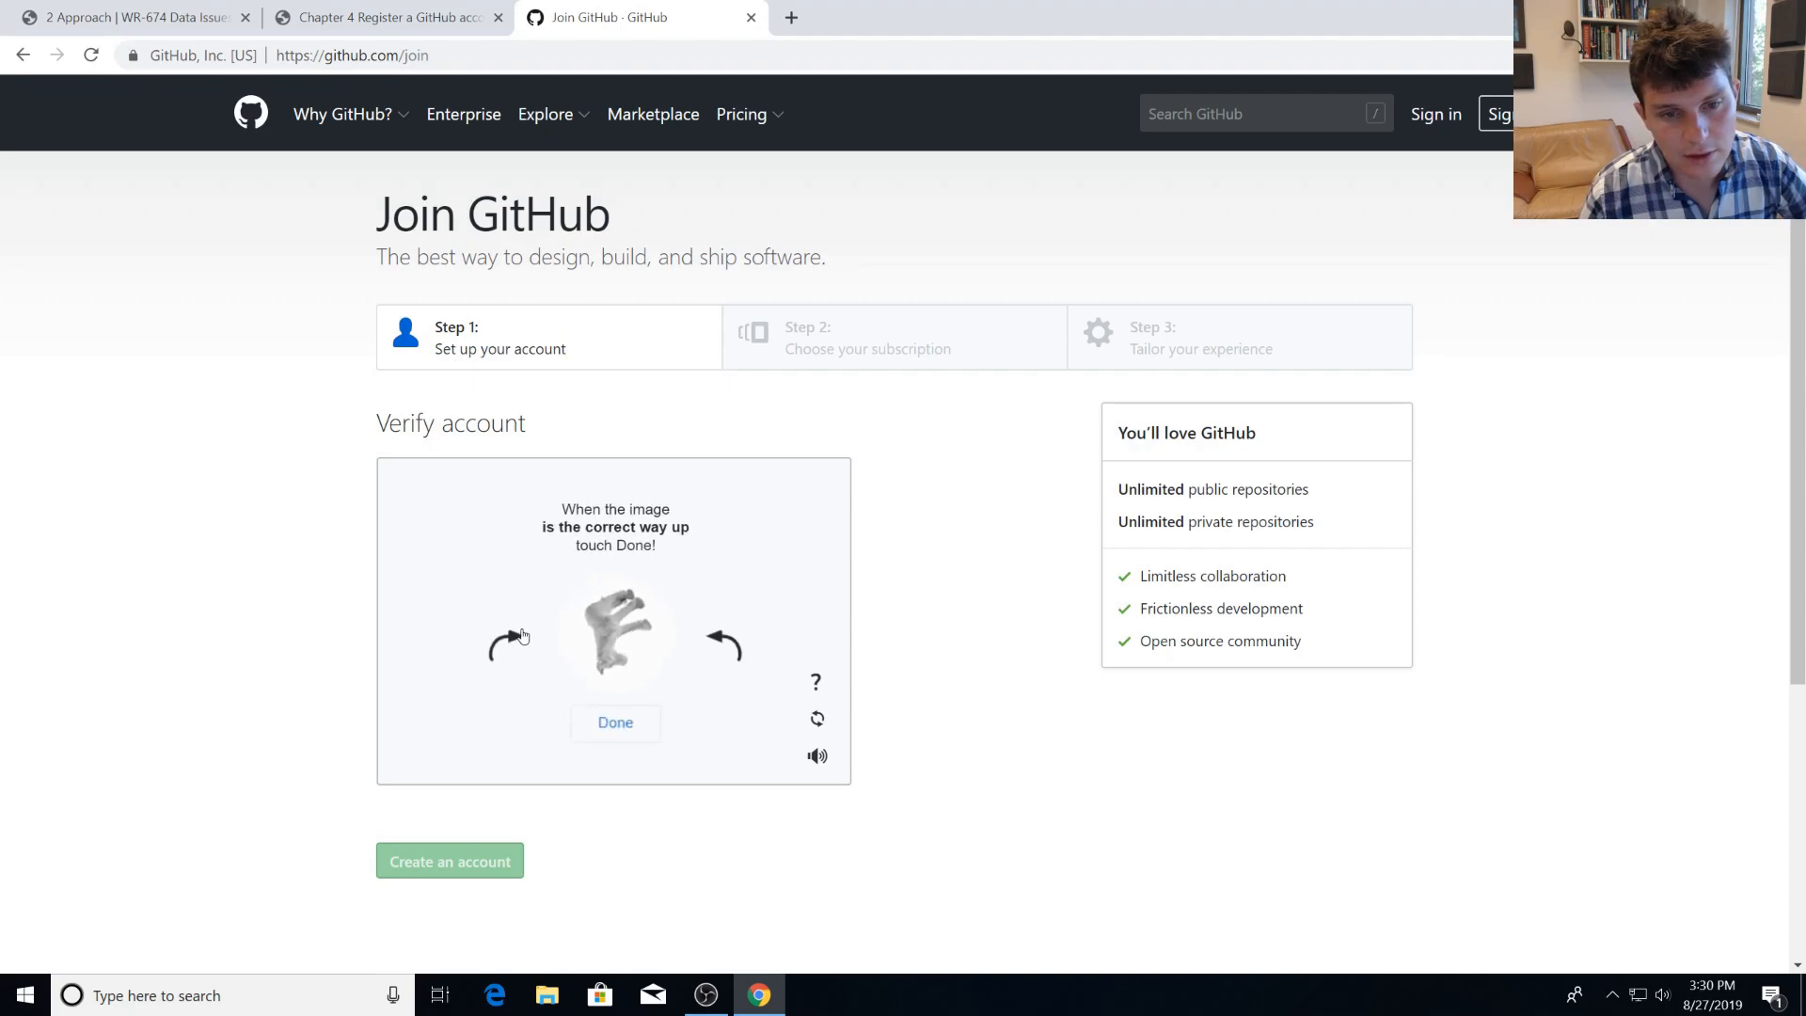
click(523, 636)
click(523, 636)
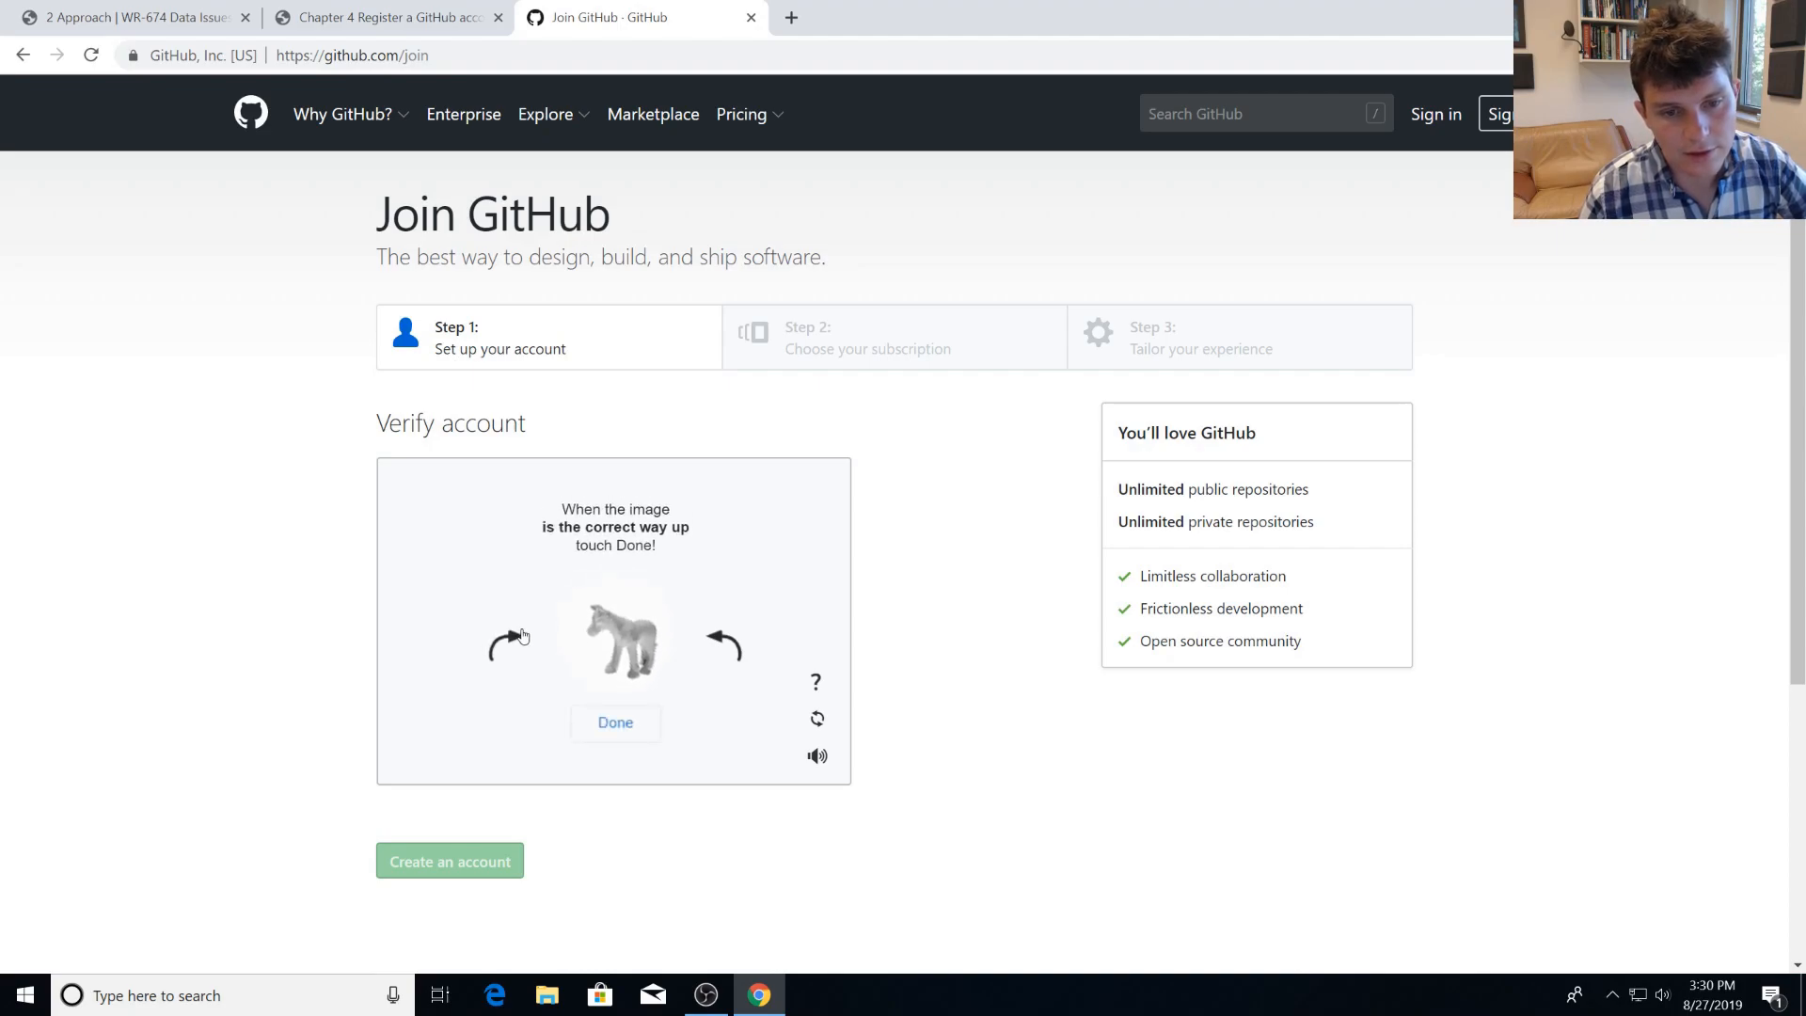
click(725, 645)
click(515, 654)
click(629, 718)
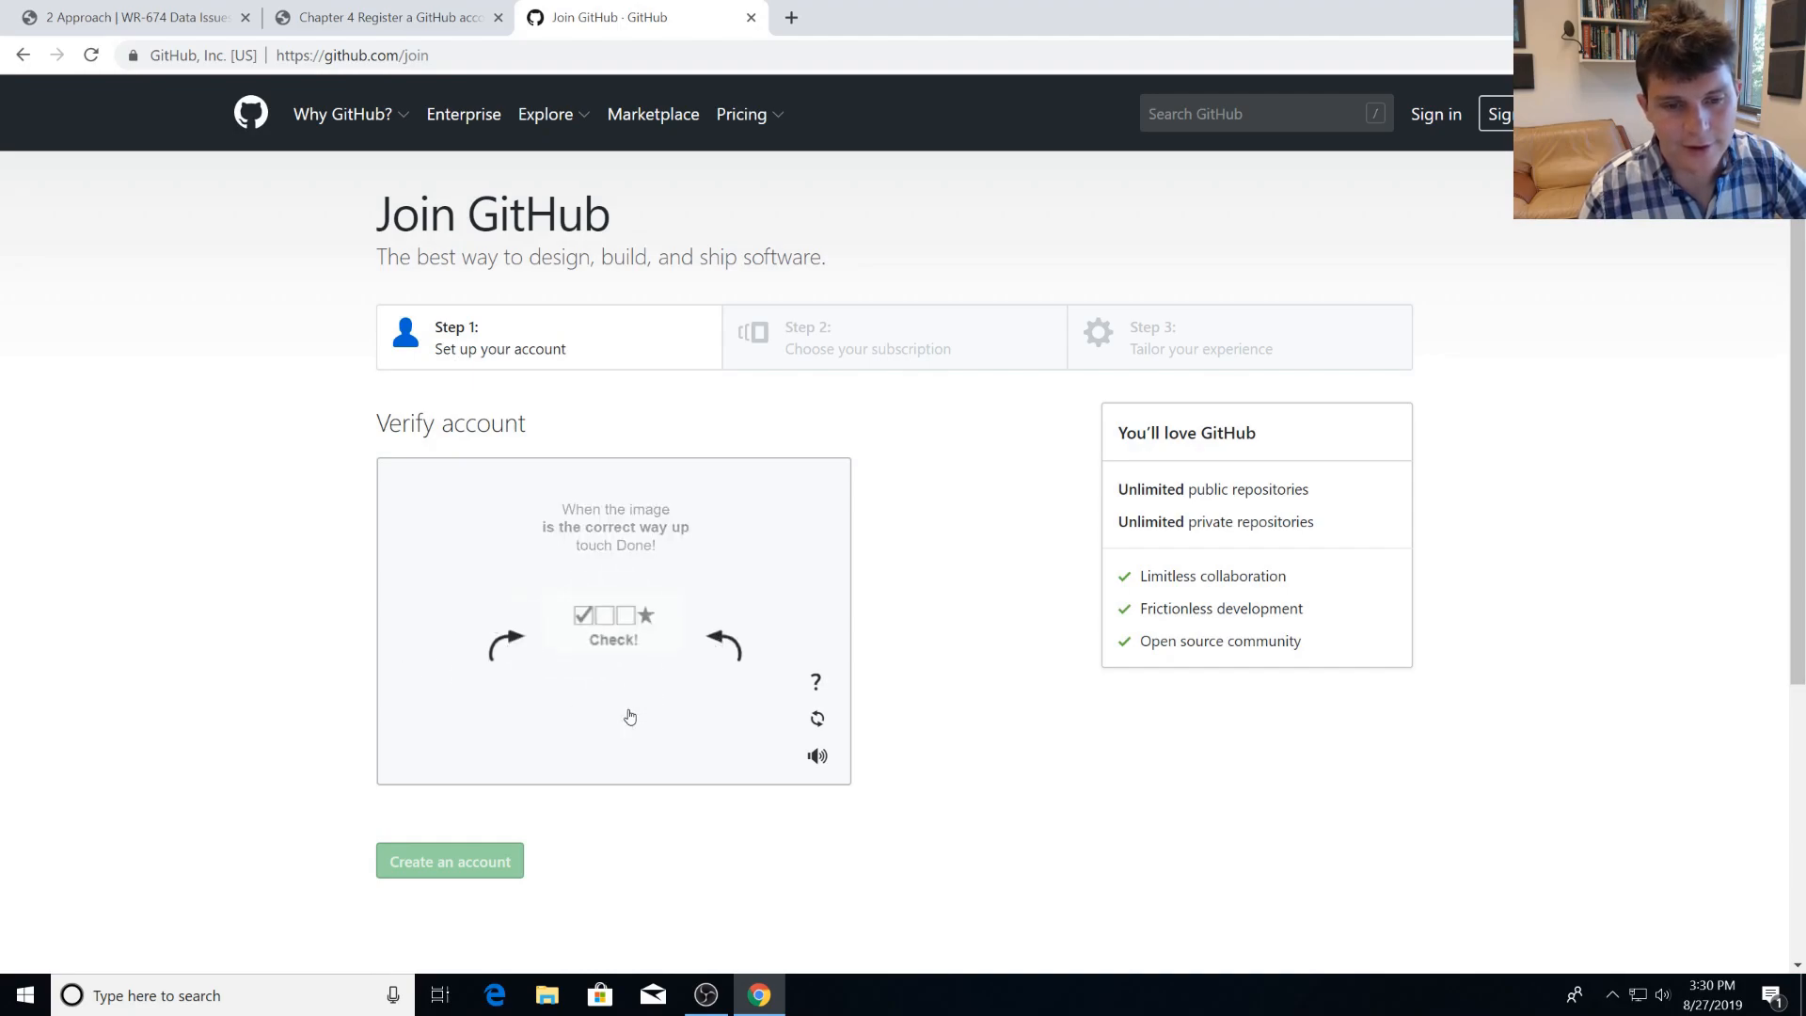
Rotate the remaining two animal images upright and submit each one to complete the account verification.
click(516, 649)
click(516, 649)
click(517, 649)
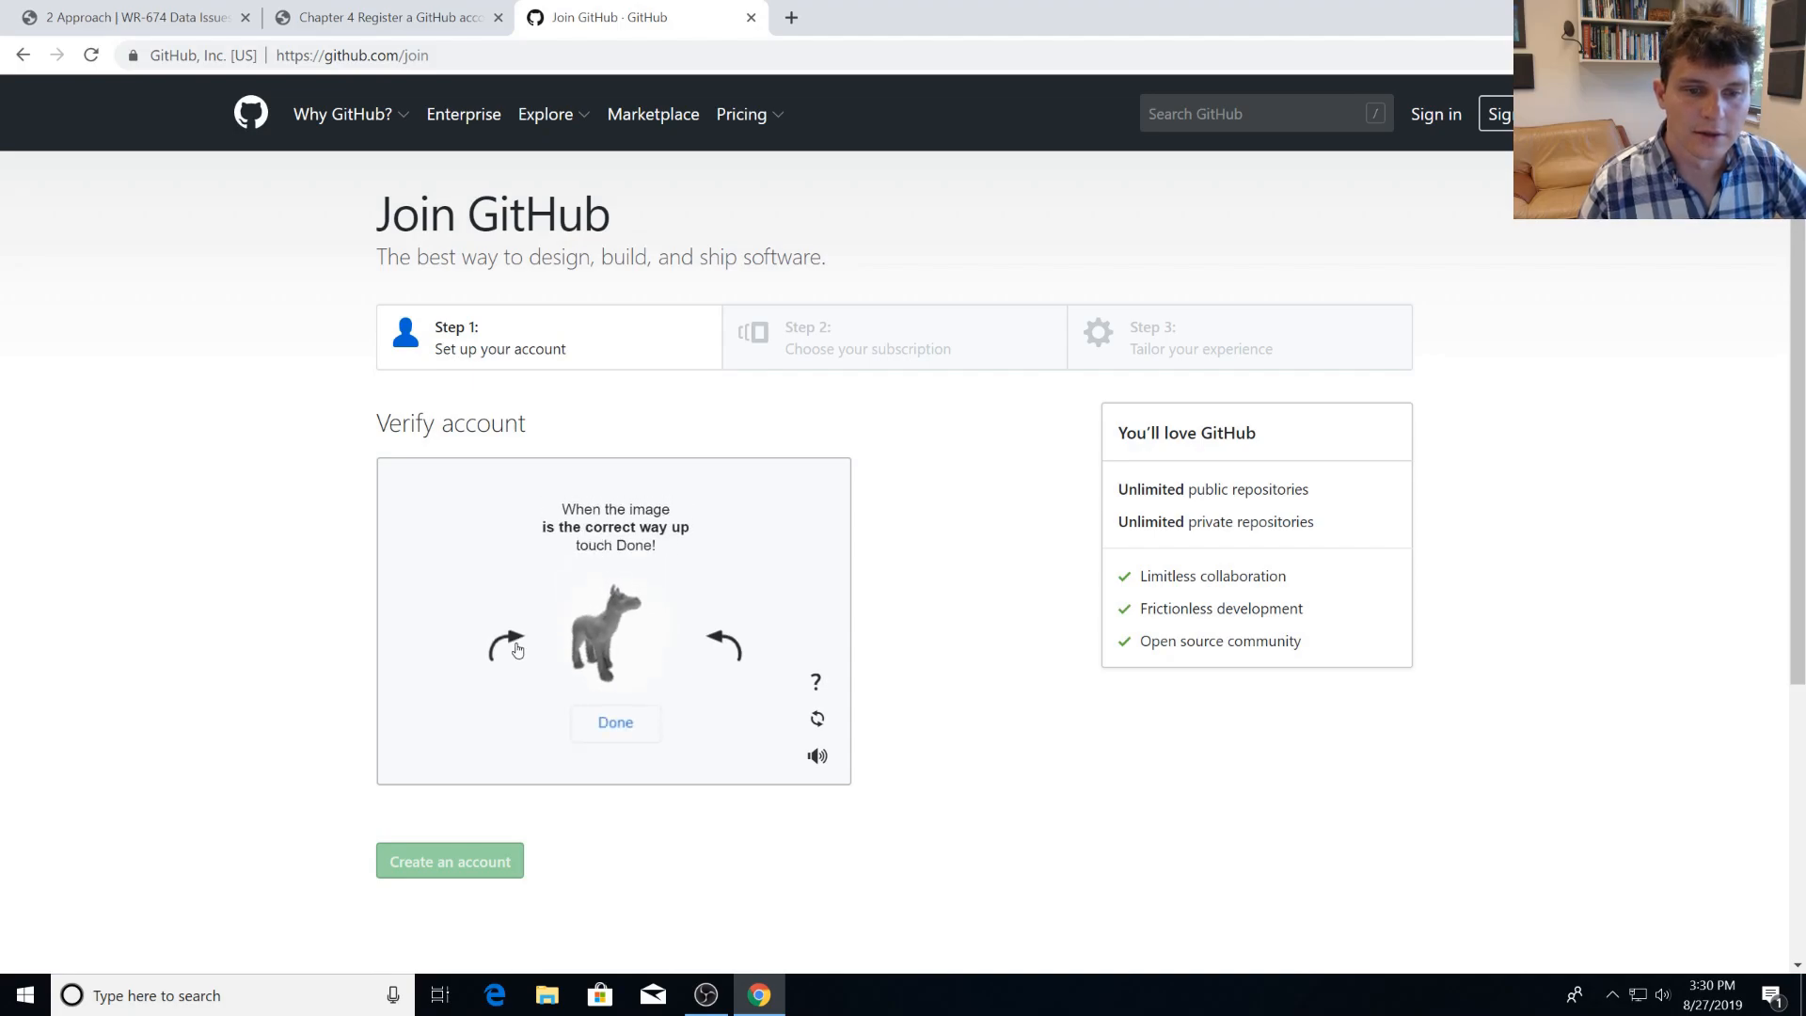
click(633, 720)
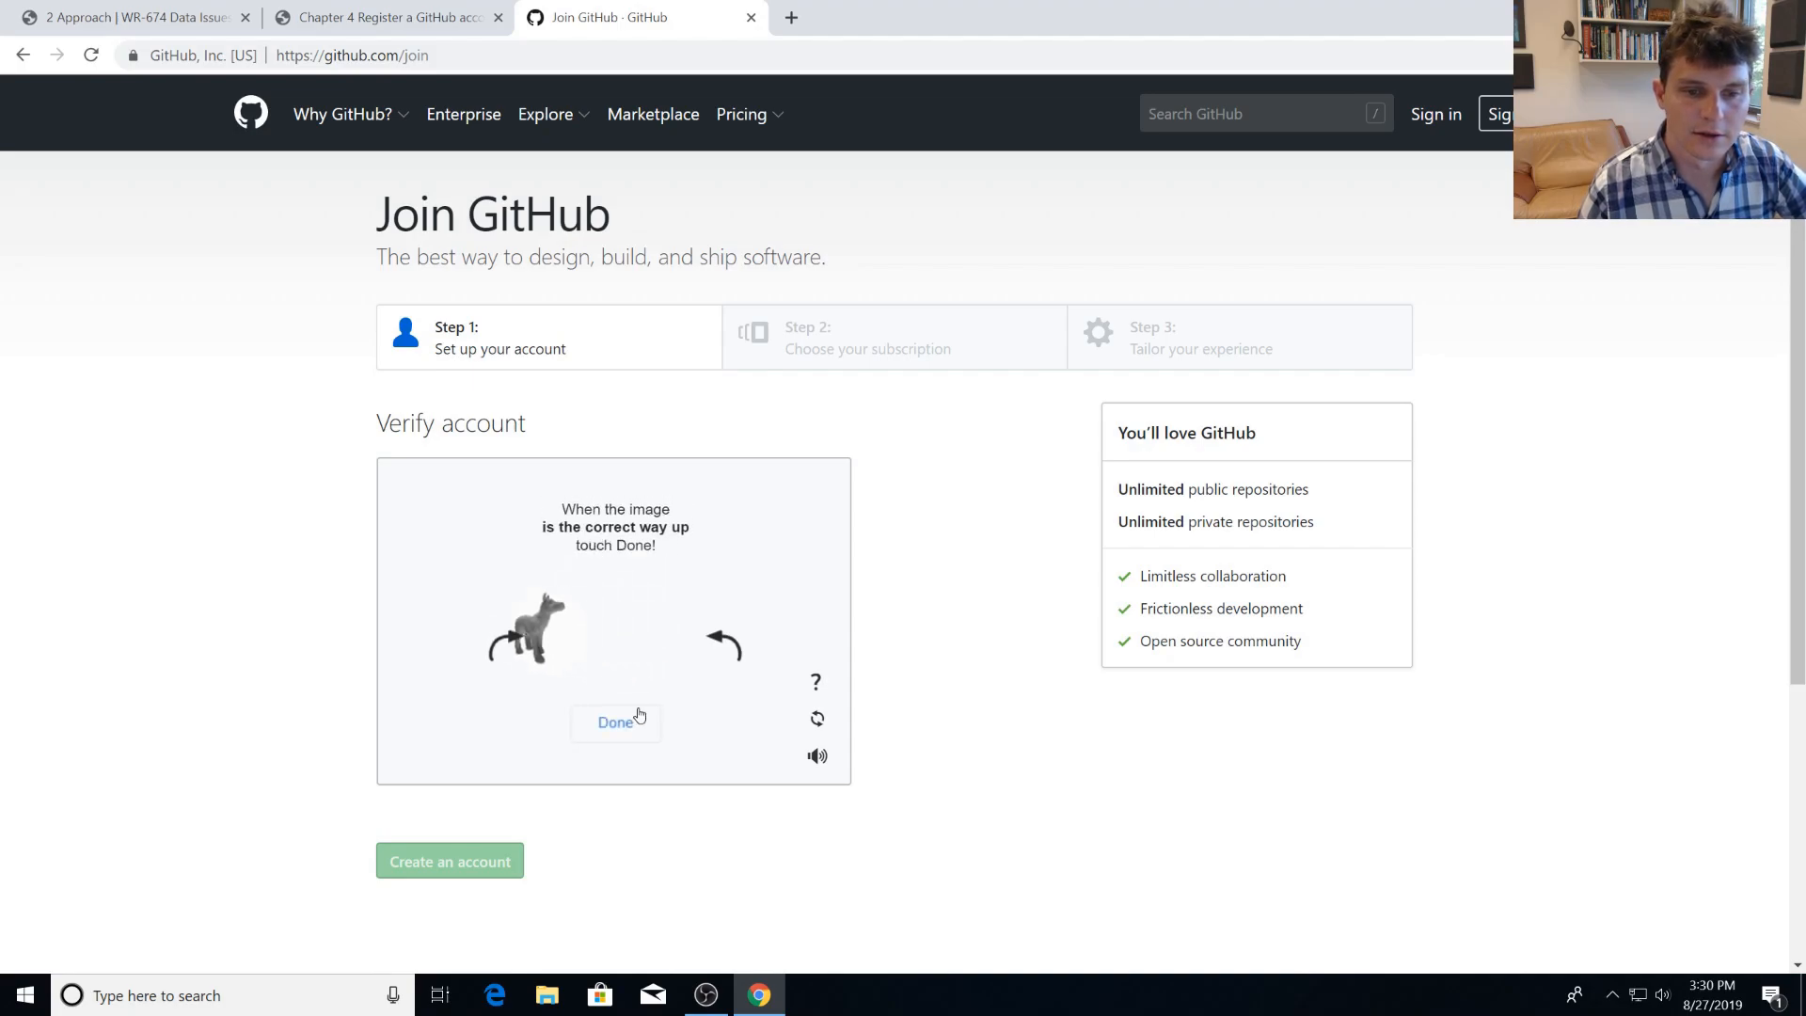
click(523, 643)
click(523, 644)
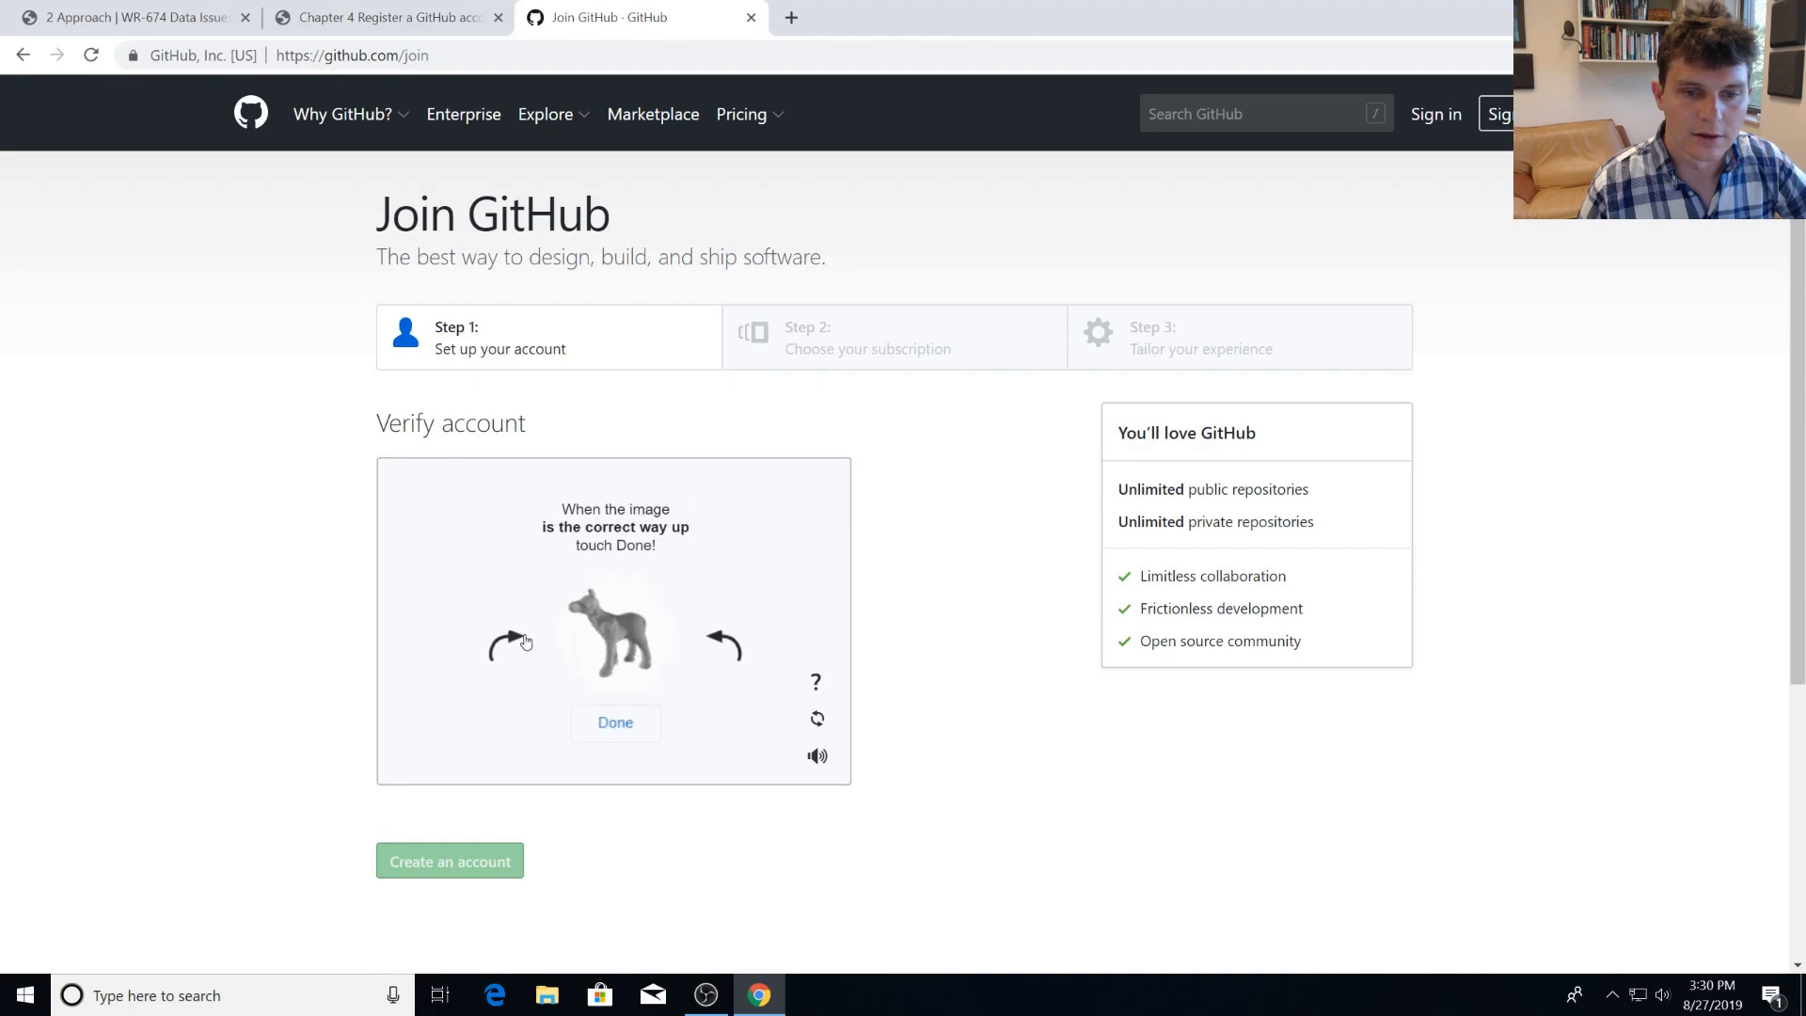
click(633, 723)
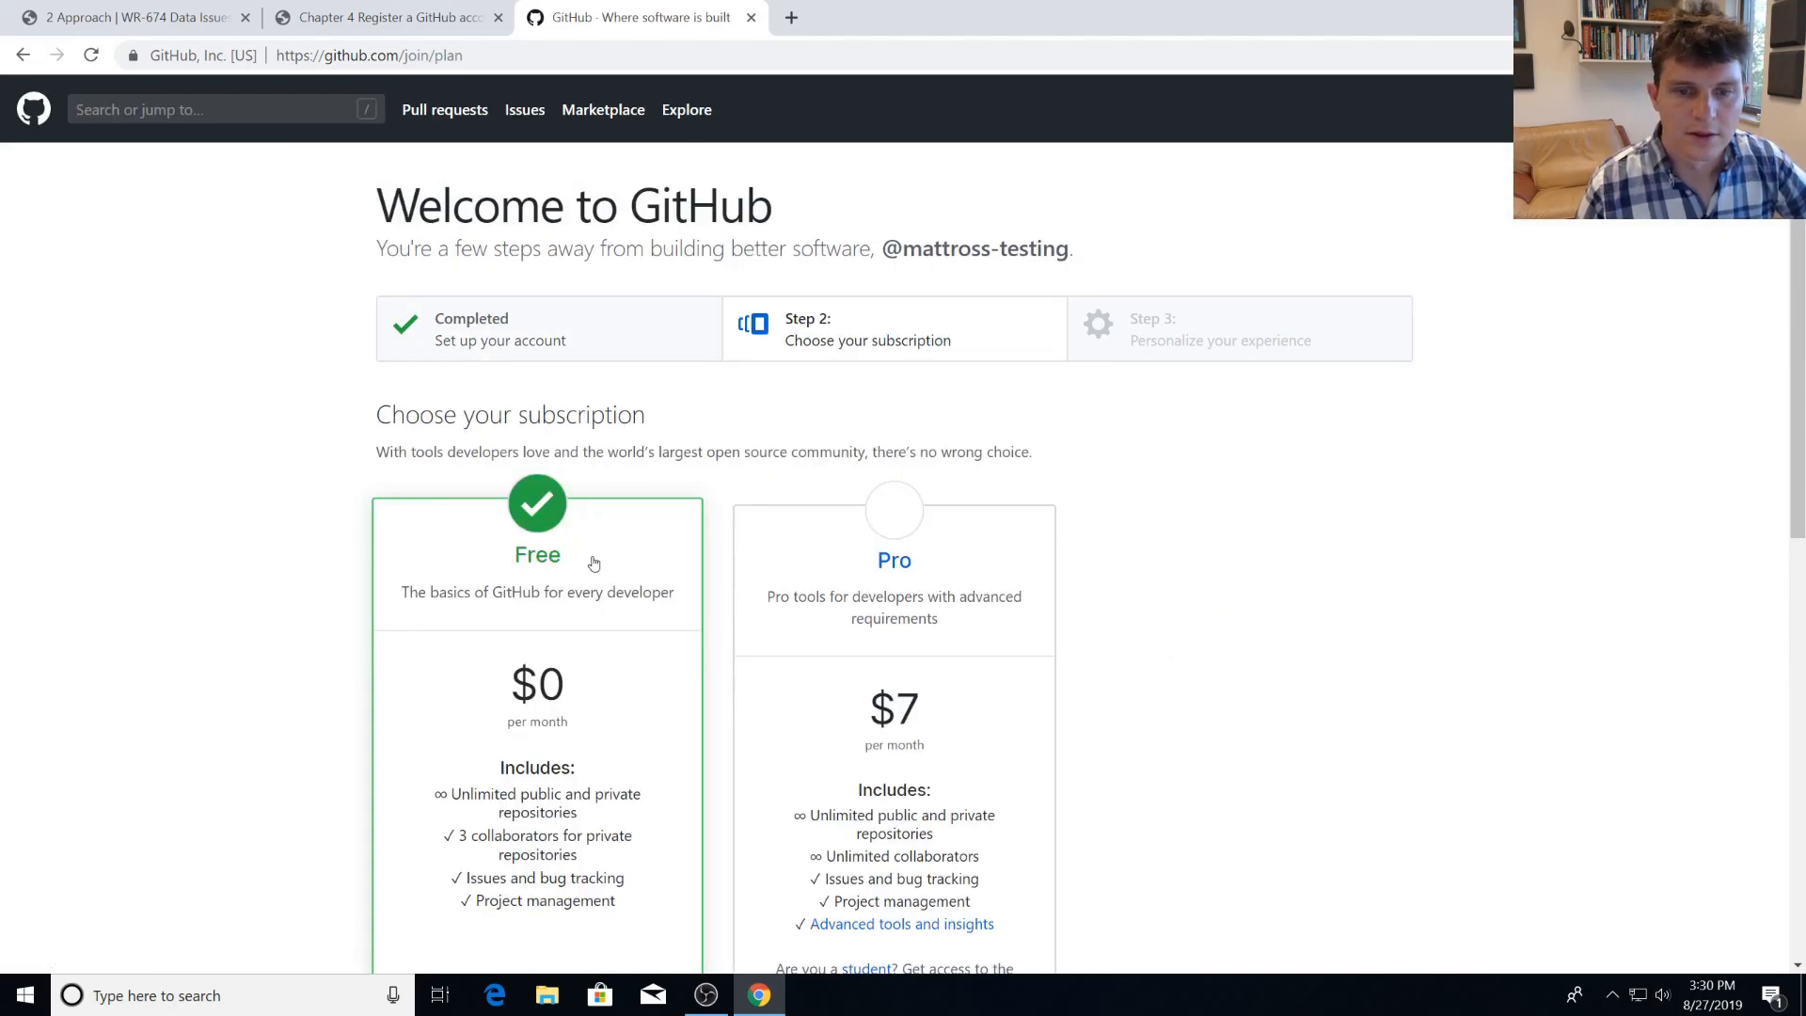
Keep the Free subscription, opt out of updates on GitHub news, offers, and events, and continue.
scroll(594, 584, down, 2)
scroll(557, 616, down, 2)
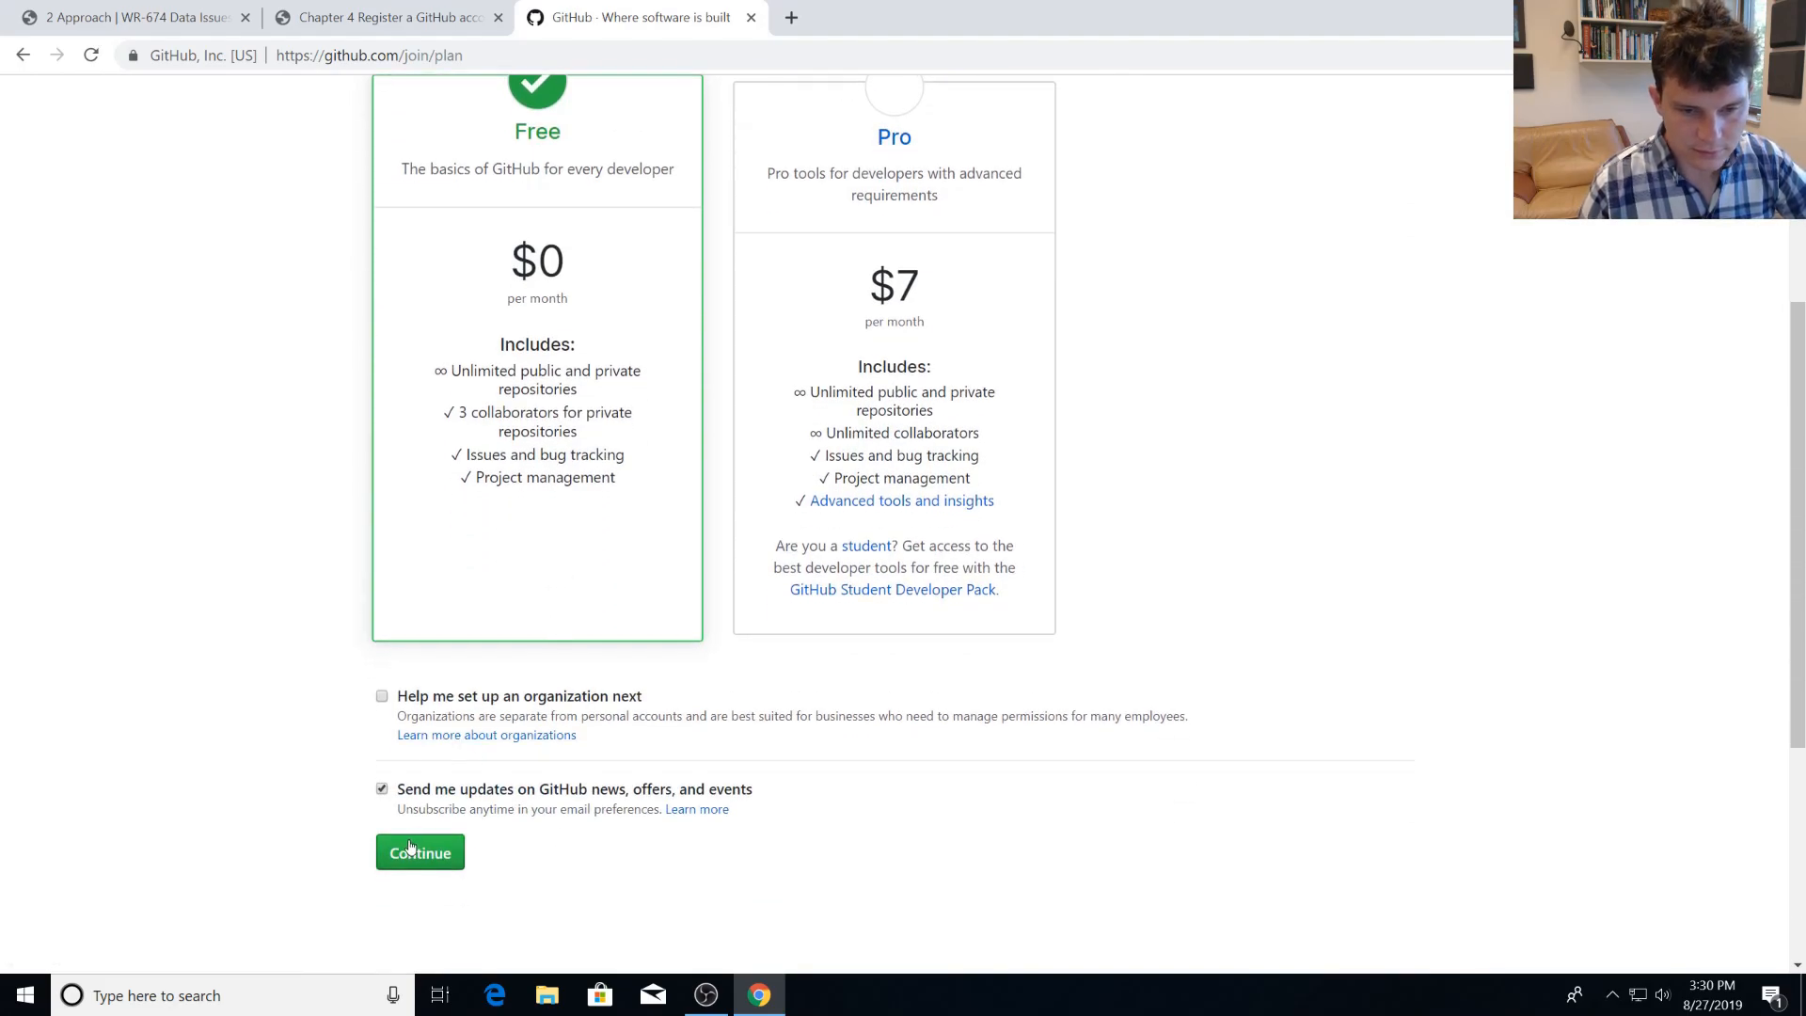
click(382, 791)
click(437, 854)
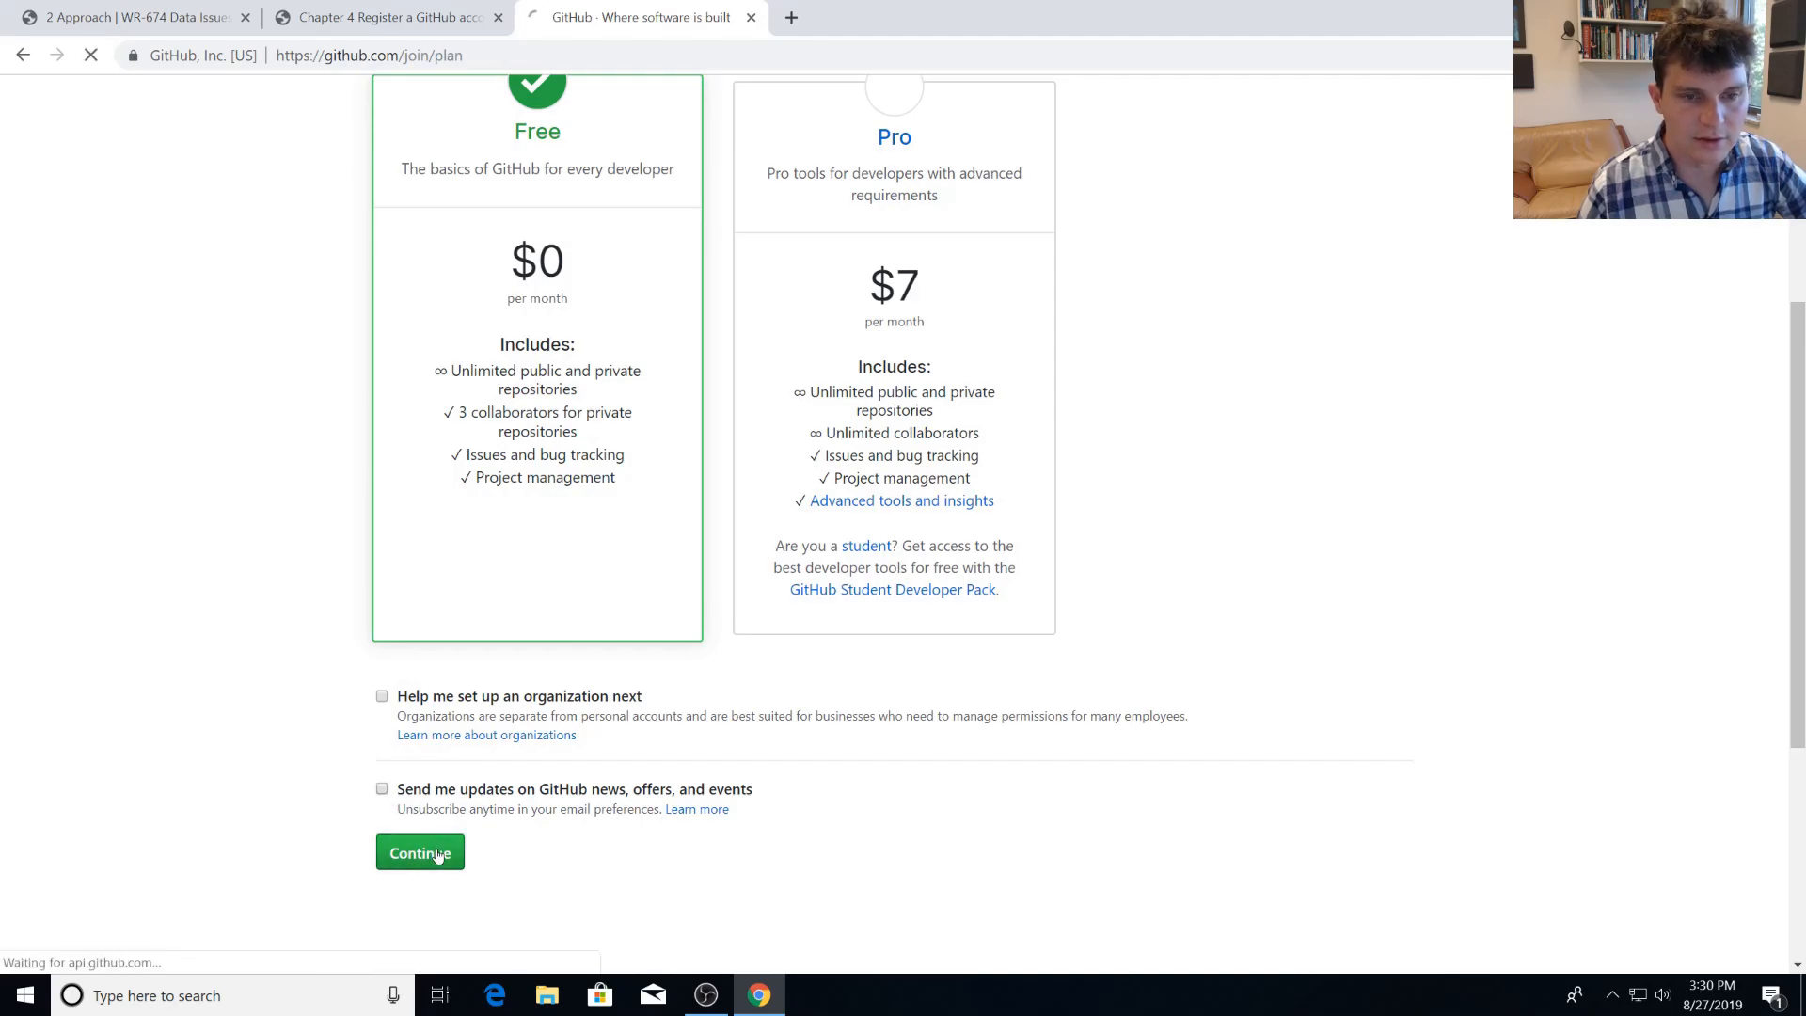
scroll(589, 595, down, 4)
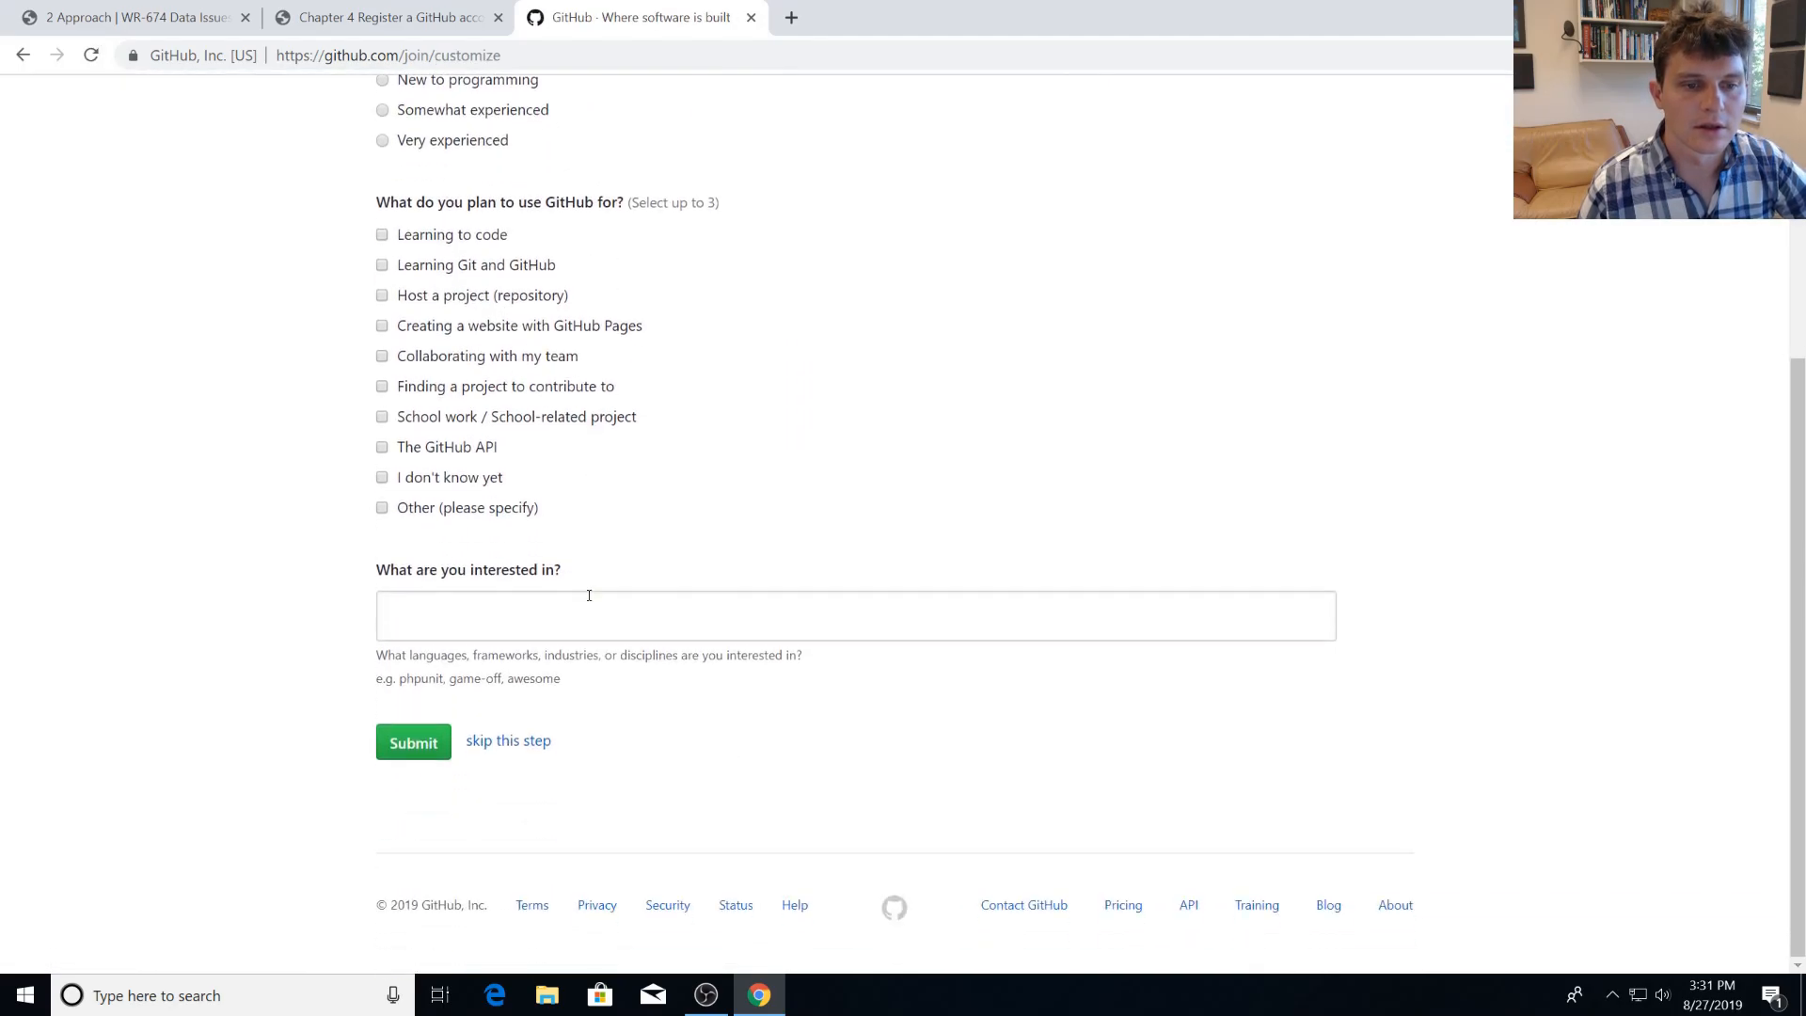
click(589, 595)
text(For tea)
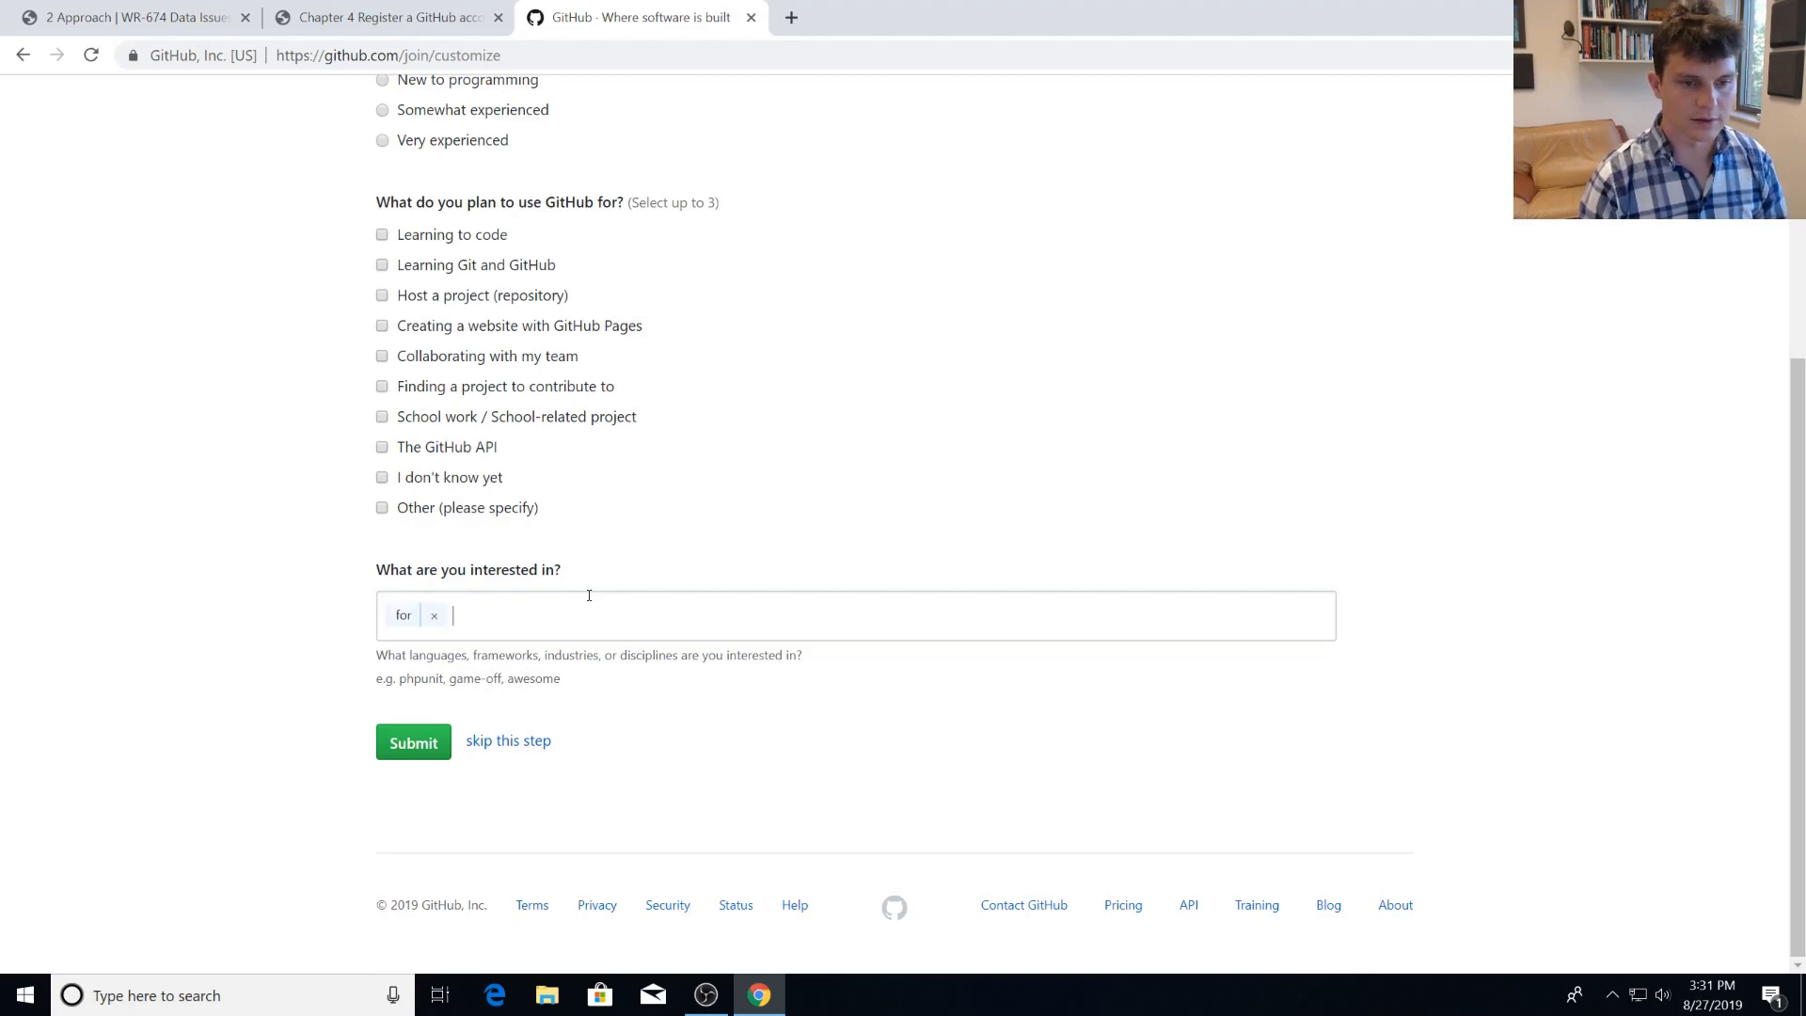
key(BackSpace)
key(BackSpace)
key(BackSpace)
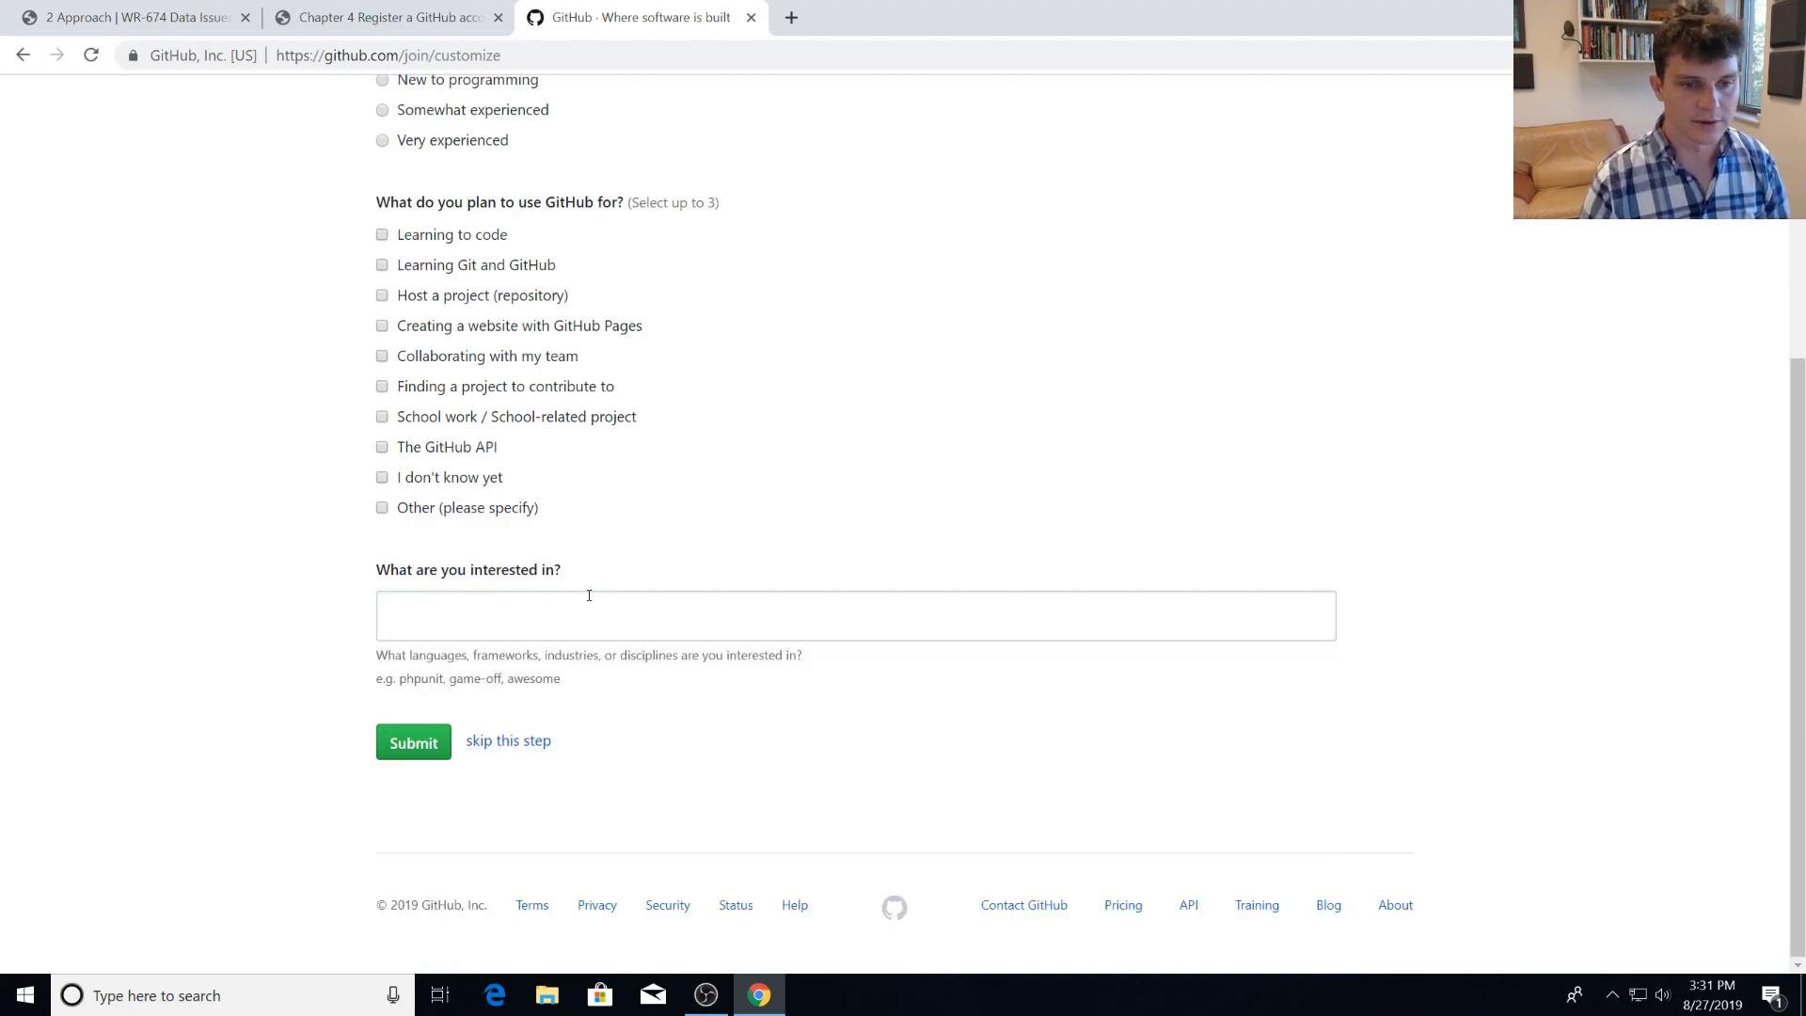
Skip the survey about programming experience, planned GitHub use and interests.
click(540, 743)
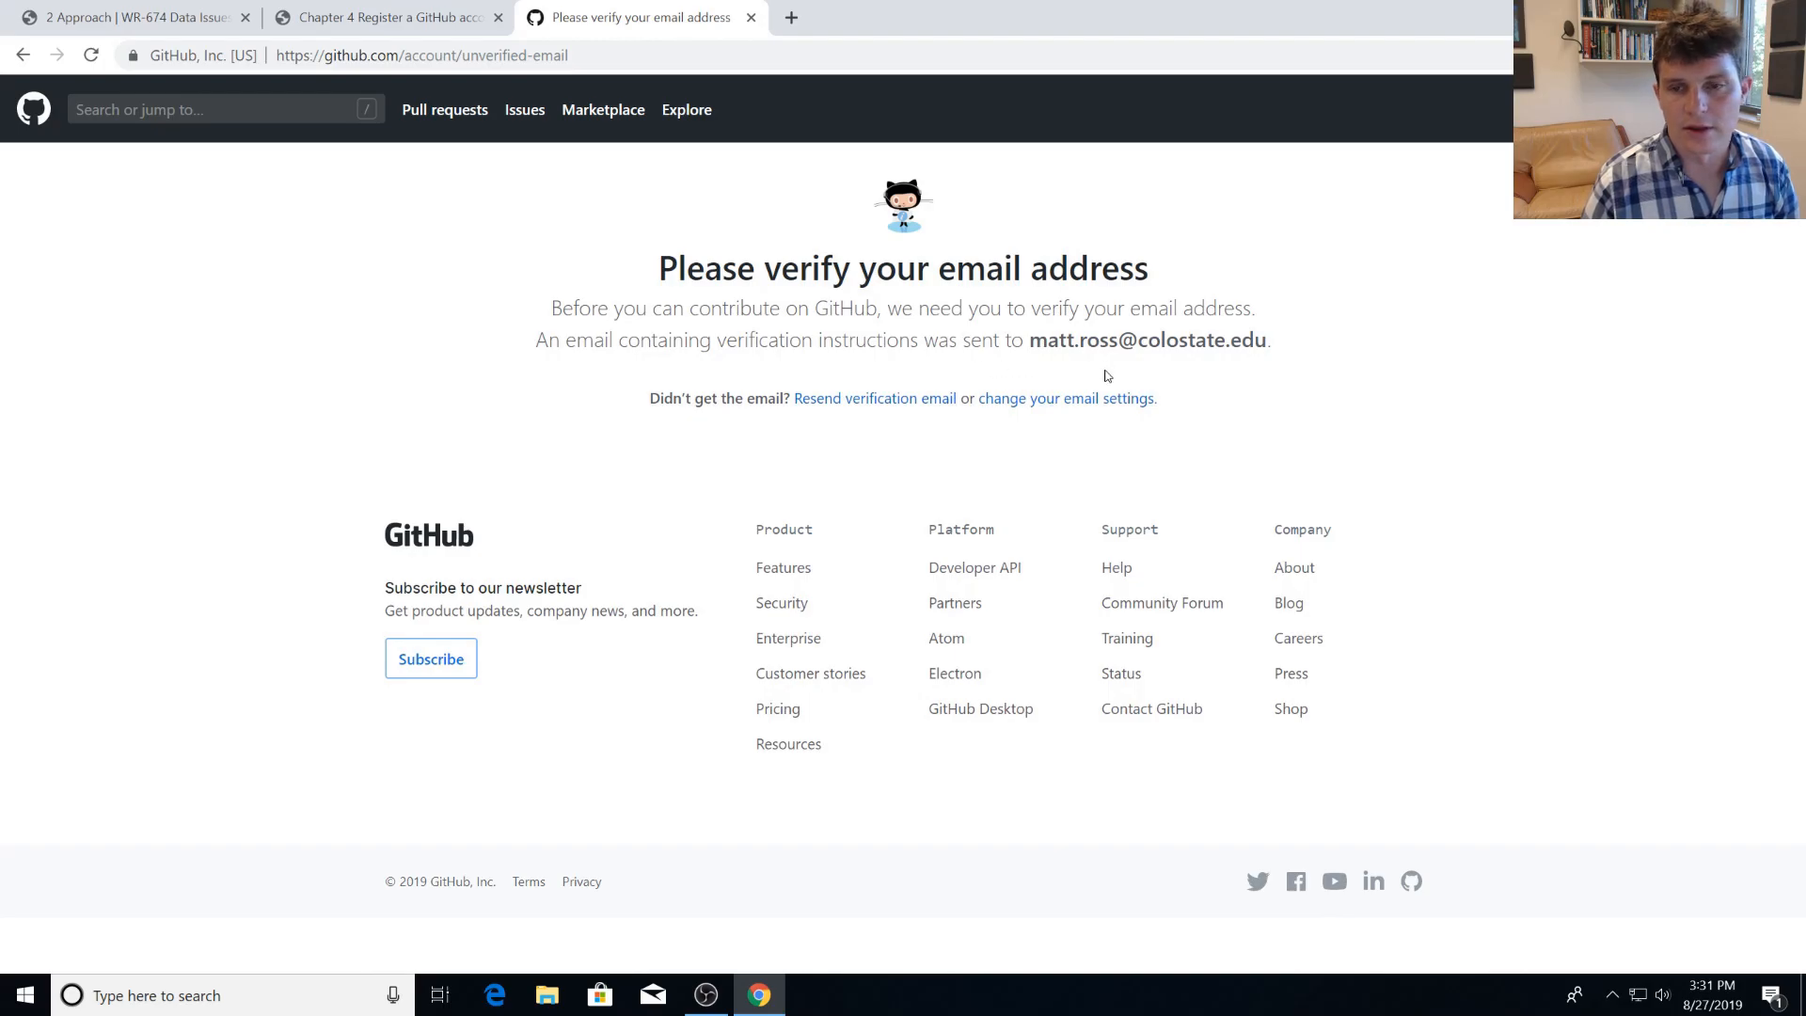
click(793, 17)
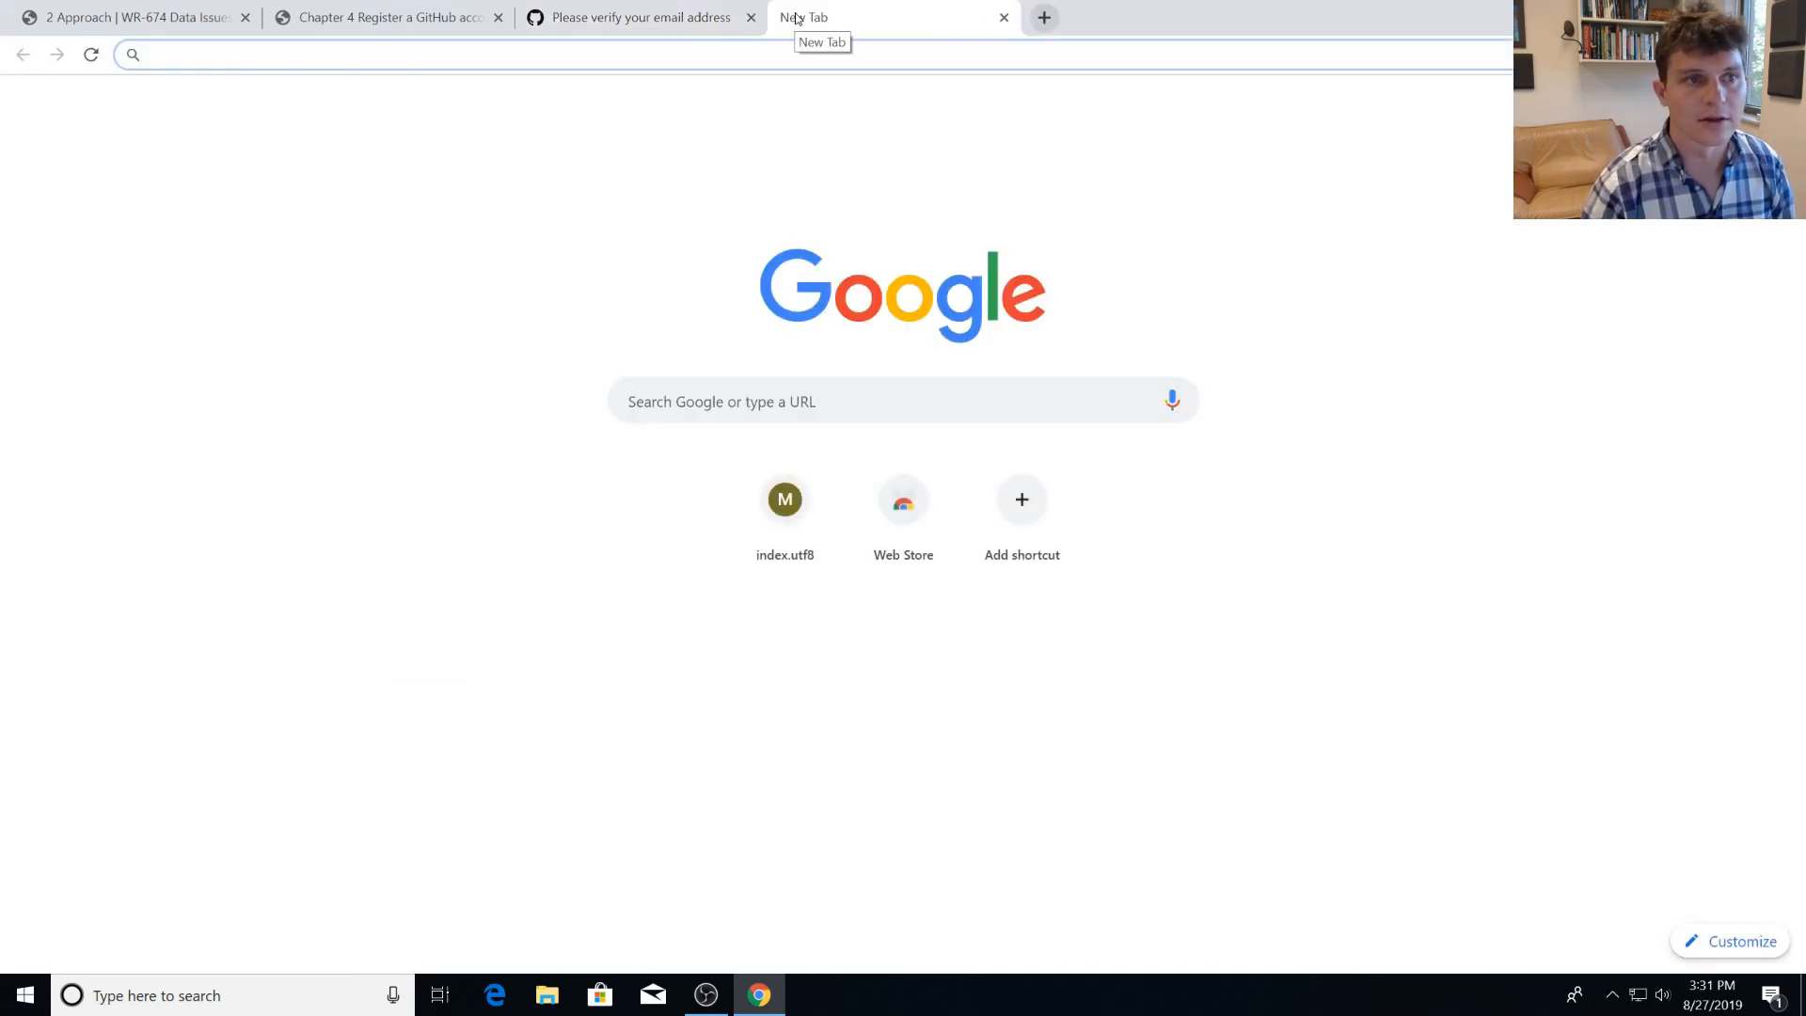
click(1004, 18)
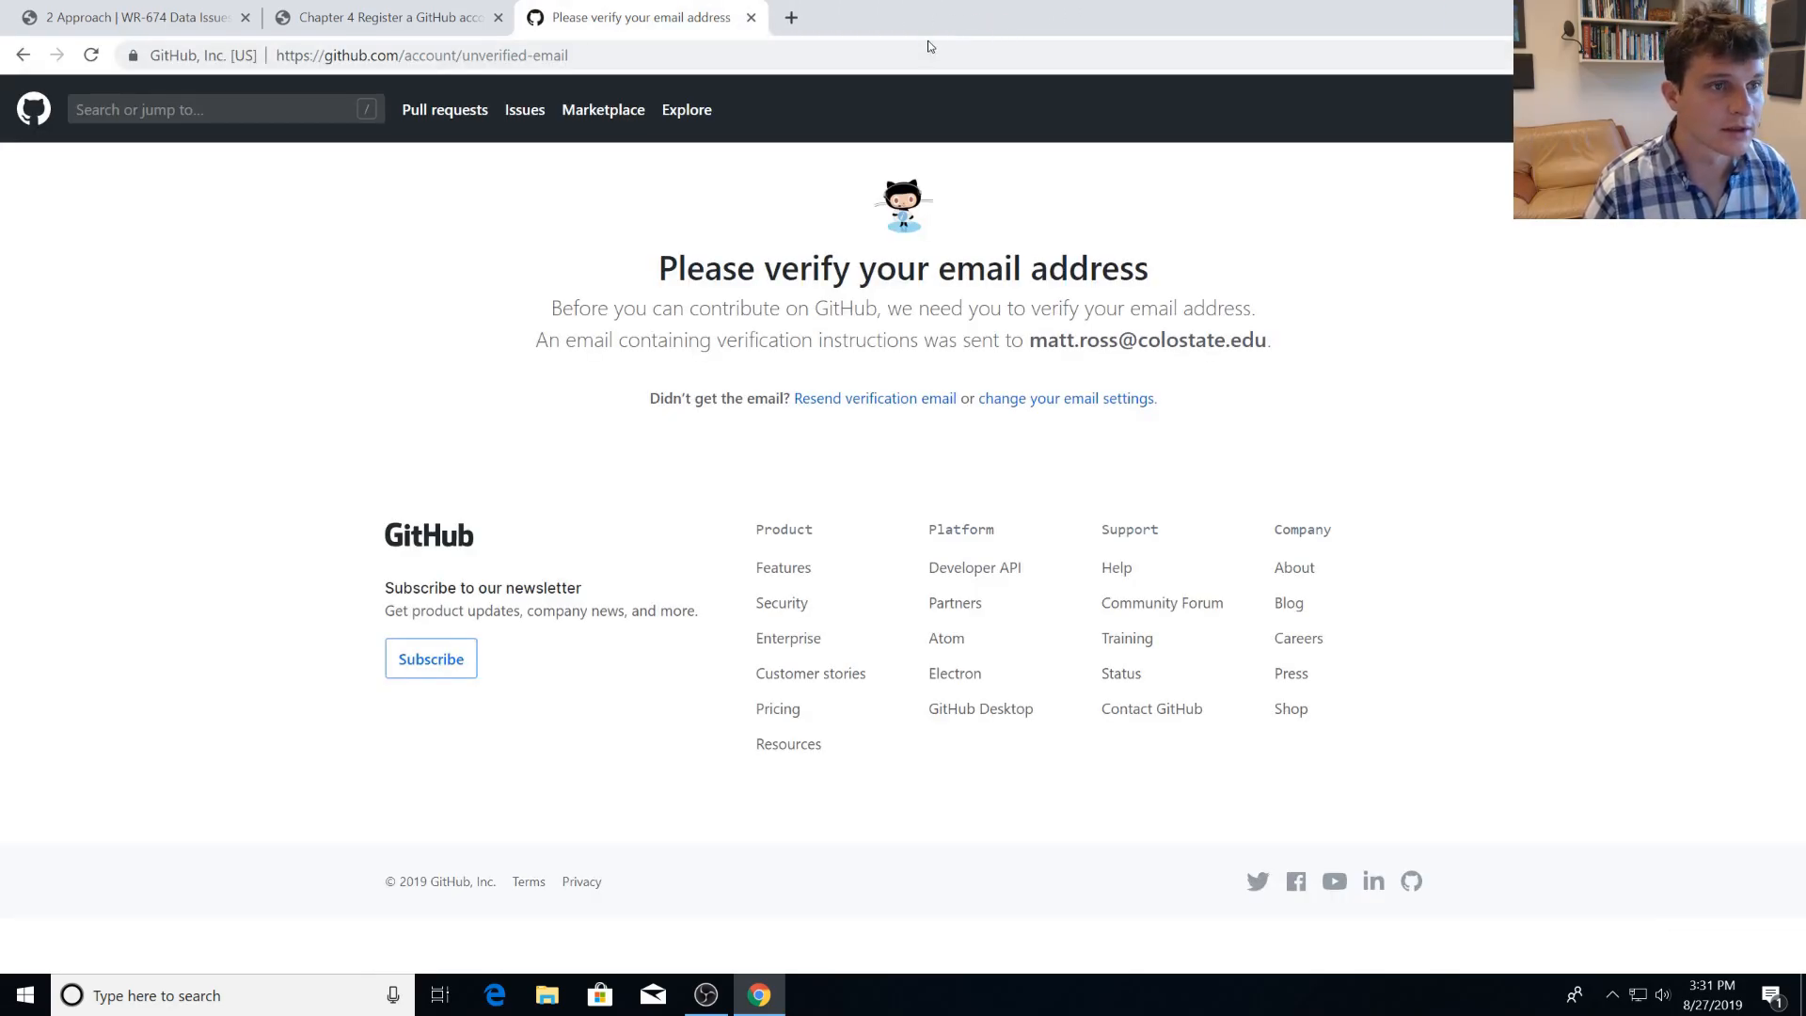
Go back to the guide's Register a GitHub account chapter and look through its sections.
click(131, 18)
click(395, 17)
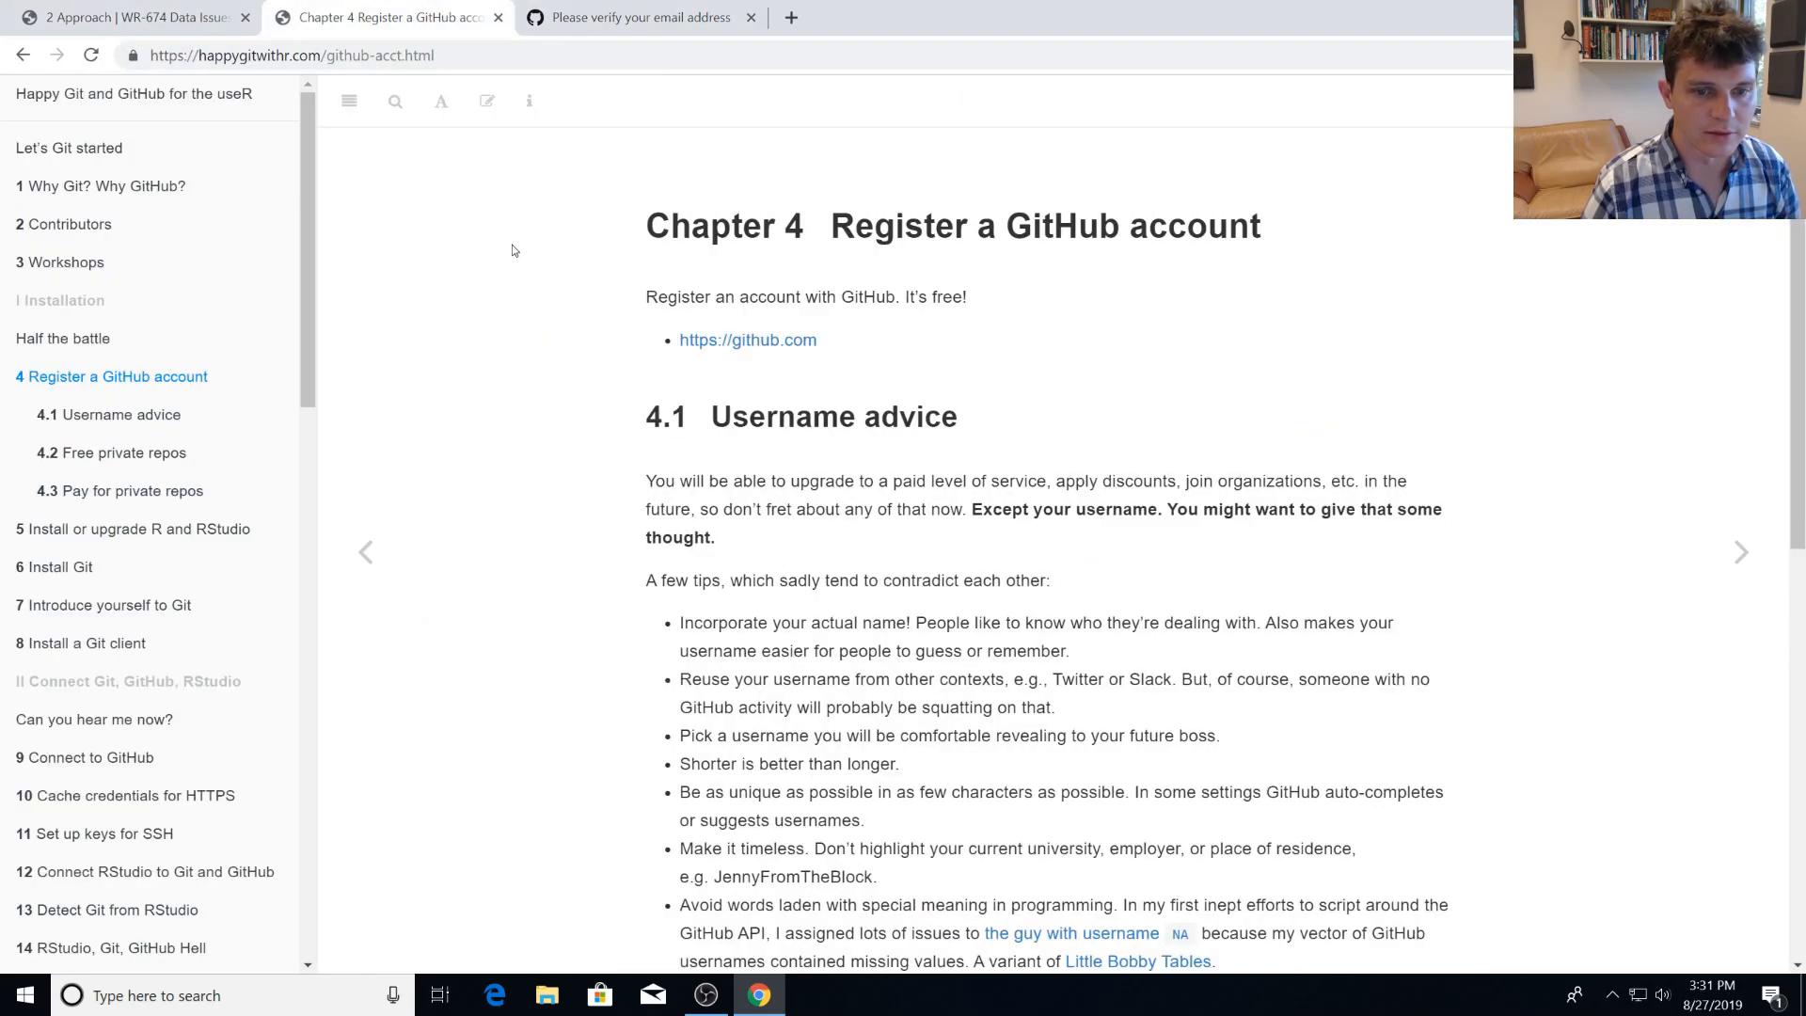
scroll(616, 367, down, 3)
scroll(743, 555, down, 3)
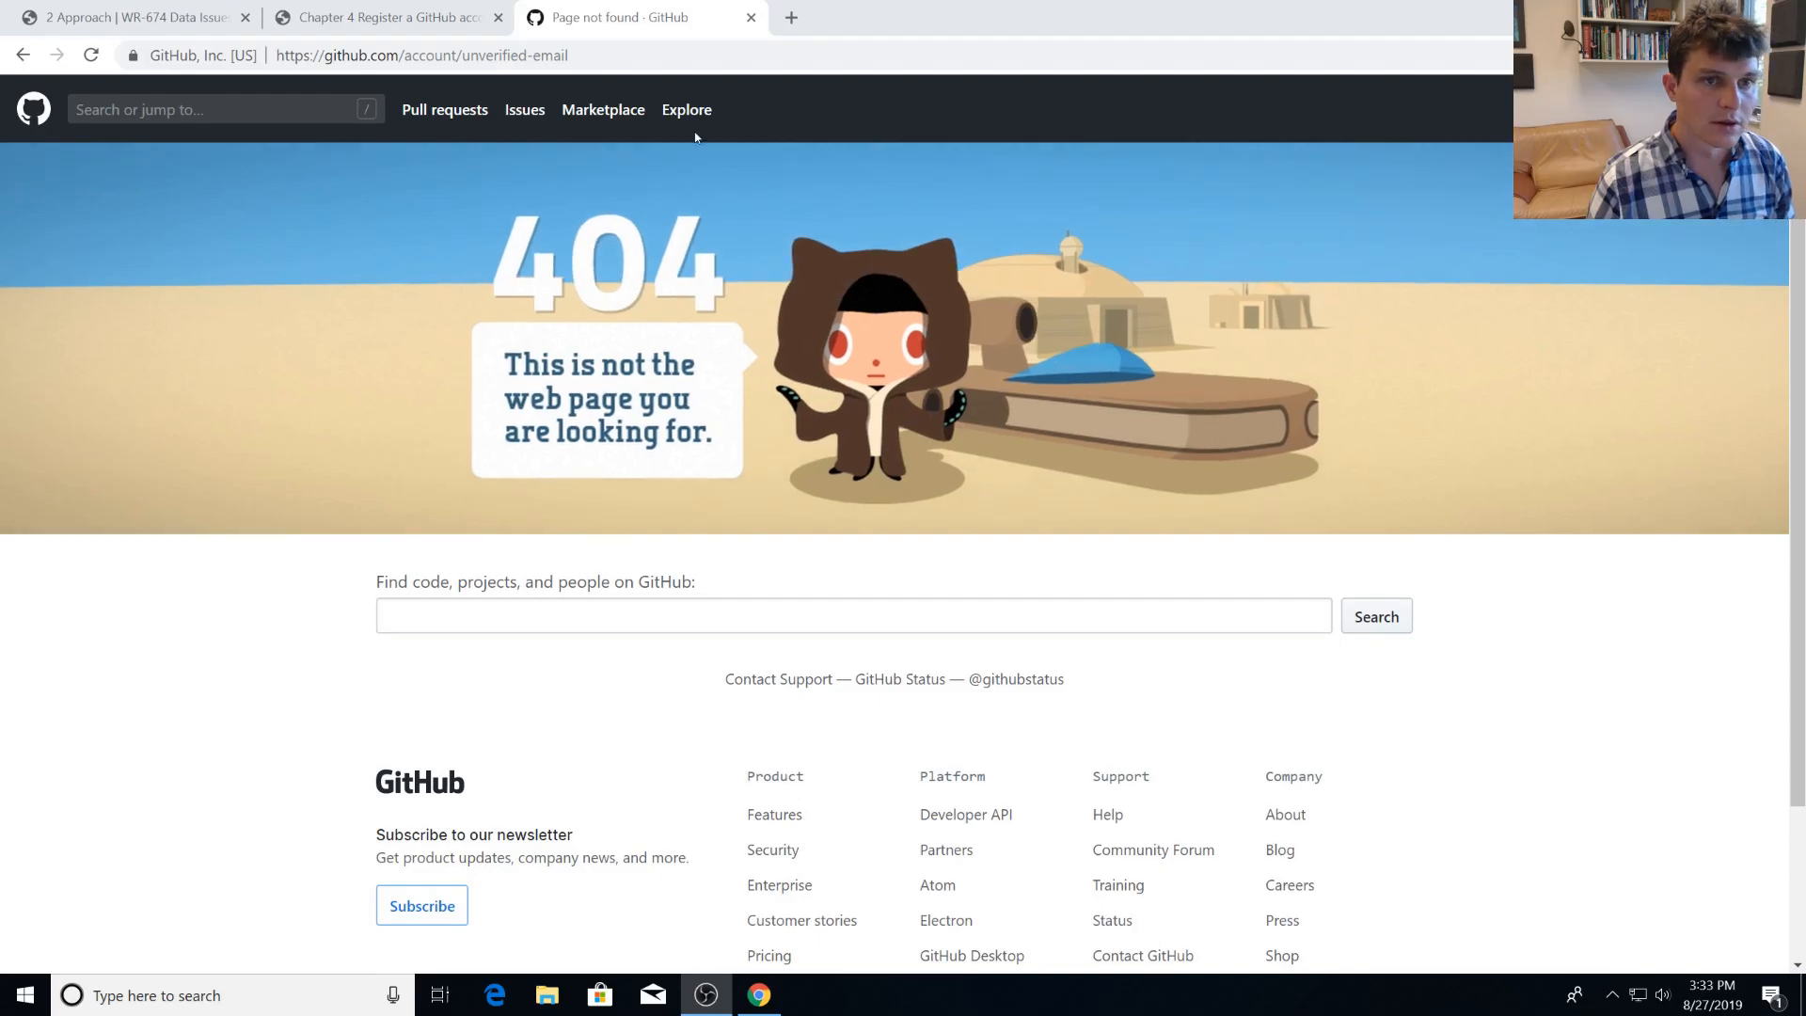
Open the new account's GitHub profile page by going to github.com/ followed by the account's username.
double_click(556, 56)
click(564, 58)
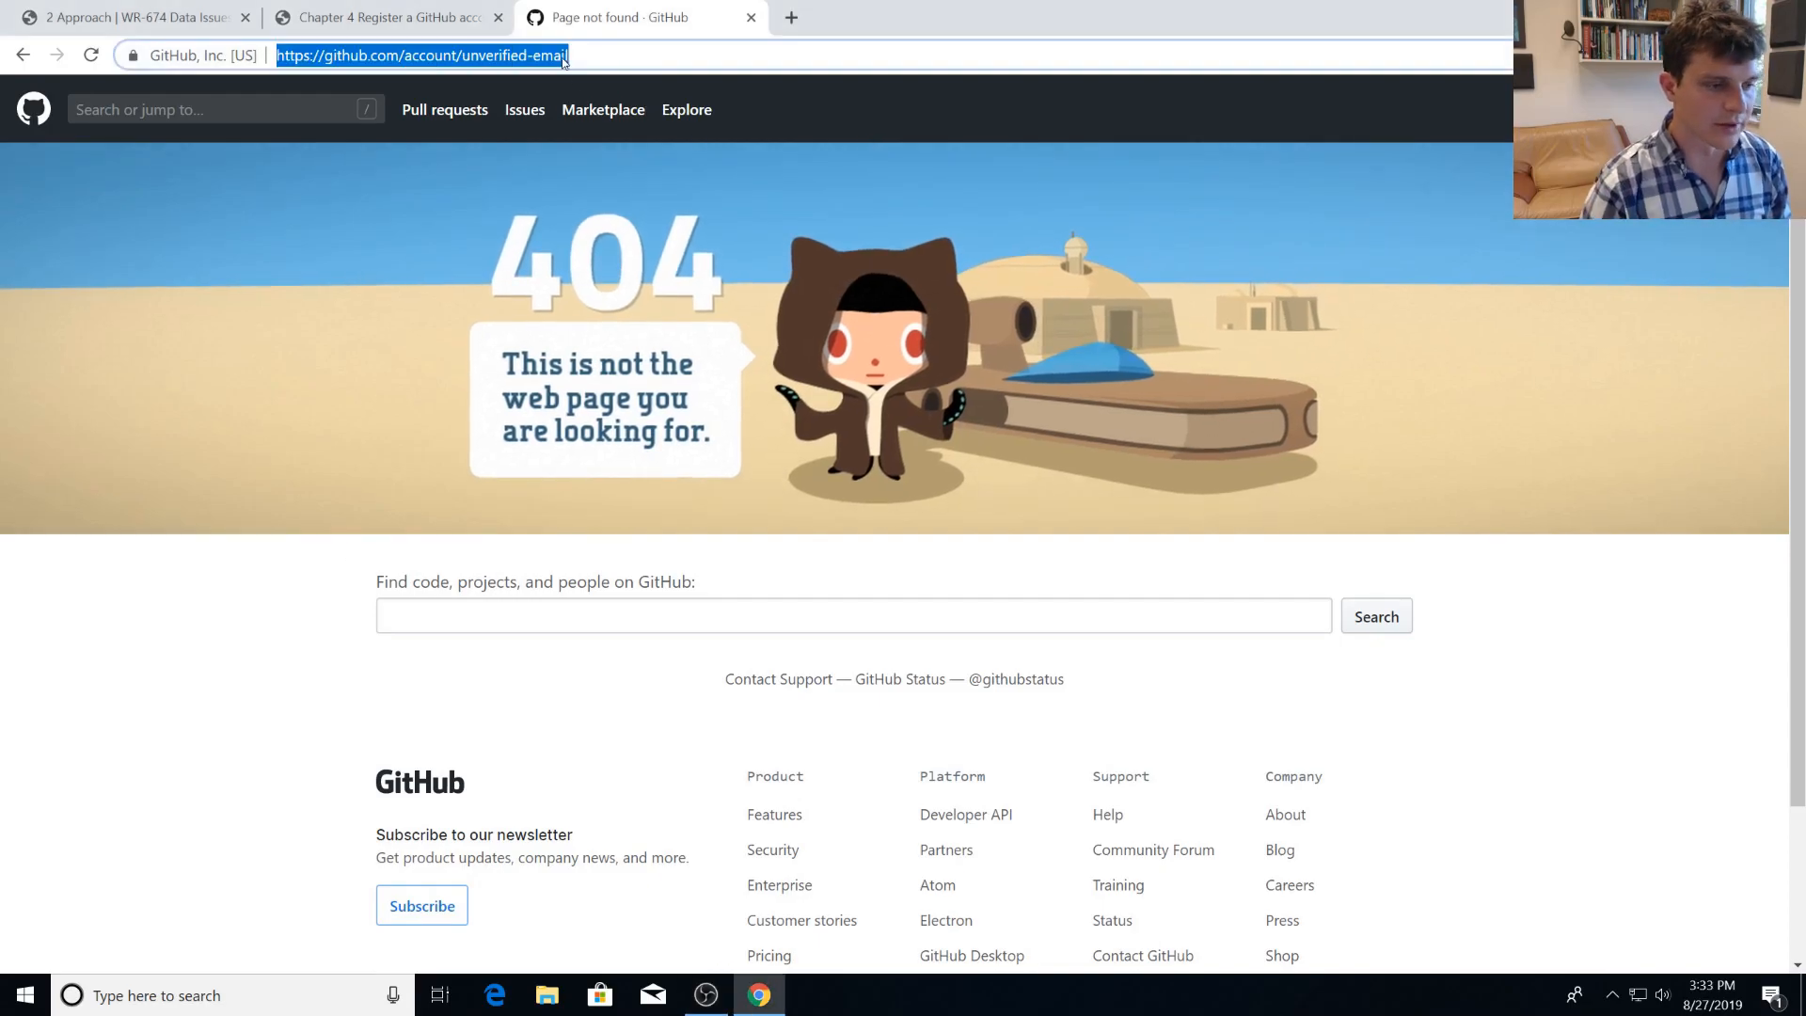
text(github.)
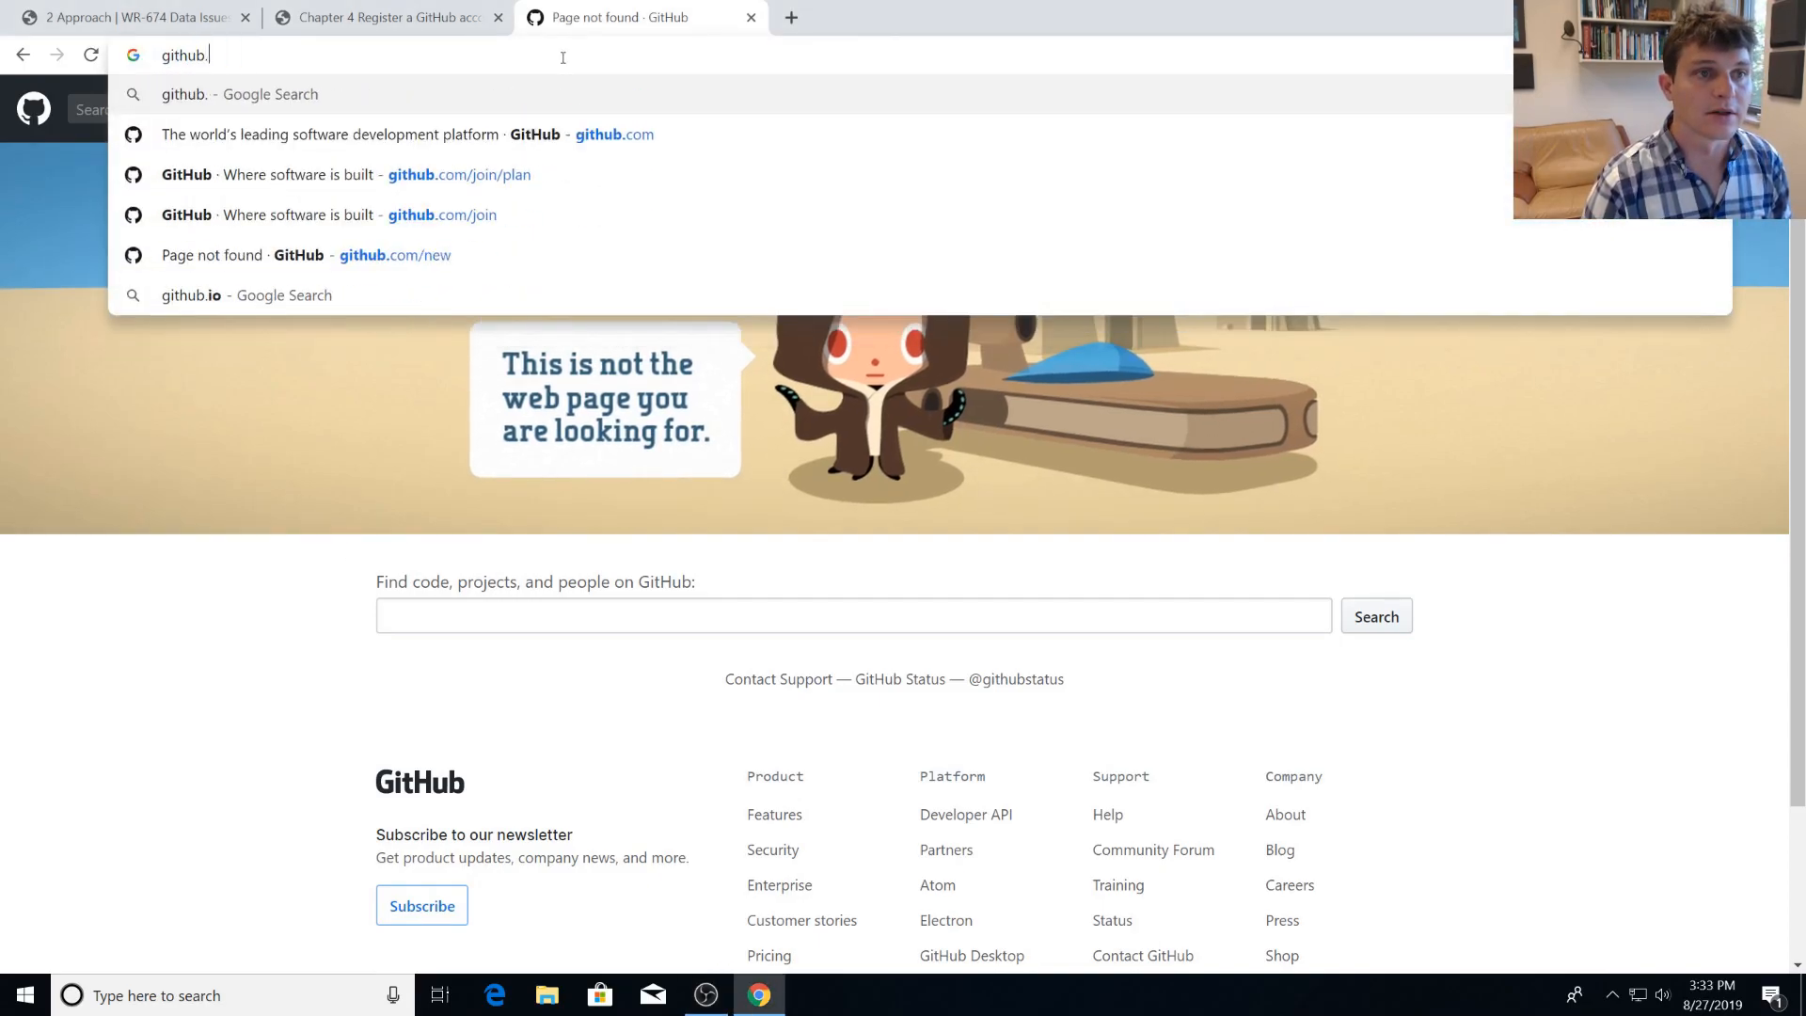
text(com/mat)
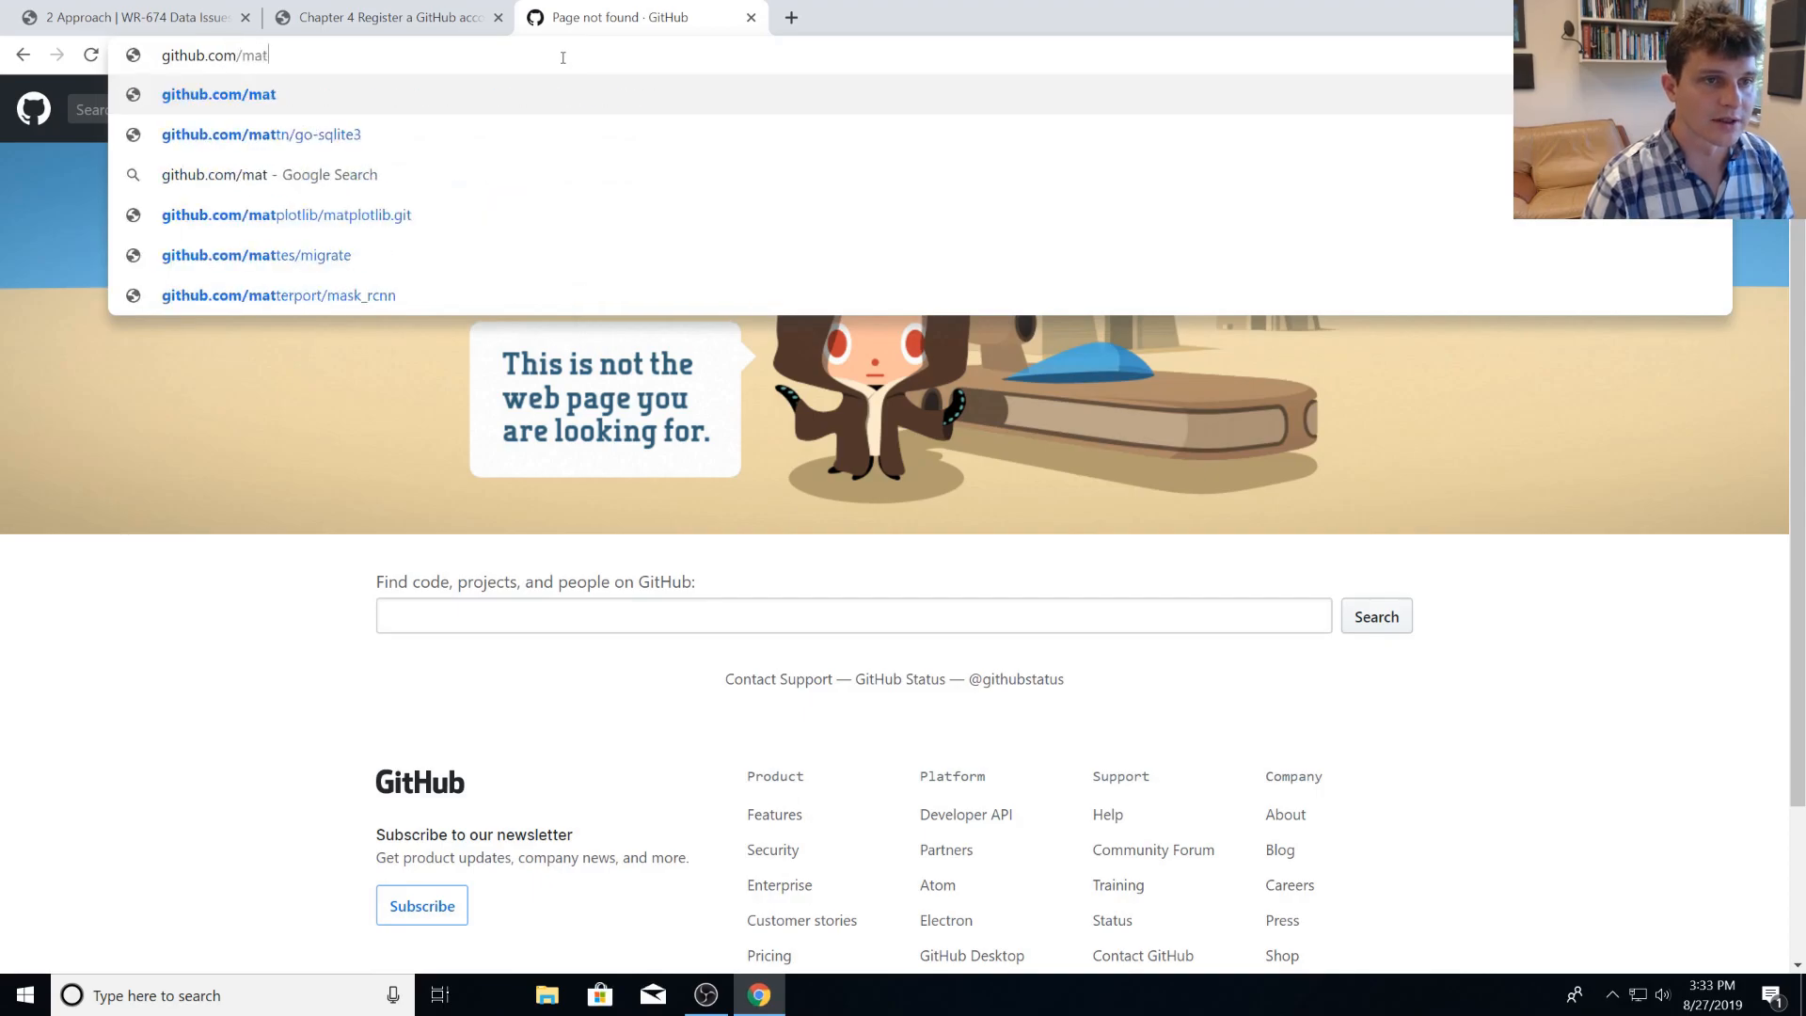
text(tross-testing)
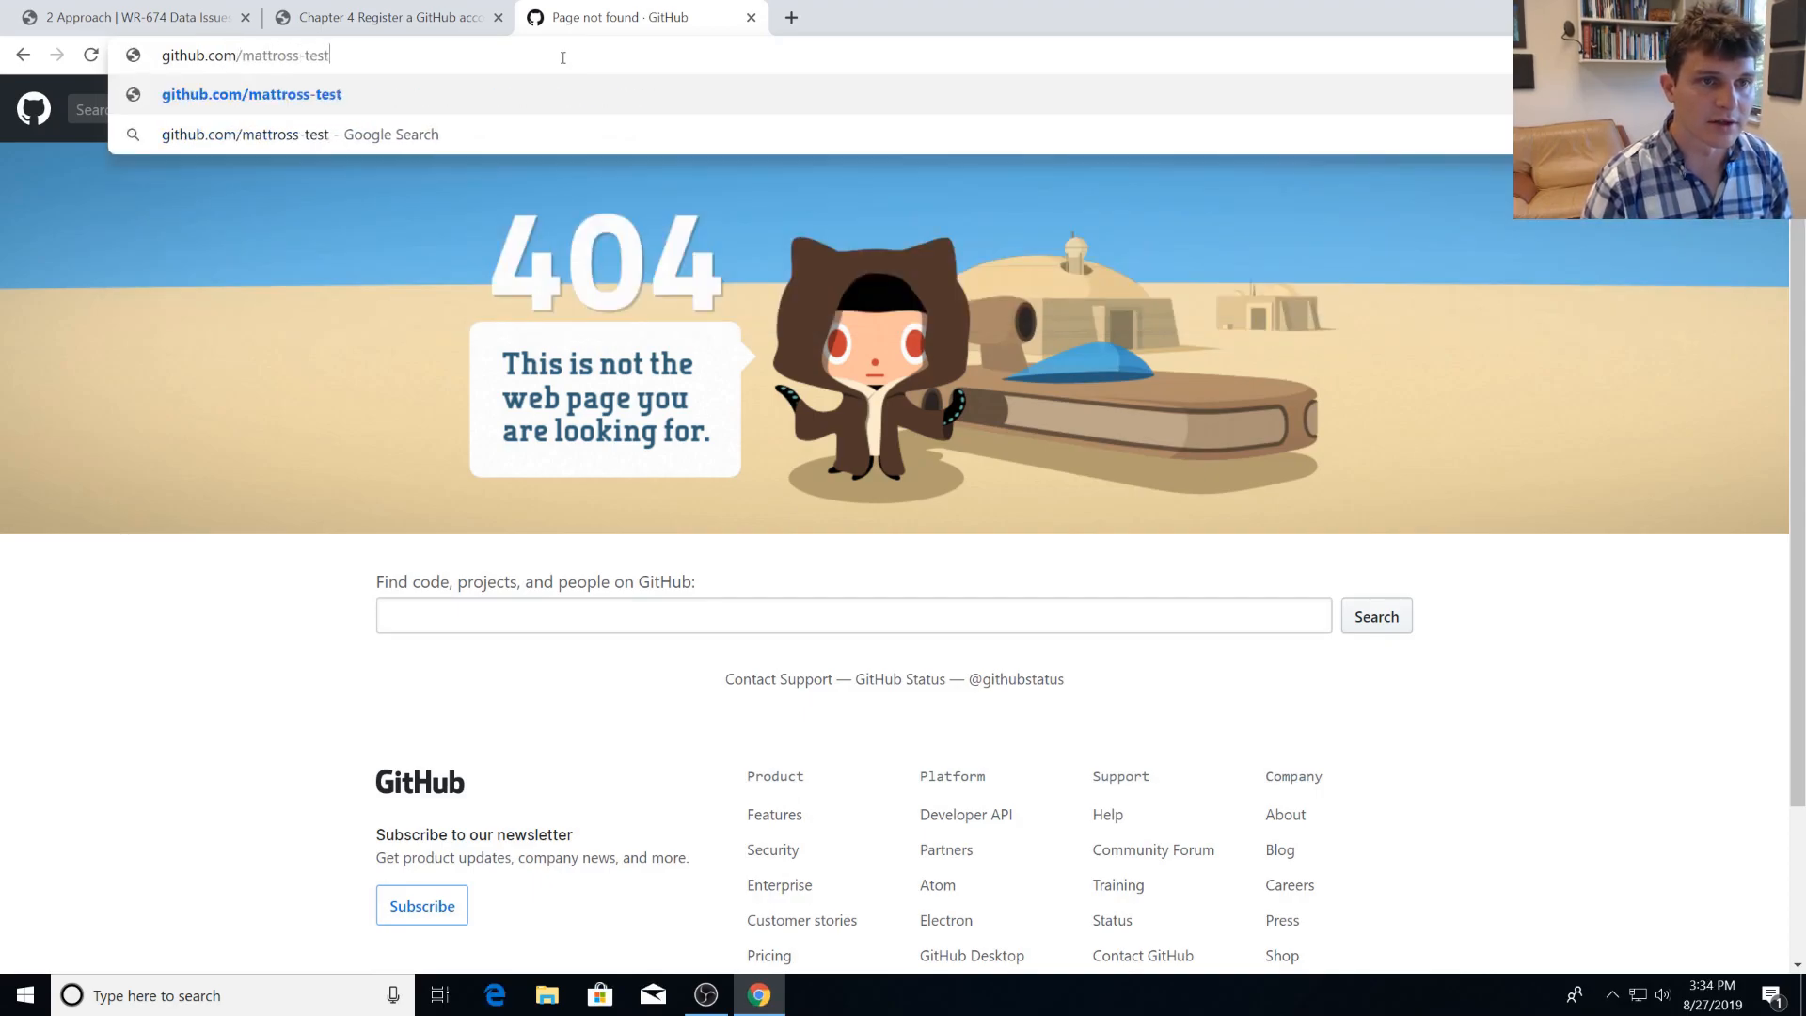
key(Return)
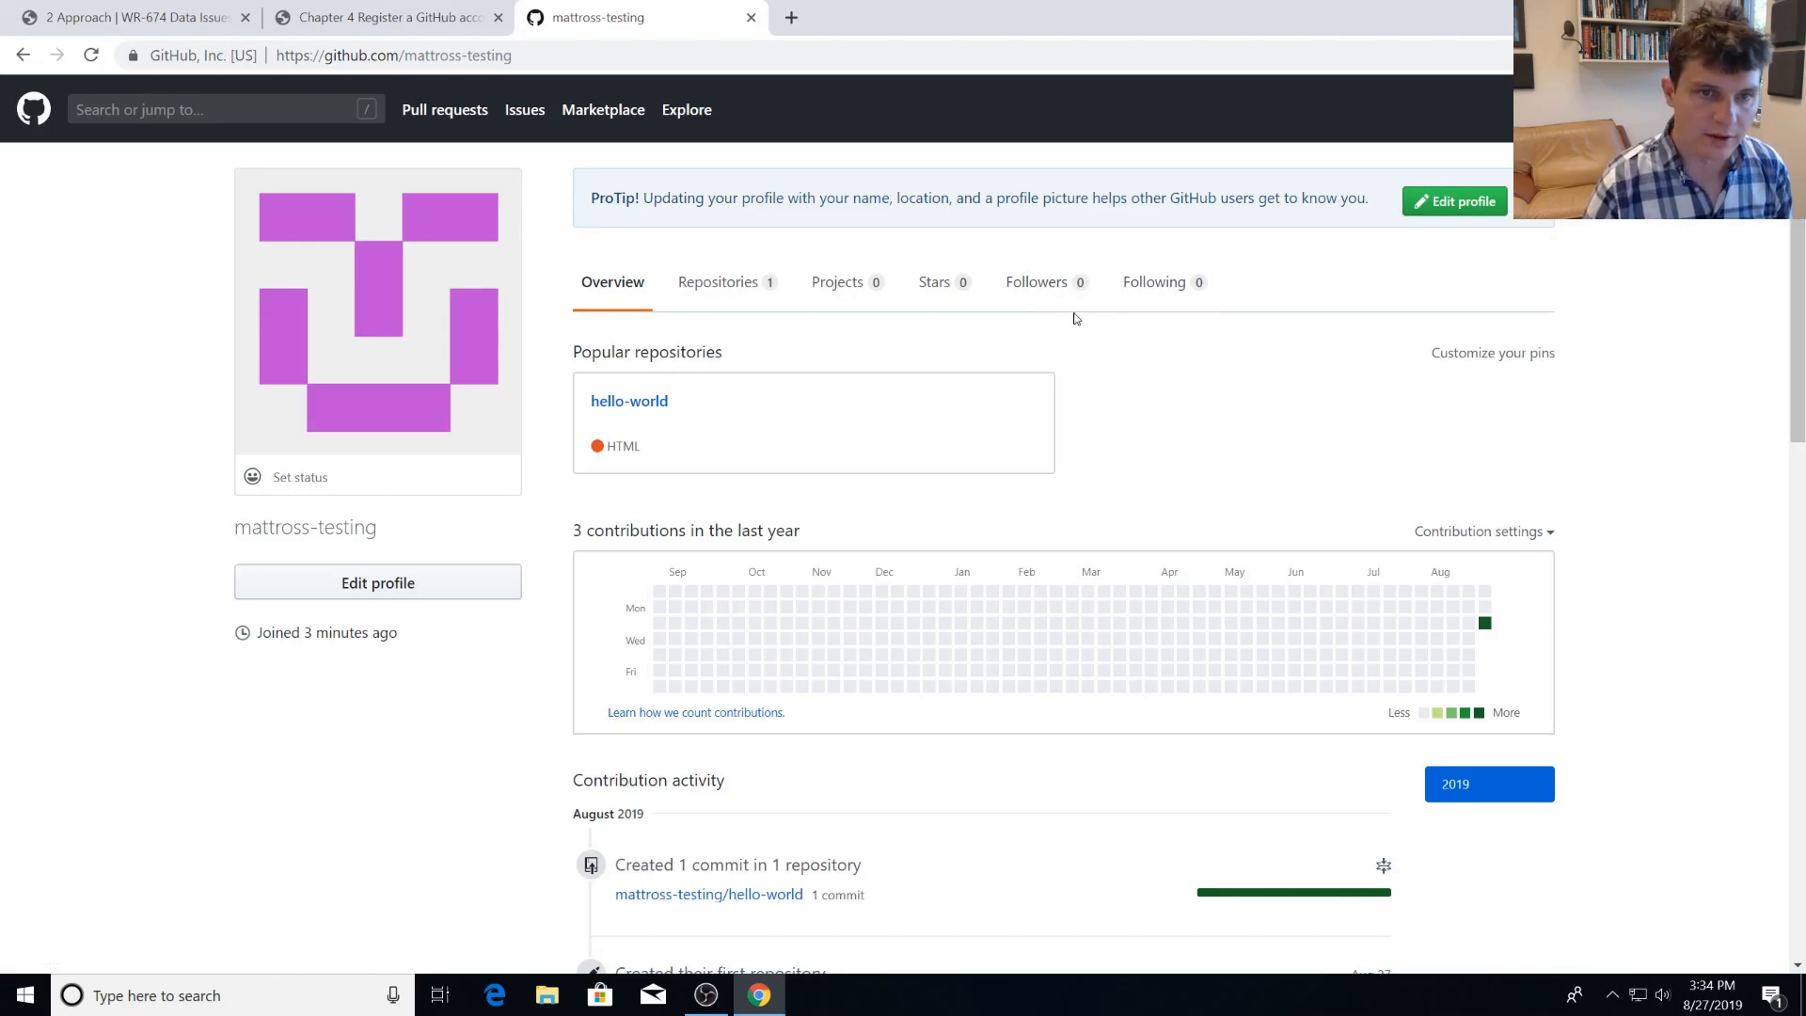
Return to the guide, view Chapter 5 on installing R and RStudio, and read the Git already installed section of Chapter 6.
click(357, 15)
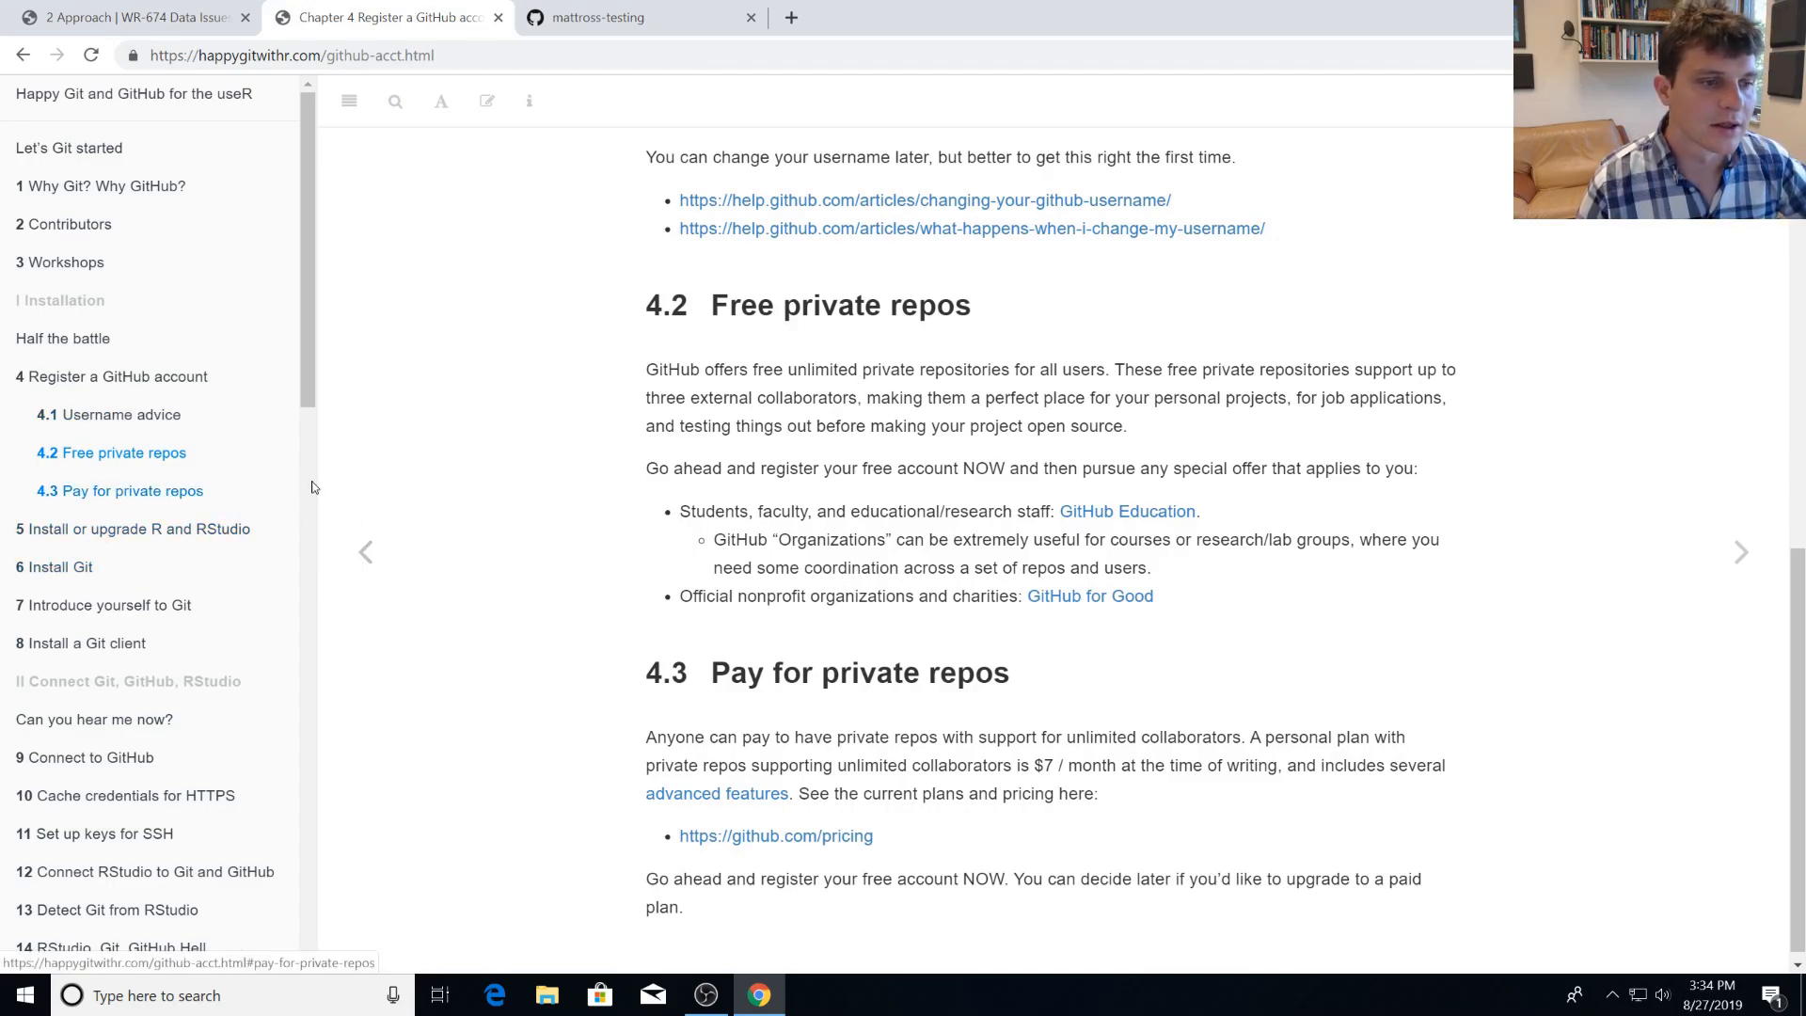
click(170, 537)
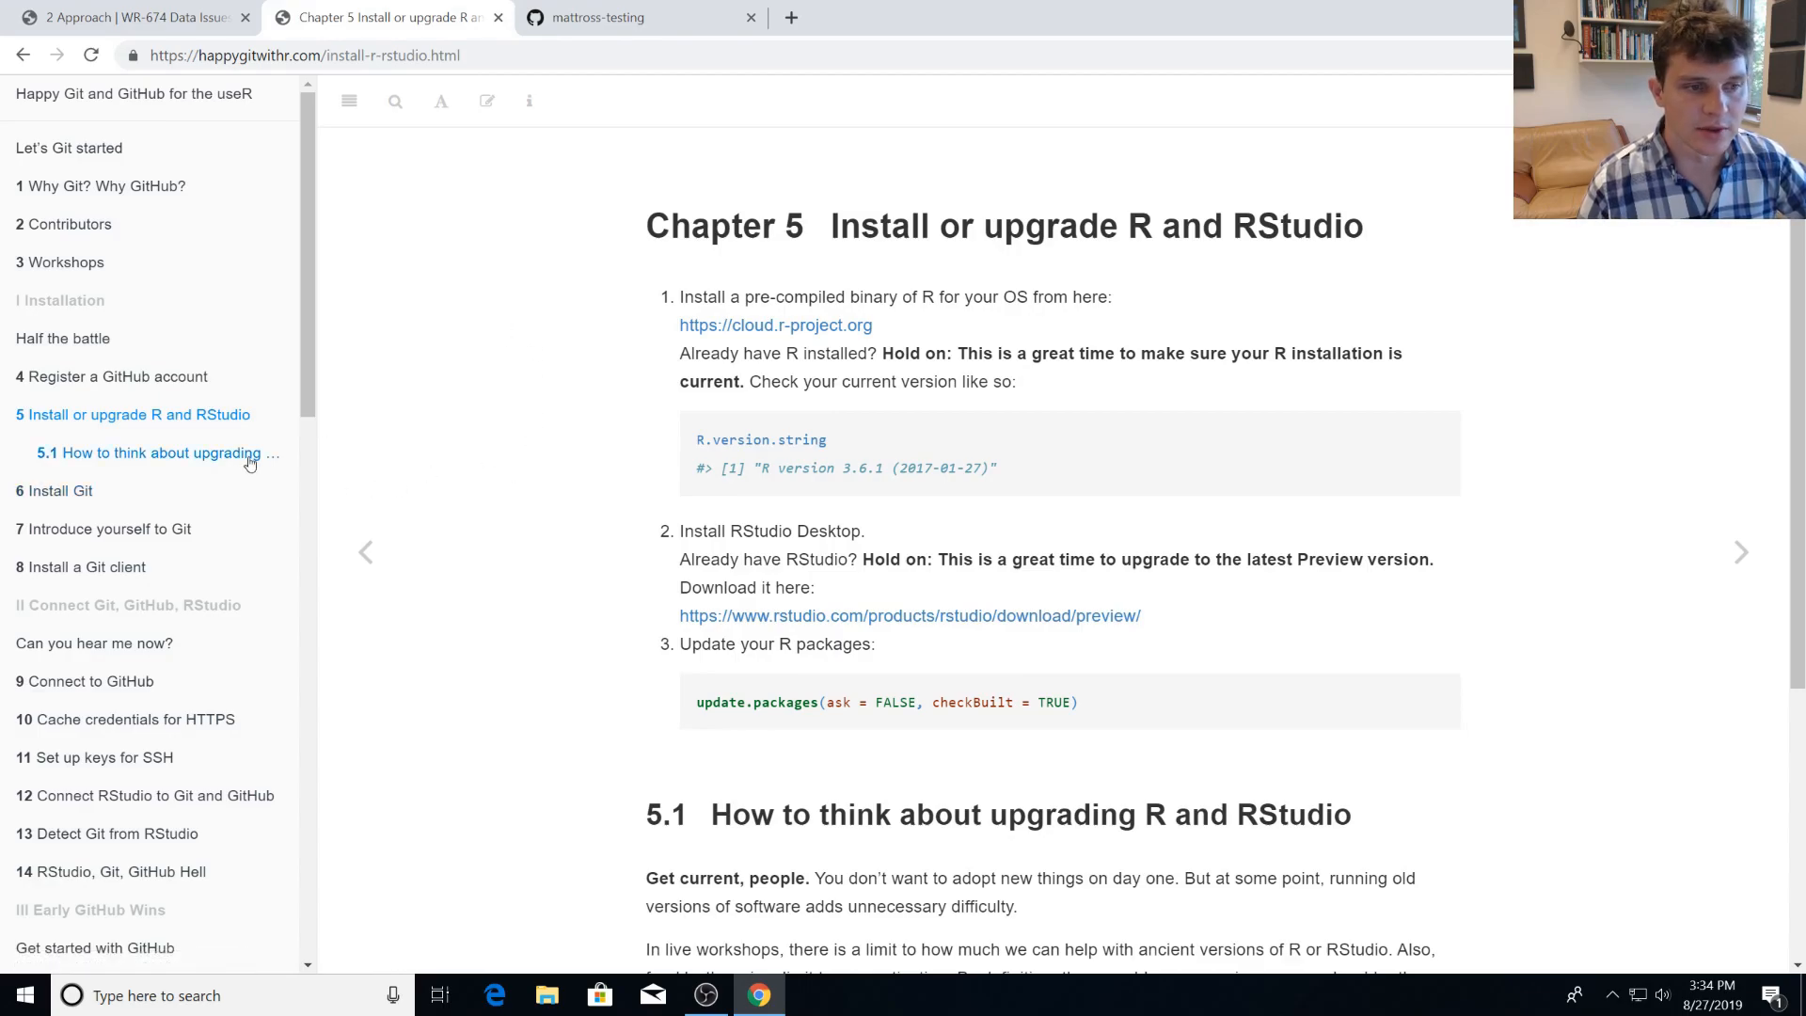
click(180, 508)
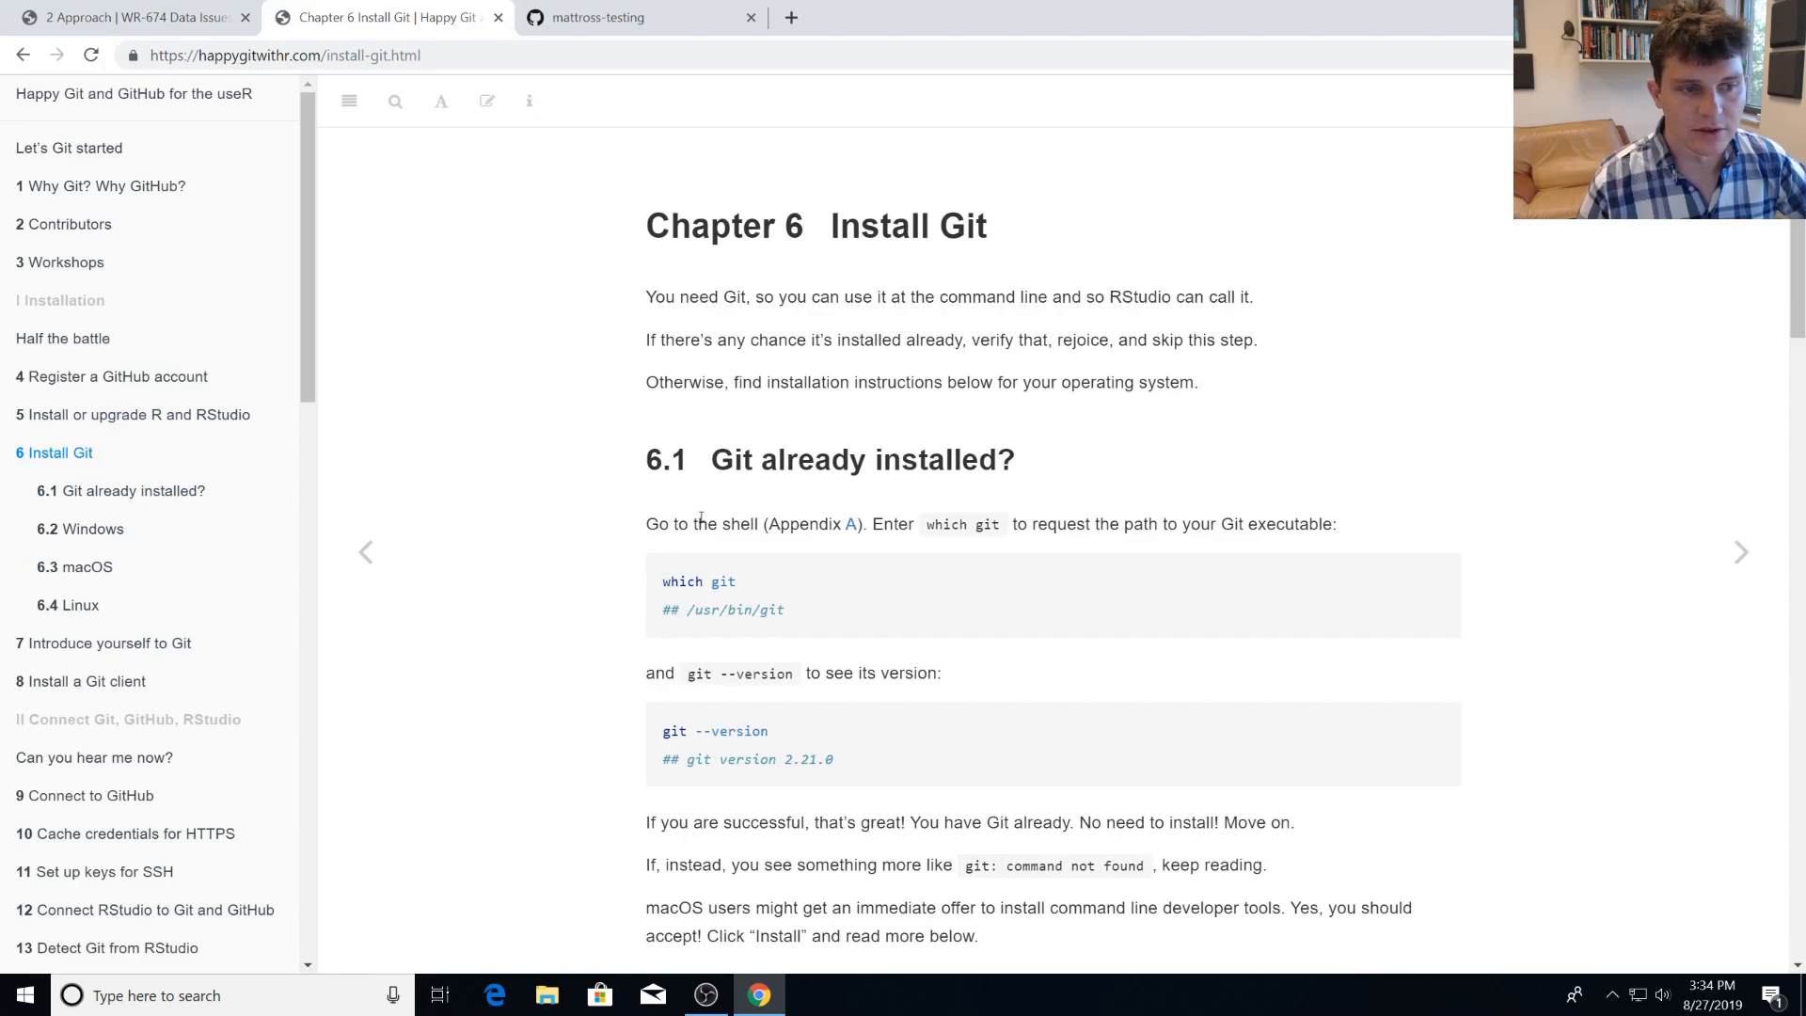
scroll(767, 558, down, 1)
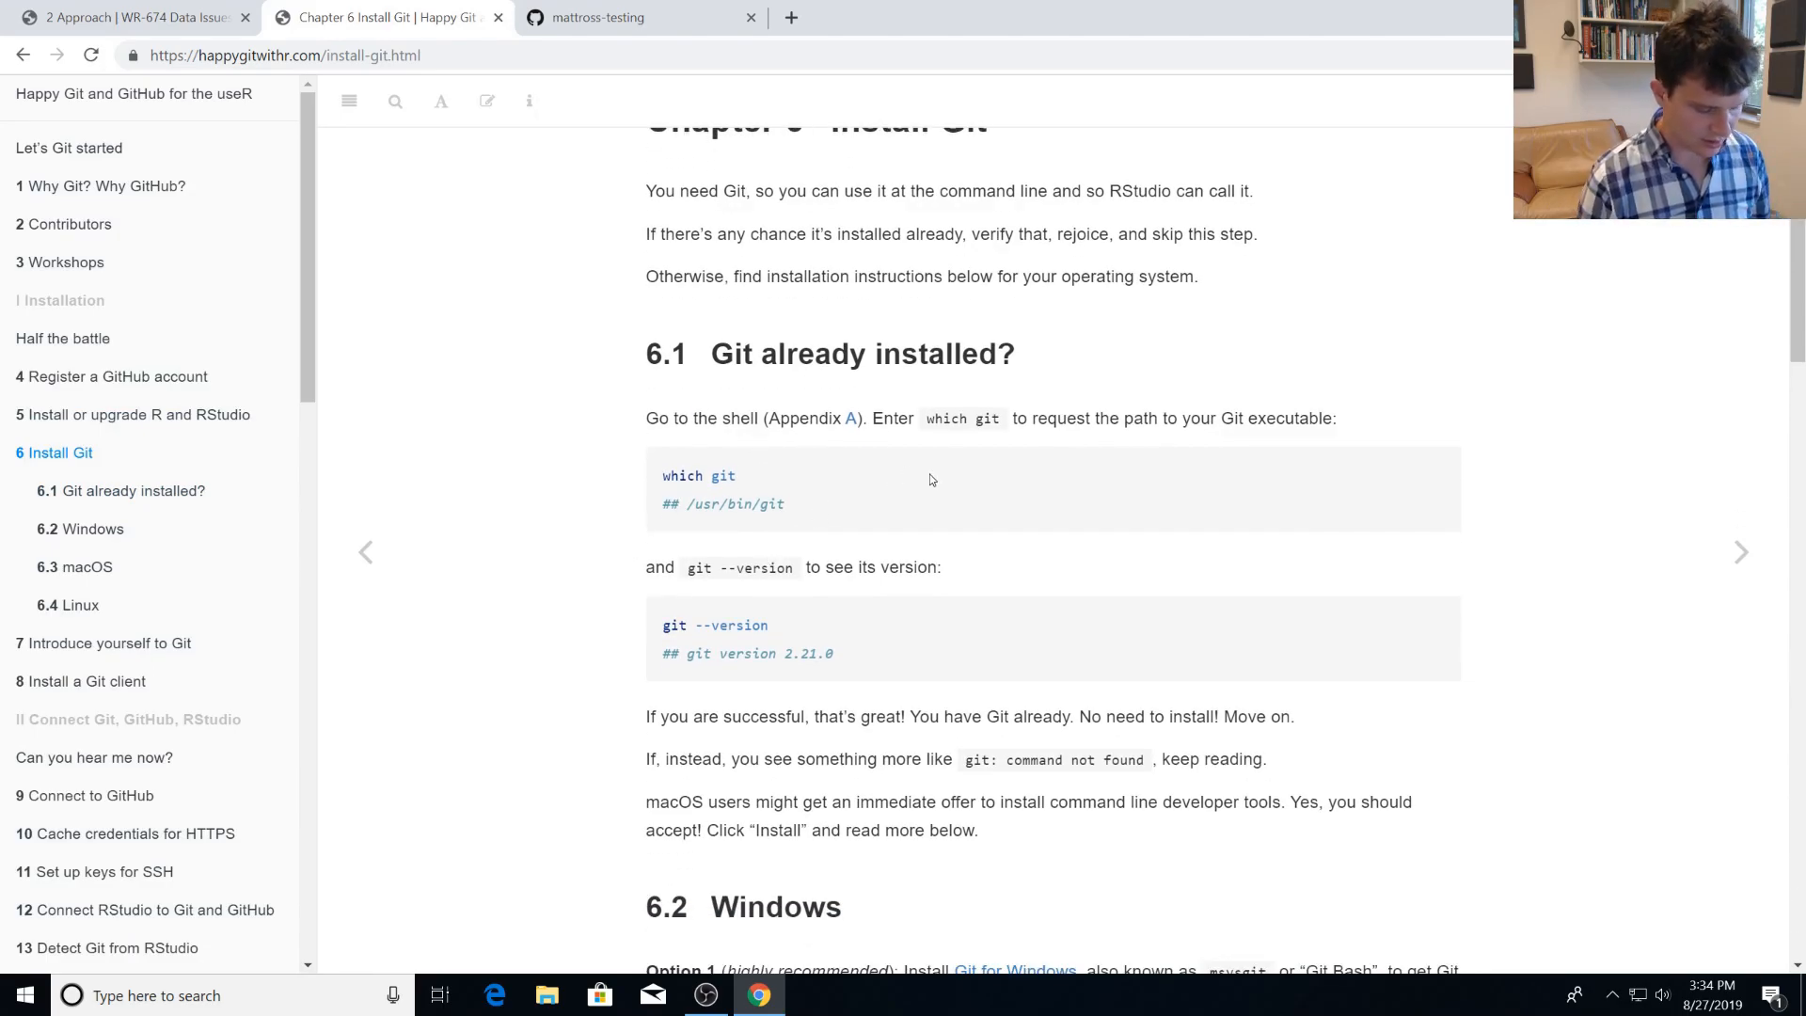
Search Windows for terminal and launch the Command Prompt.
key(super)
text(termina)
key(BackSpace)
key(BackSpace)
key(BackSpace)
key(BackSpace)
key(BackSpace)
text(r)
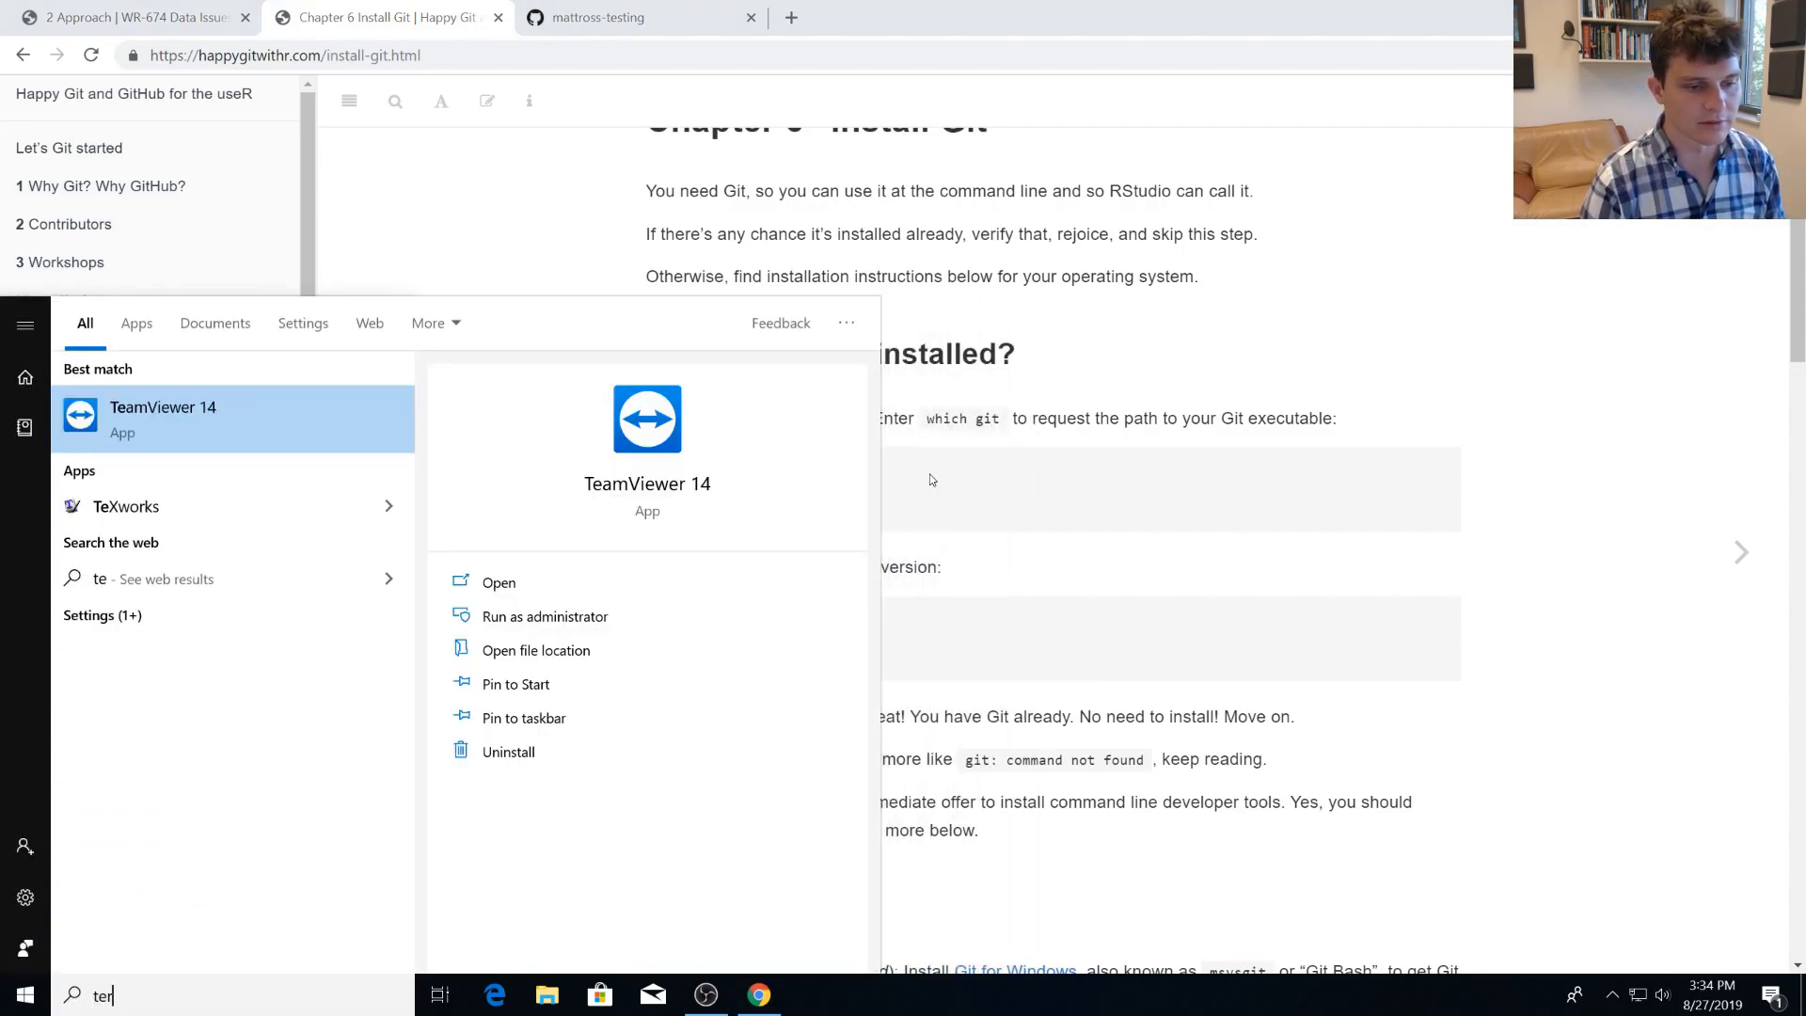
text(minal)
key(Return)
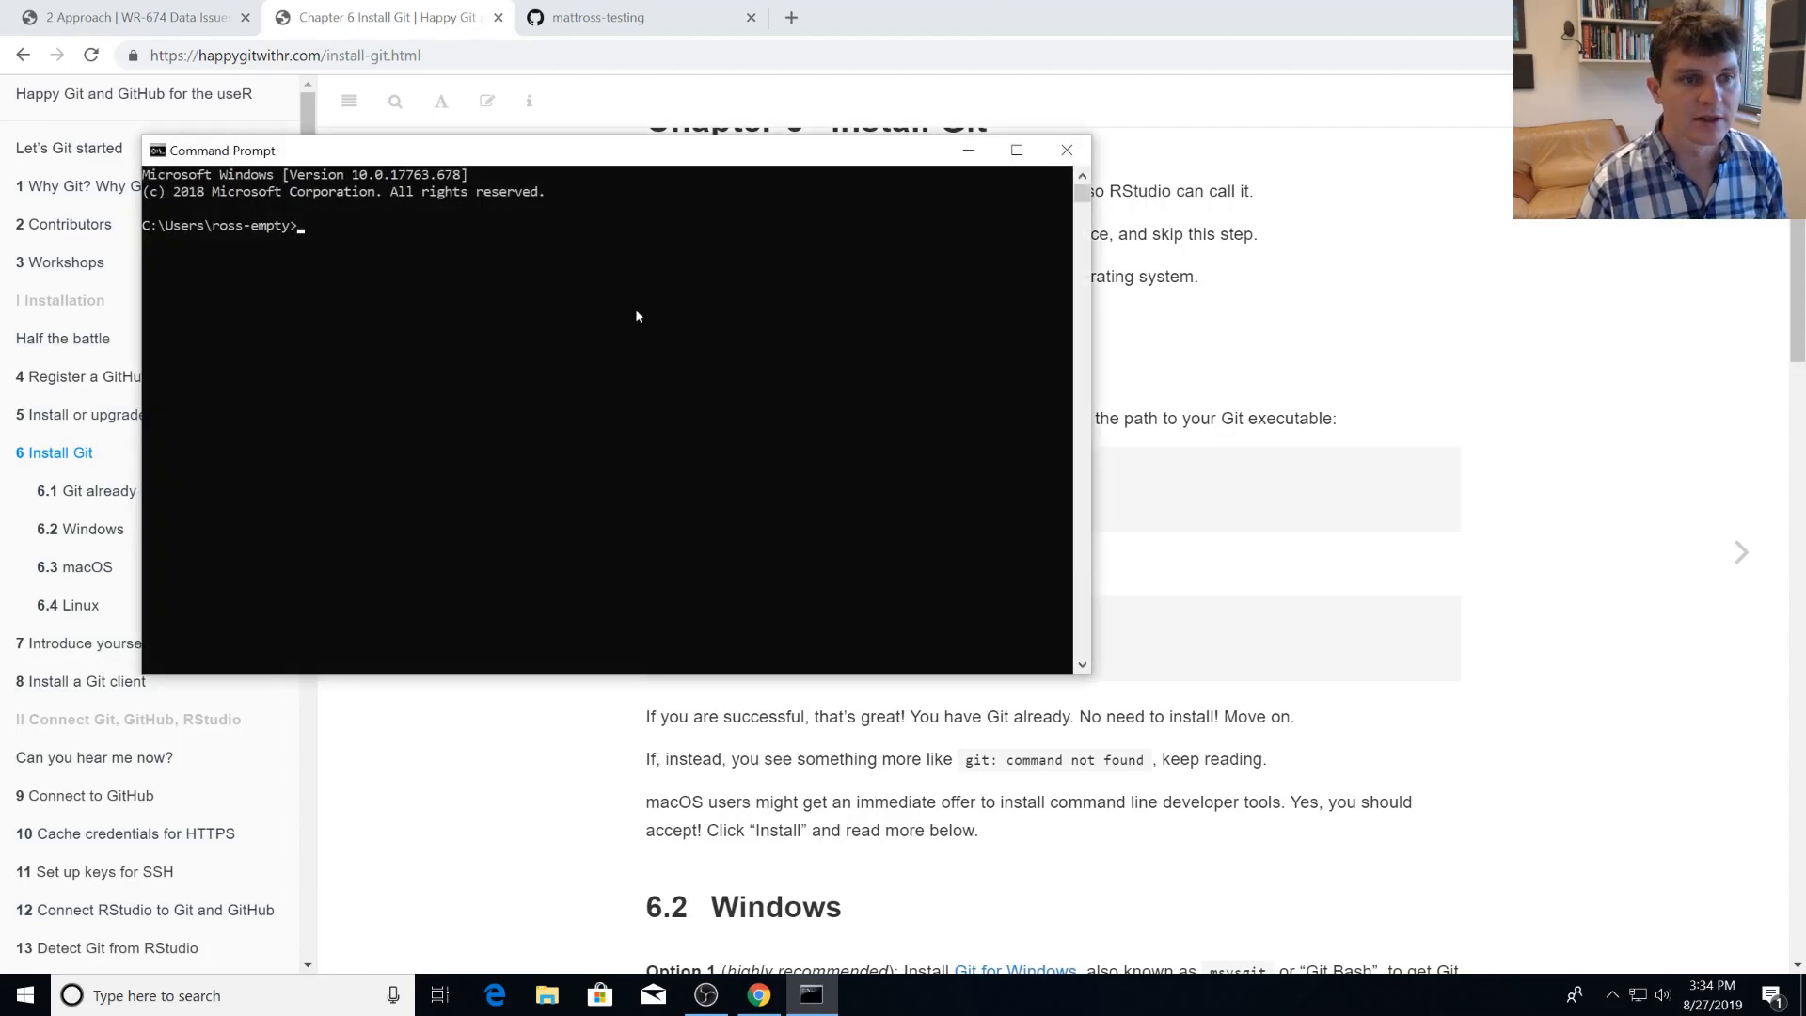
Run git in the Command Prompt to check whether Git is installed, review the output, and close the window.
drag(584, 180, 1212, 308)
text(git)
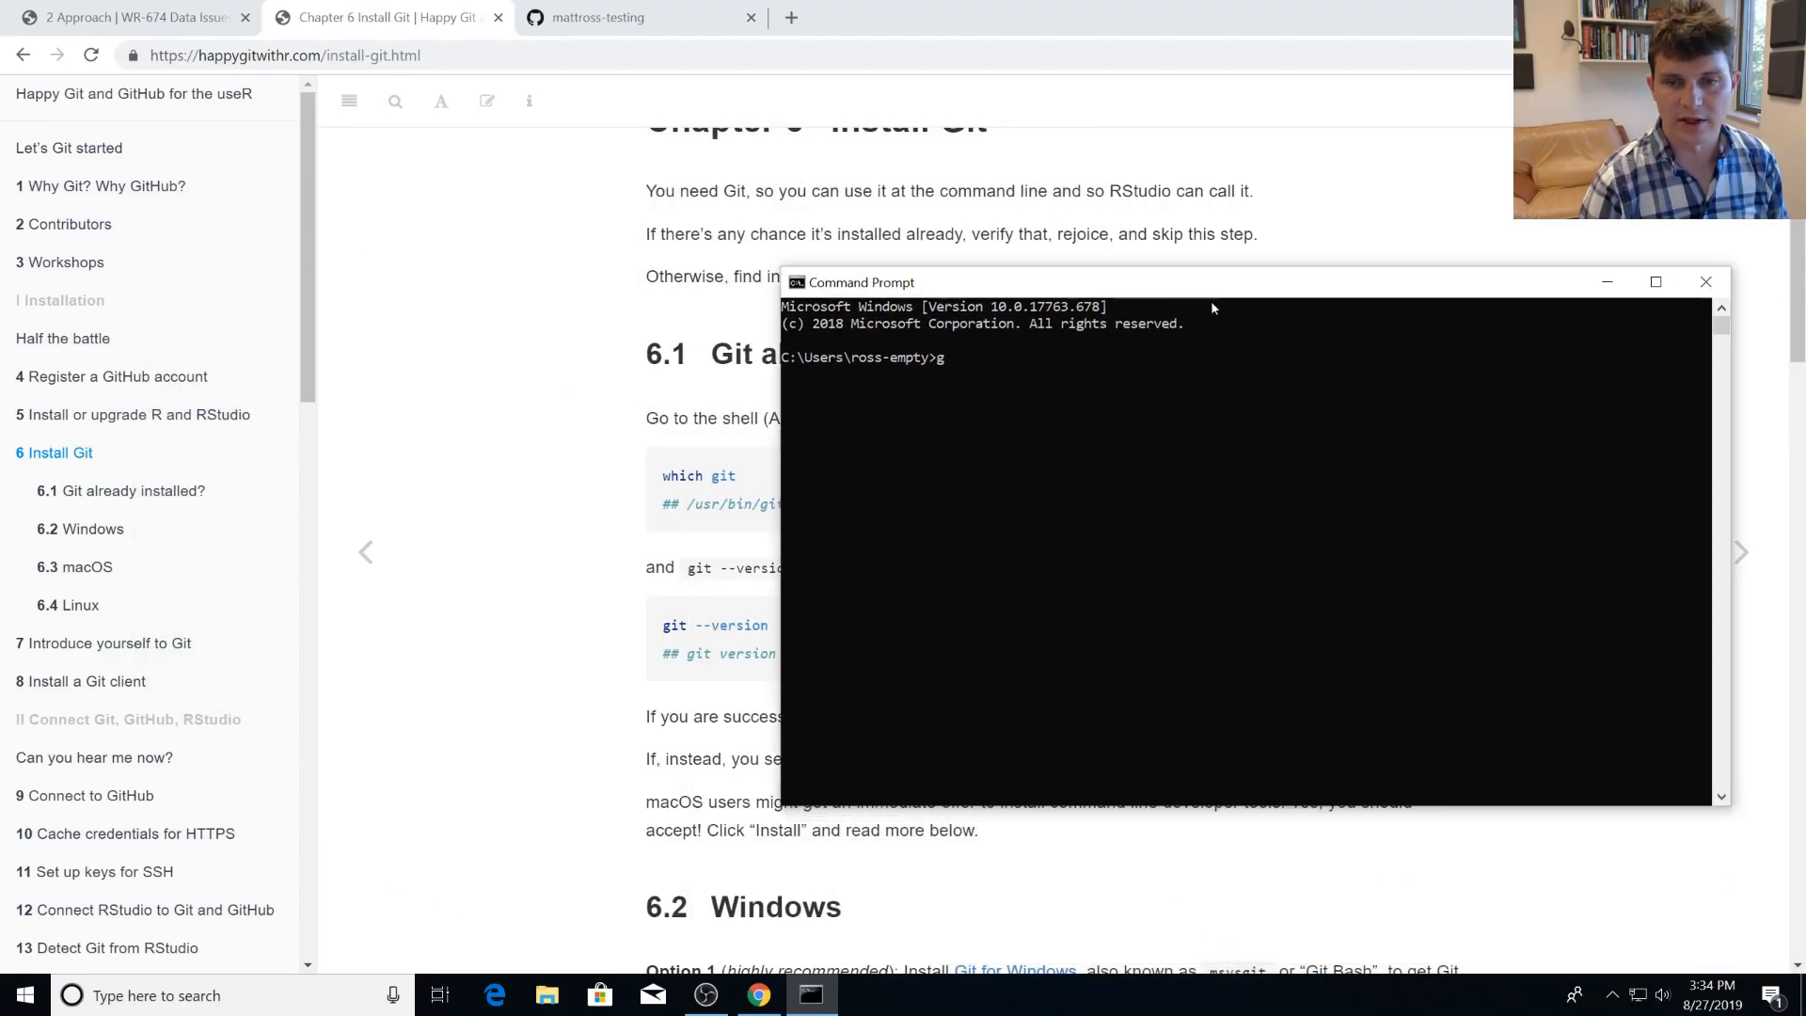
key(Return)
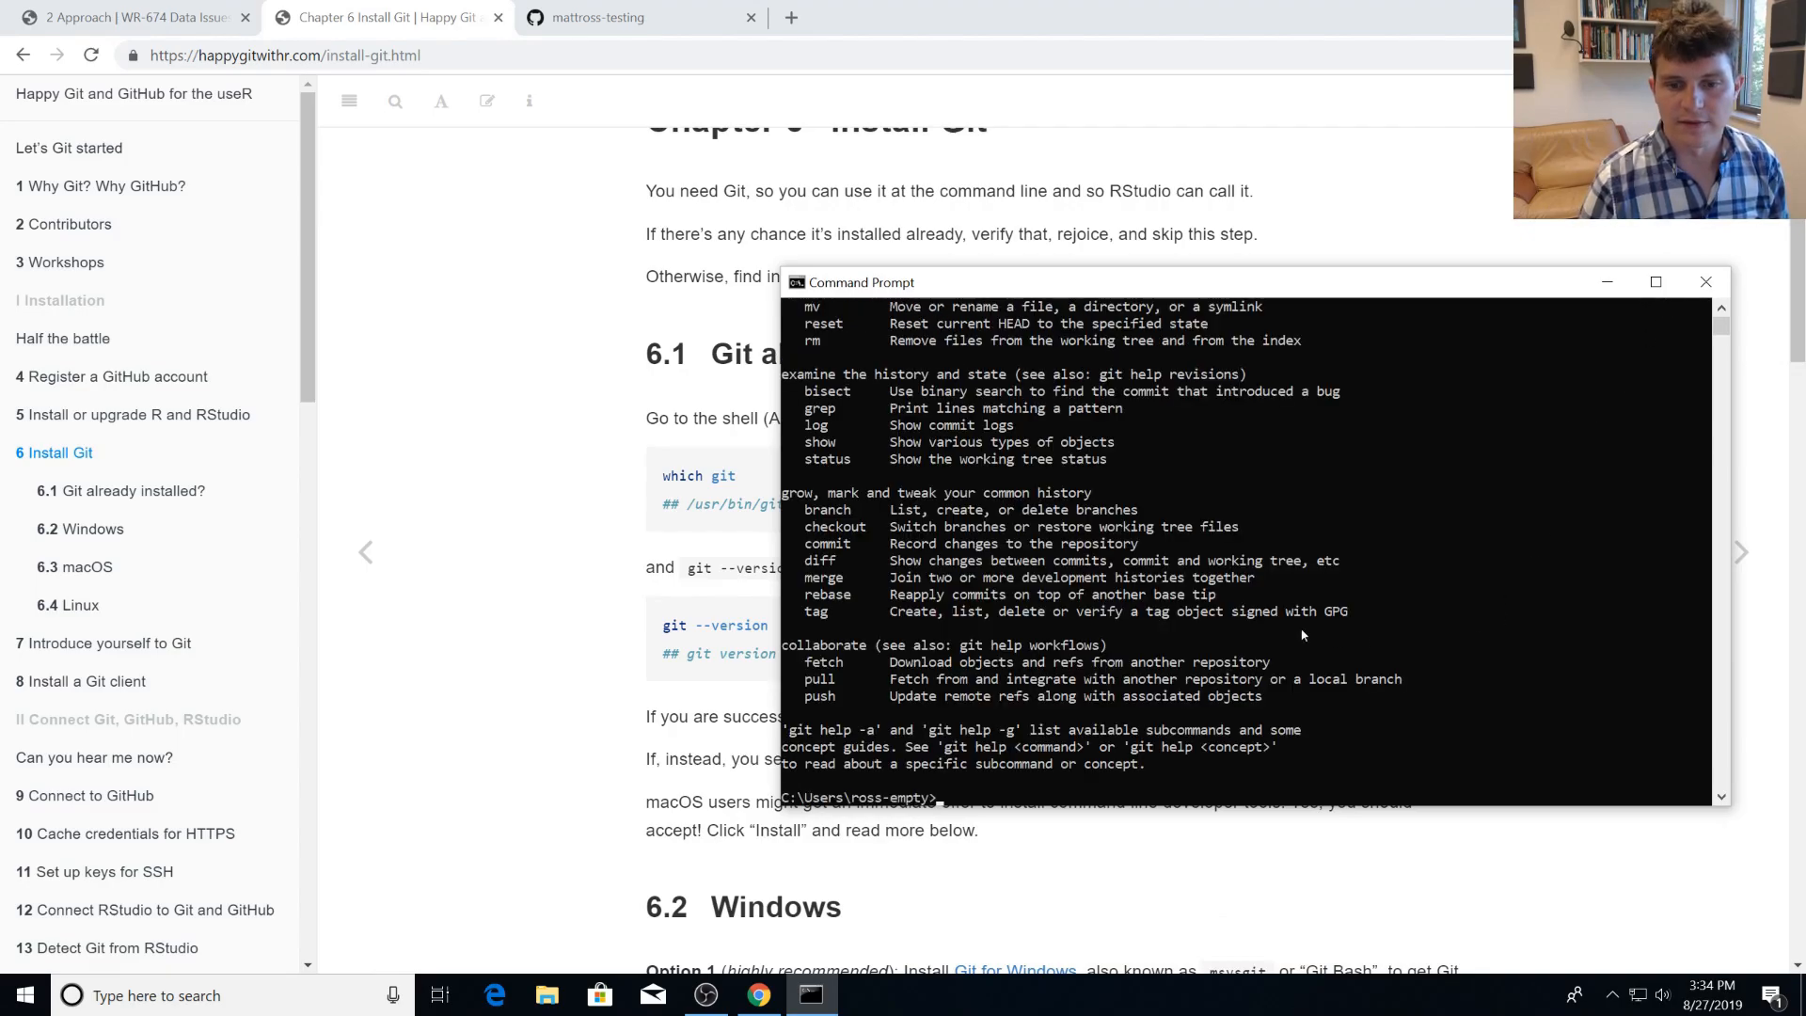
scroll(1336, 641, up, 6)
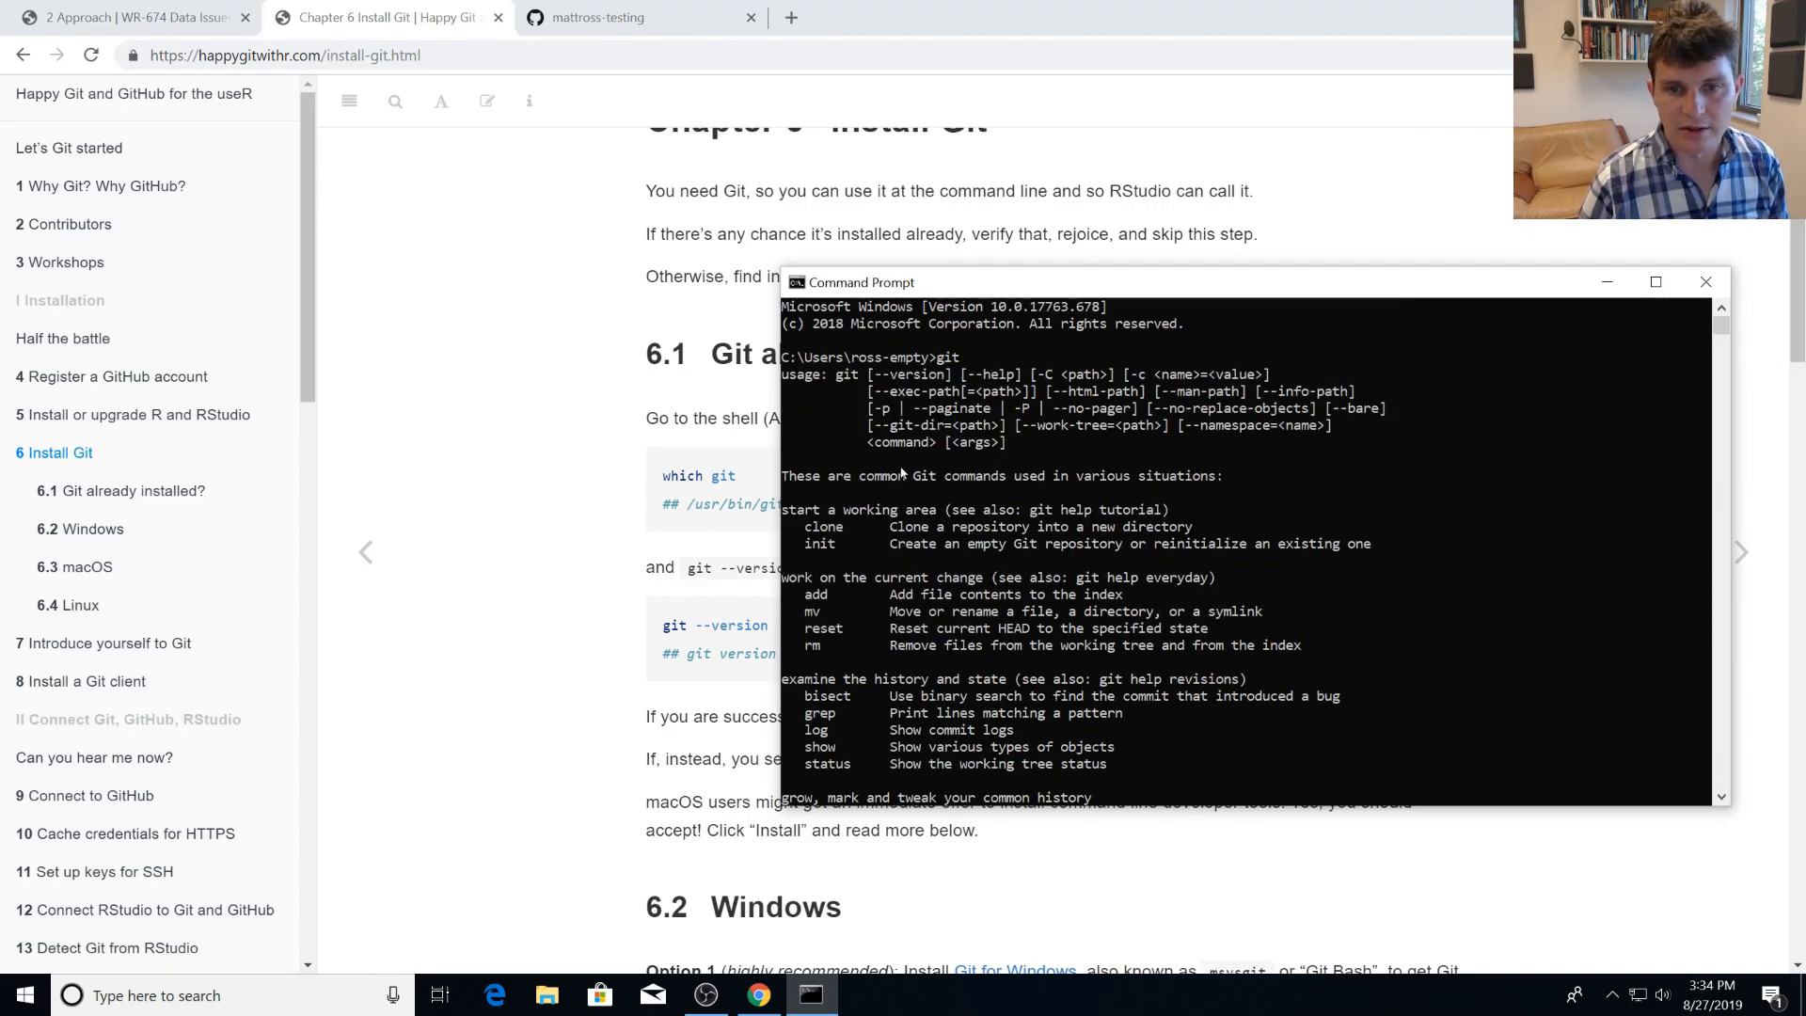
scroll(956, 533, down, 9)
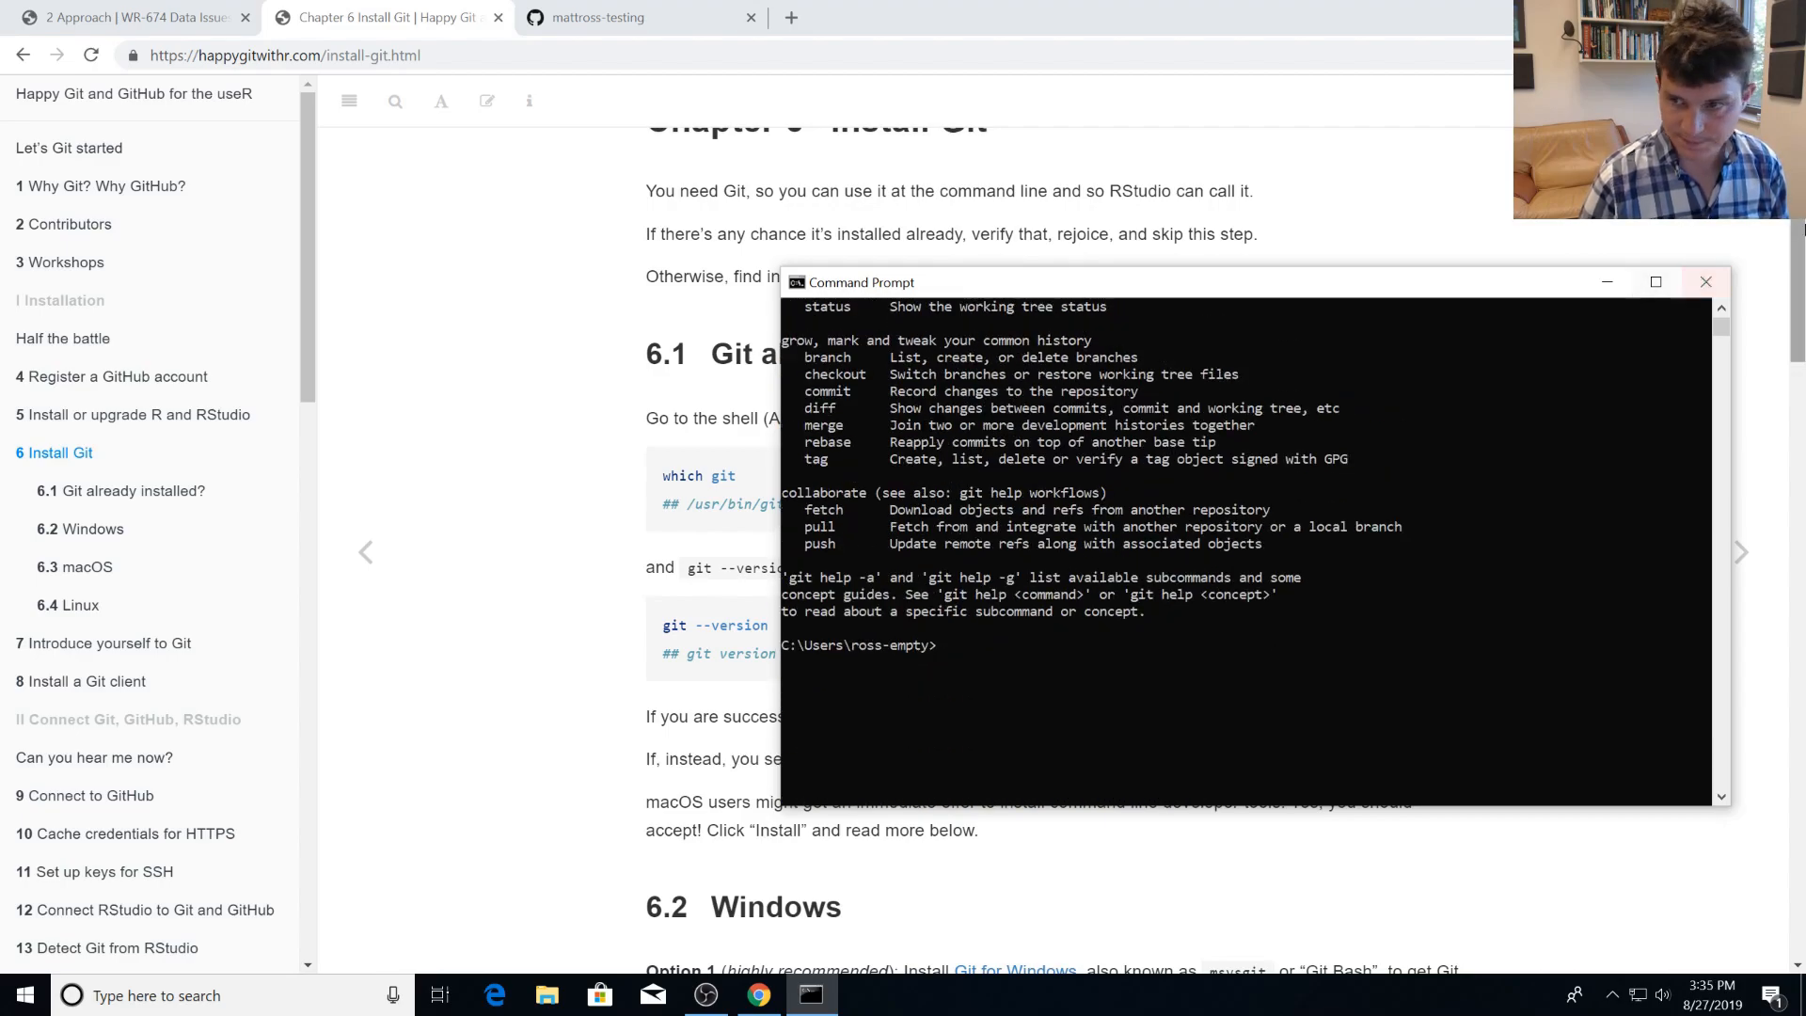
click(1706, 281)
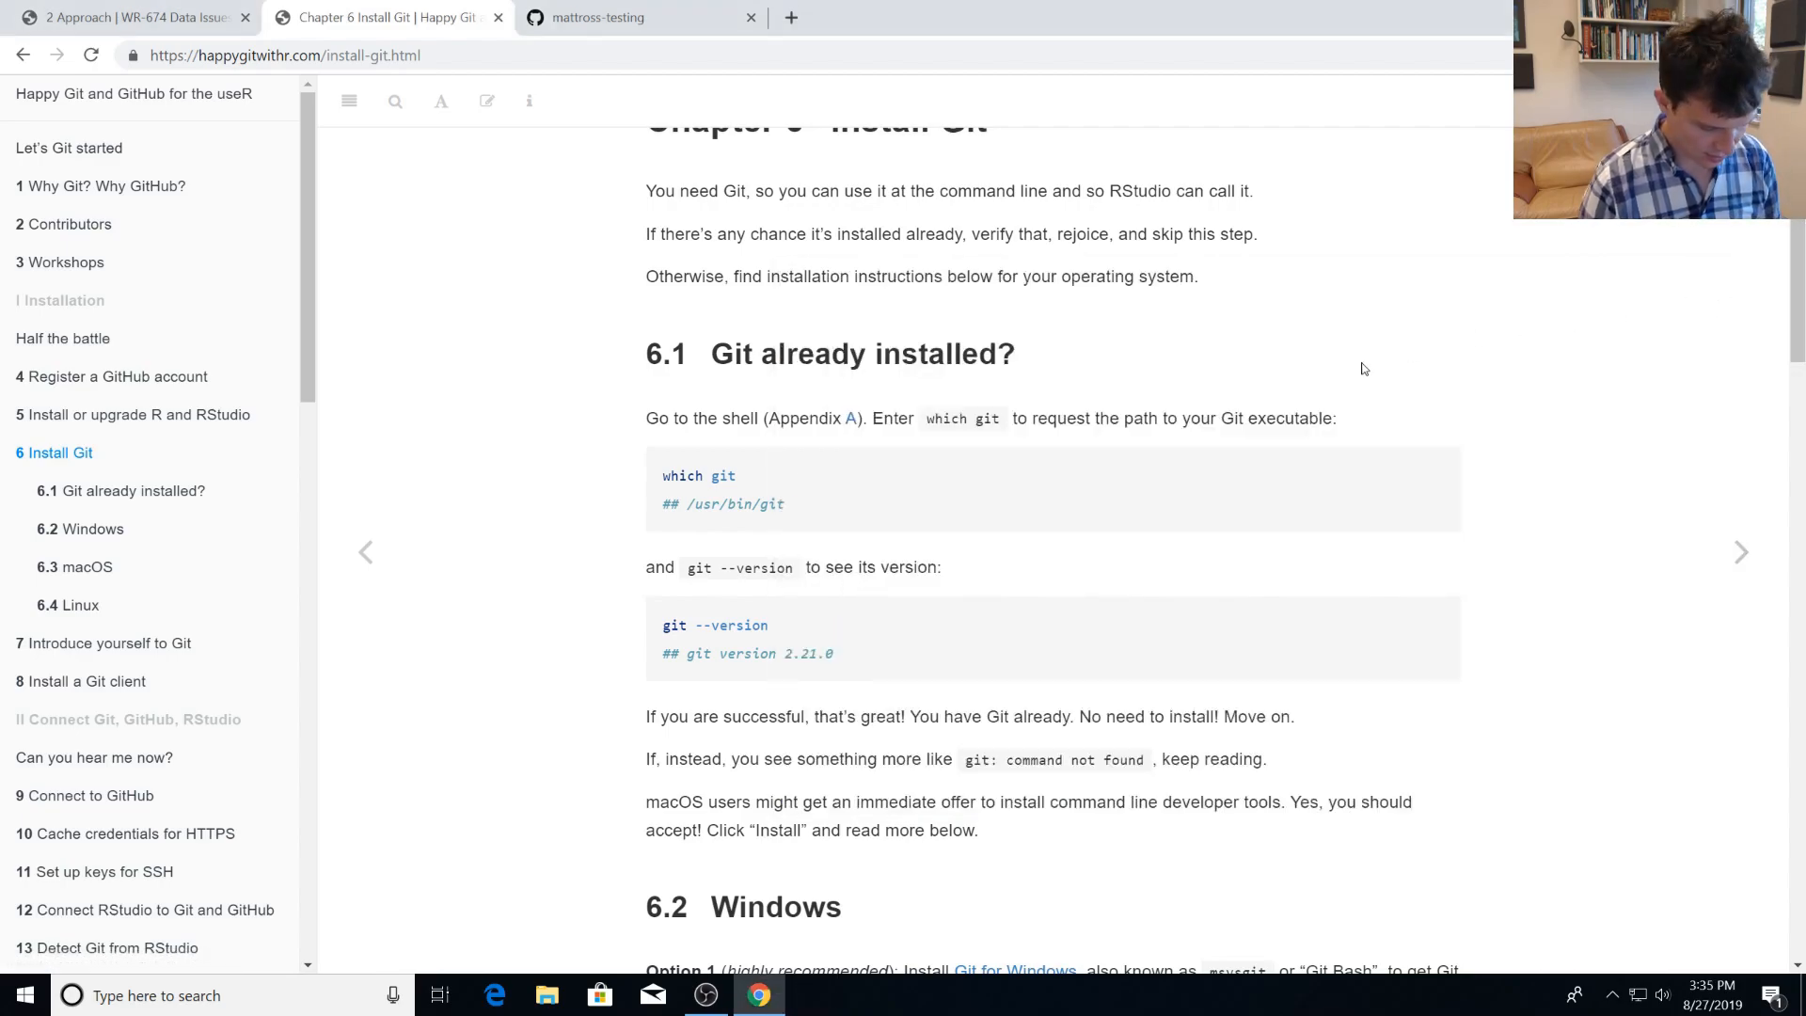
Search Windows for rstudio and launch RStudio.
key(super)
text(rstudi)
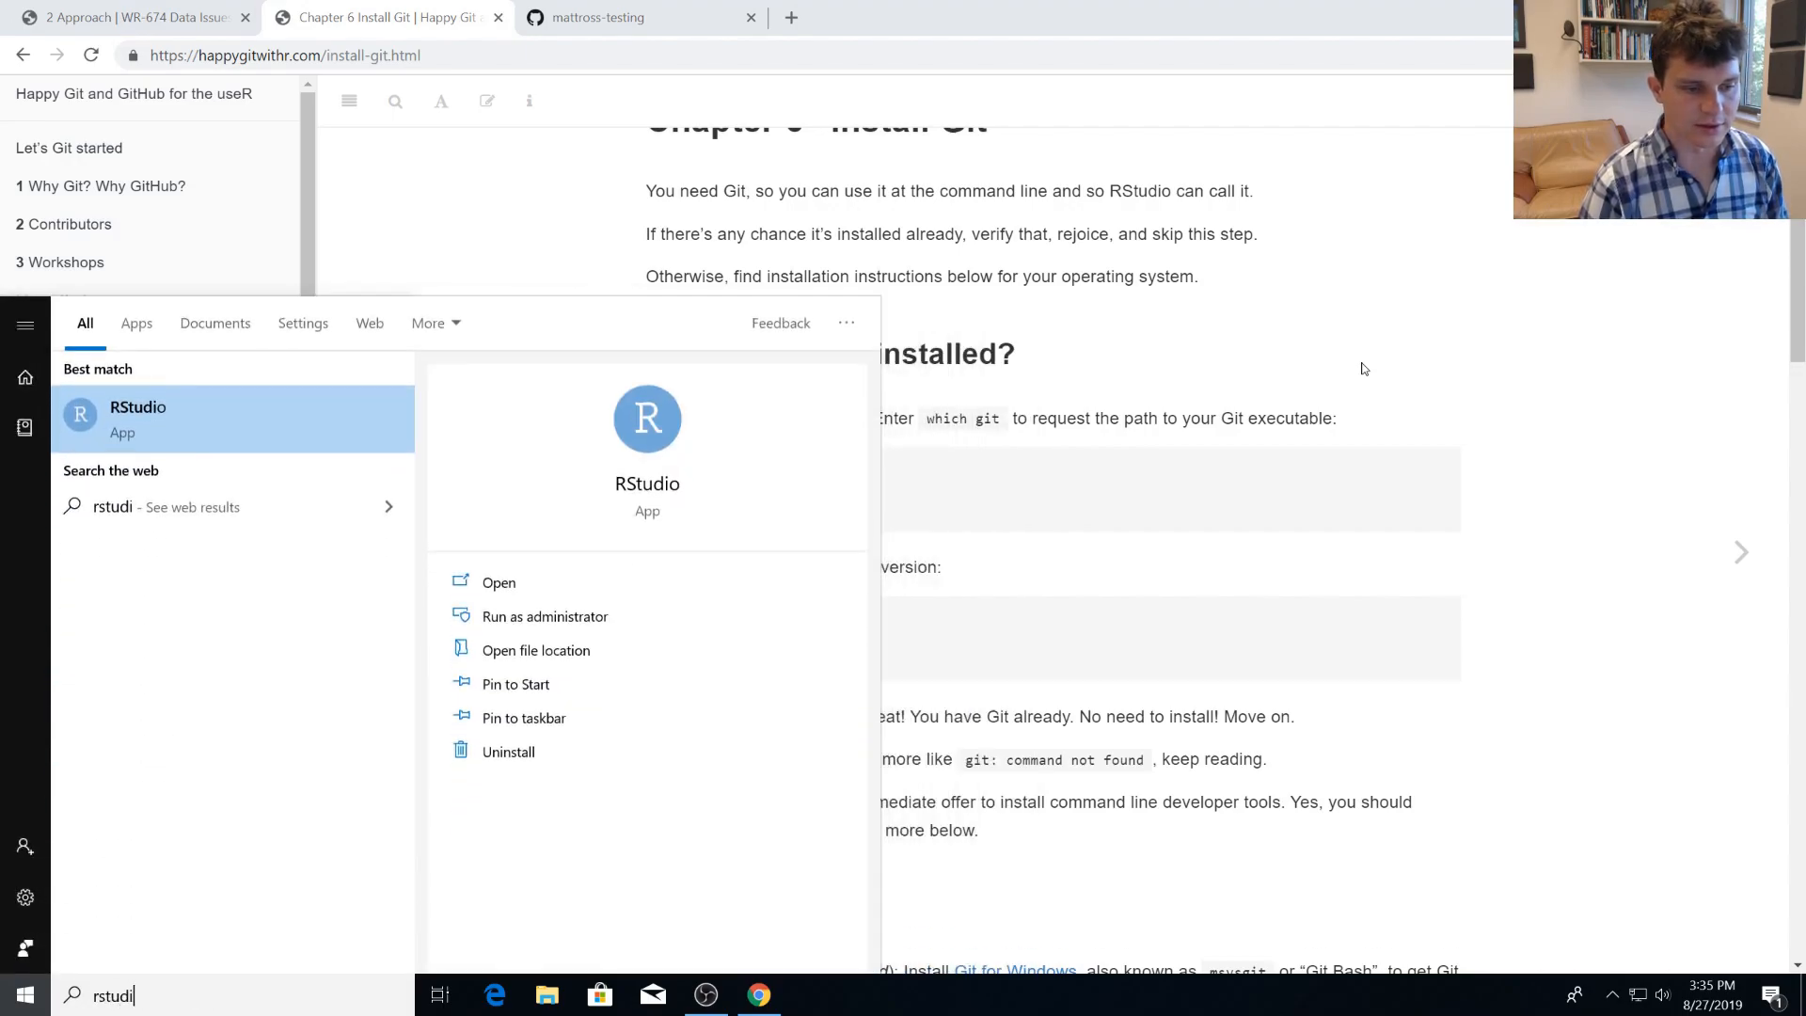
text(o)
key(Return)
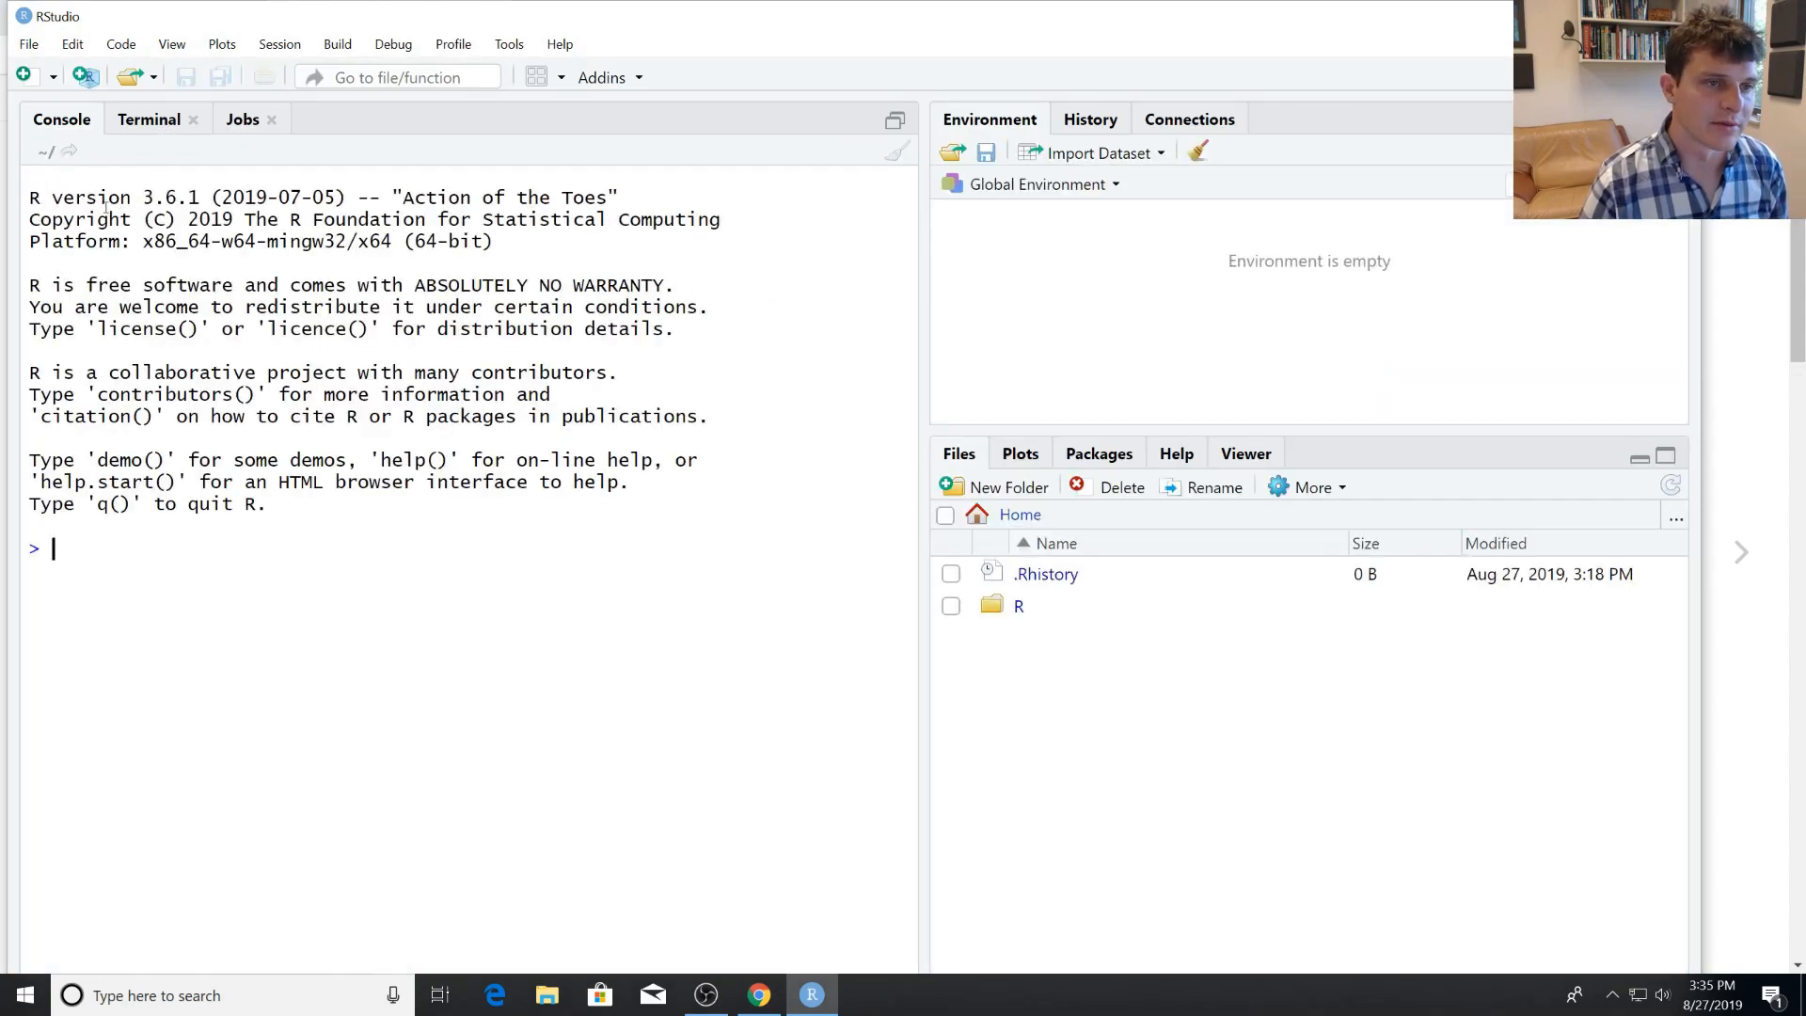
Look at the RStudio Terminal, then try running git in the R Console.
click(178, 122)
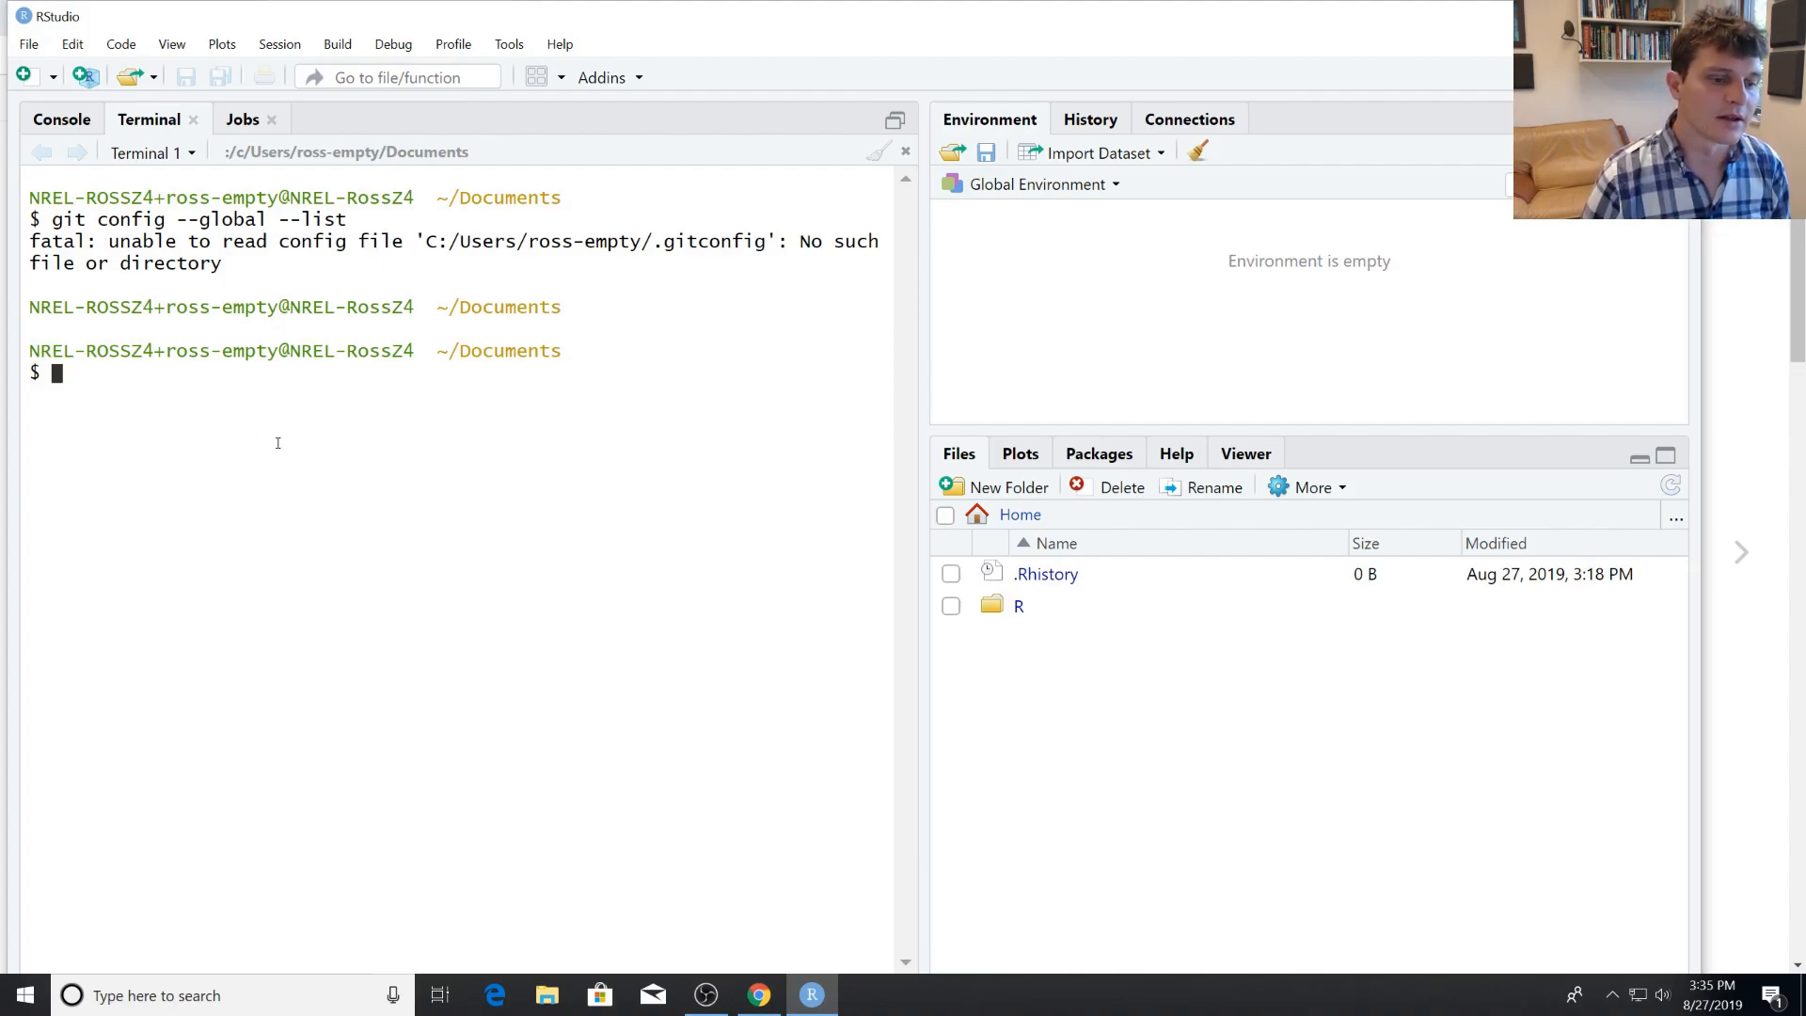
click(75, 119)
text(git)
key(Return)
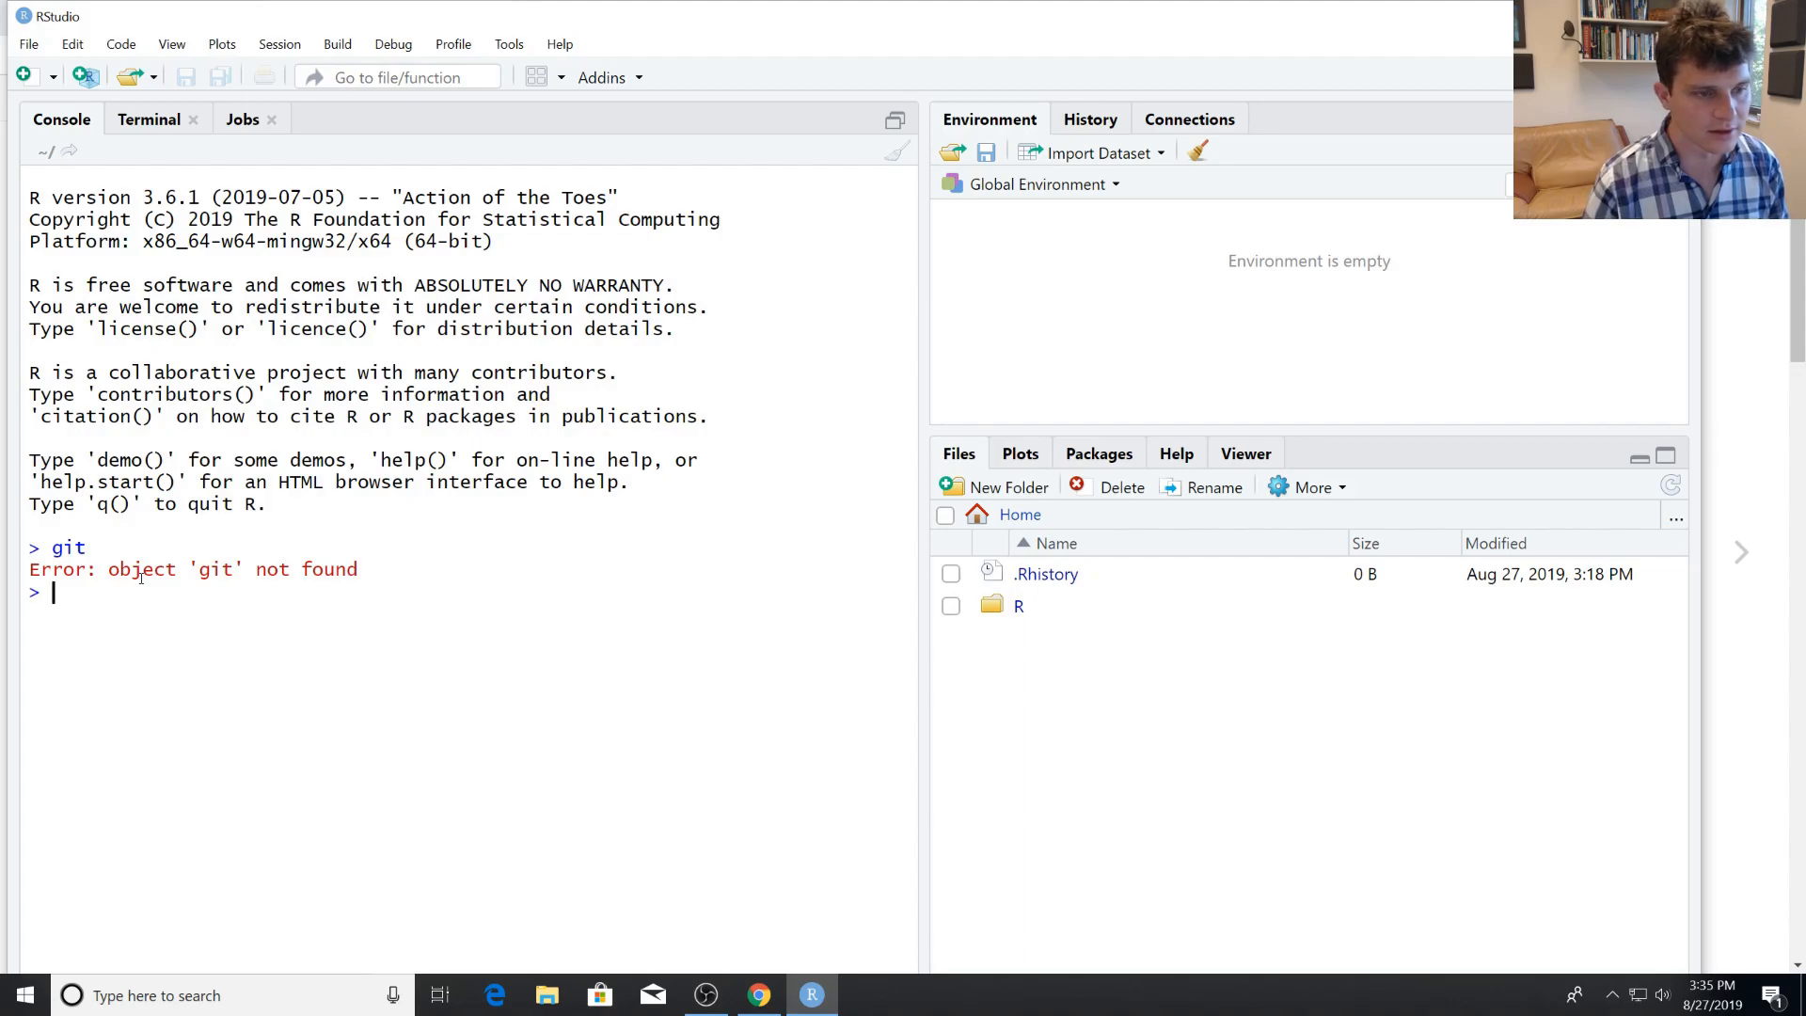
Run git in the RStudio Terminal to check that Git is available there.
click(141, 120)
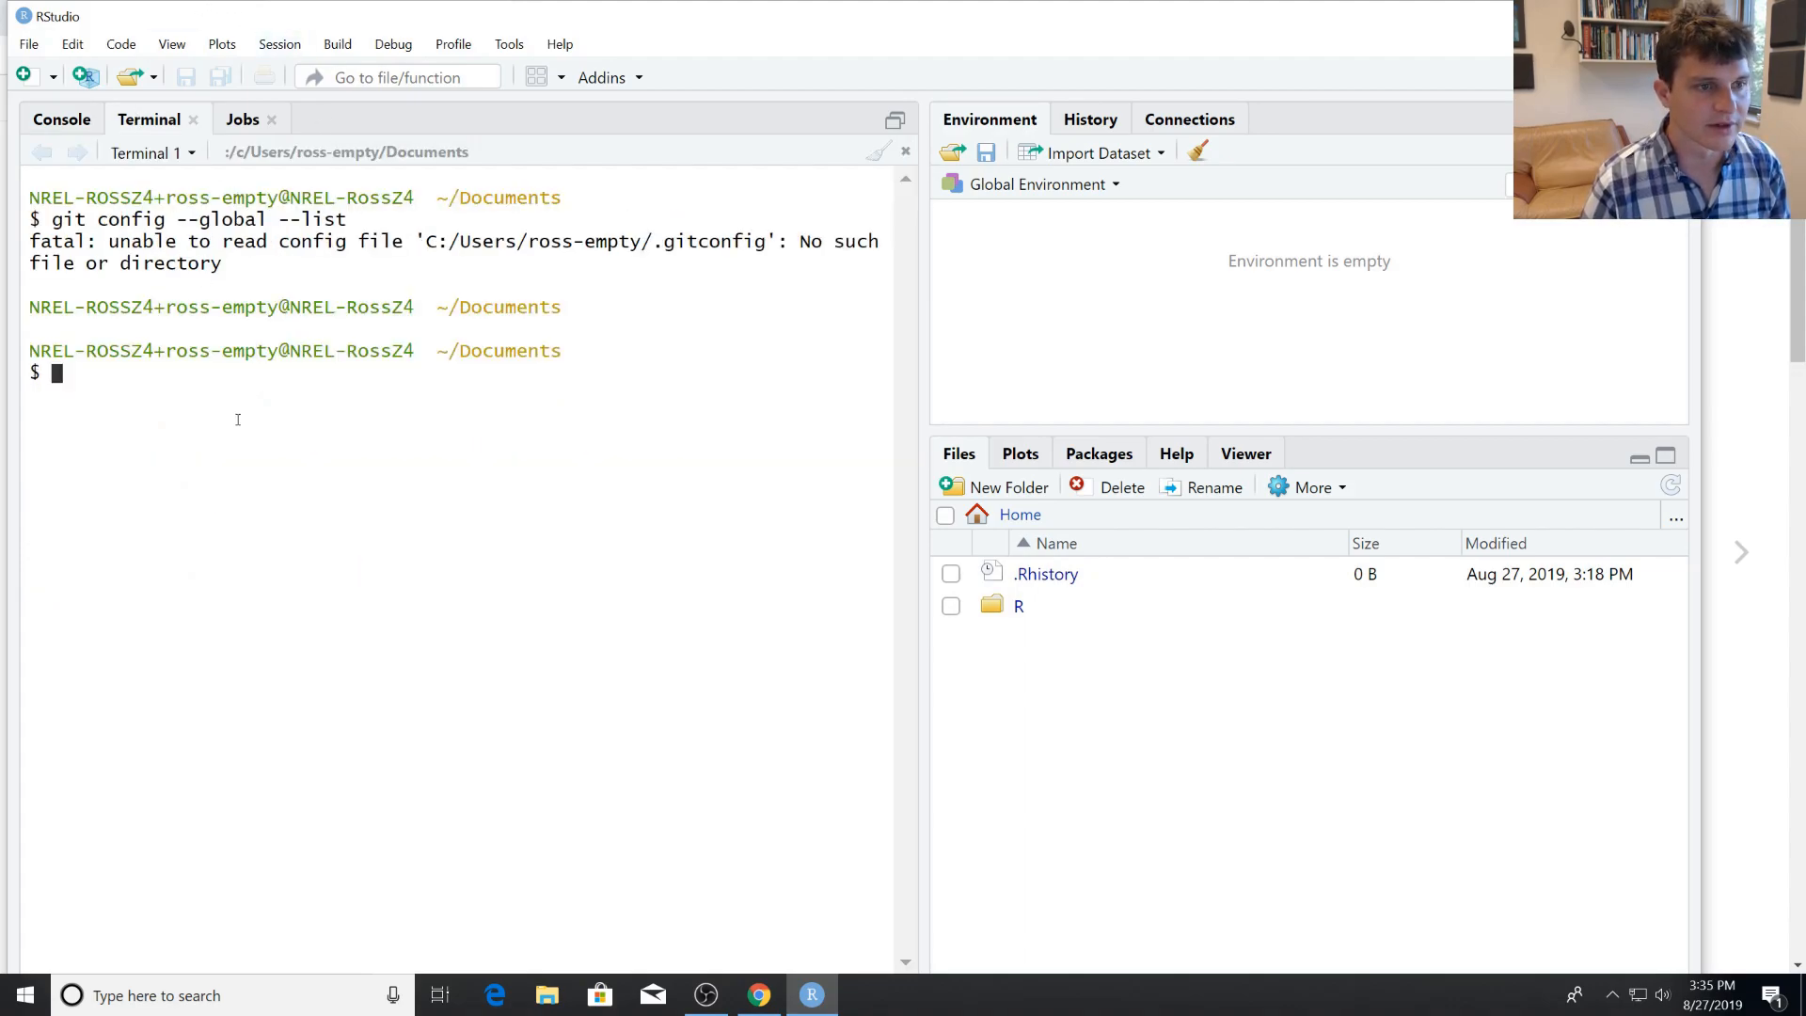
text(git)
key(Return)
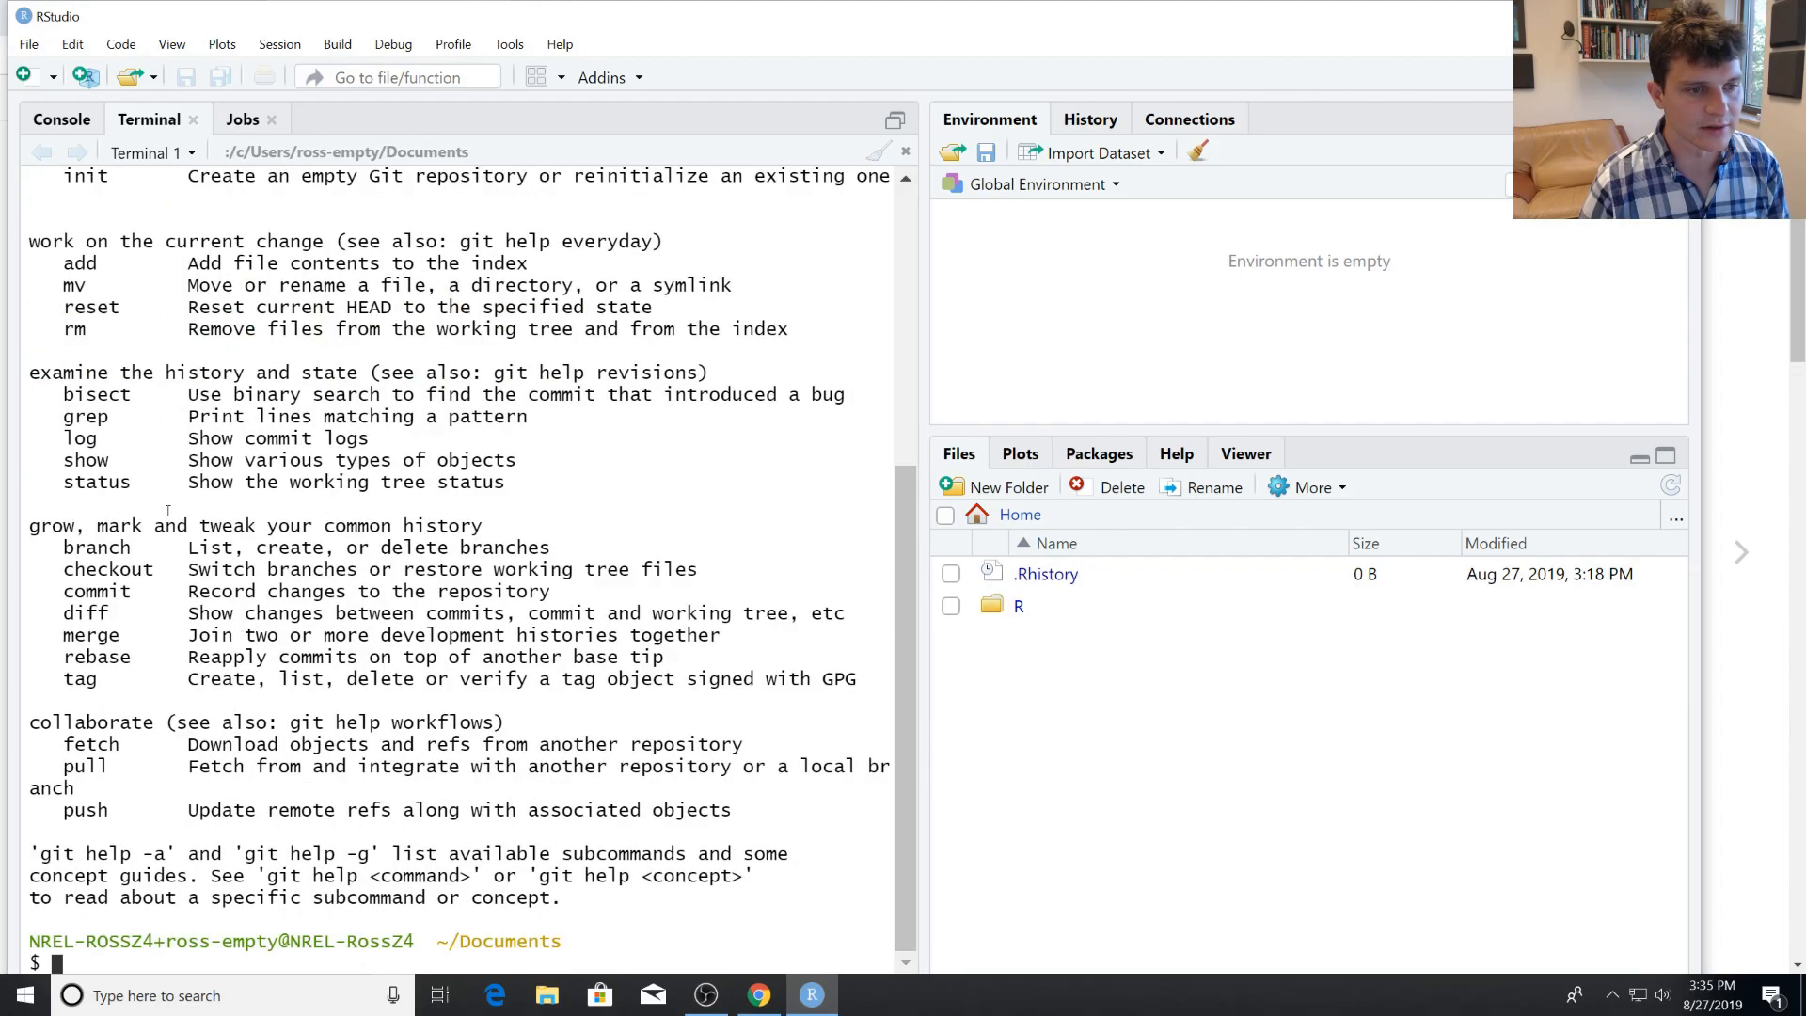
Switch back to the guide in Chrome, look over the Windows installation section, and open Chapter 7, Introduce yourself to Git.
click(775, 1005)
click(812, 996)
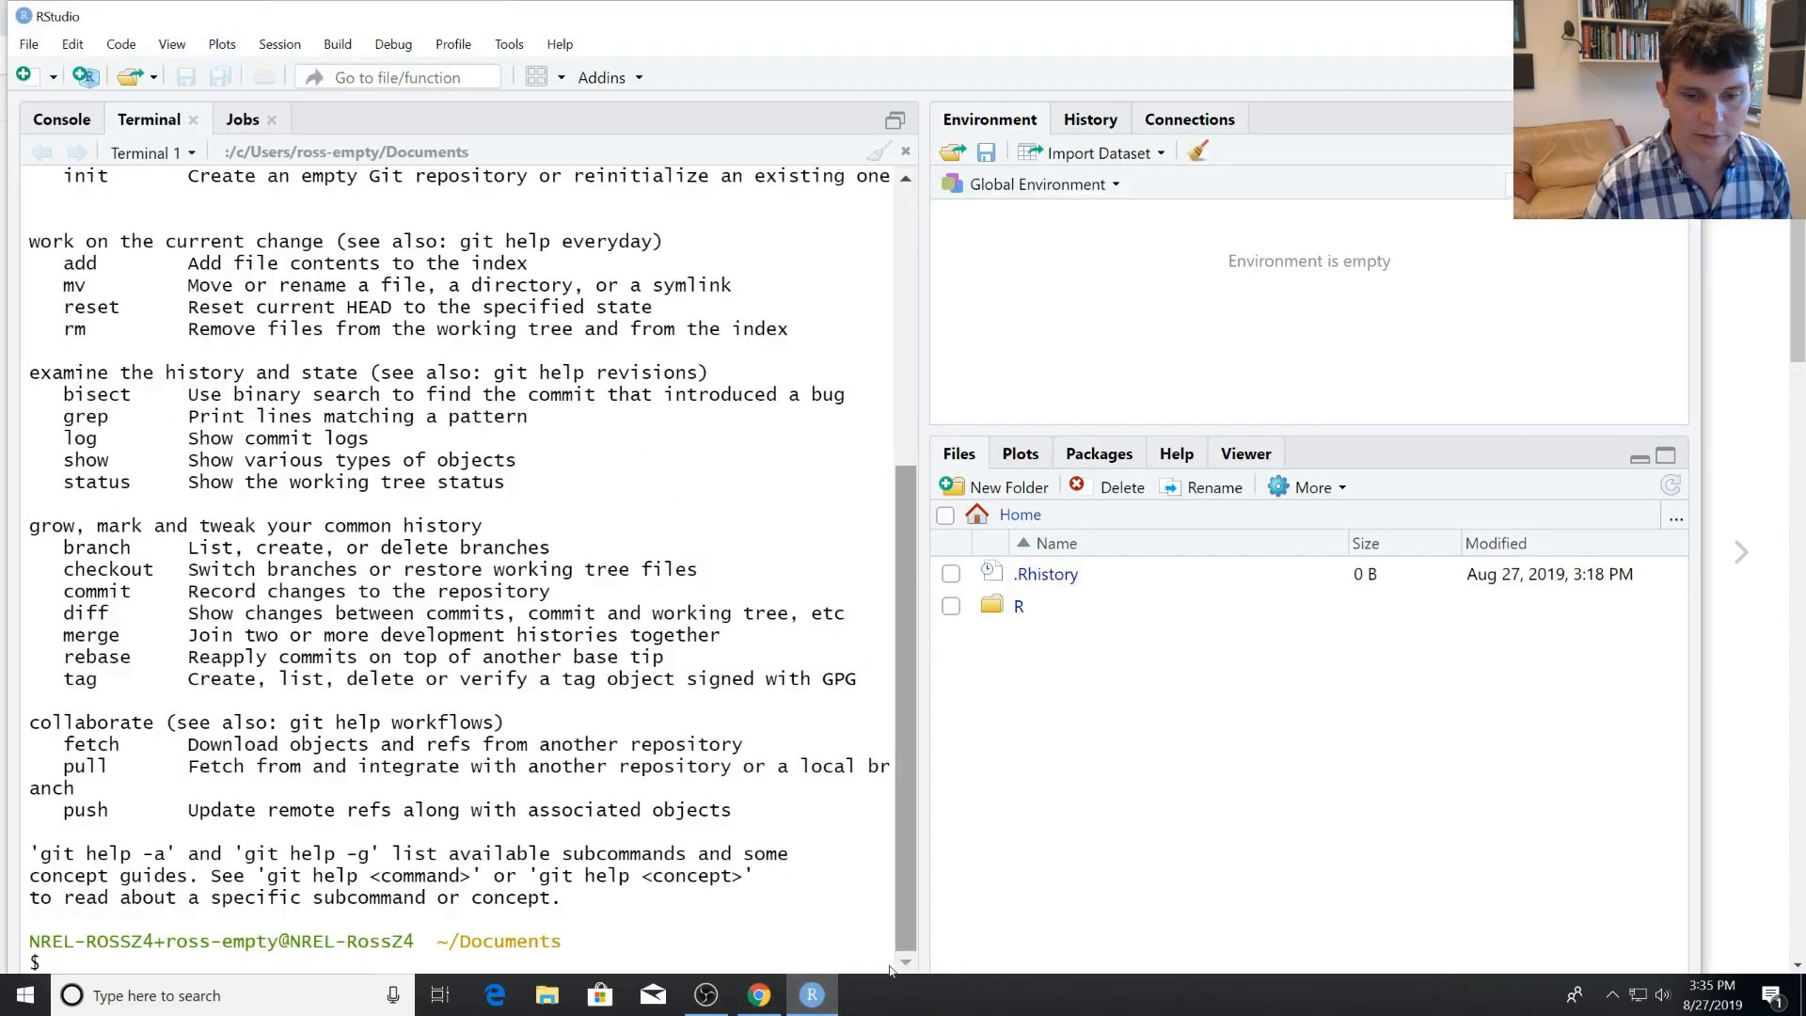
click(760, 999)
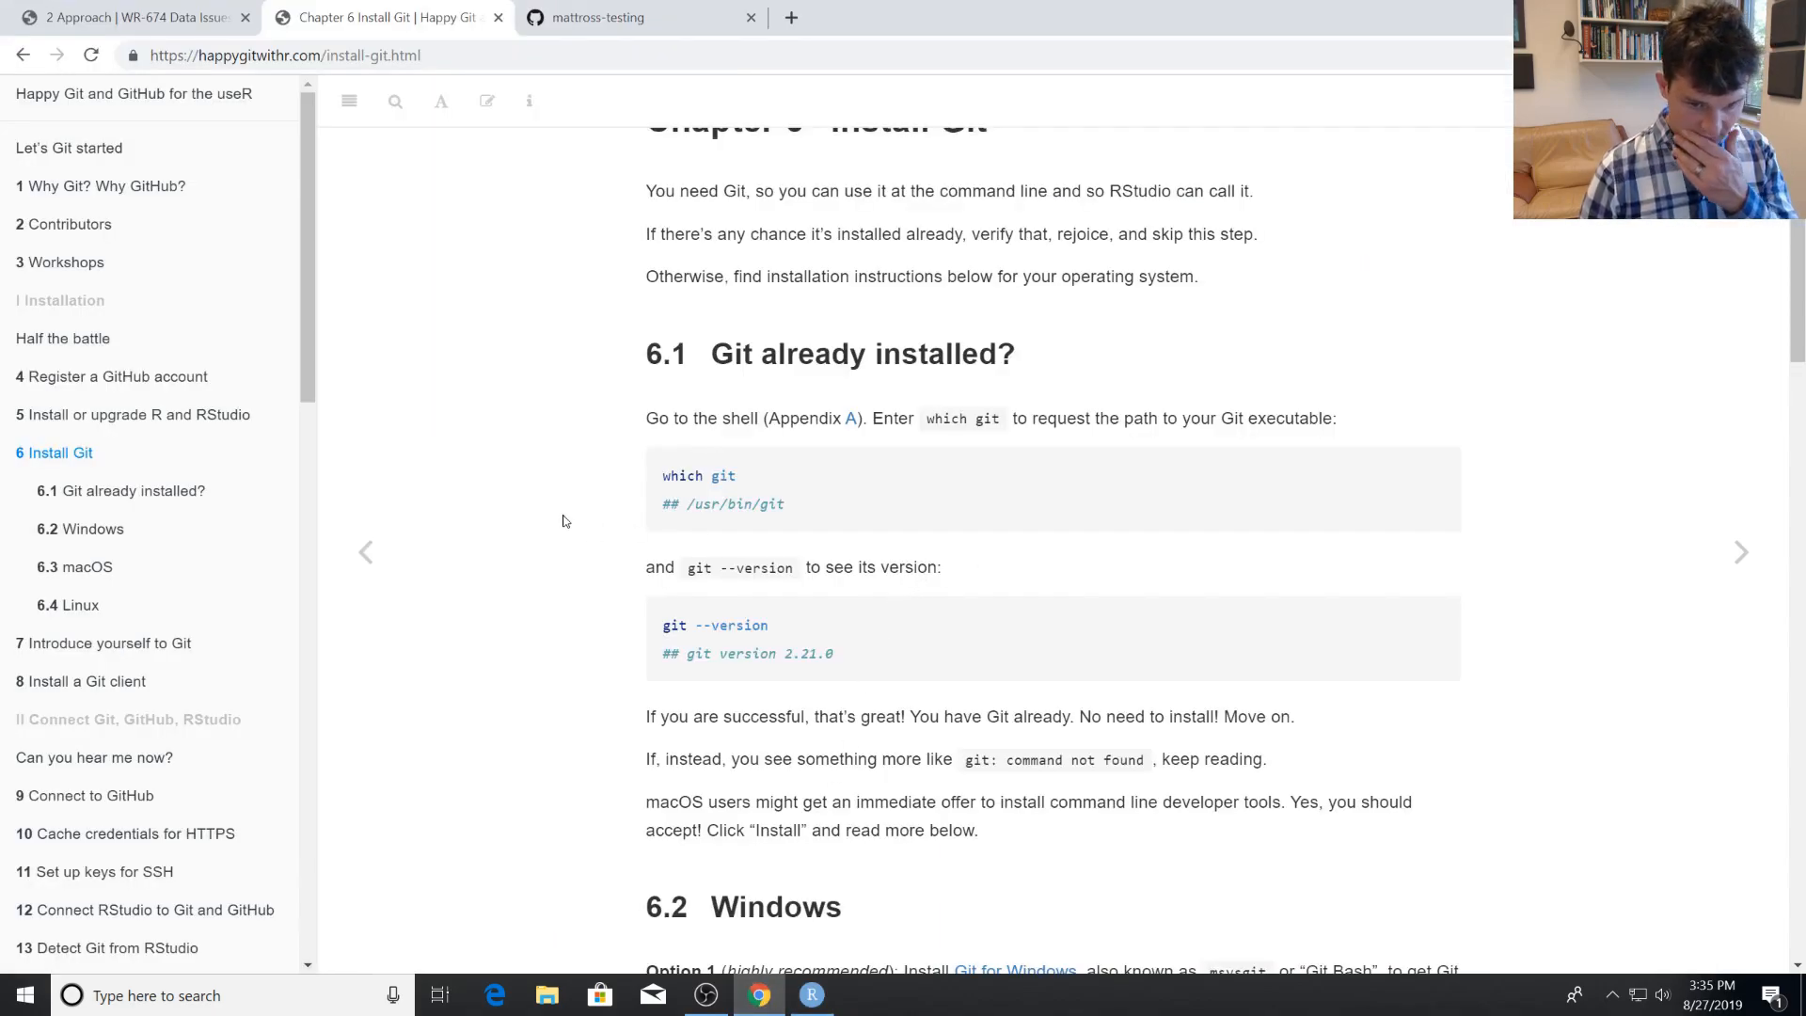
scroll(564, 520, down, 3)
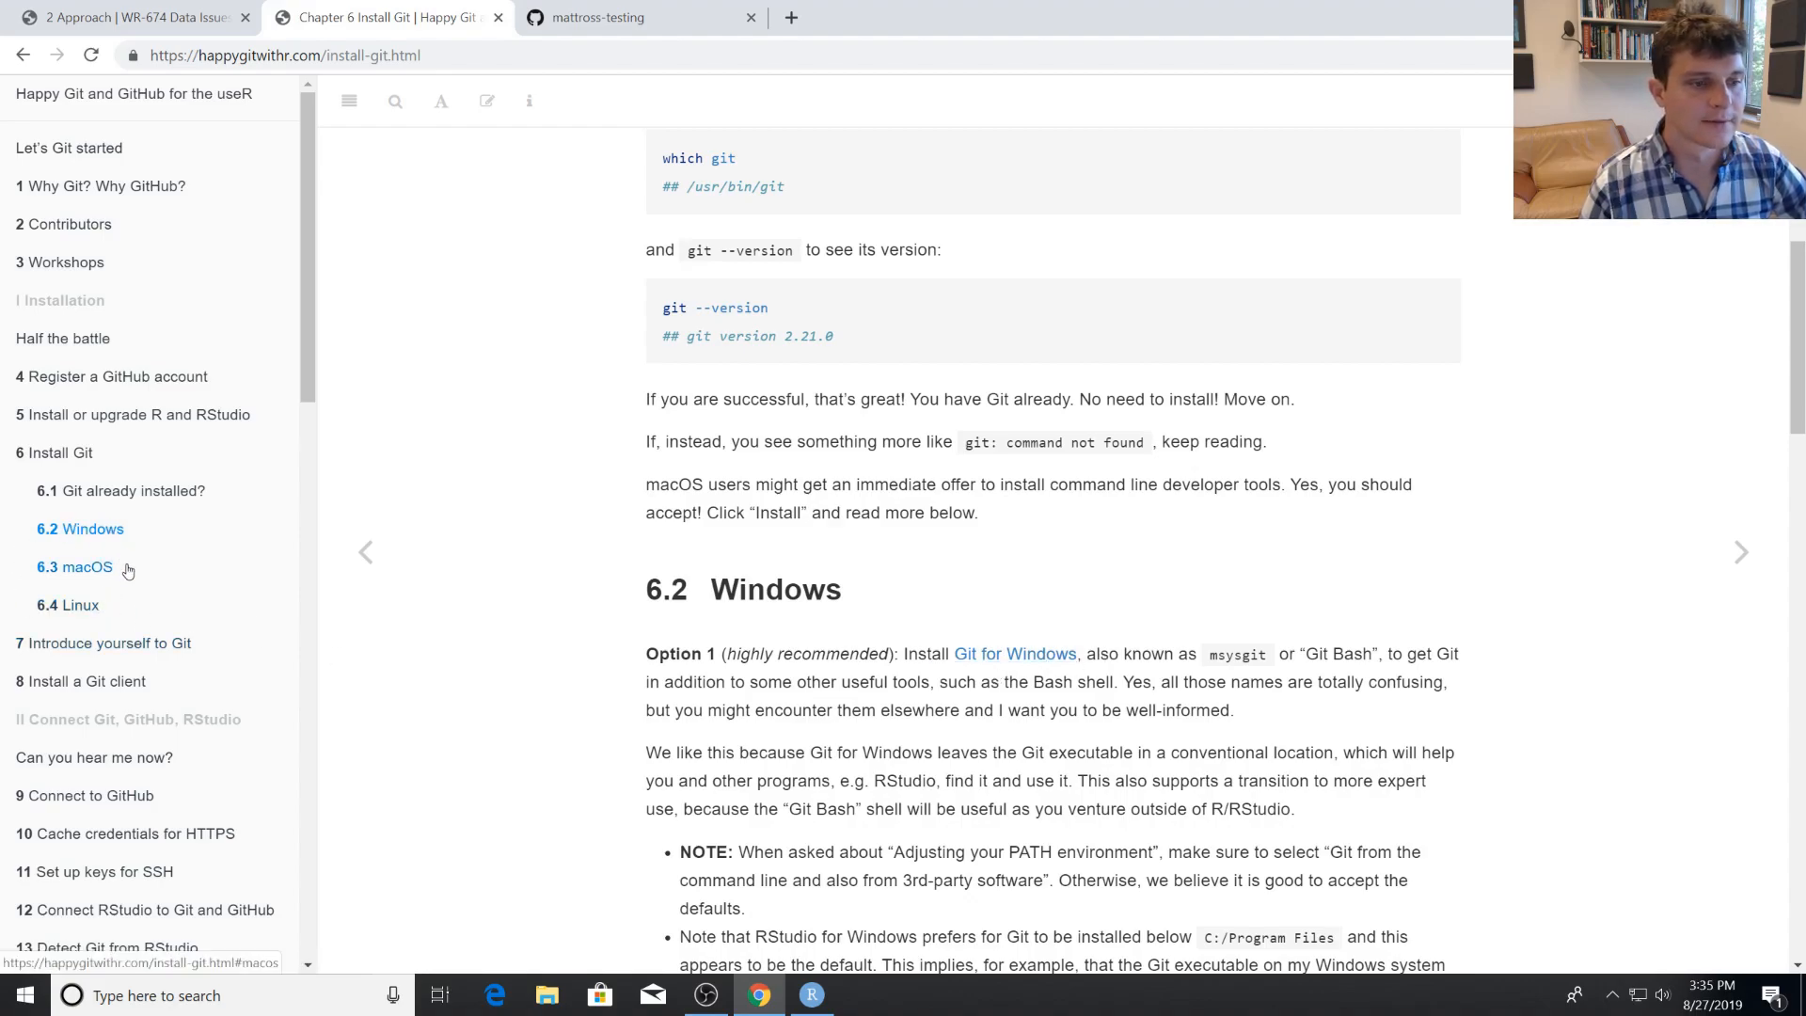
scroll(141, 565, down, 1)
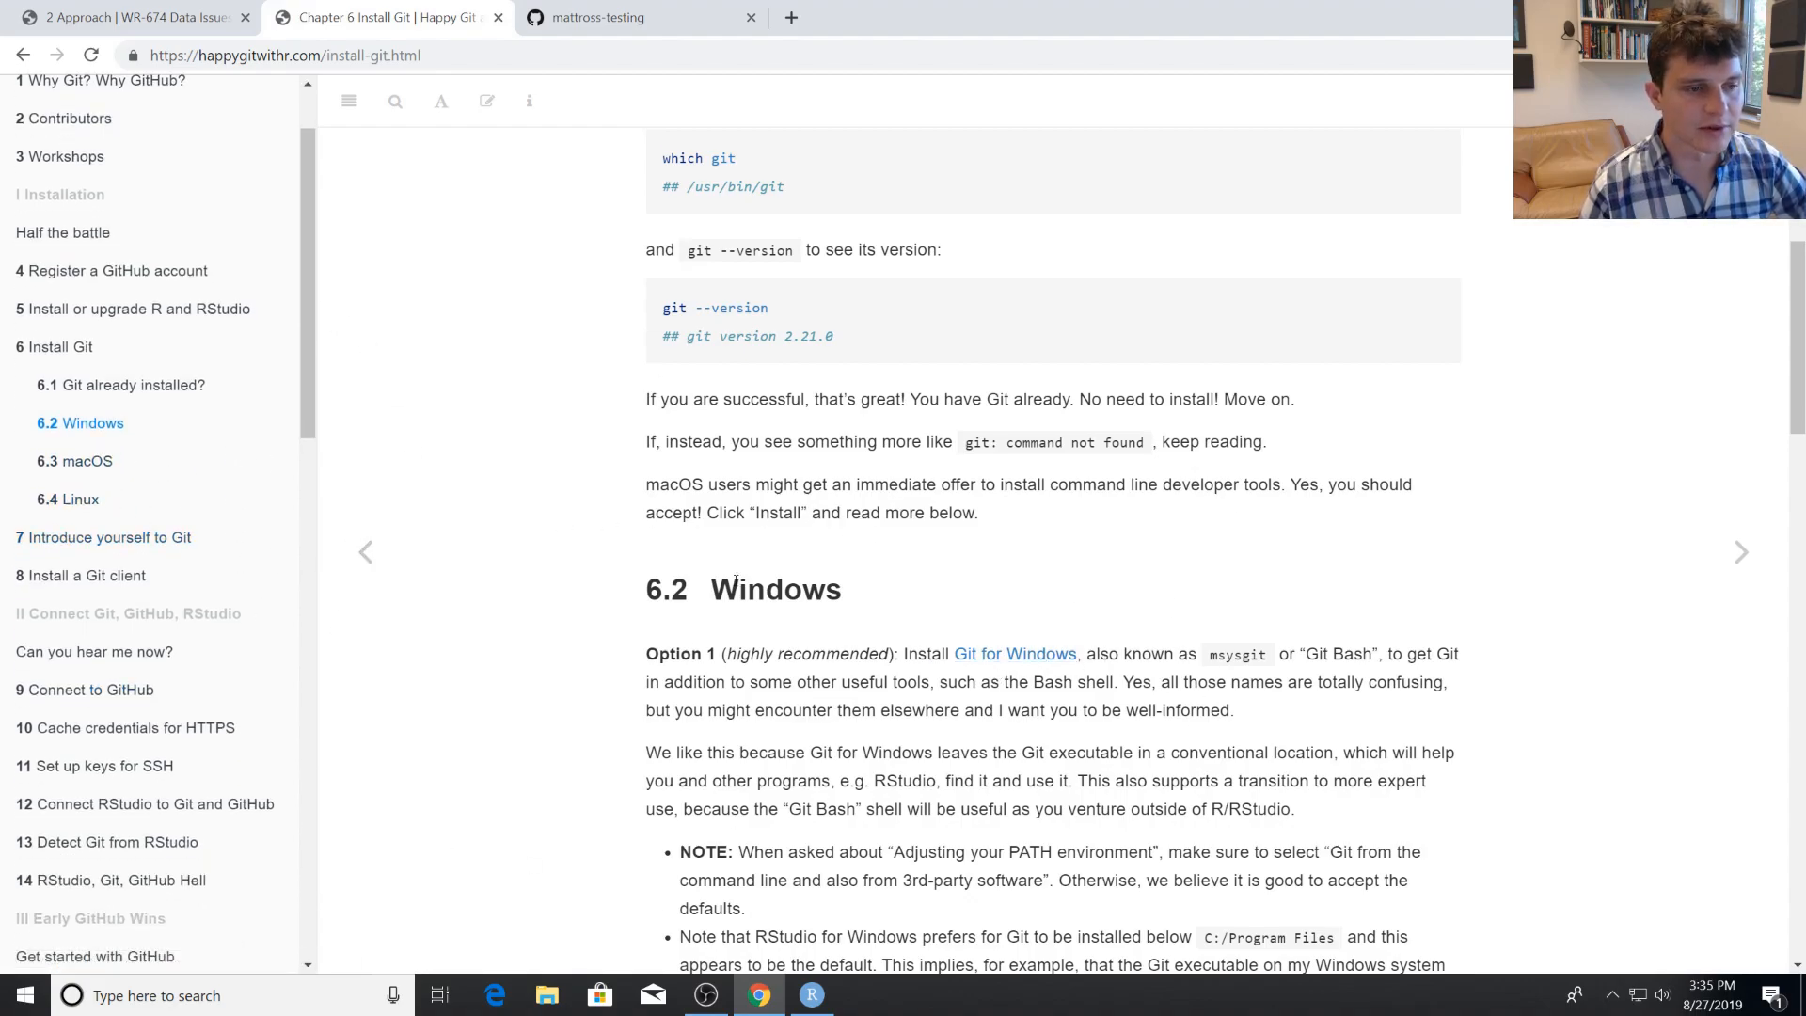
click(160, 553)
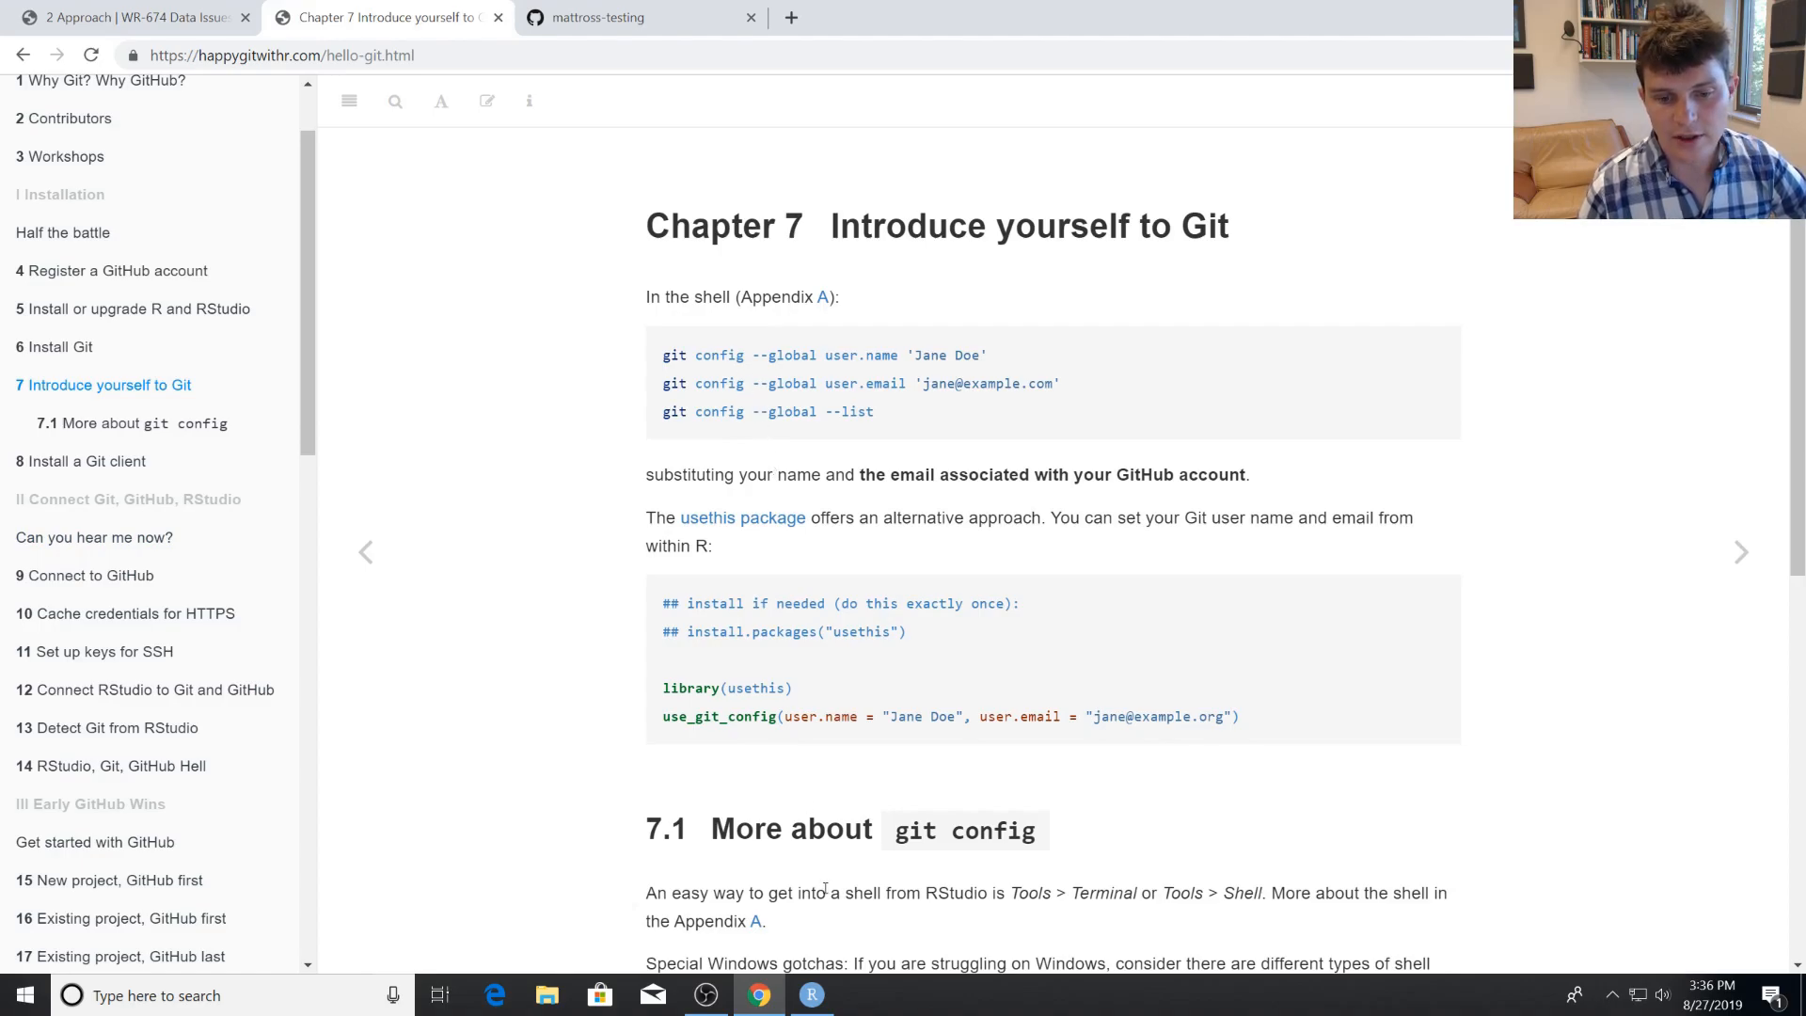
Arrange the guide and RStudio side by side and widen RStudio's Terminal pane.
key(super+Right)
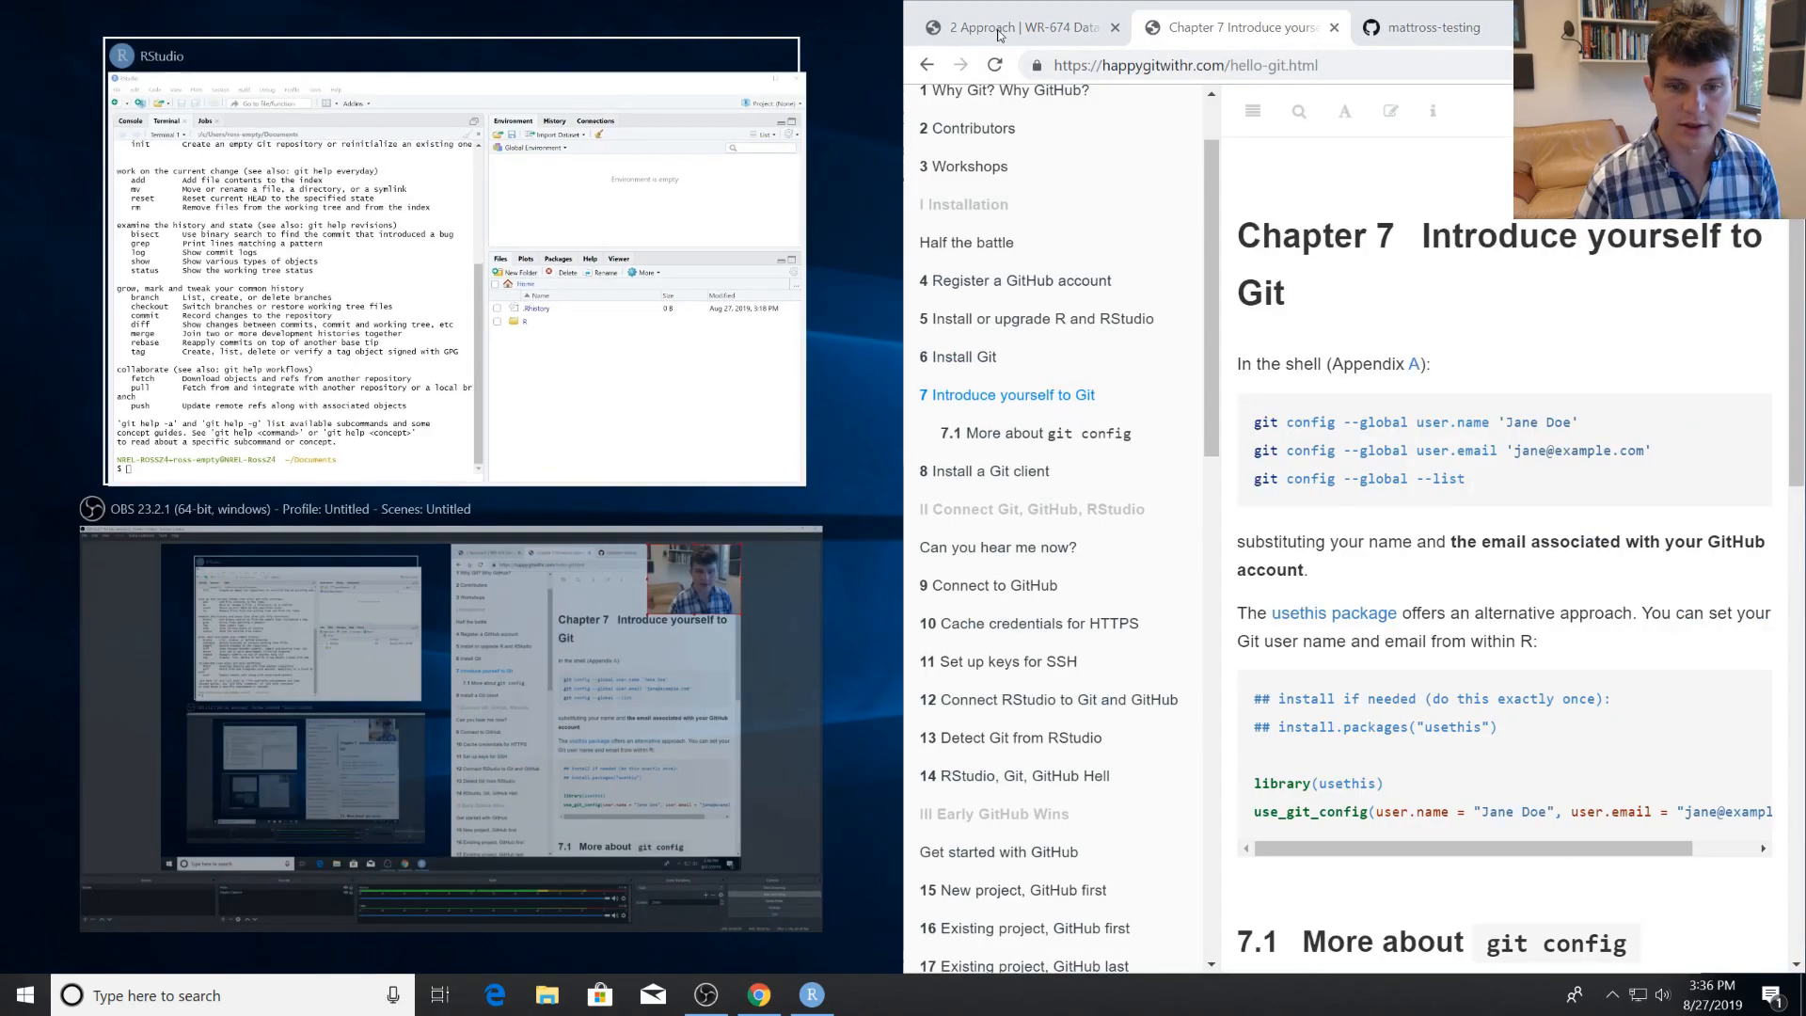
click(552, 471)
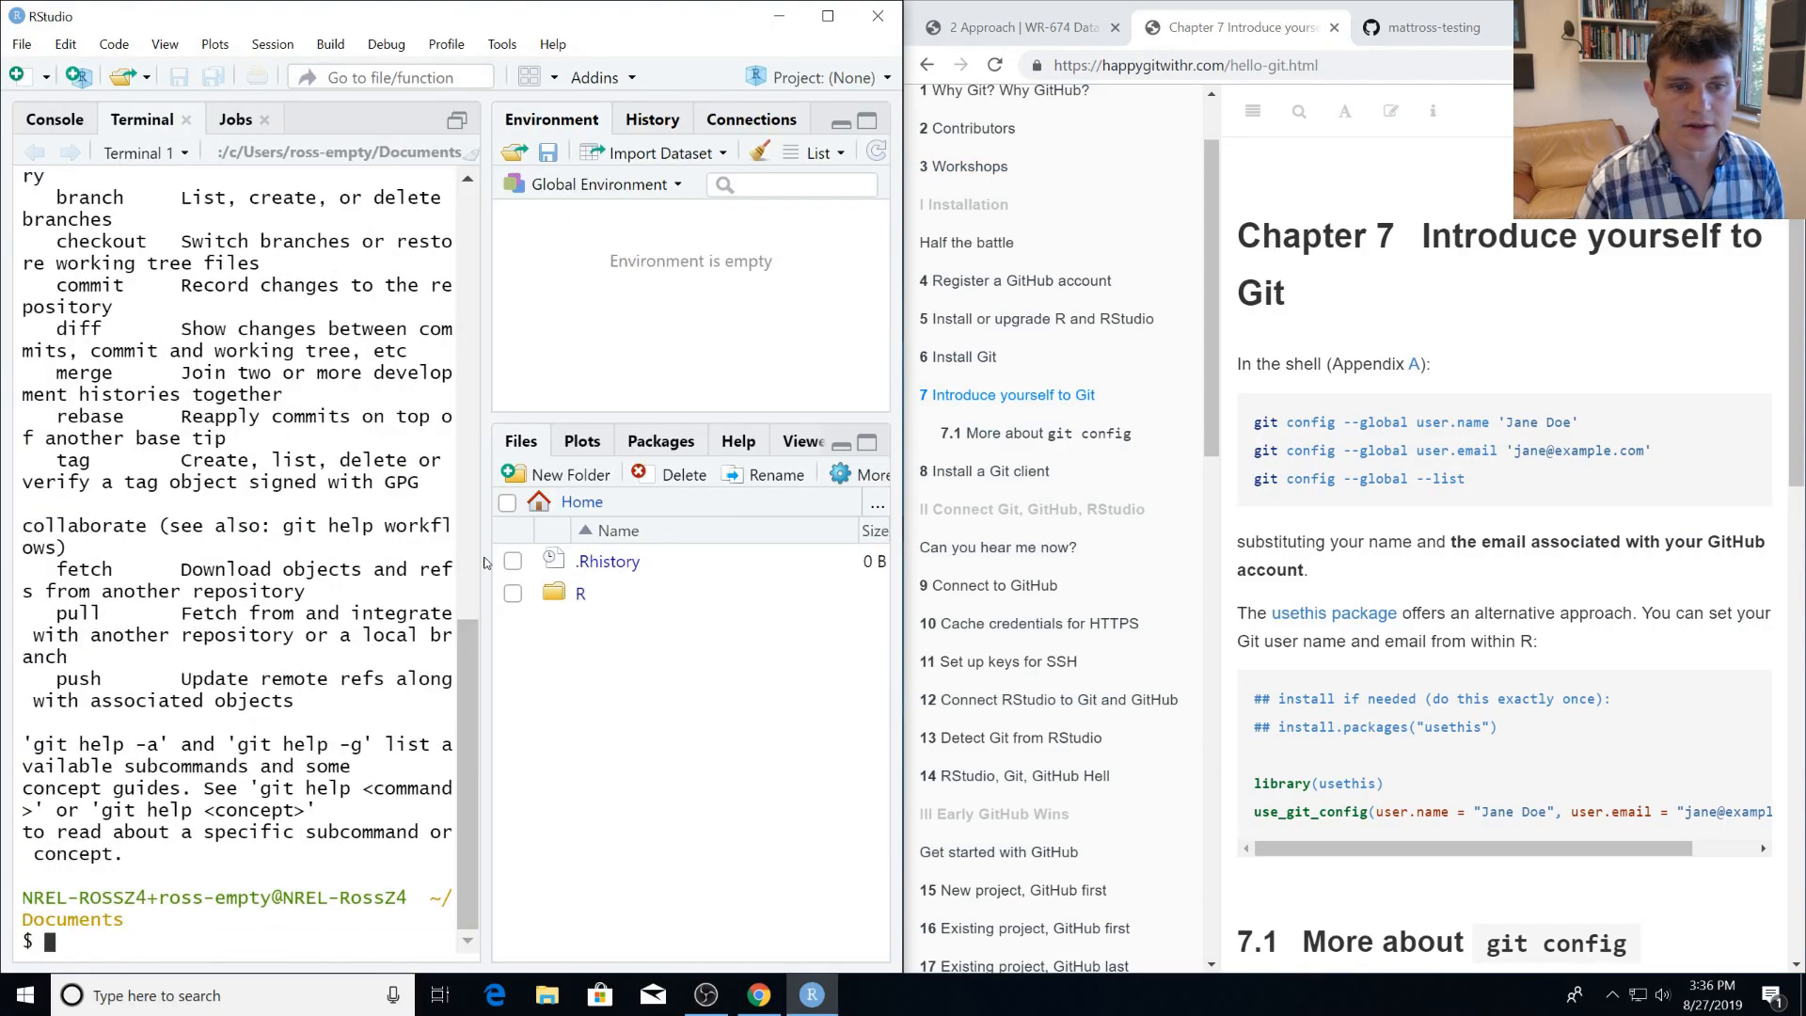
drag(486, 566, 1047, 549)
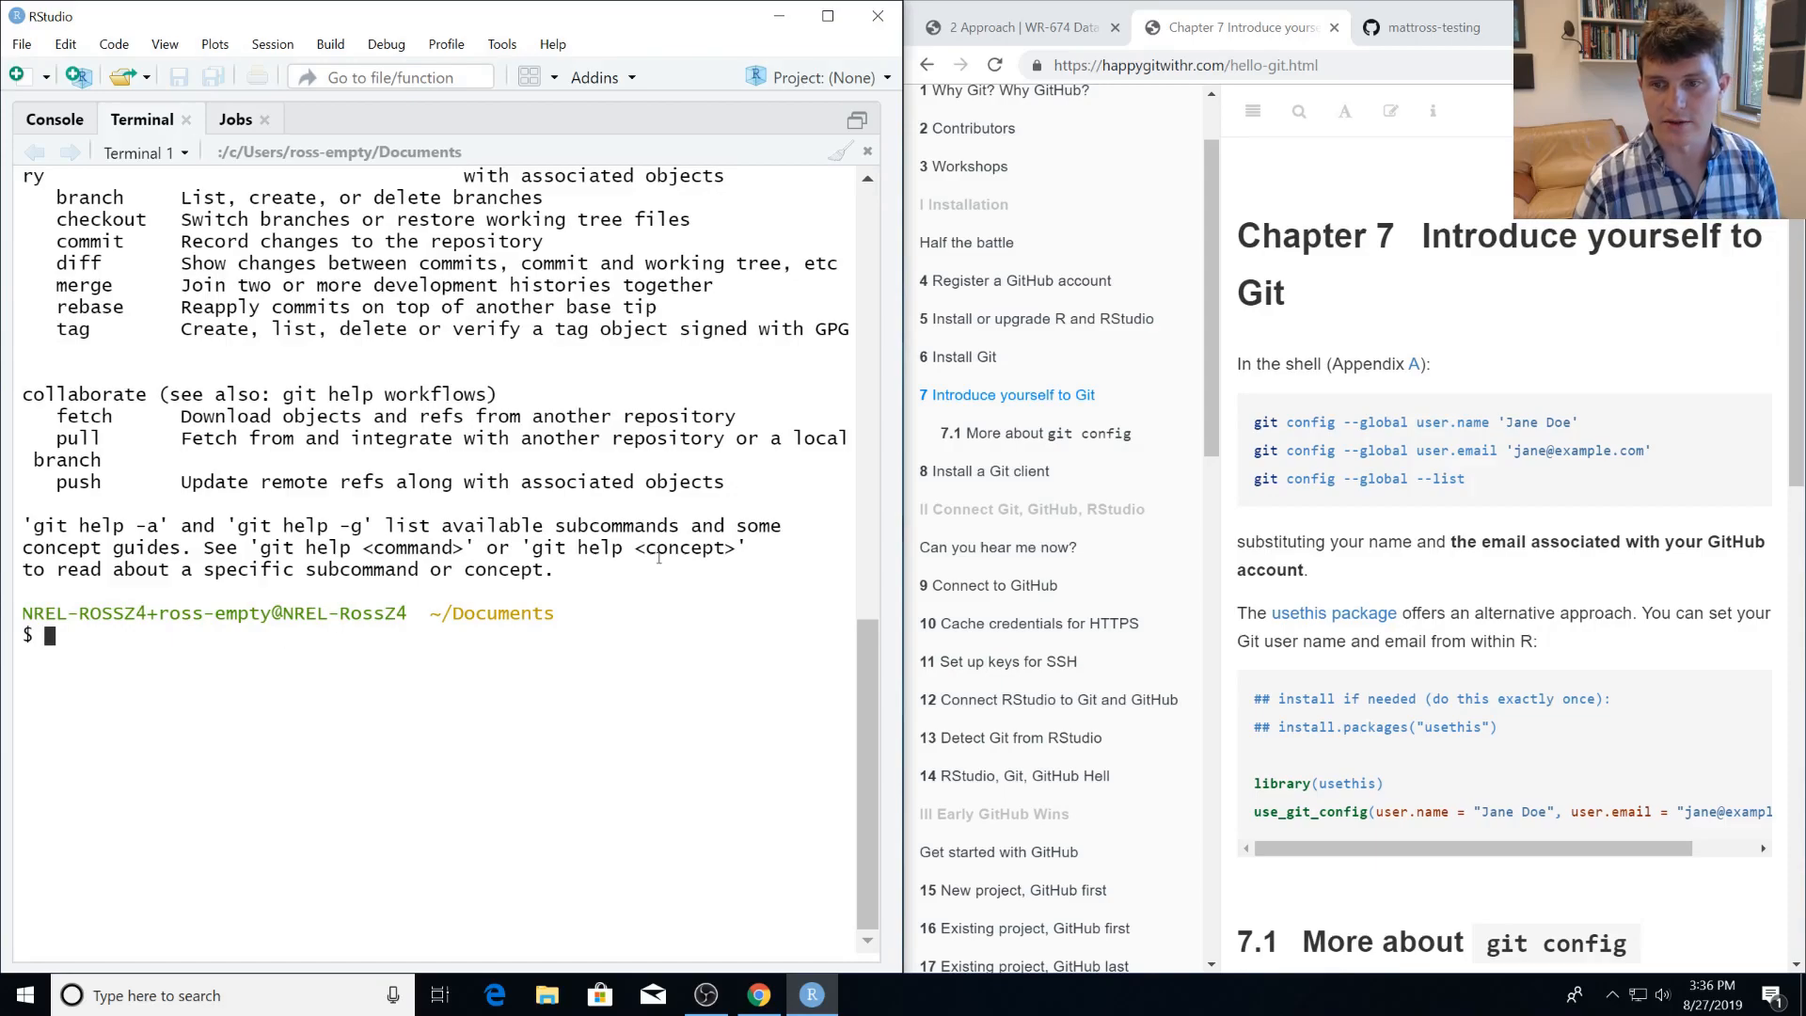
Try to set the Git user name to the GitHub username in the RStudio Terminal with git config -- user.name.
triple_click(1315, 428)
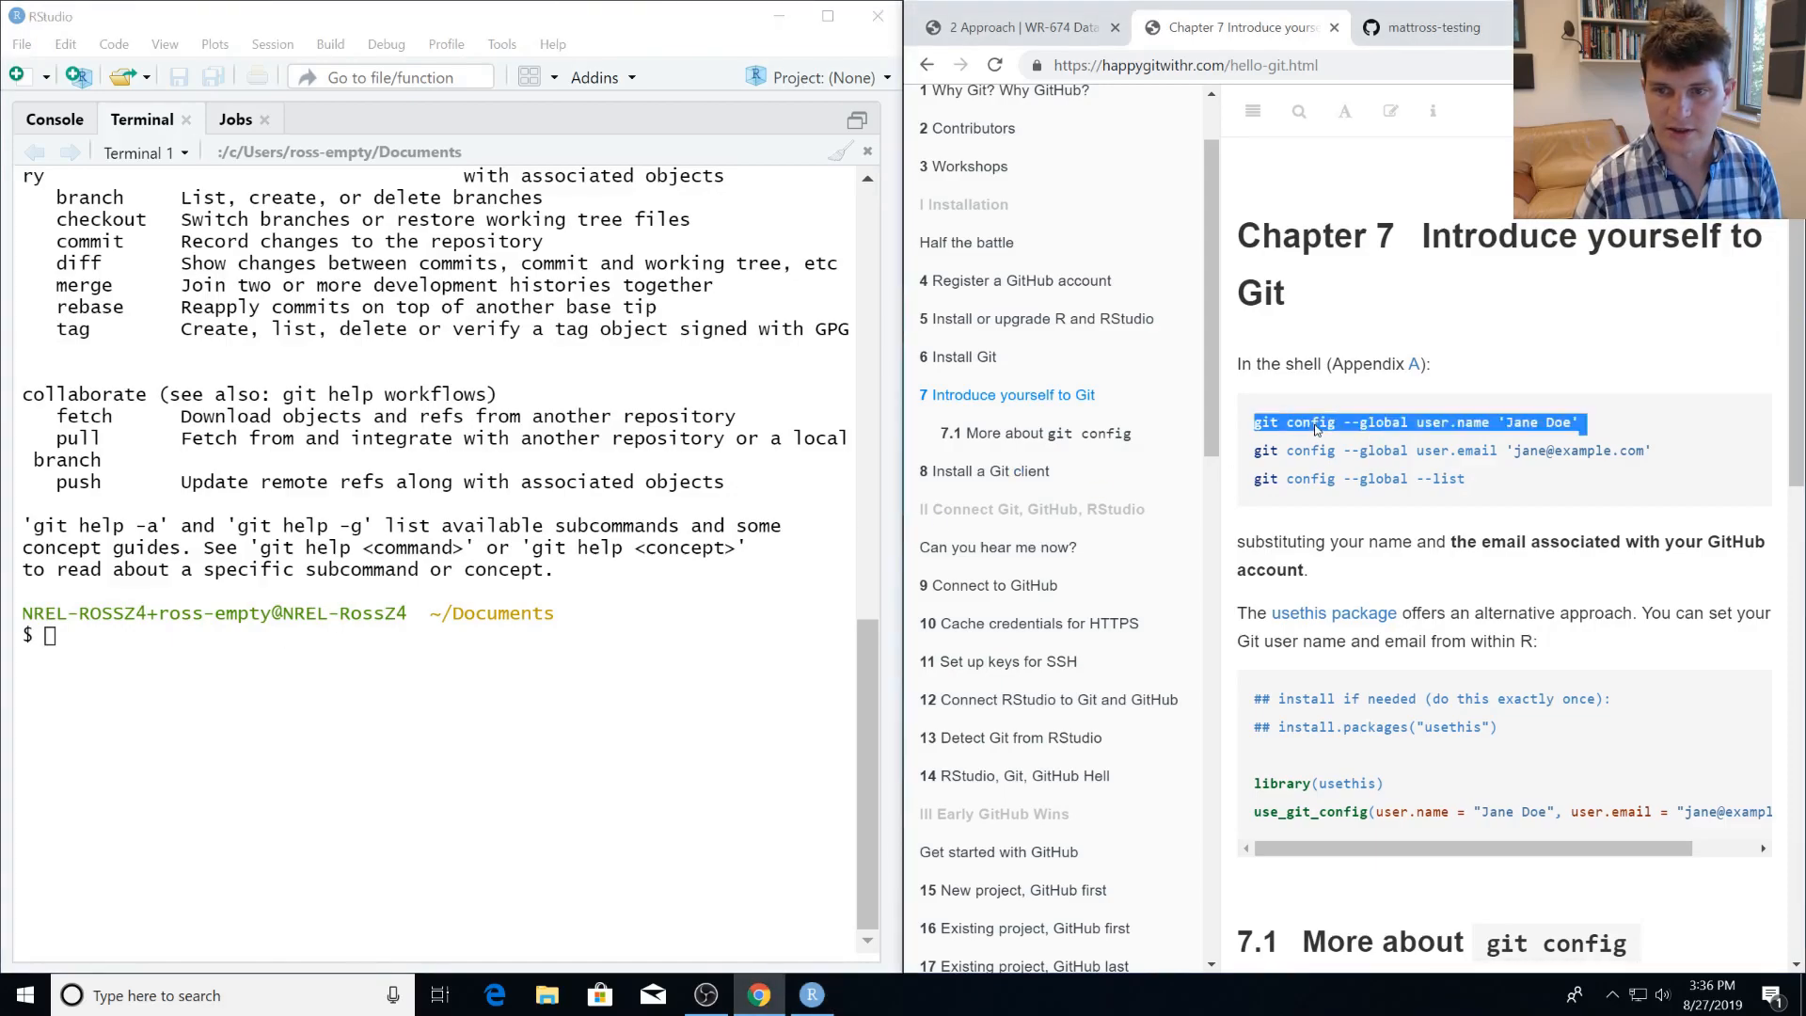
click(161, 643)
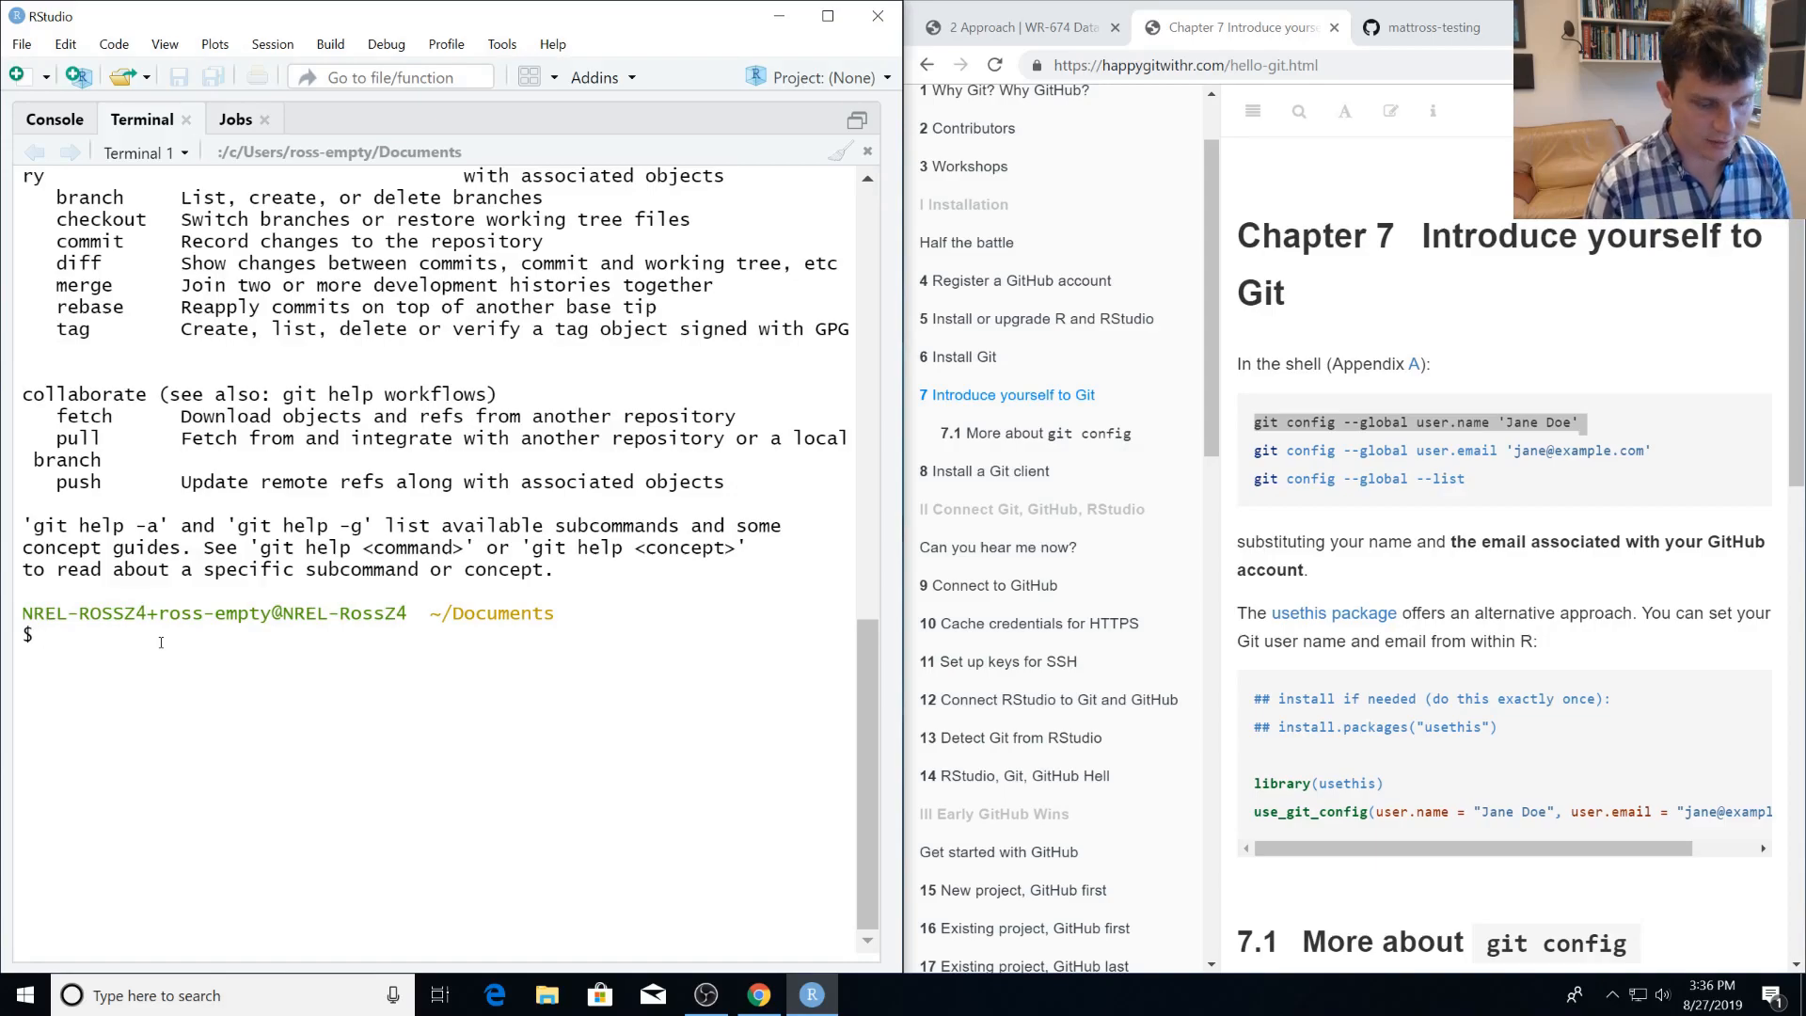
text(git config --)
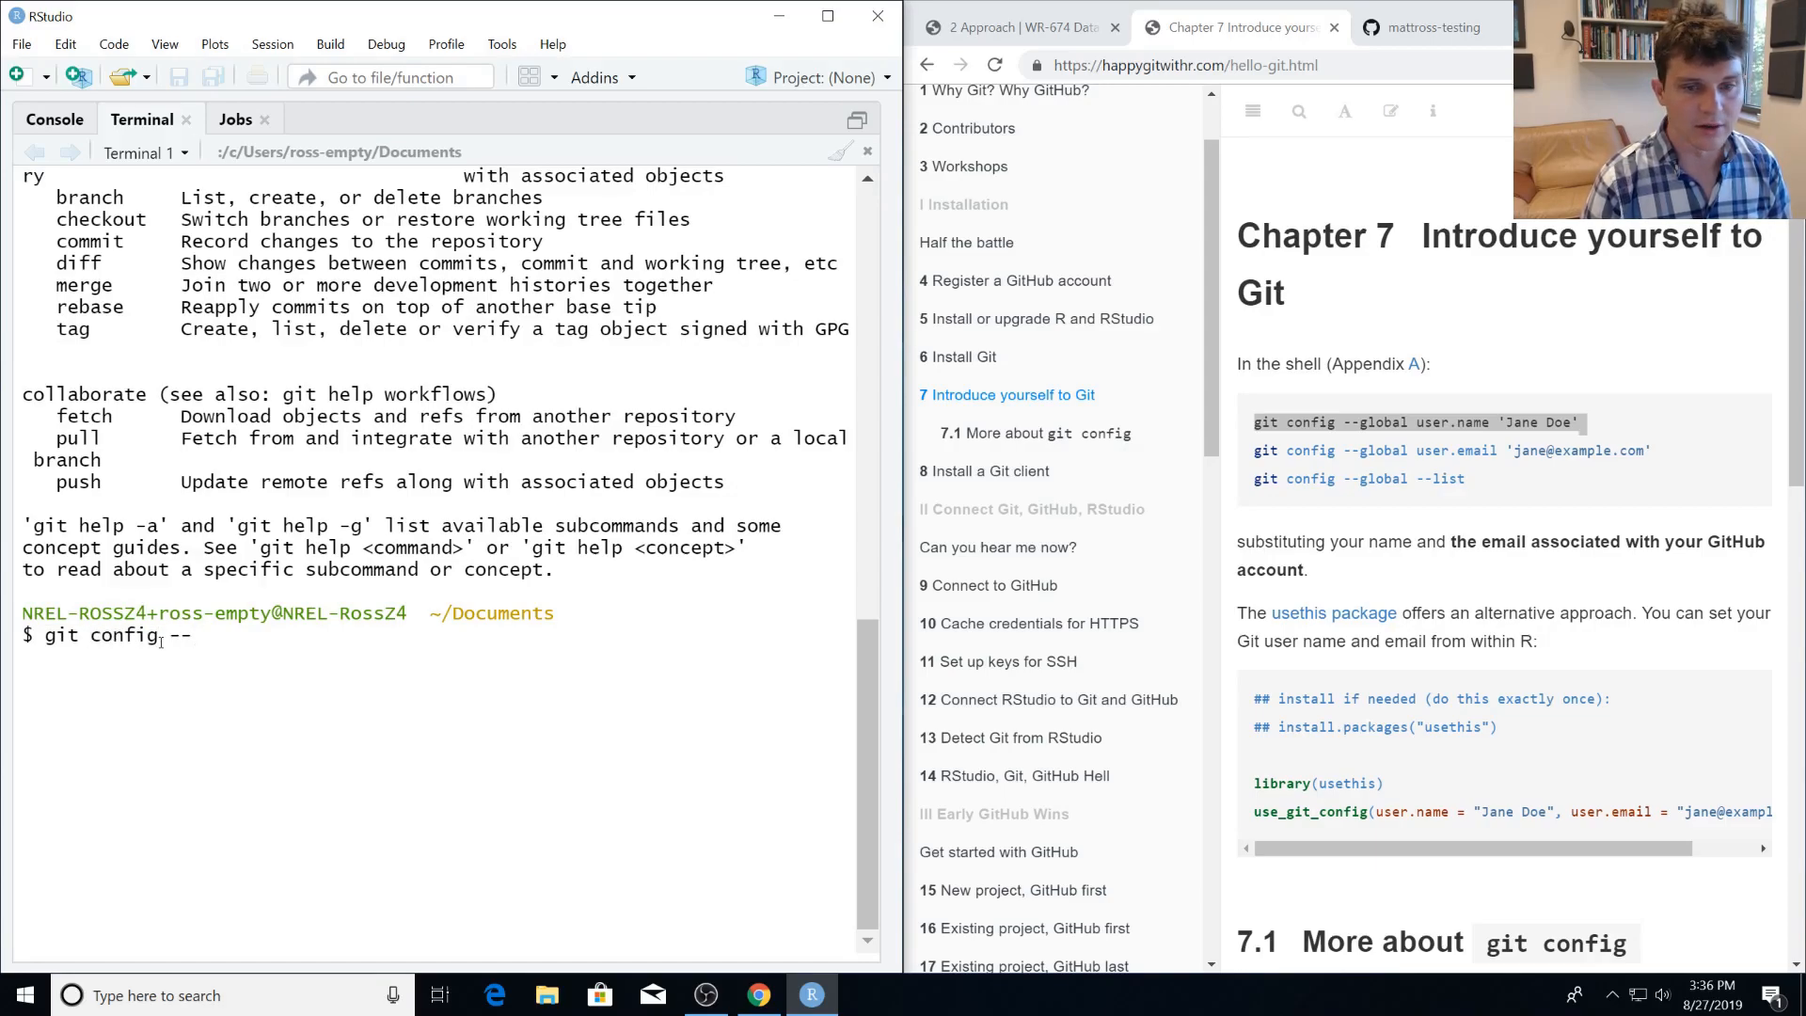
key(BackSpace)
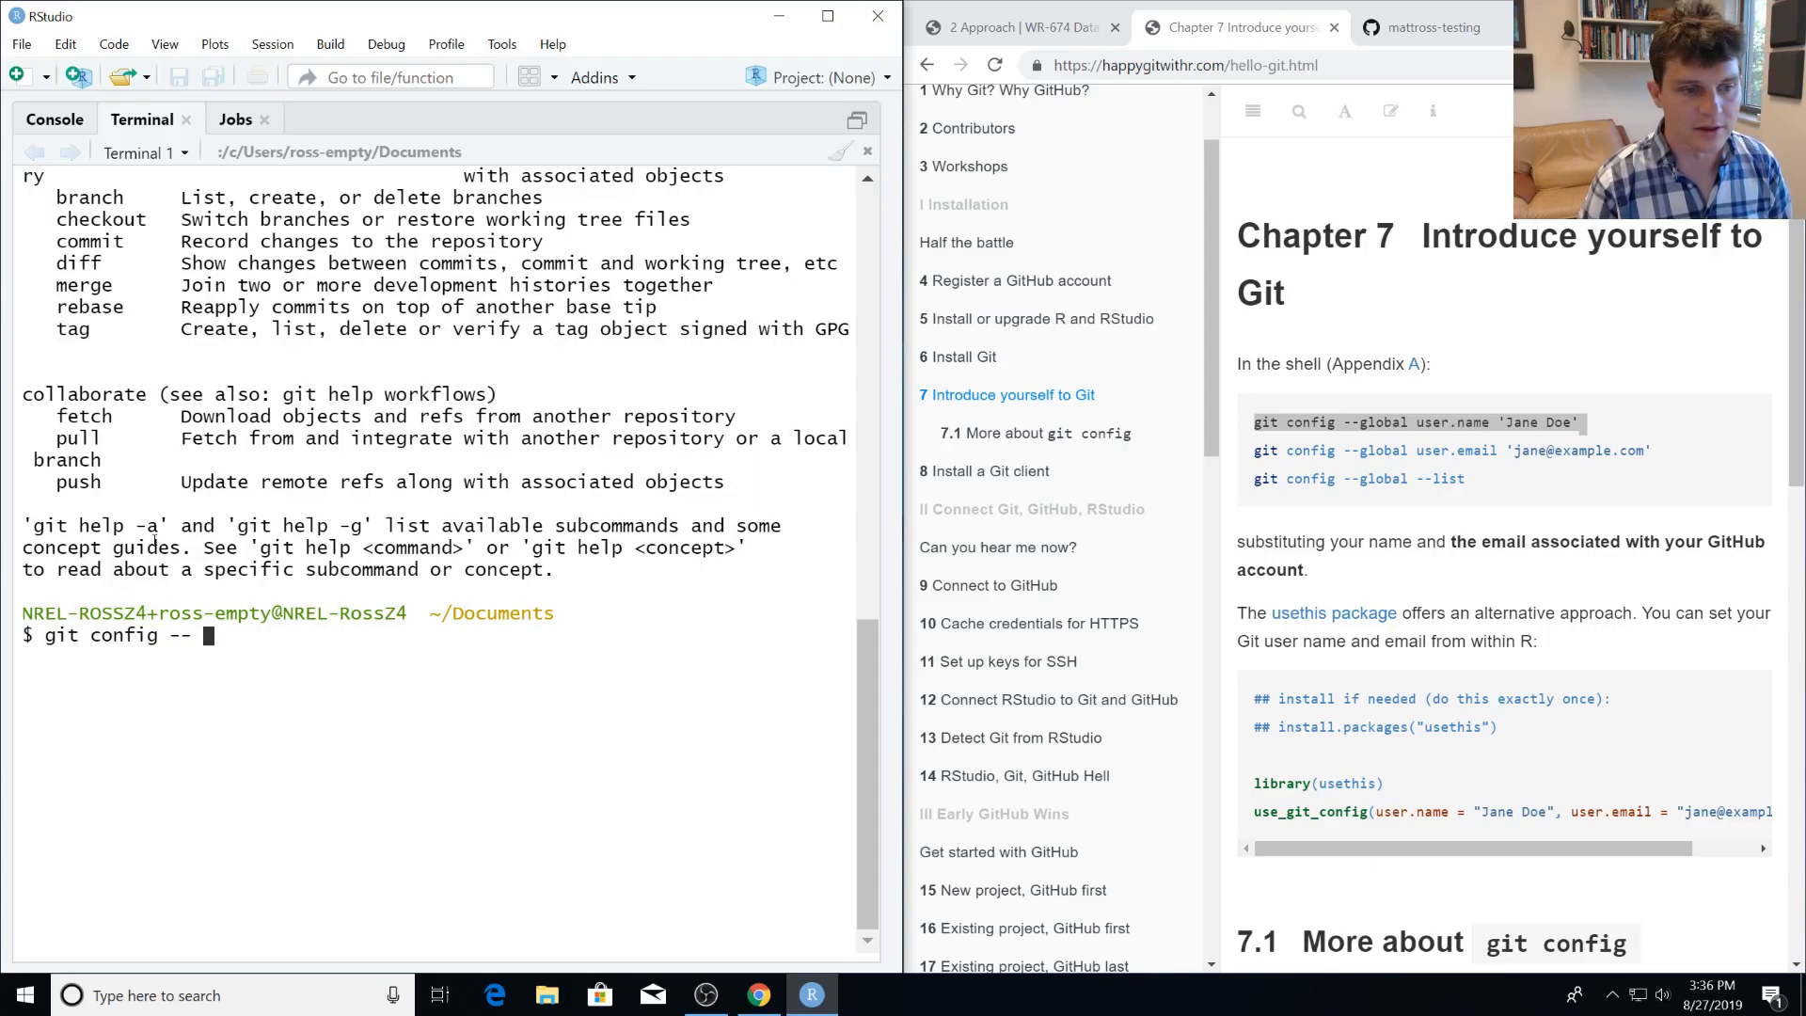
text(user)
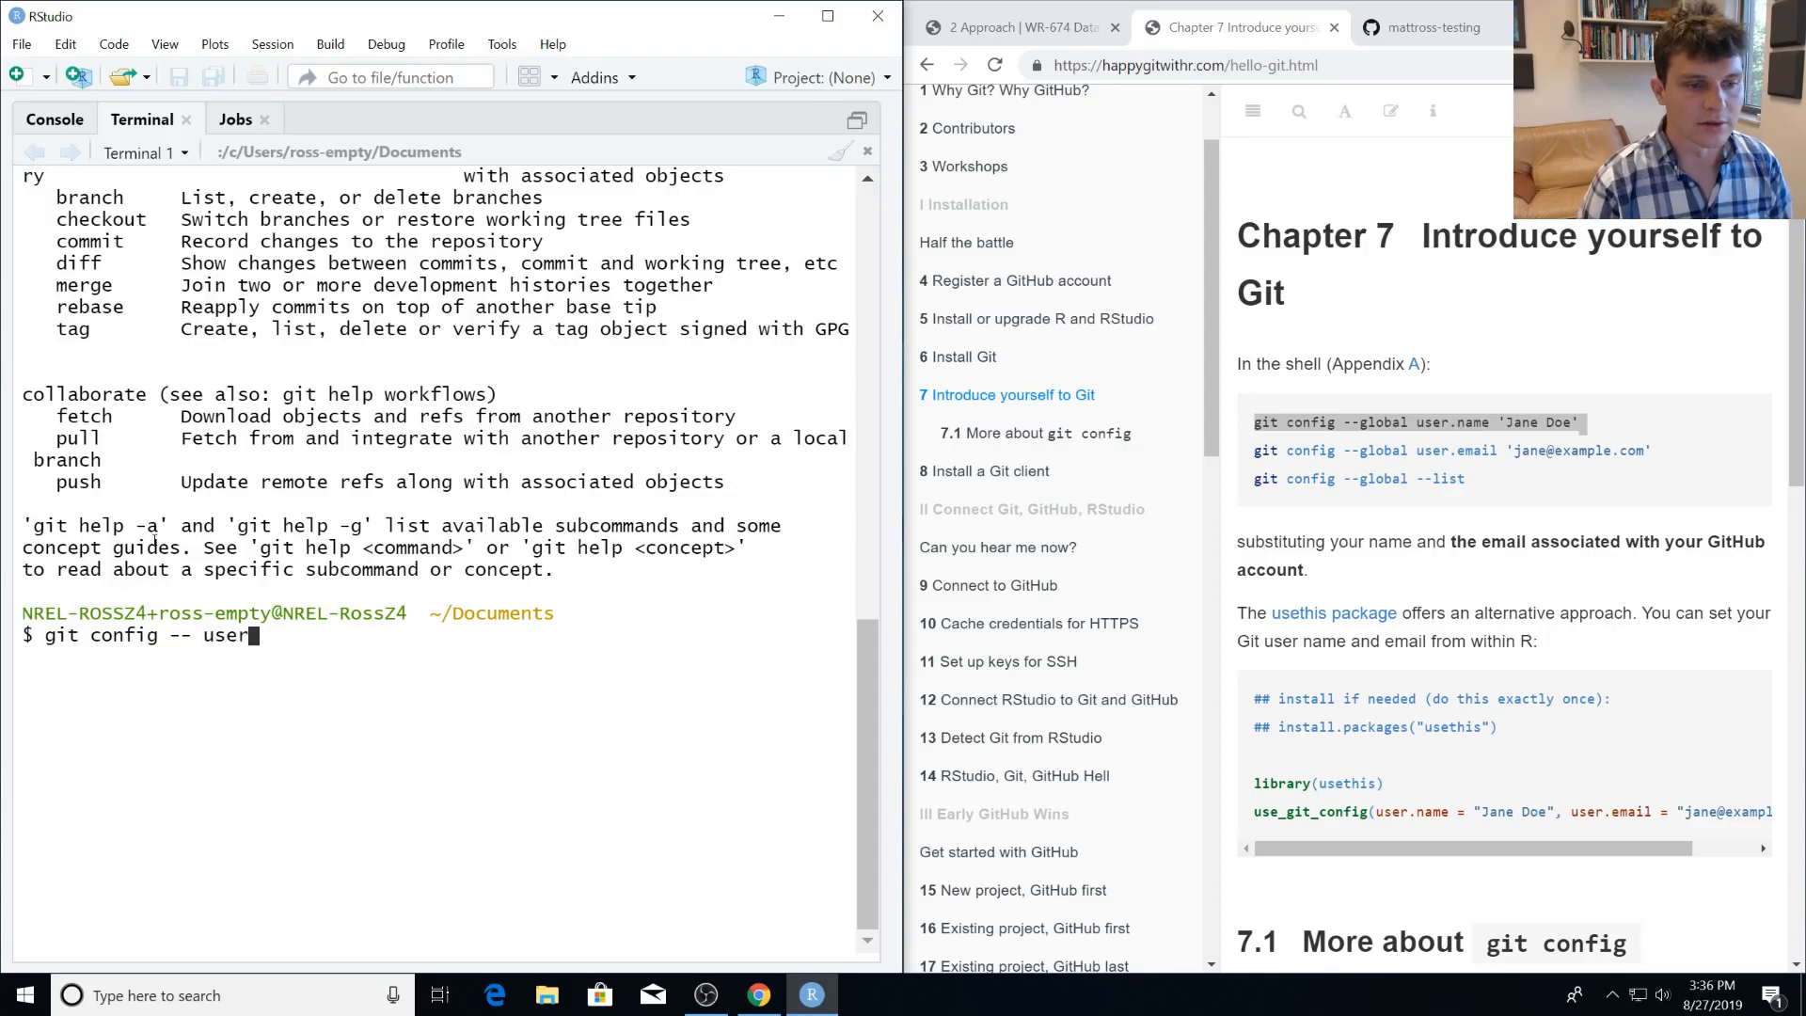
text(.name ")
text(')
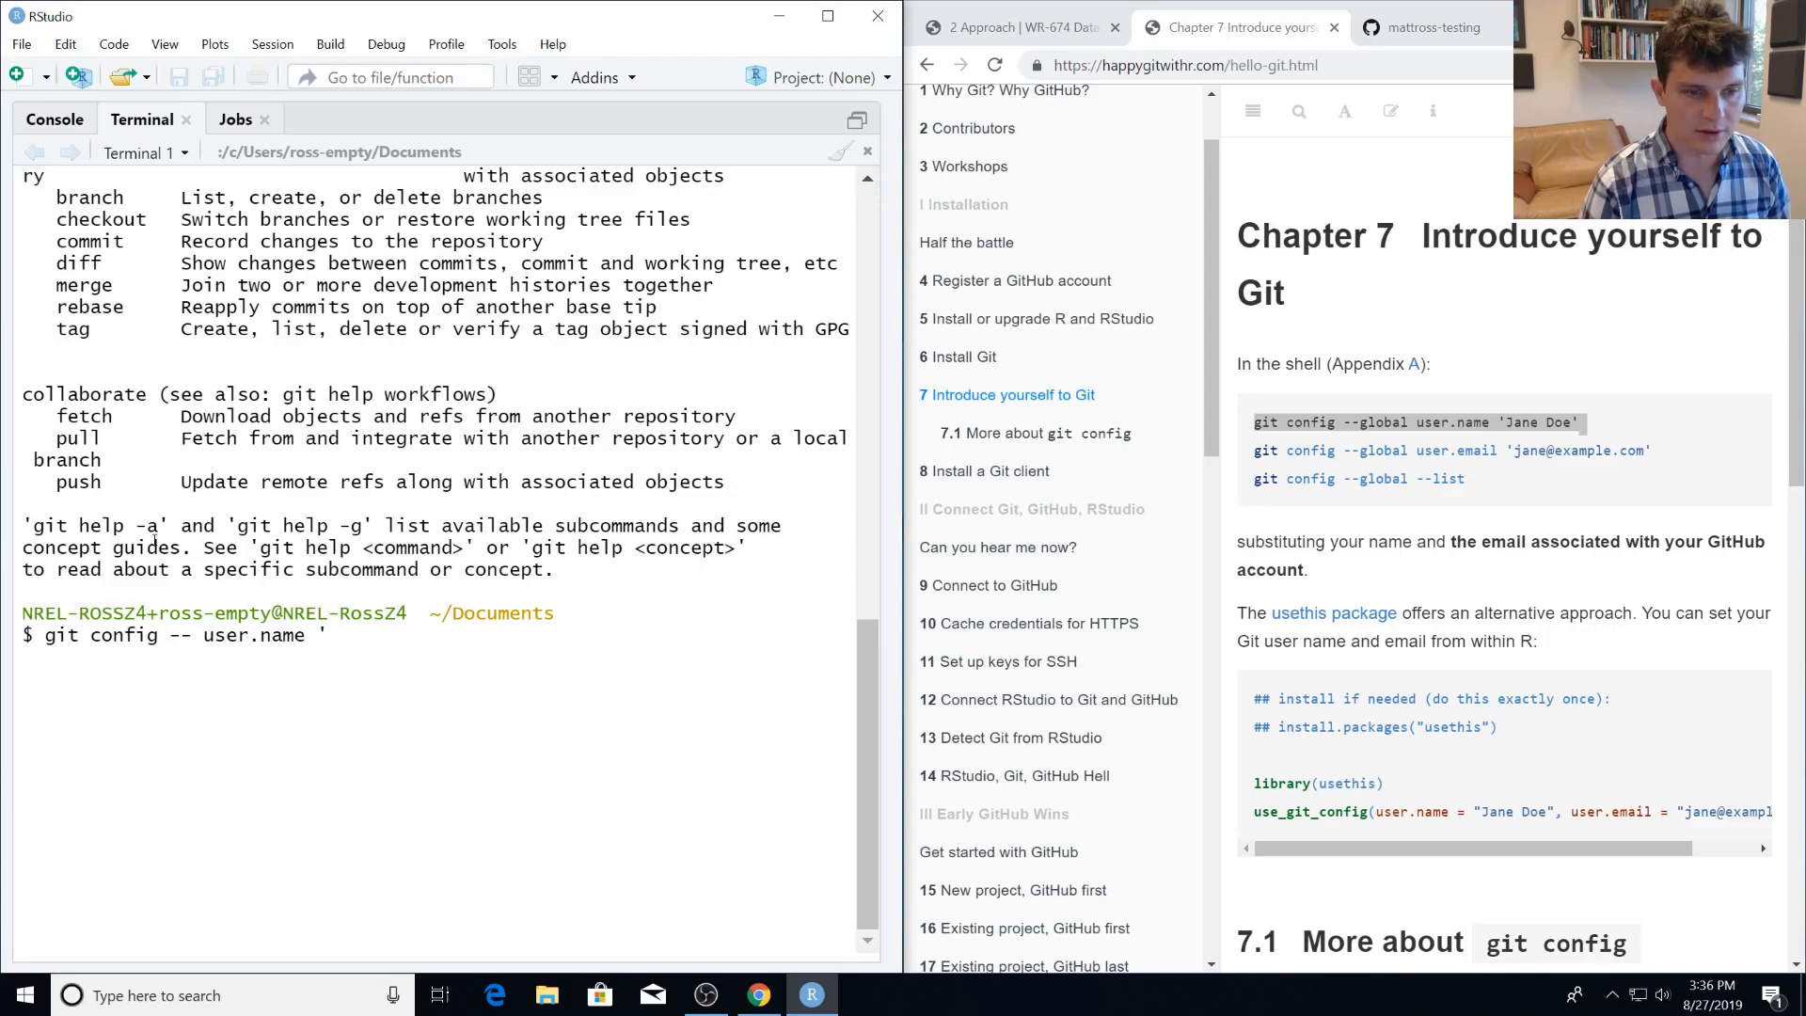
text(mattross)
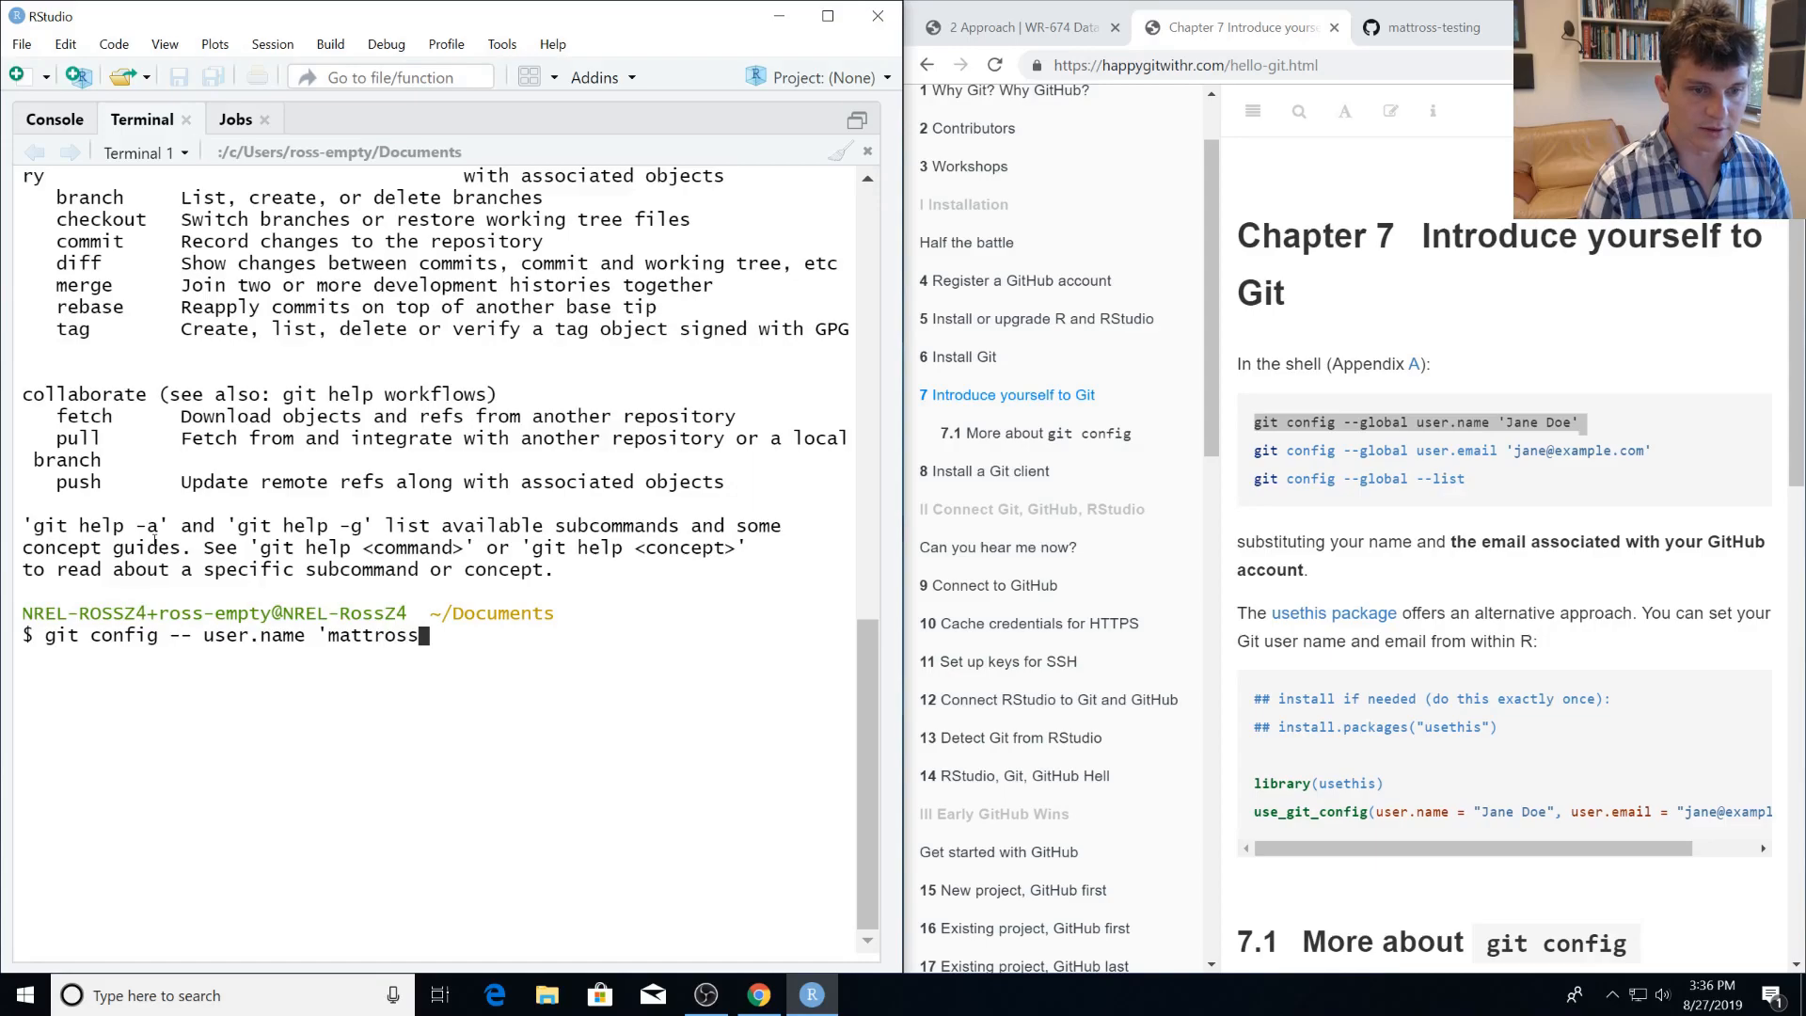
text(-testing')
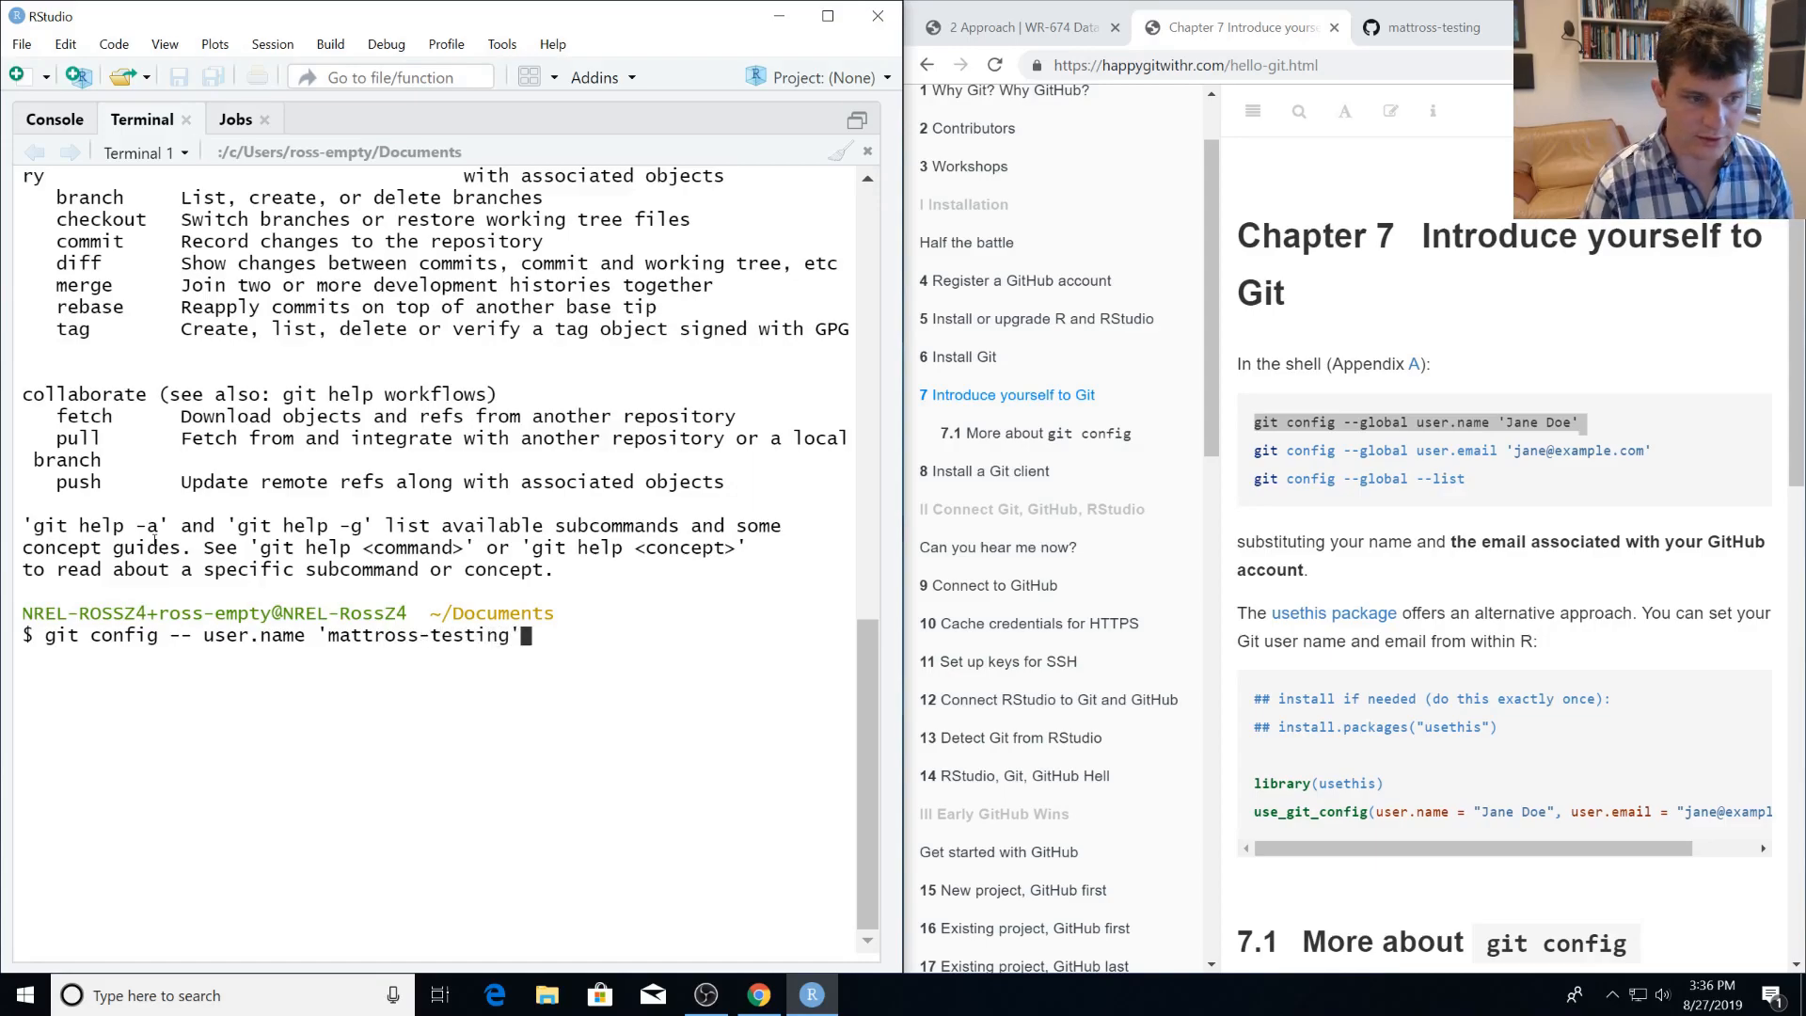
key(Return)
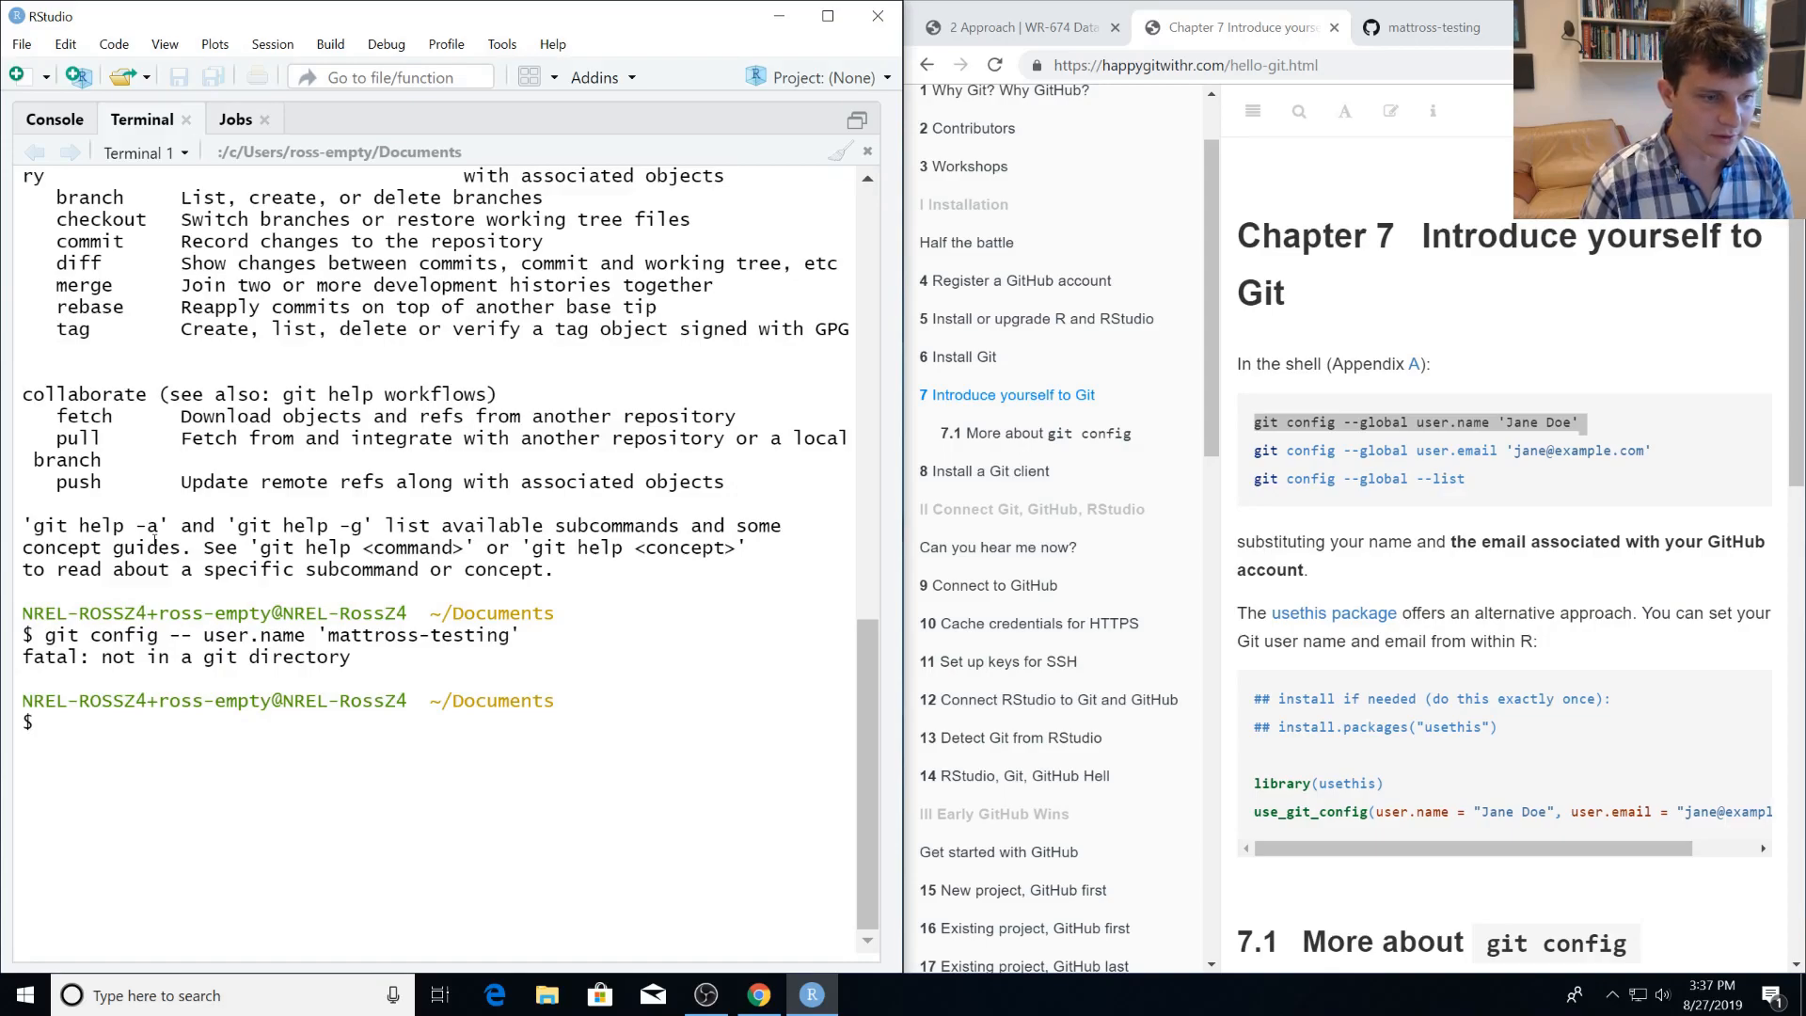
Set the global Git user name to the GitHub username with git config --global user.name.
text(git confi)
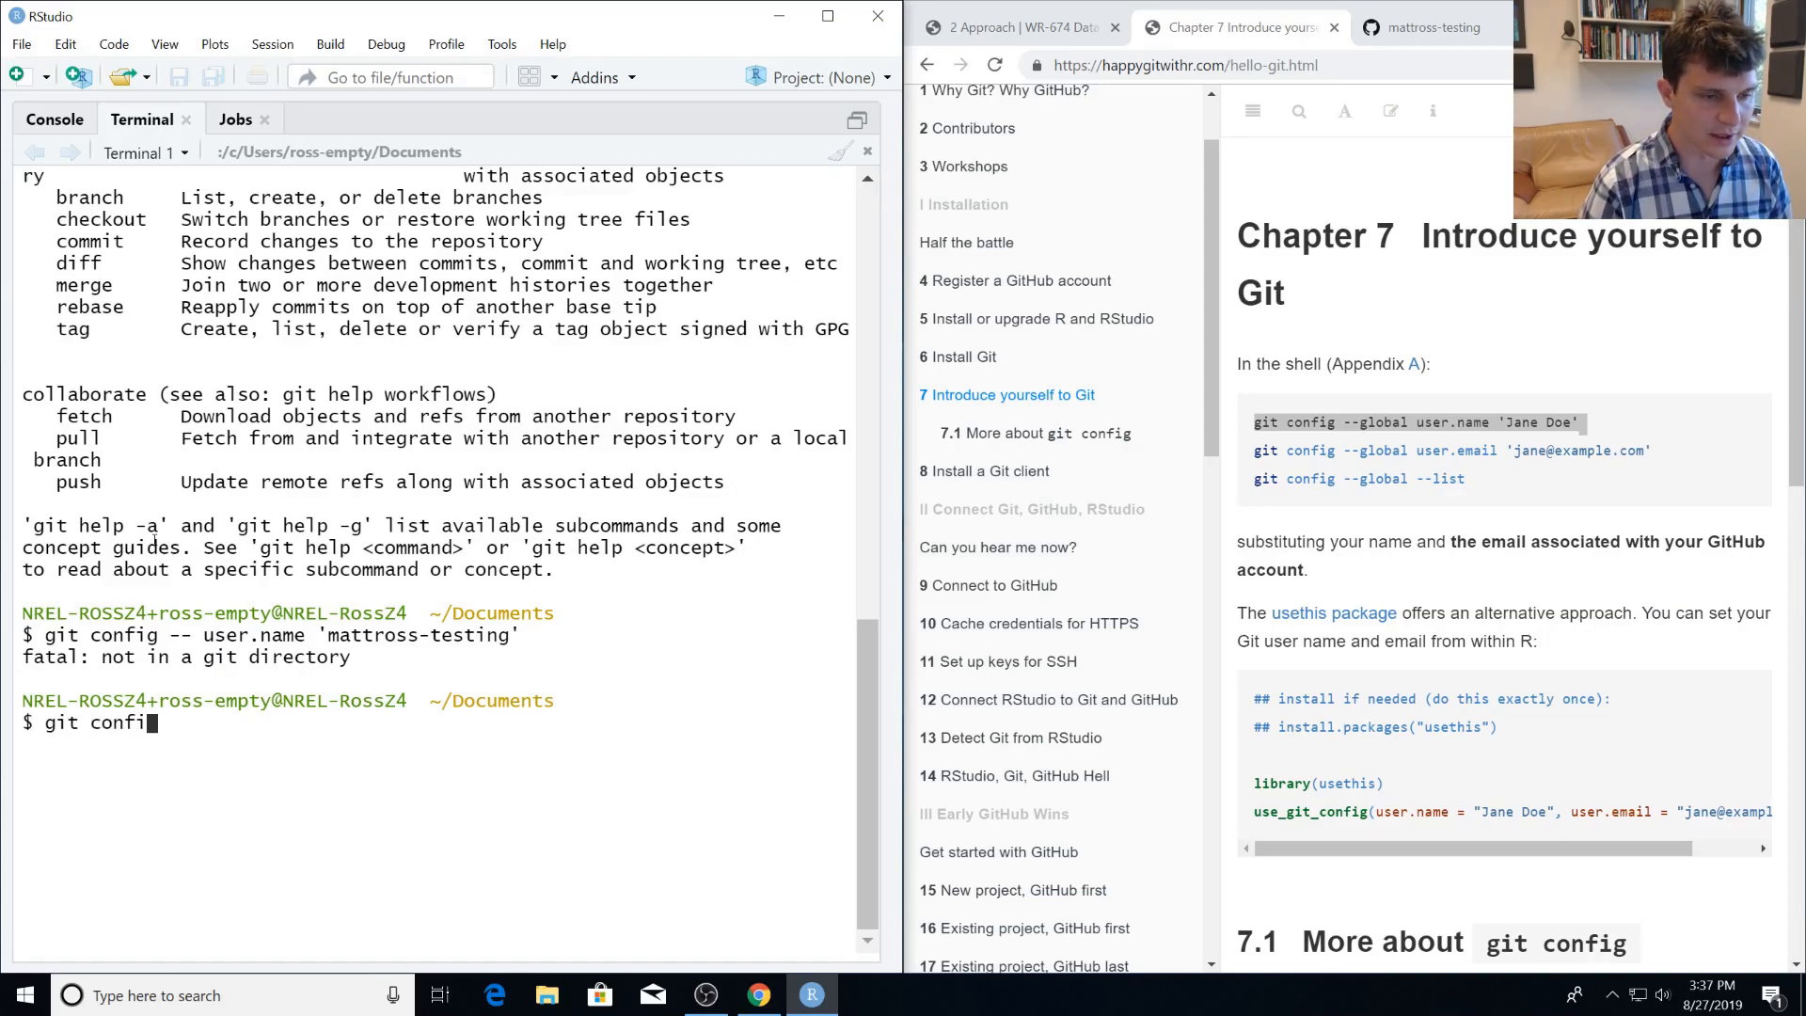
text(g --gl)
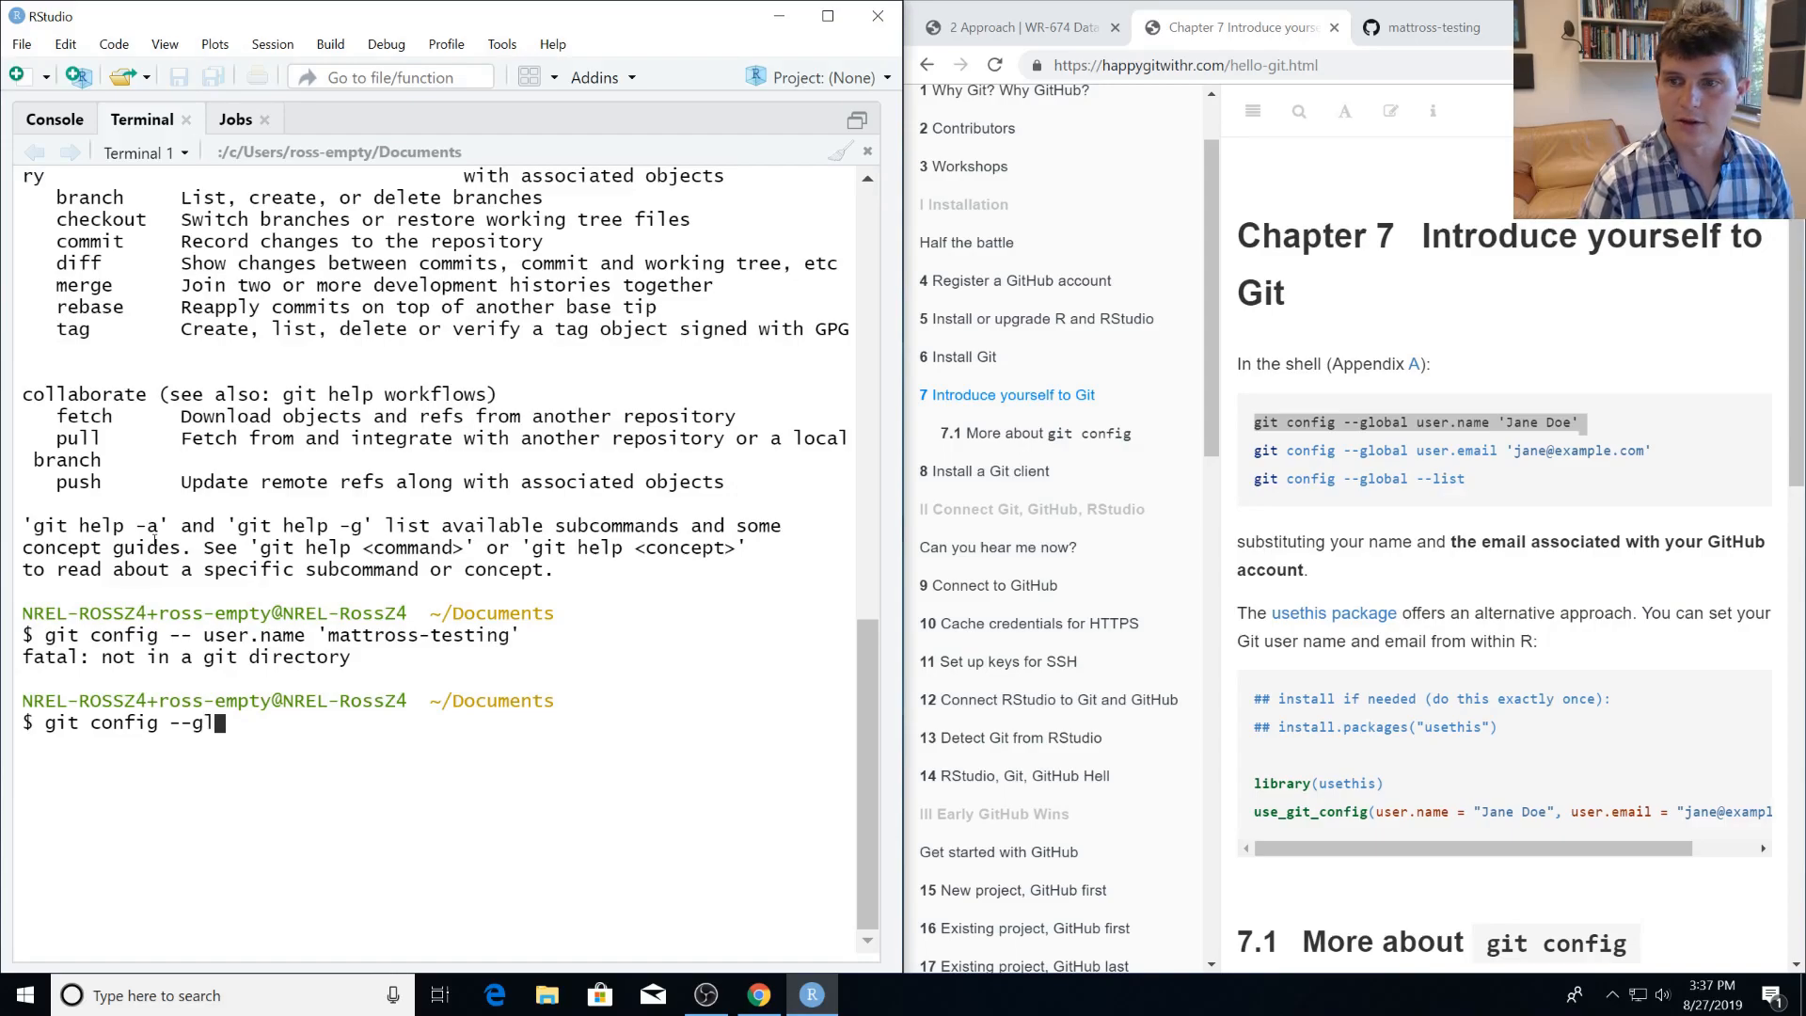
text(obal user.name )
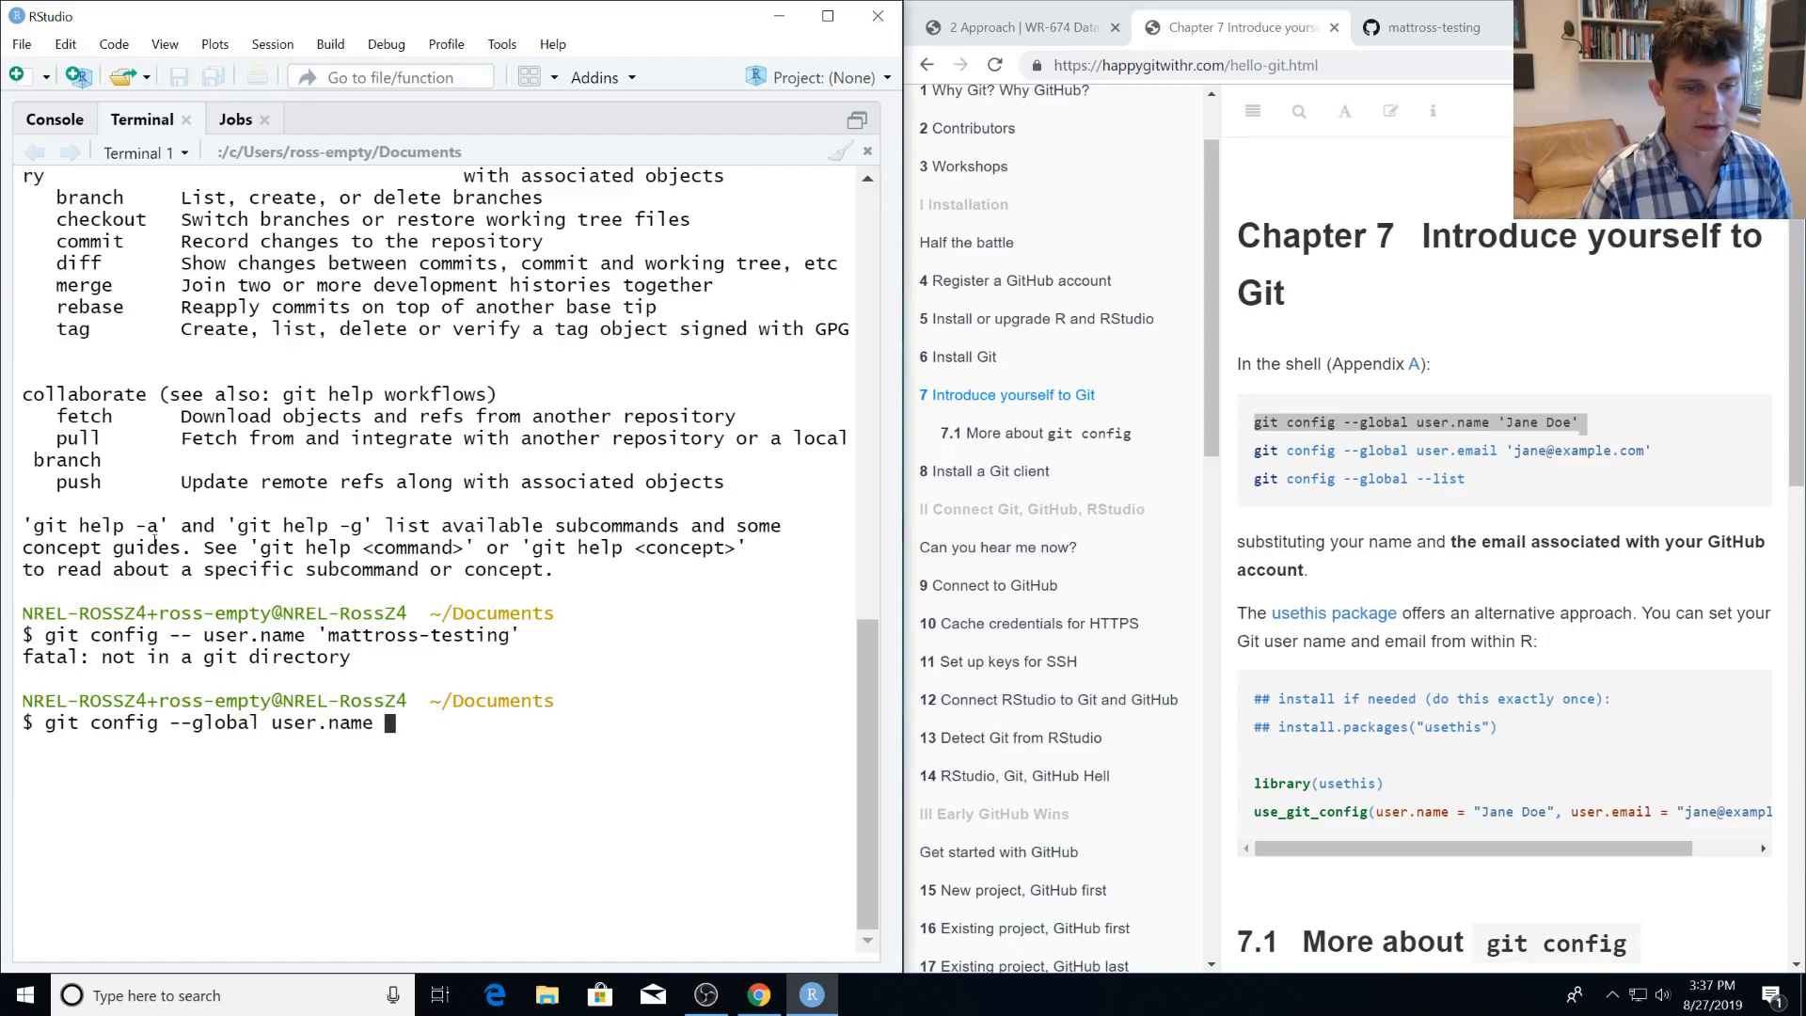
text('mattro)
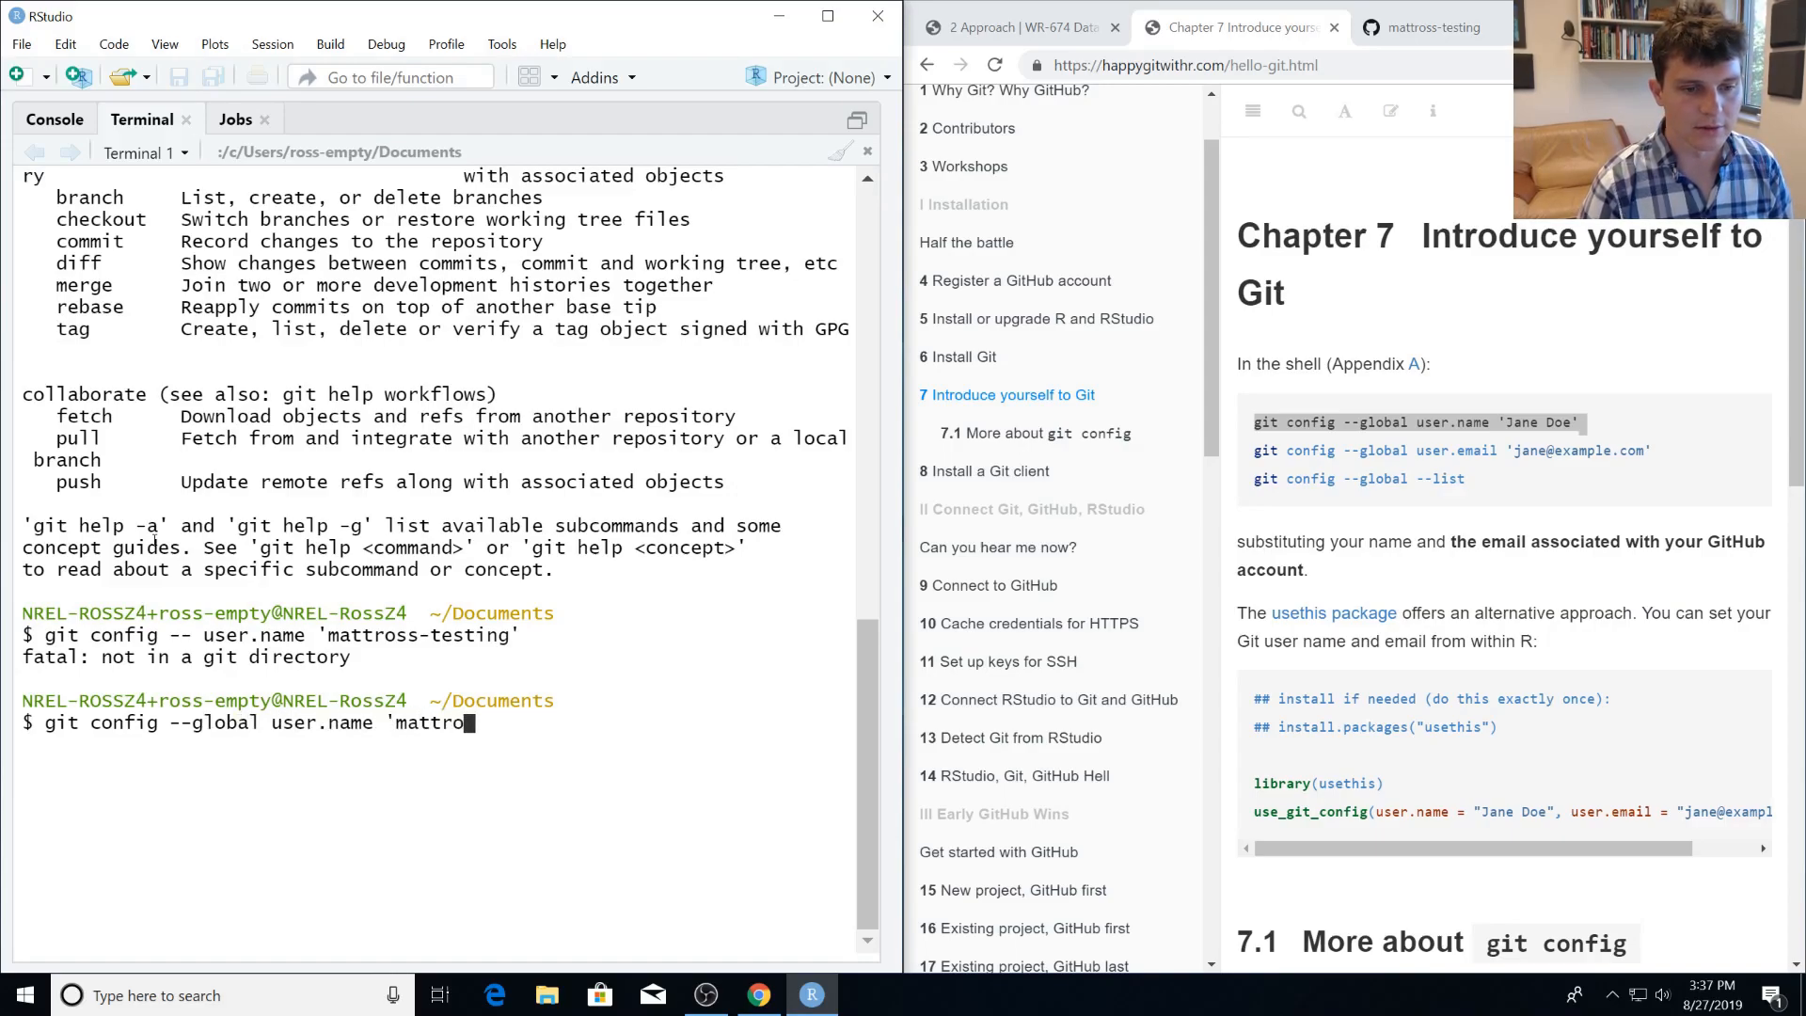
text(ss-testing')
key(Return)
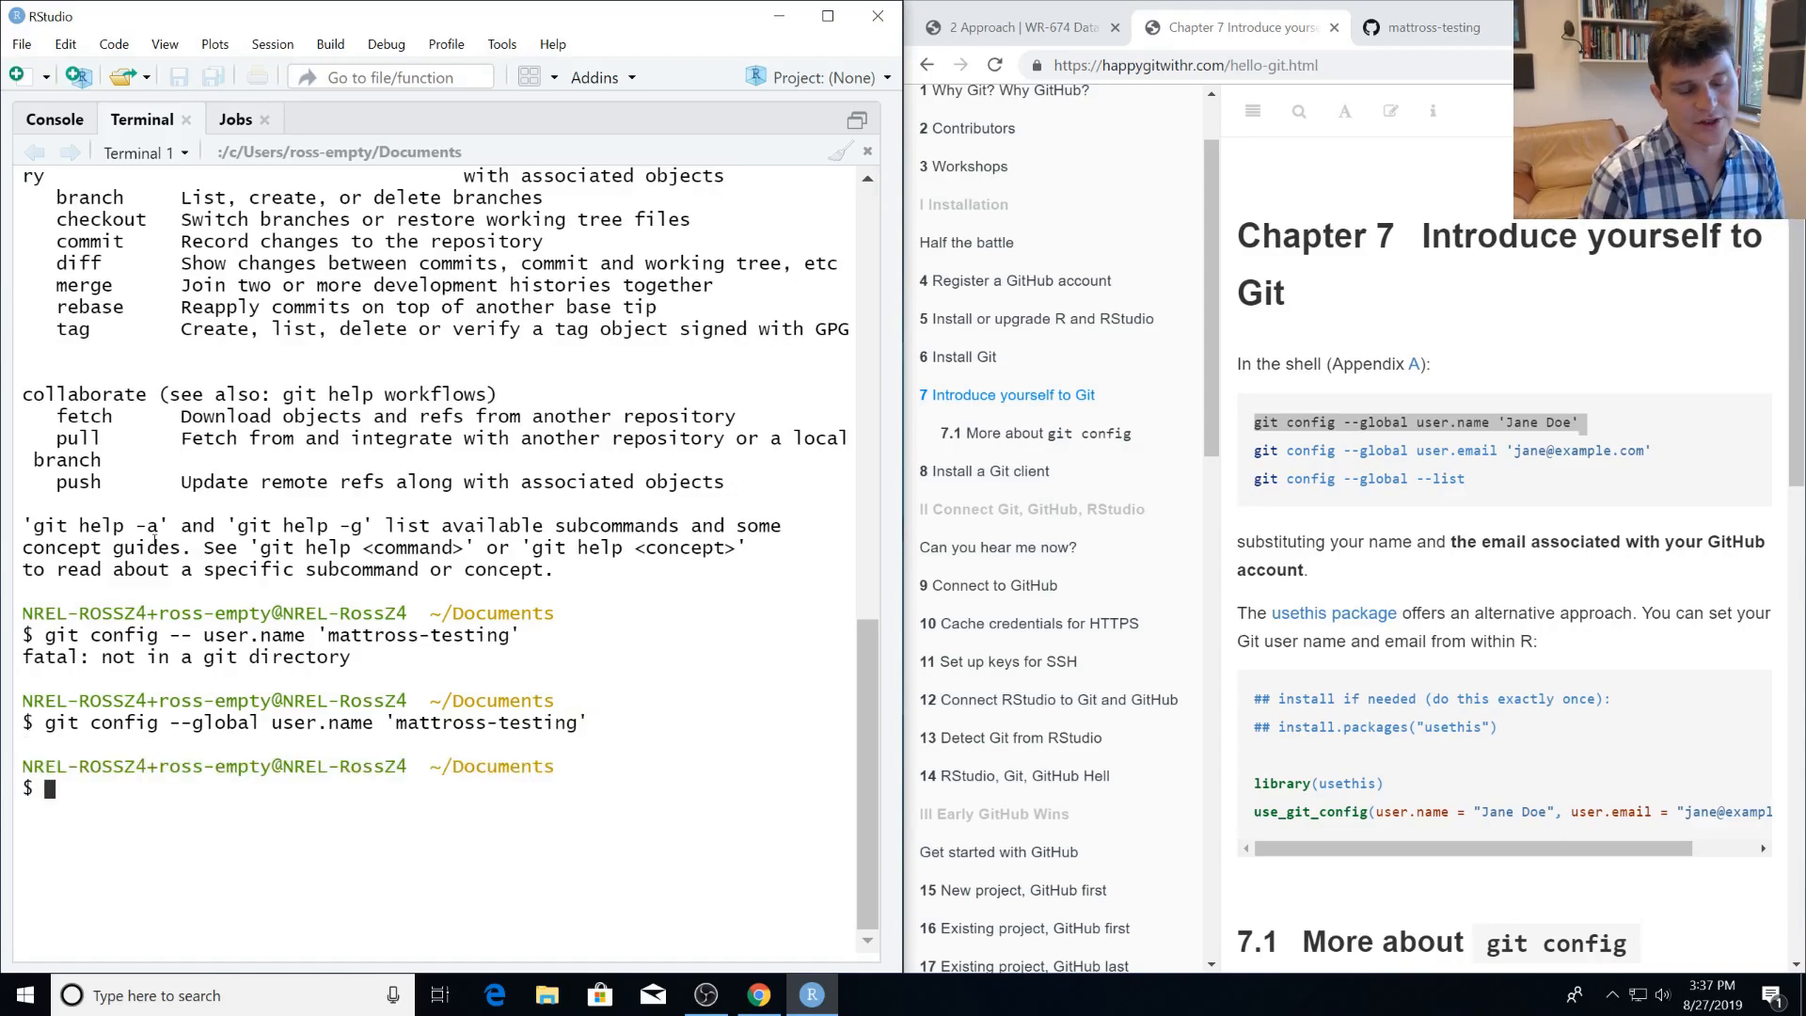
Set the global Git email to the GitHub account's e-mail address with git config --global user.email.
text(git confi)
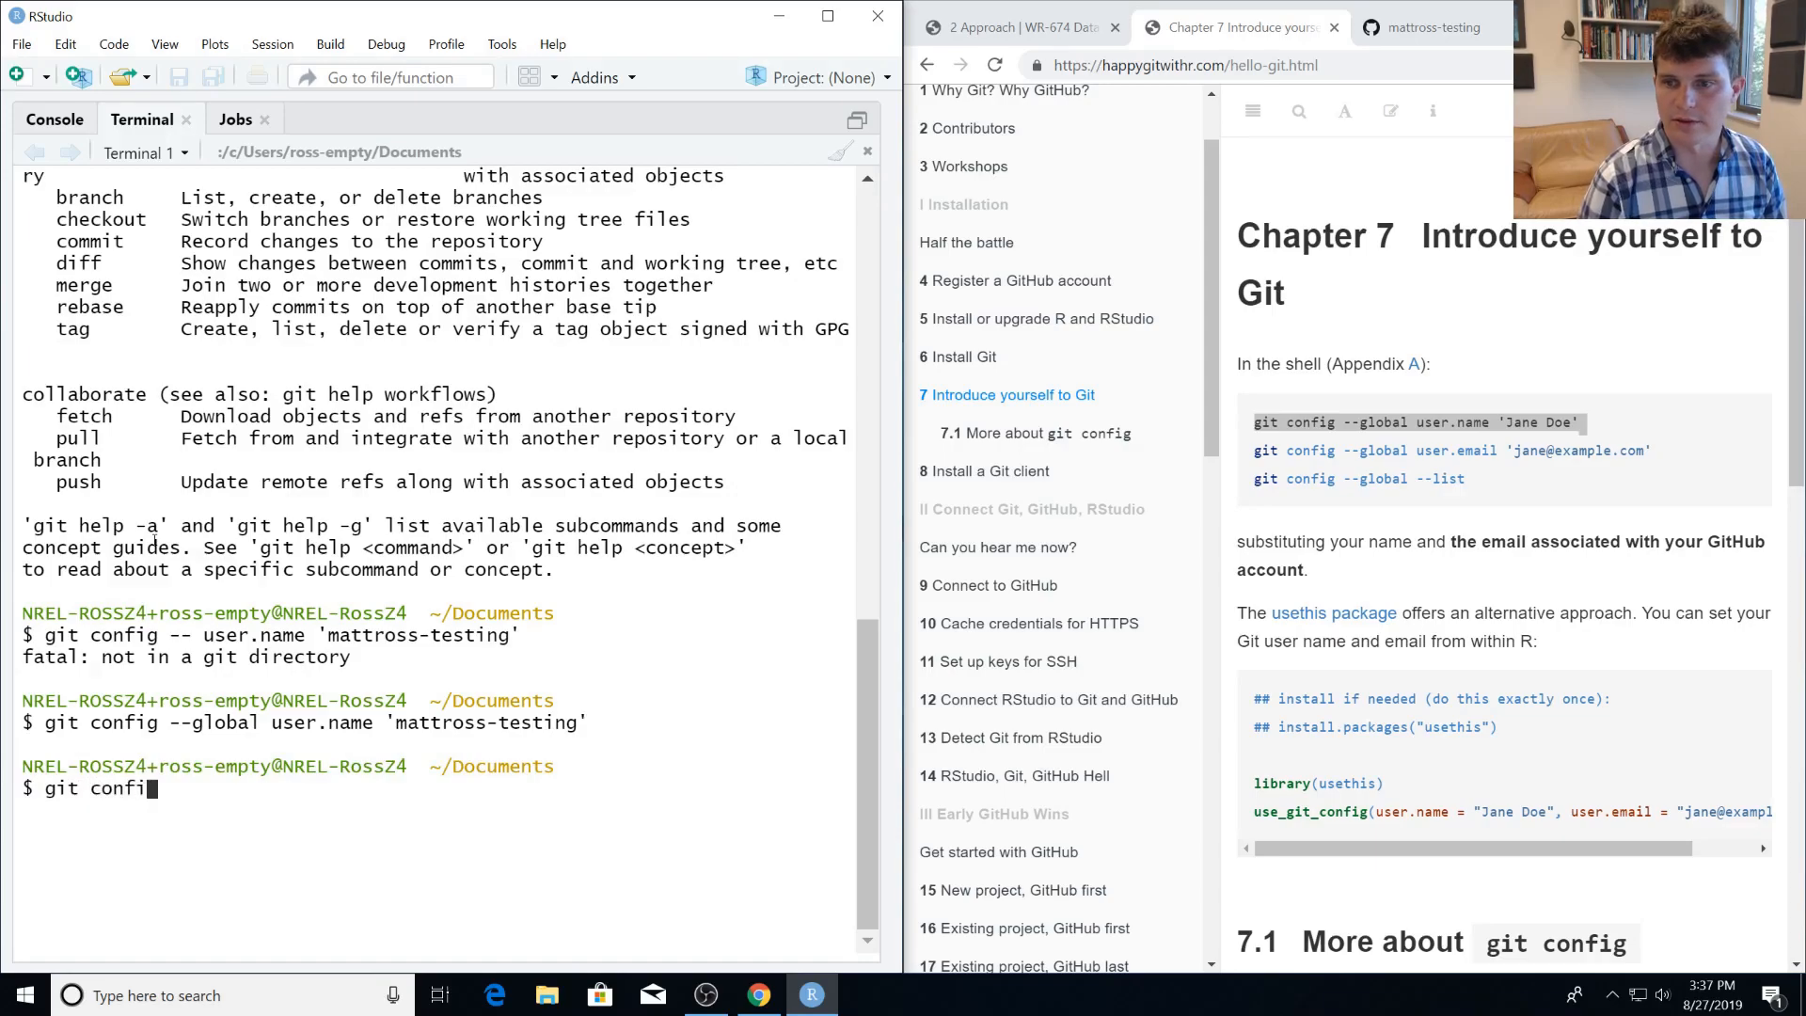
text(g --glo)
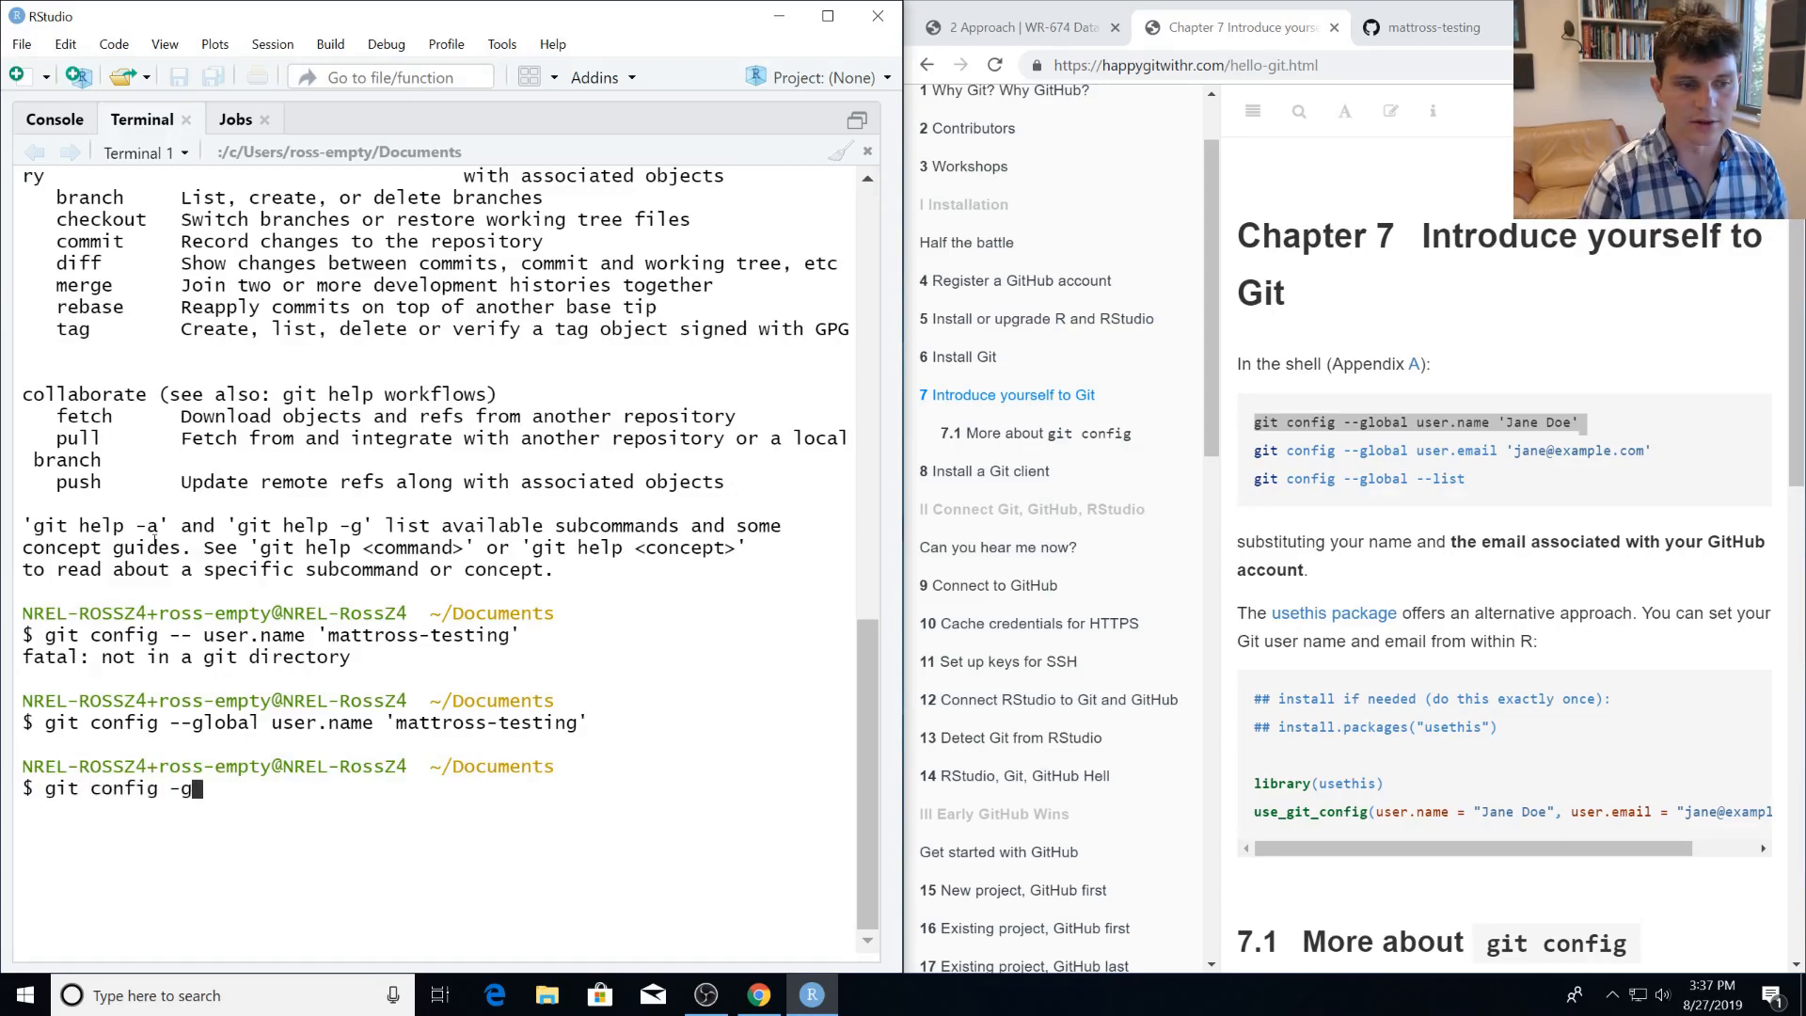
key(BackSpace)
key(BackSpace)
key(BackSpace)
text(-globa)
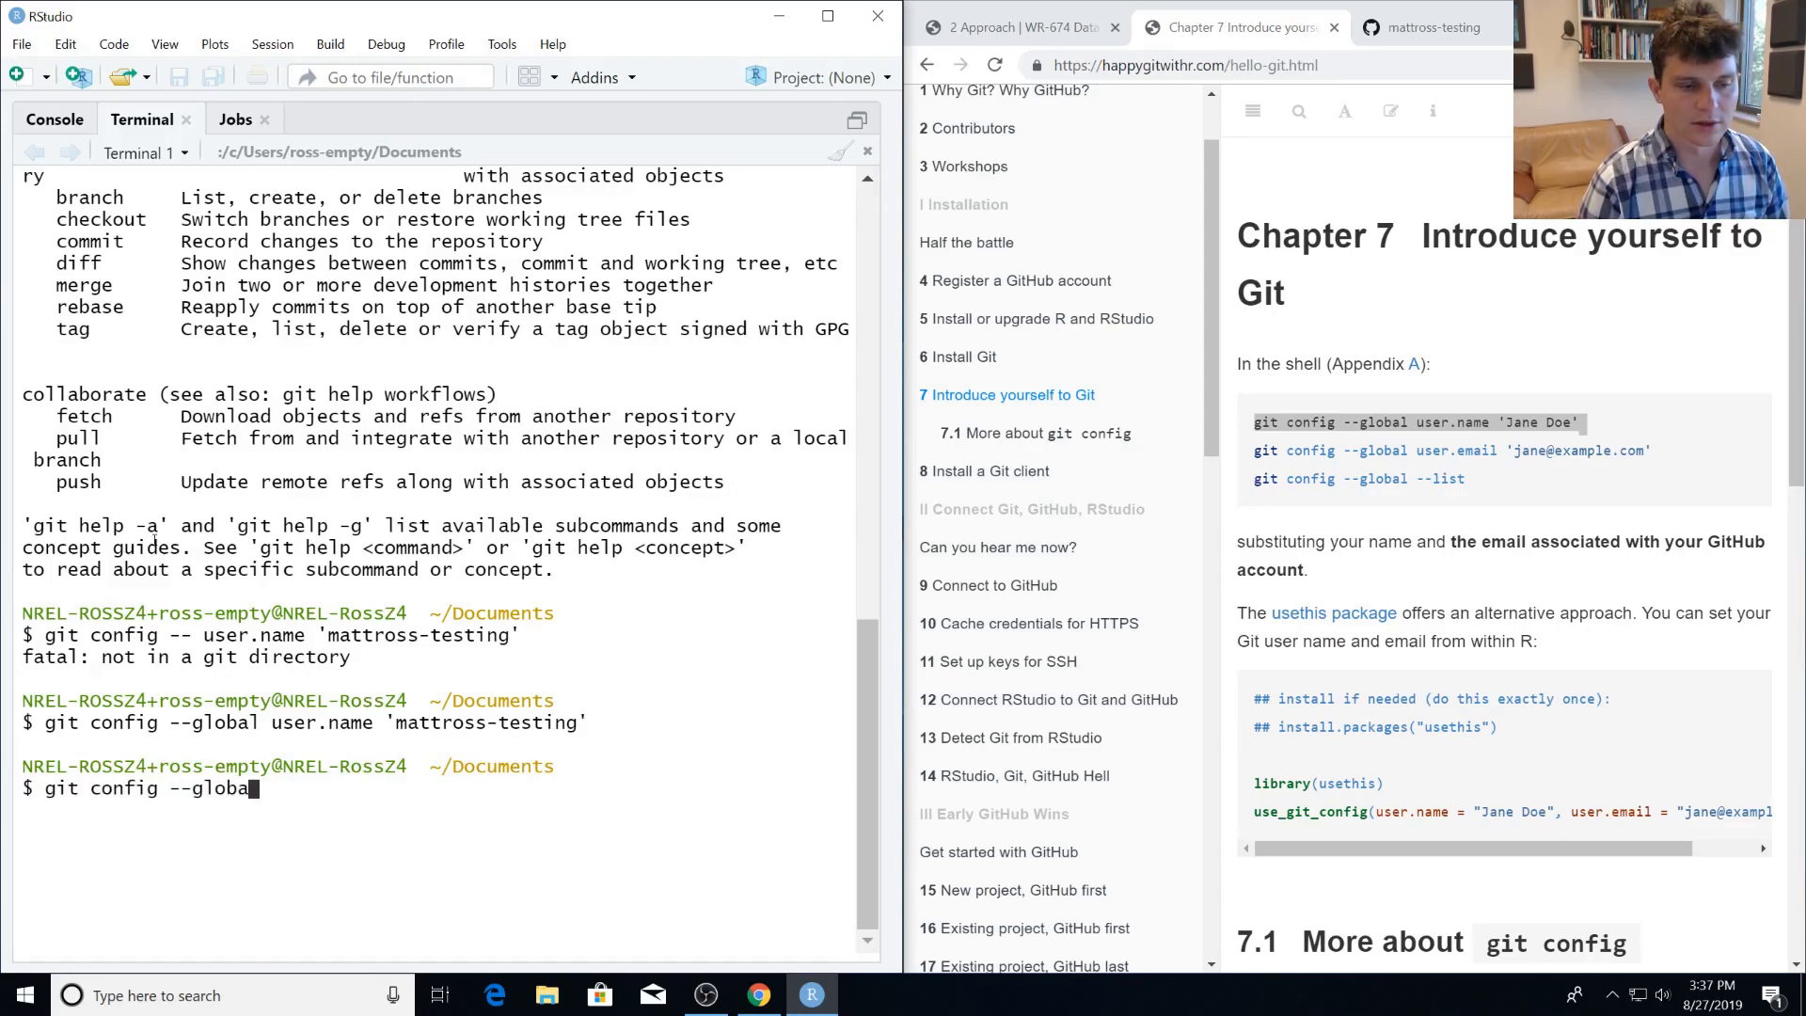
text(l user)
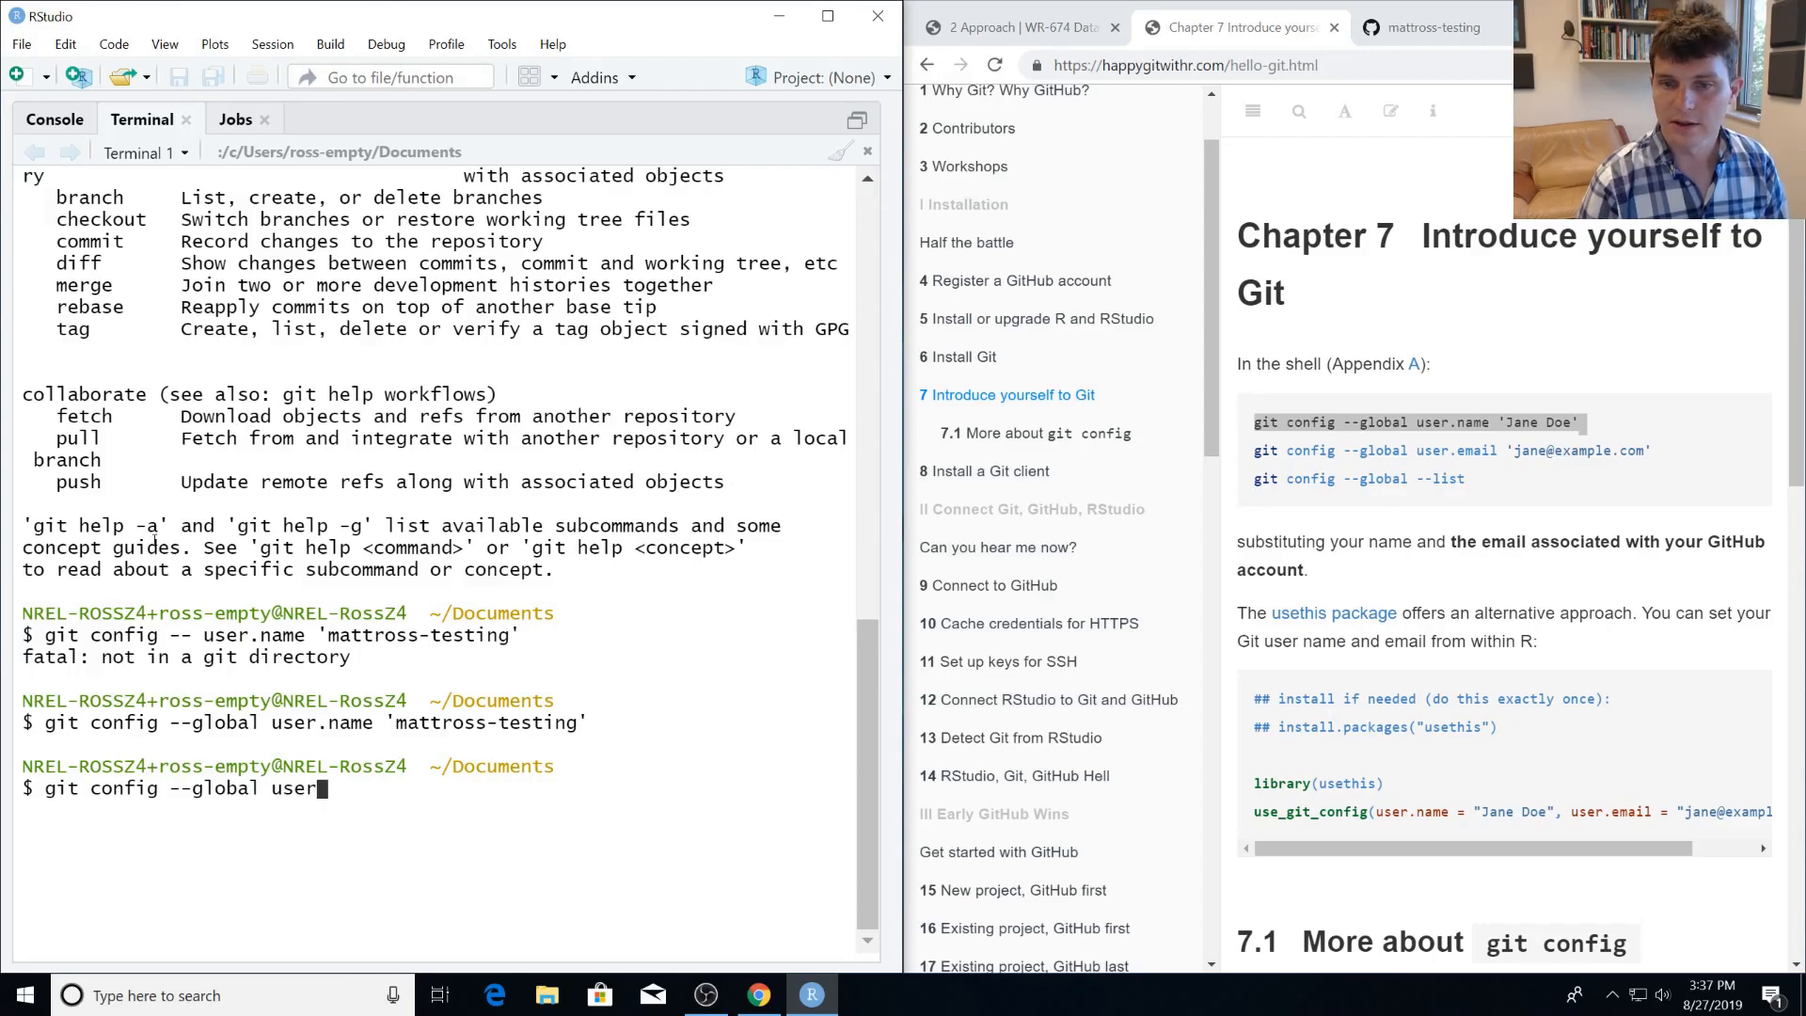
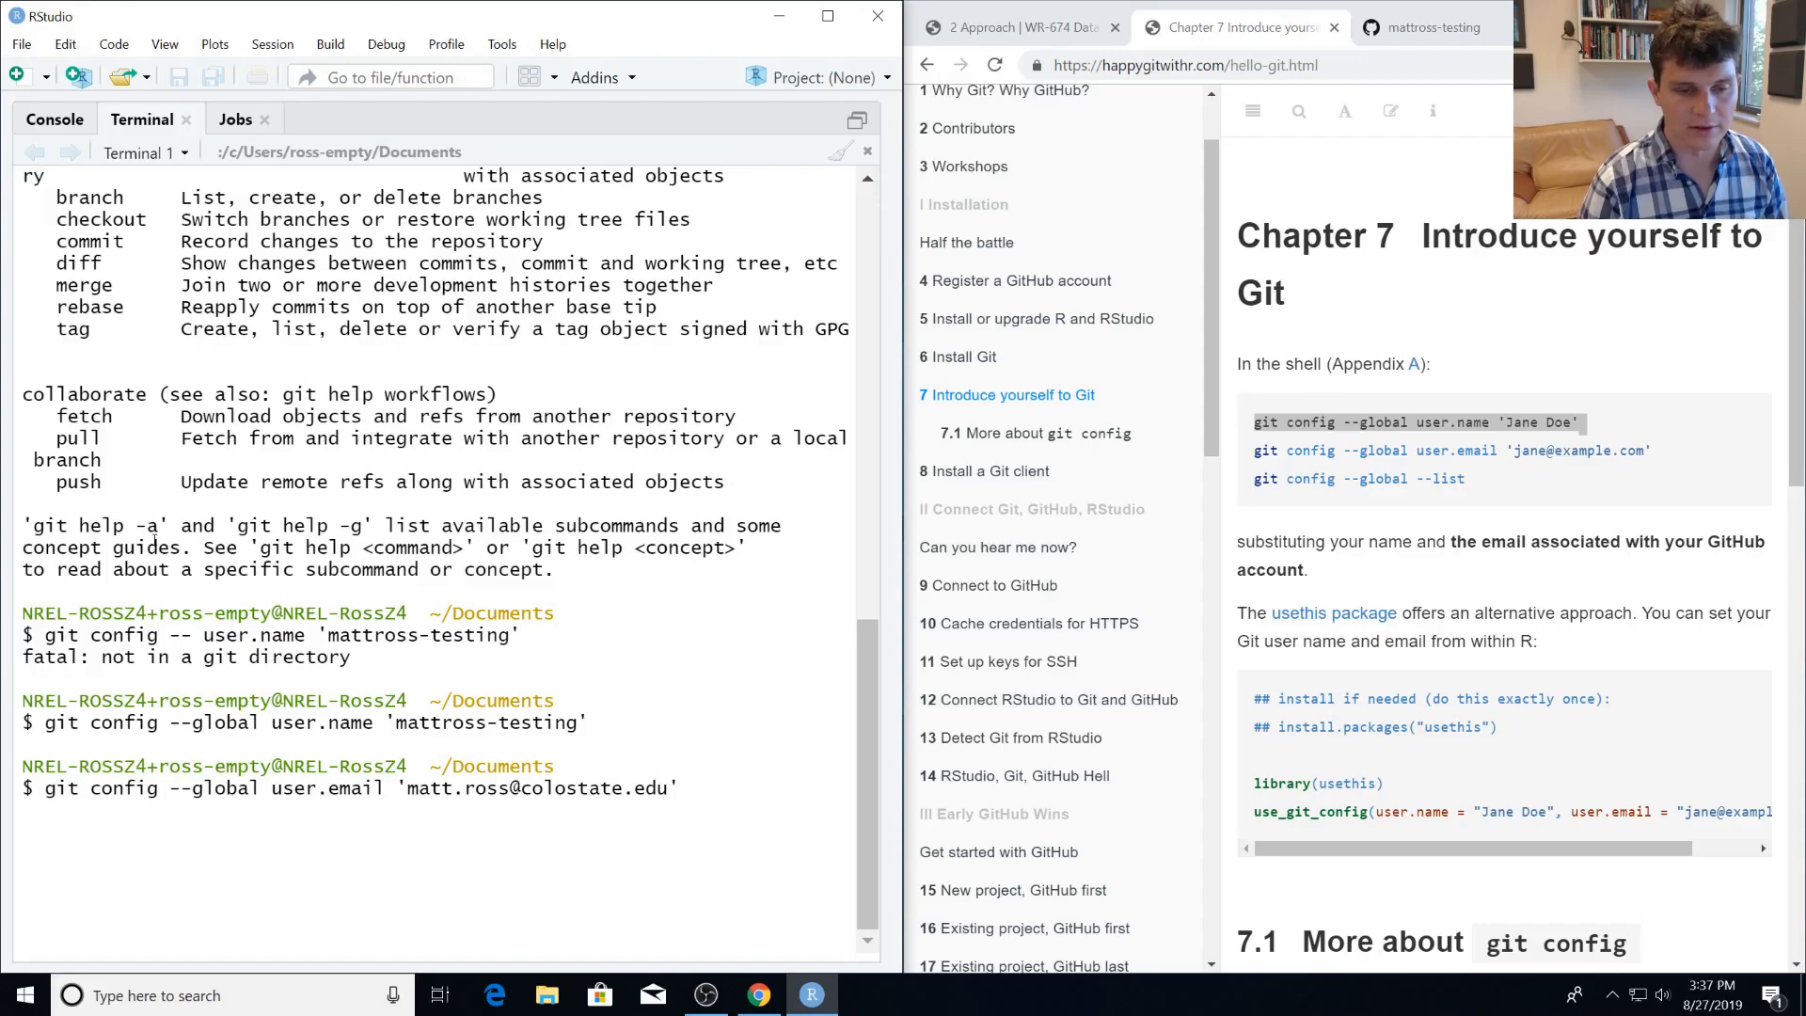
key(Return)
List the global Git configuration with git config --global --list to check the user name and email.
text(git config)
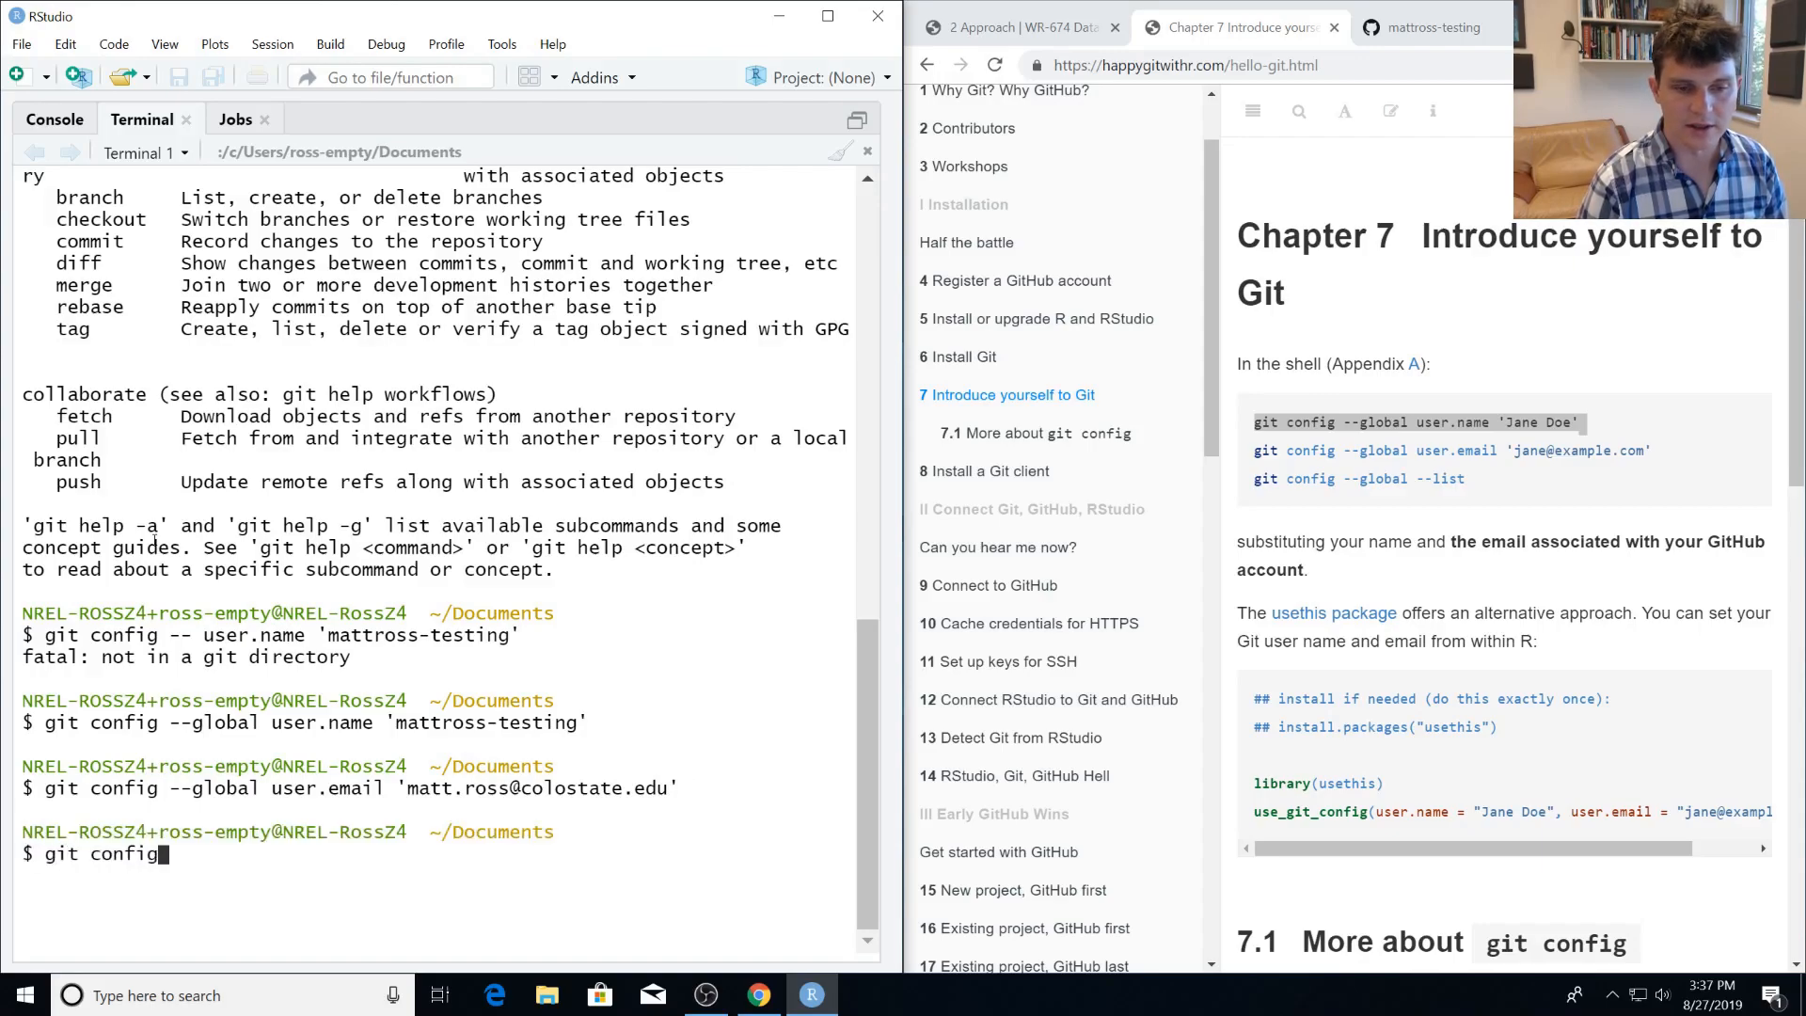
text( --globa)
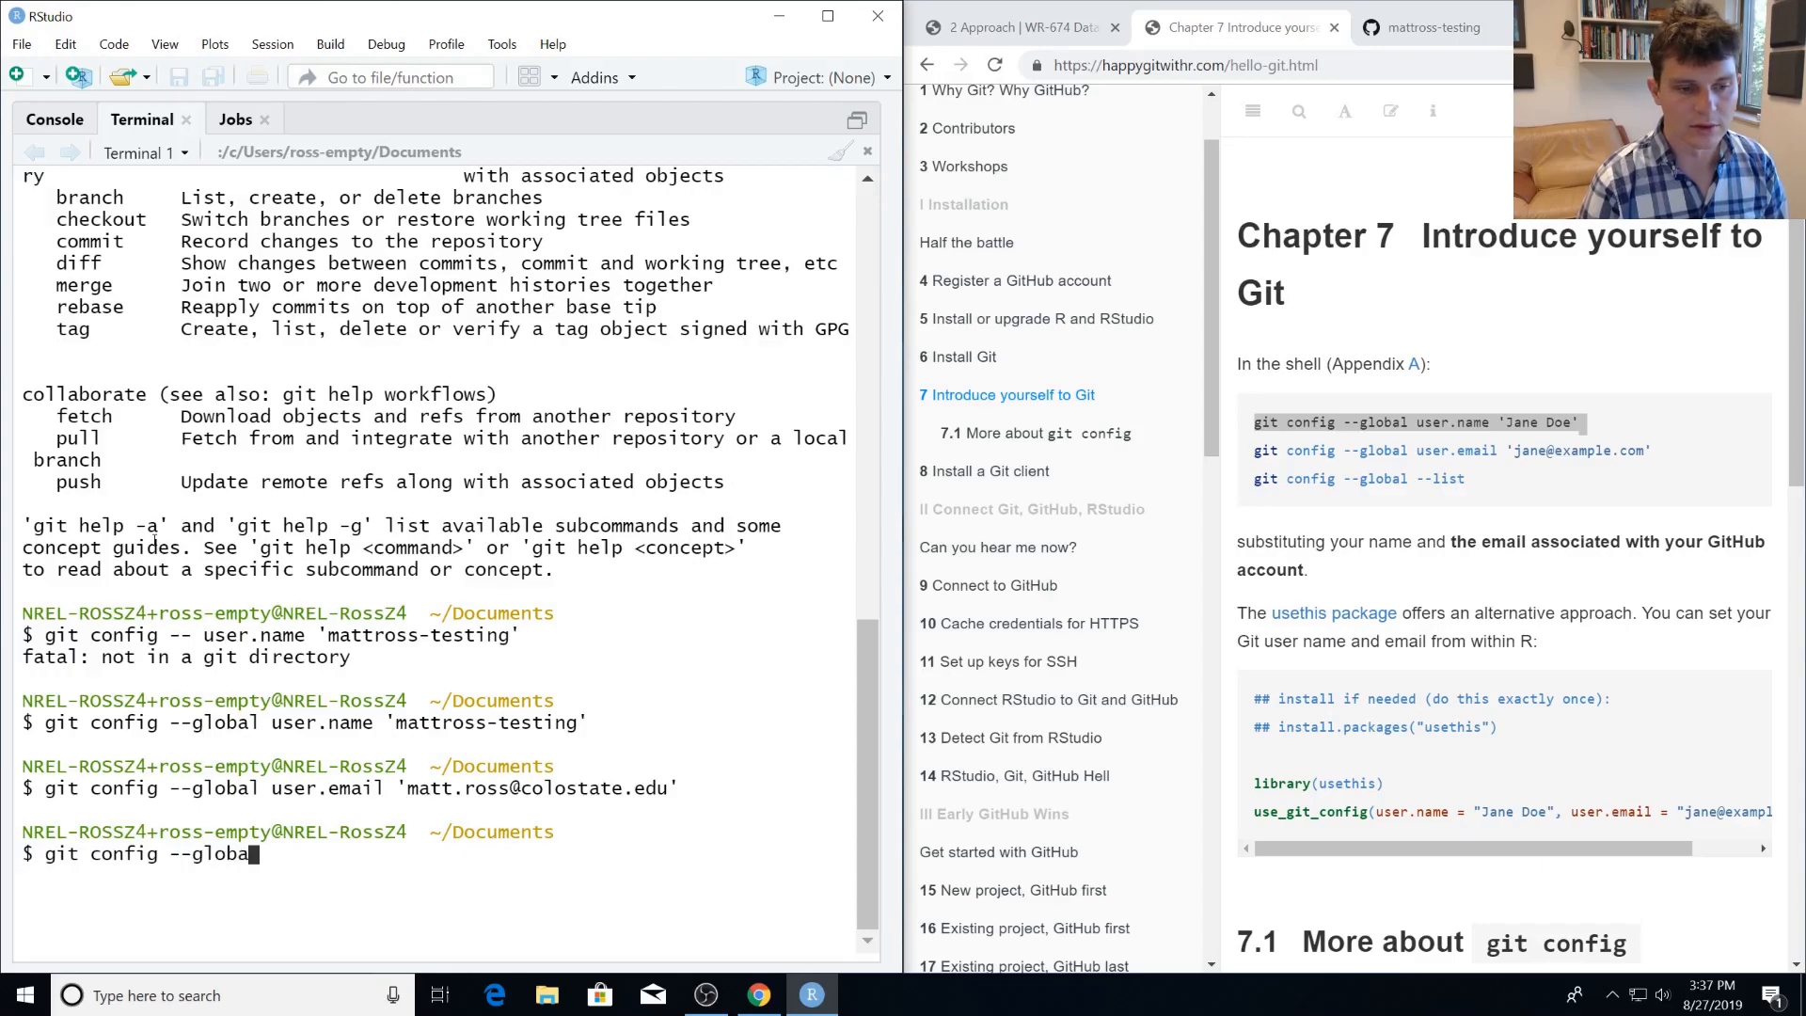
text(l --list)
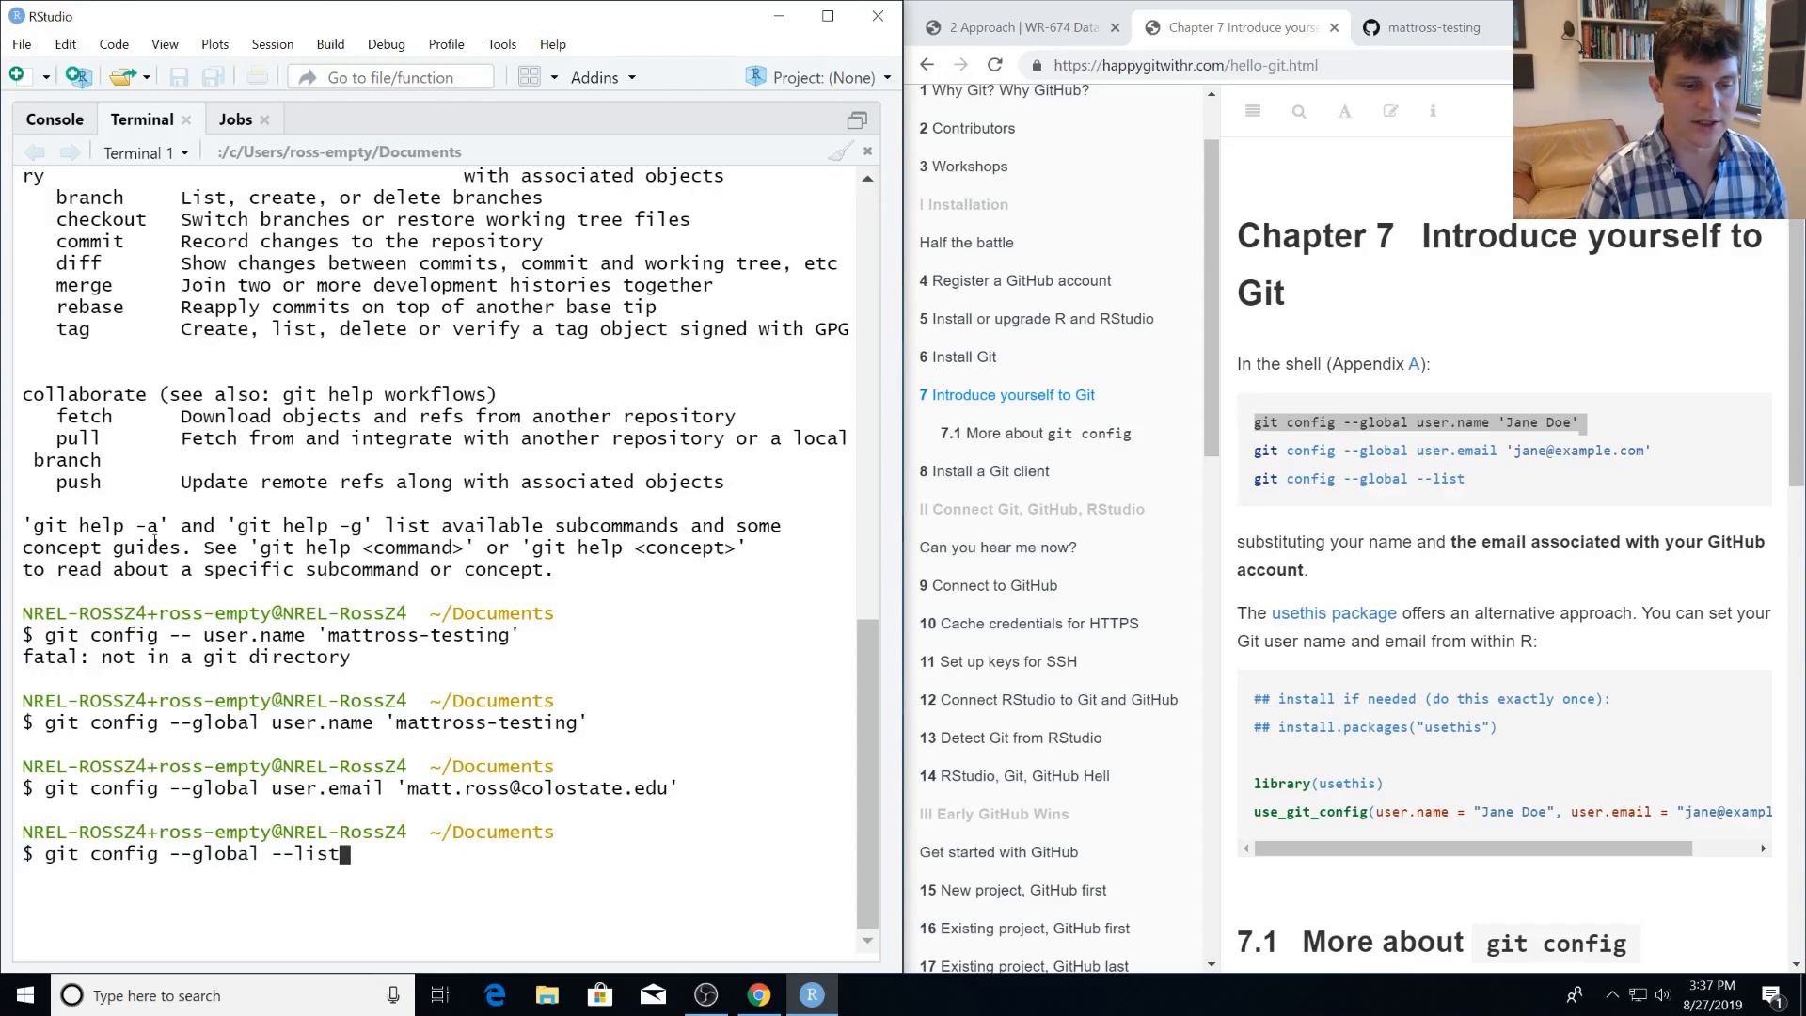
key(Return)
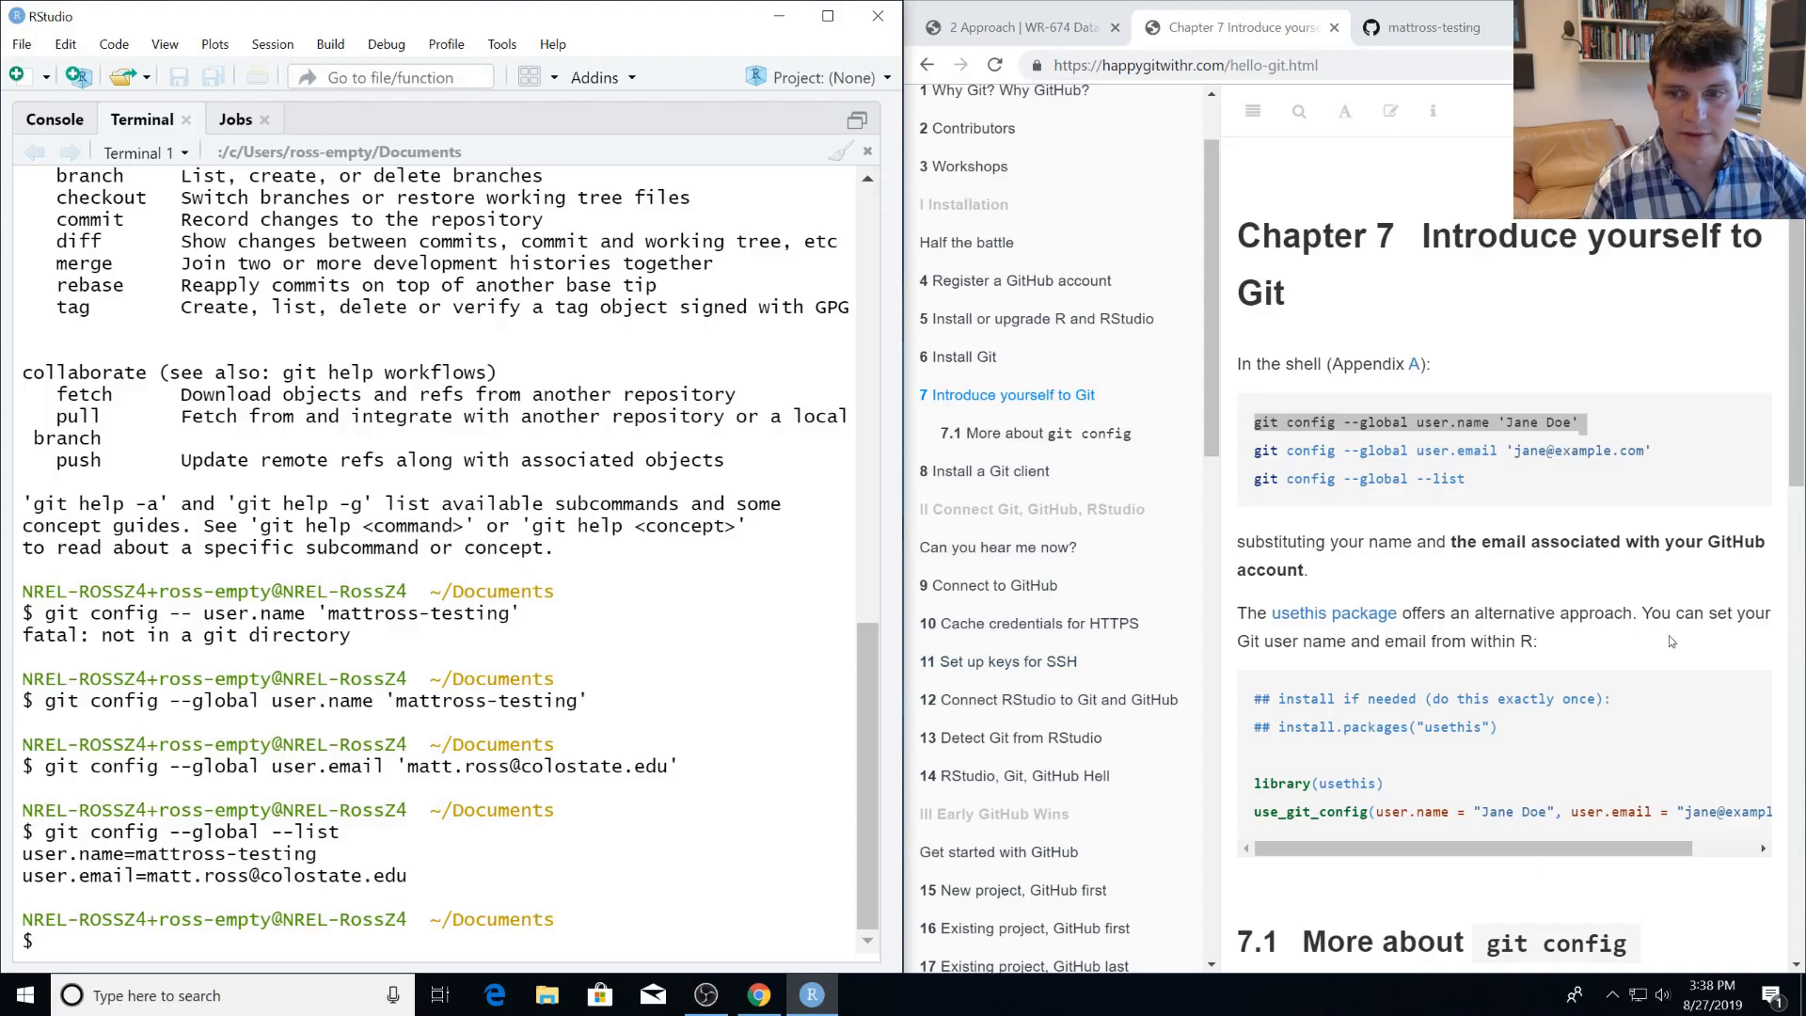
Look over the guide's Chapter 7 text on the shell commands and the alternative usethis approach.
scroll(1463, 532, down, 1)
scroll(1429, 517, up, 1)
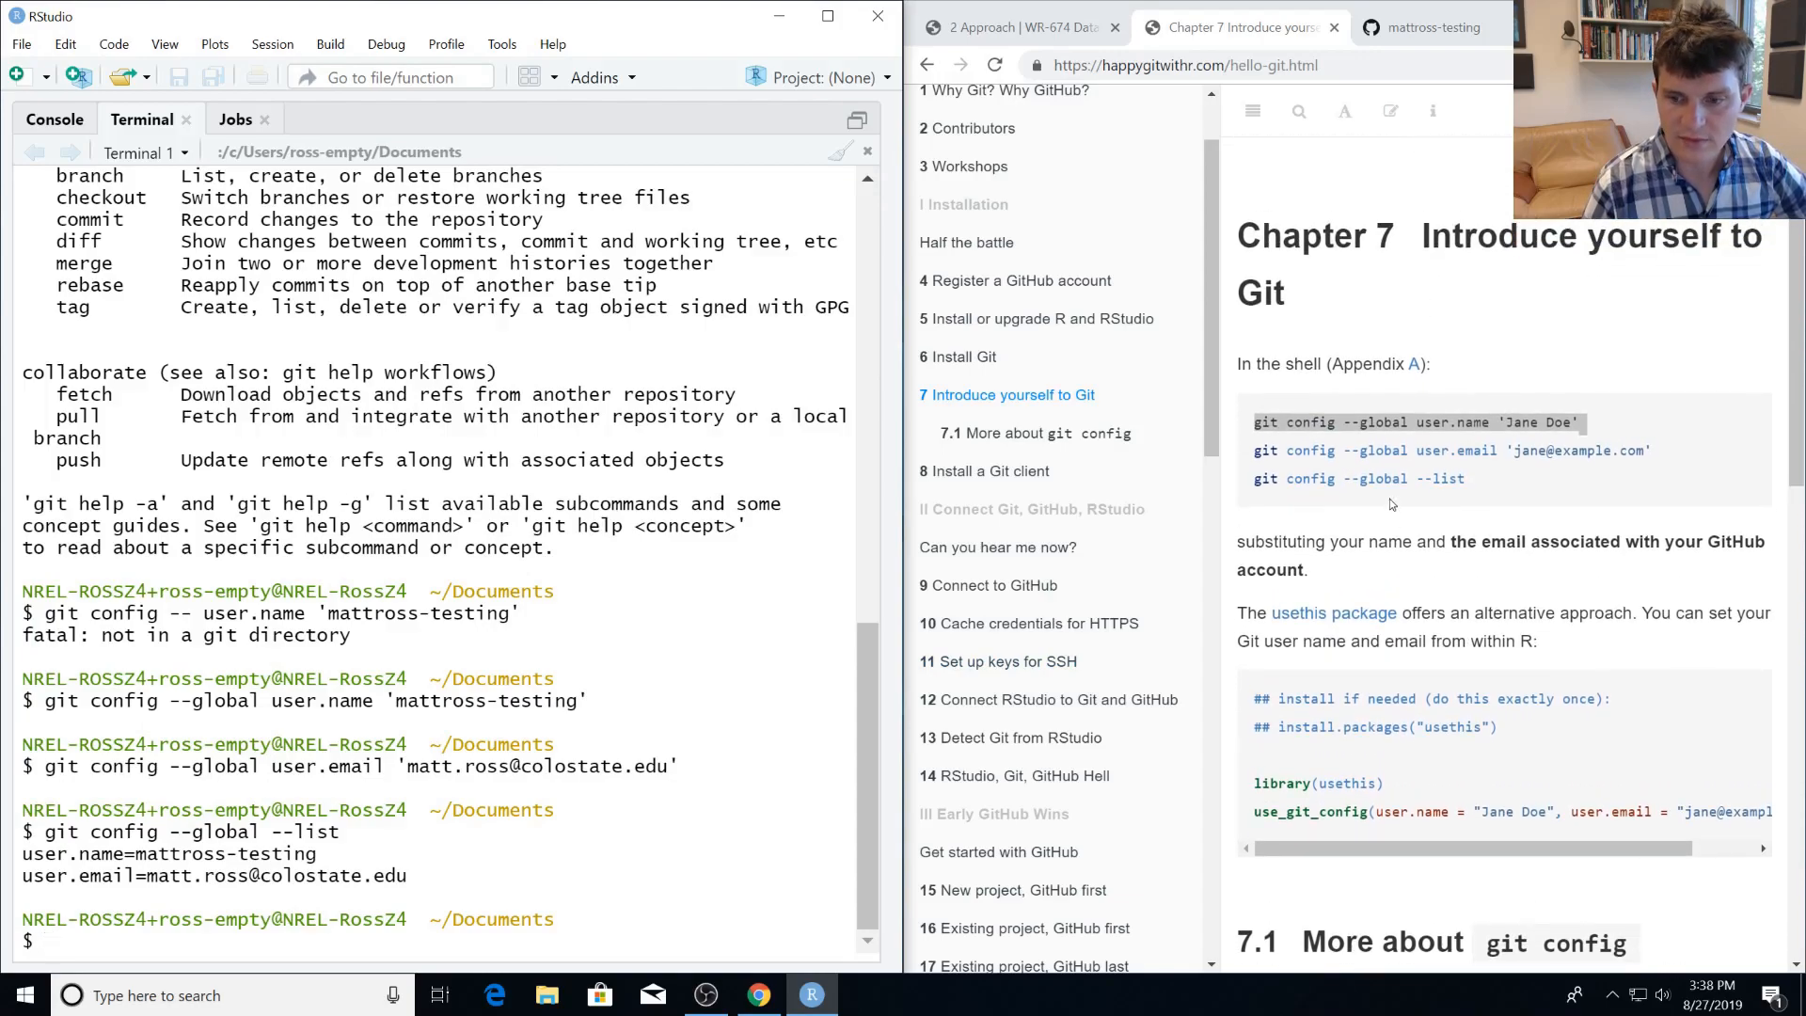
scroll(1391, 505, down, 2)
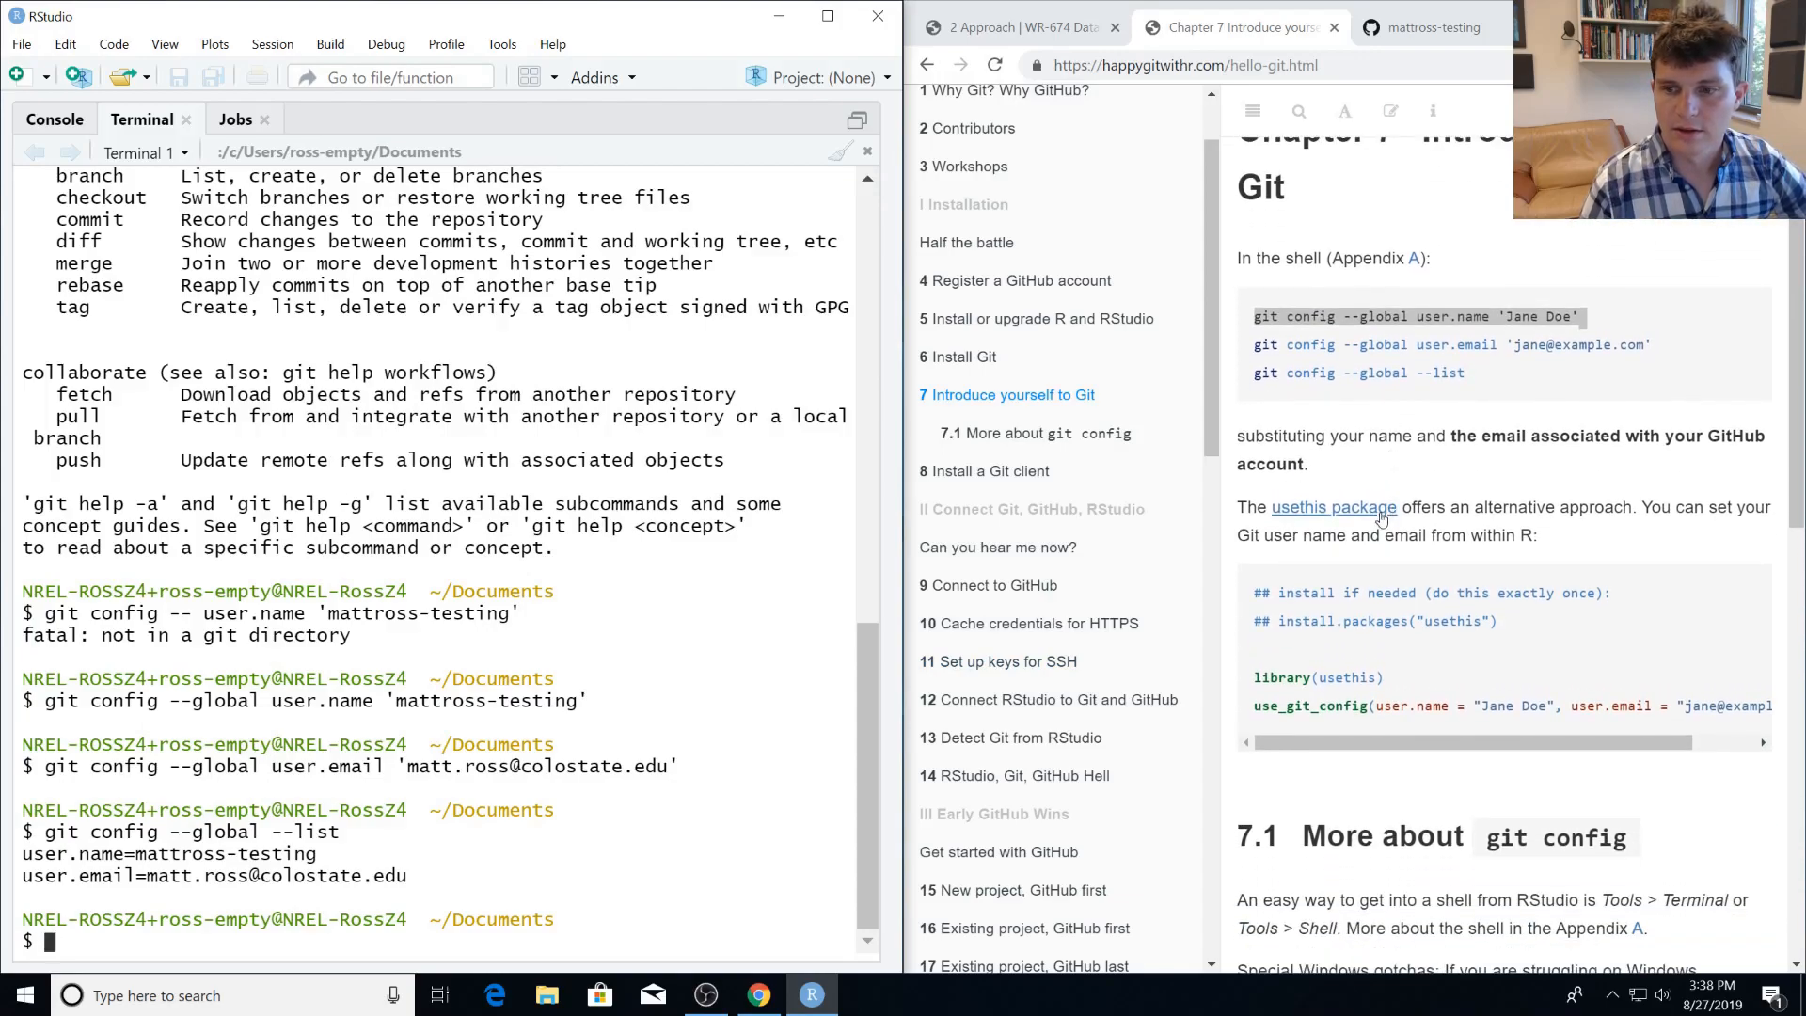
scroll(1471, 635, down, 1)
scroll(1430, 536, up, 2)
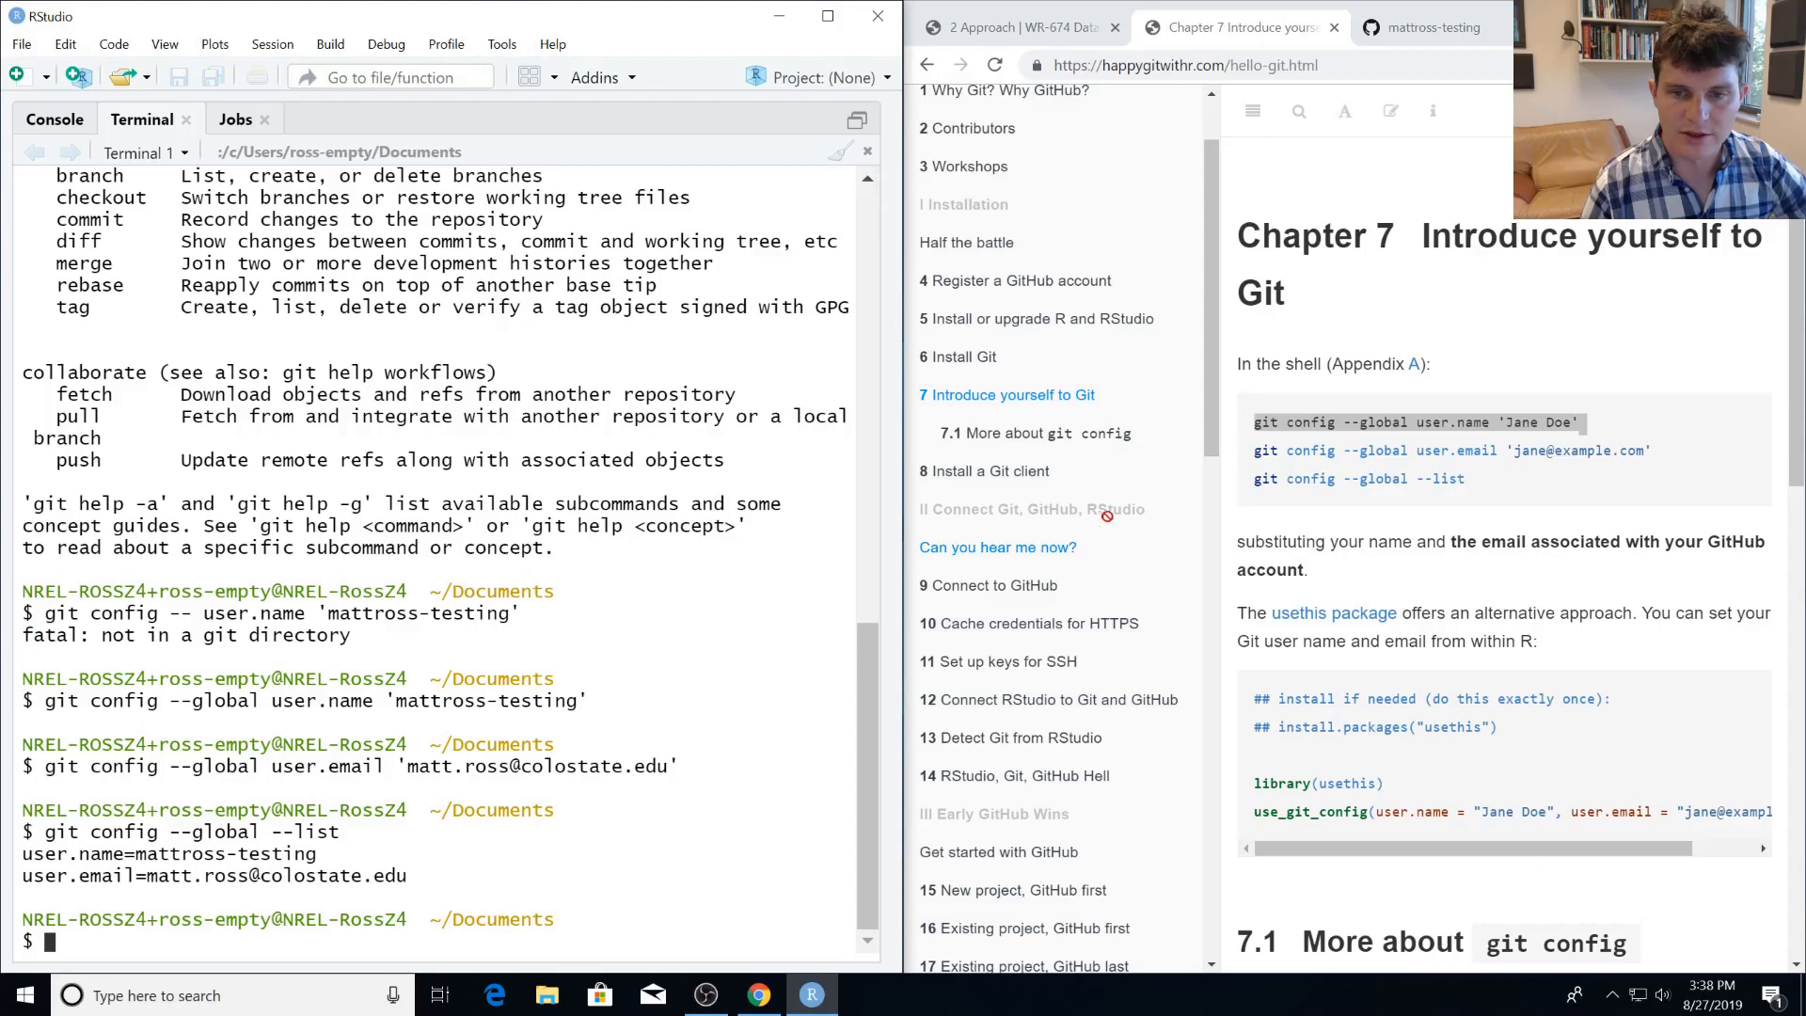
Open Chapter 8, Install a Git client, in the guide and read through to its recommended Git clients.
click(1036, 481)
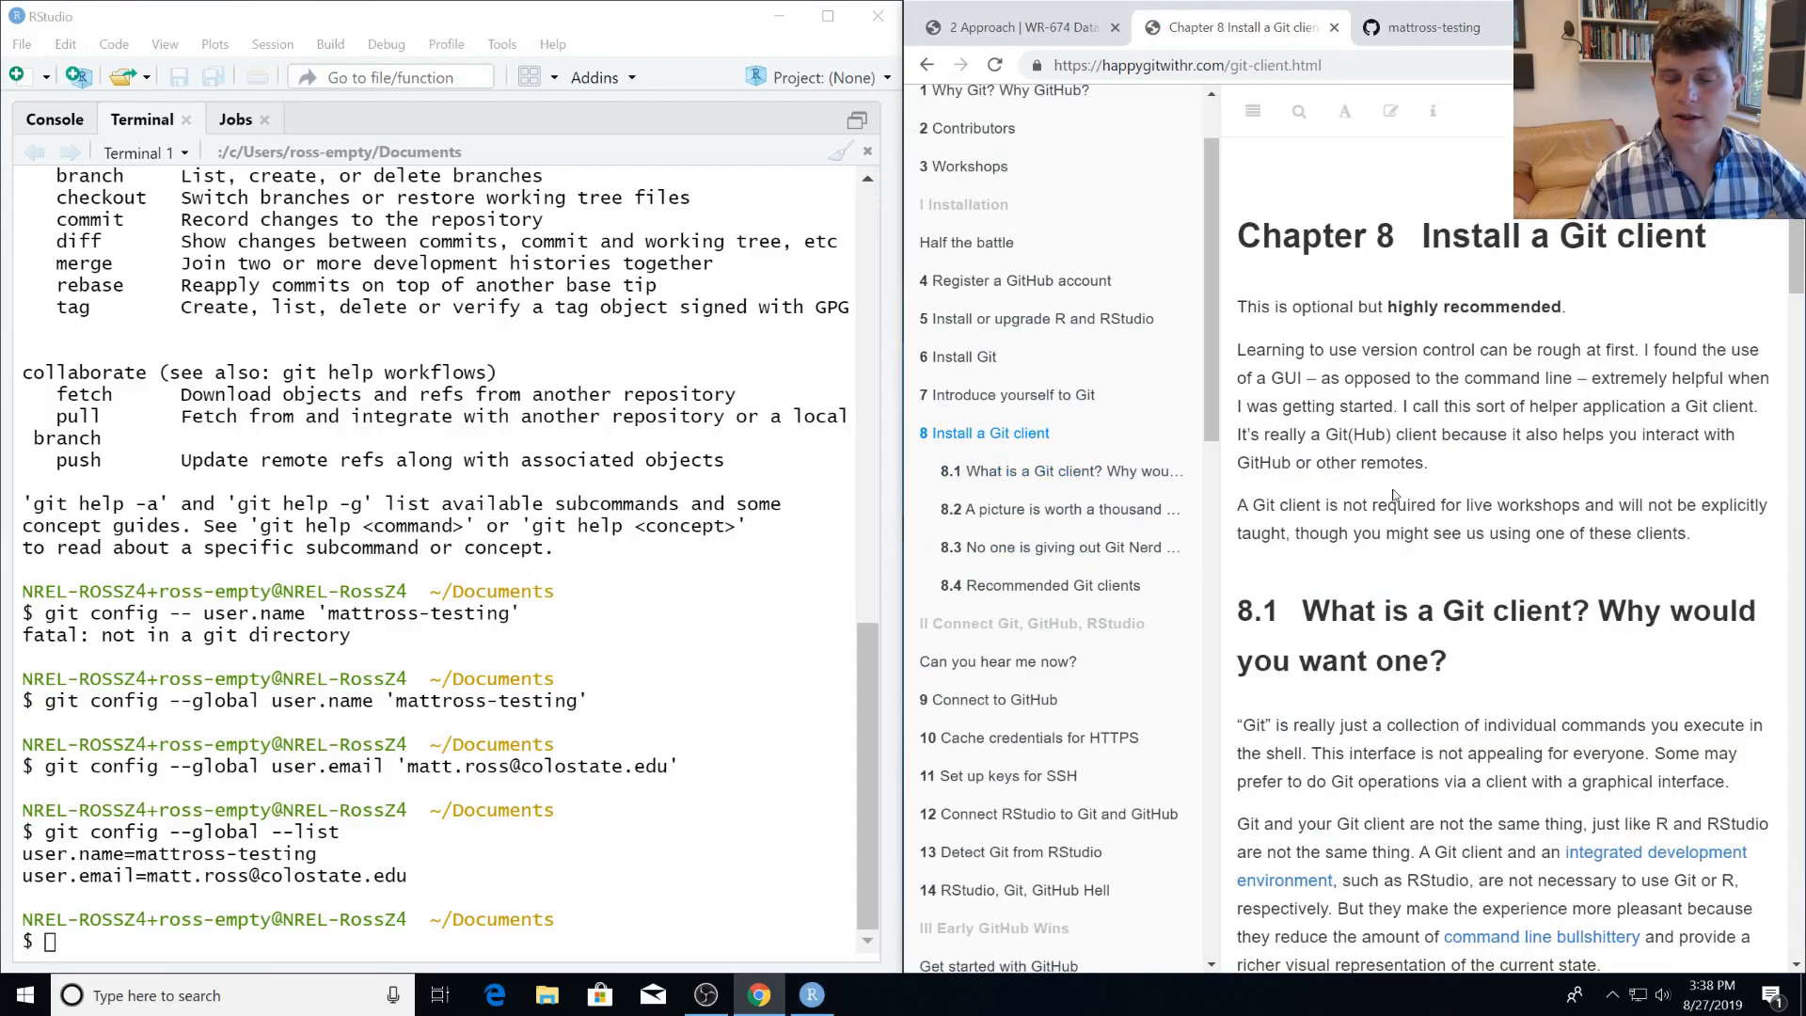
scroll(1394, 496, down, 15)
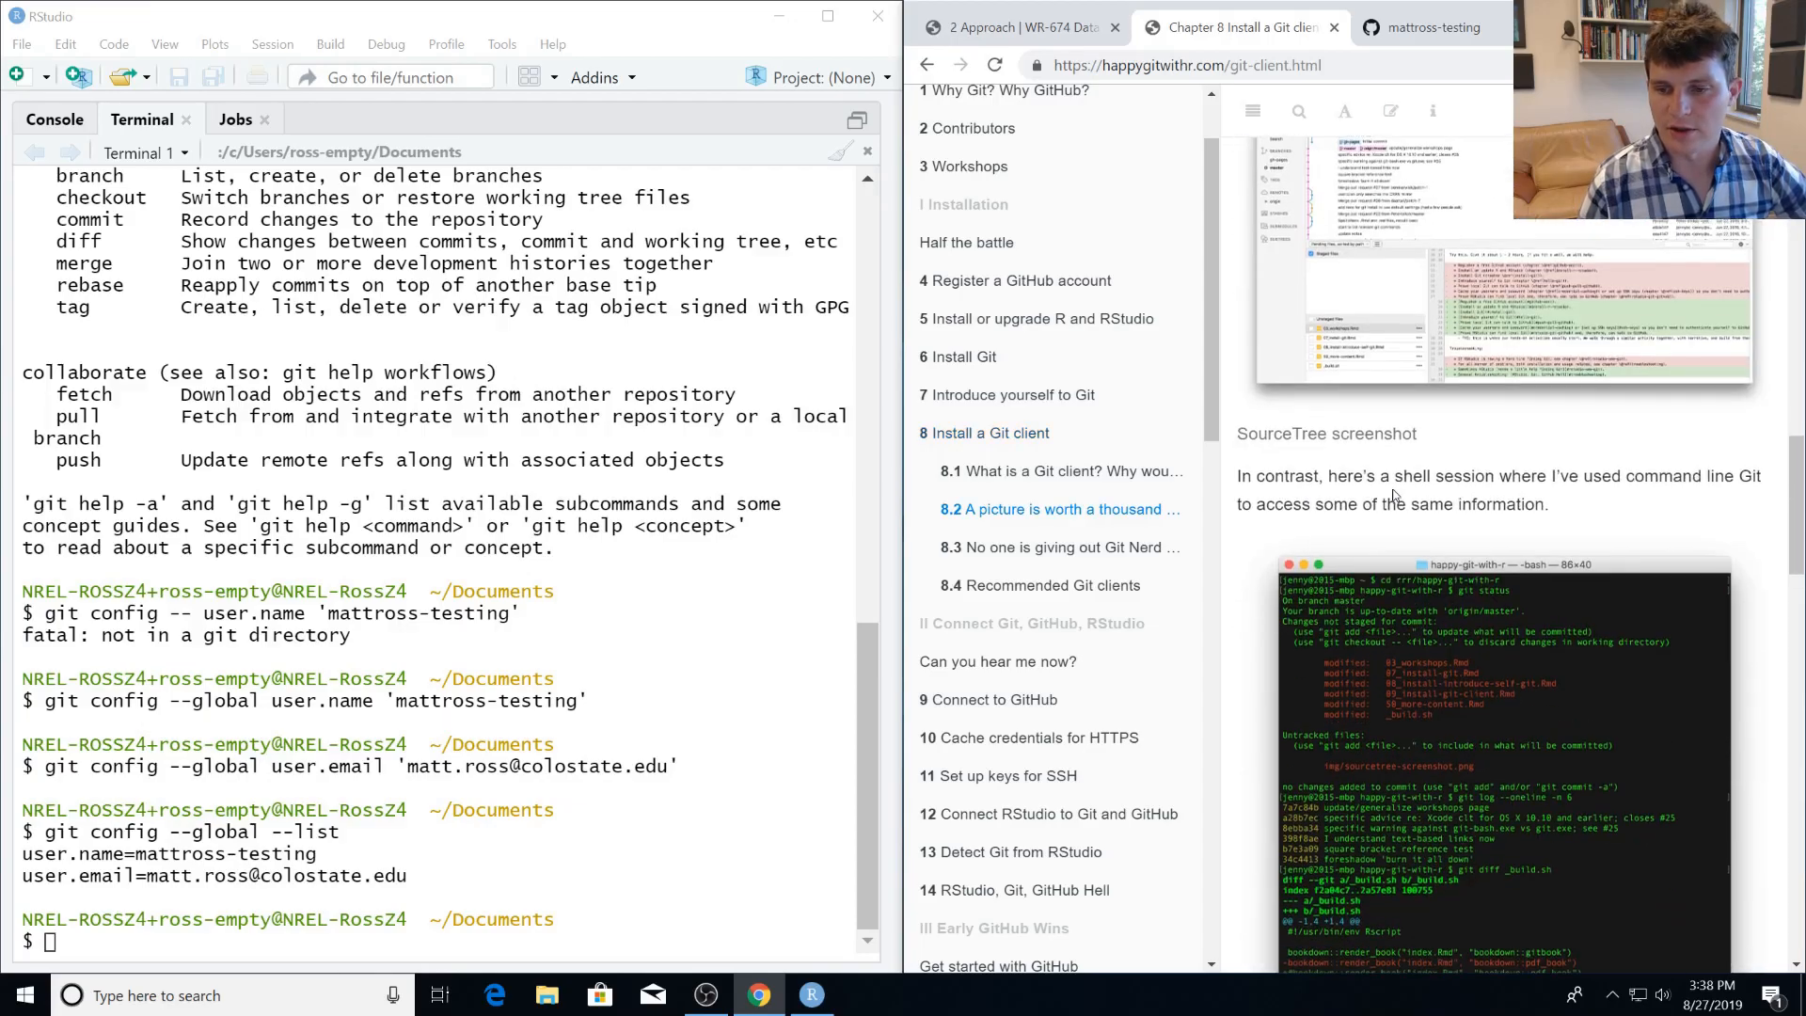
scroll(1394, 496, down, 15)
scroll(1418, 544, up, 5)
scroll(1418, 547, down, 2)
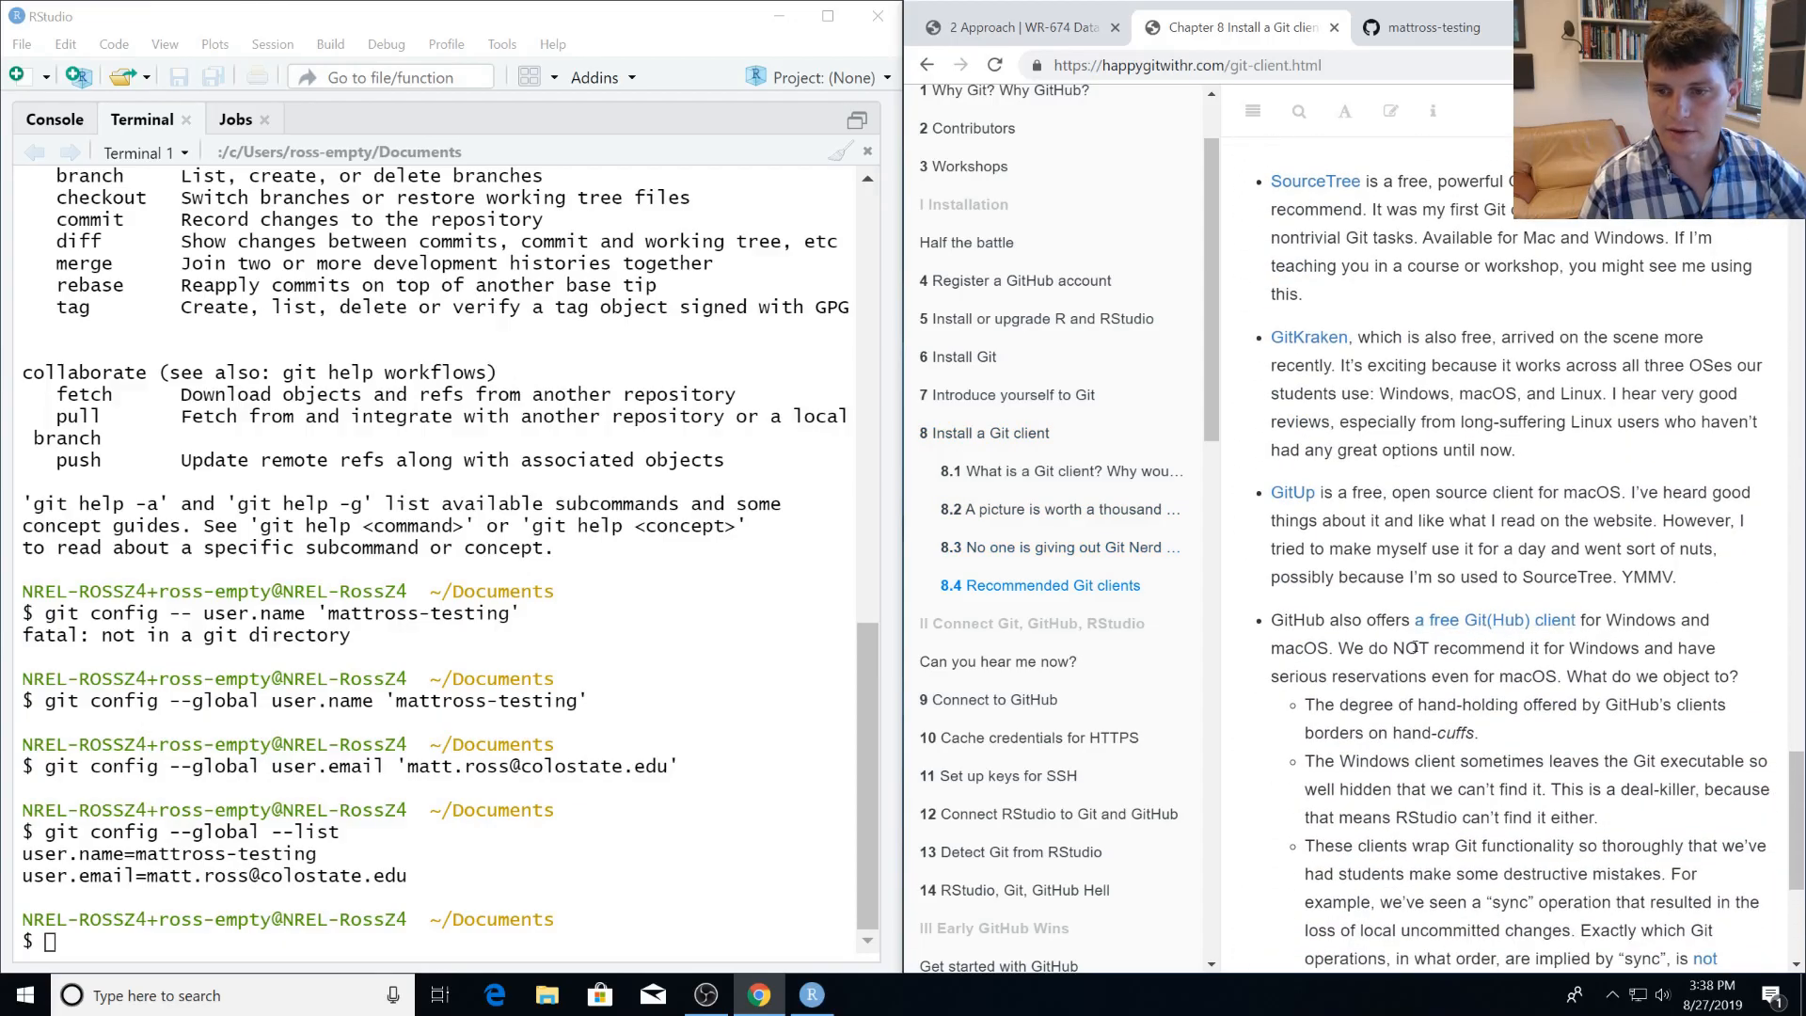
scroll(1454, 659, down, 5)
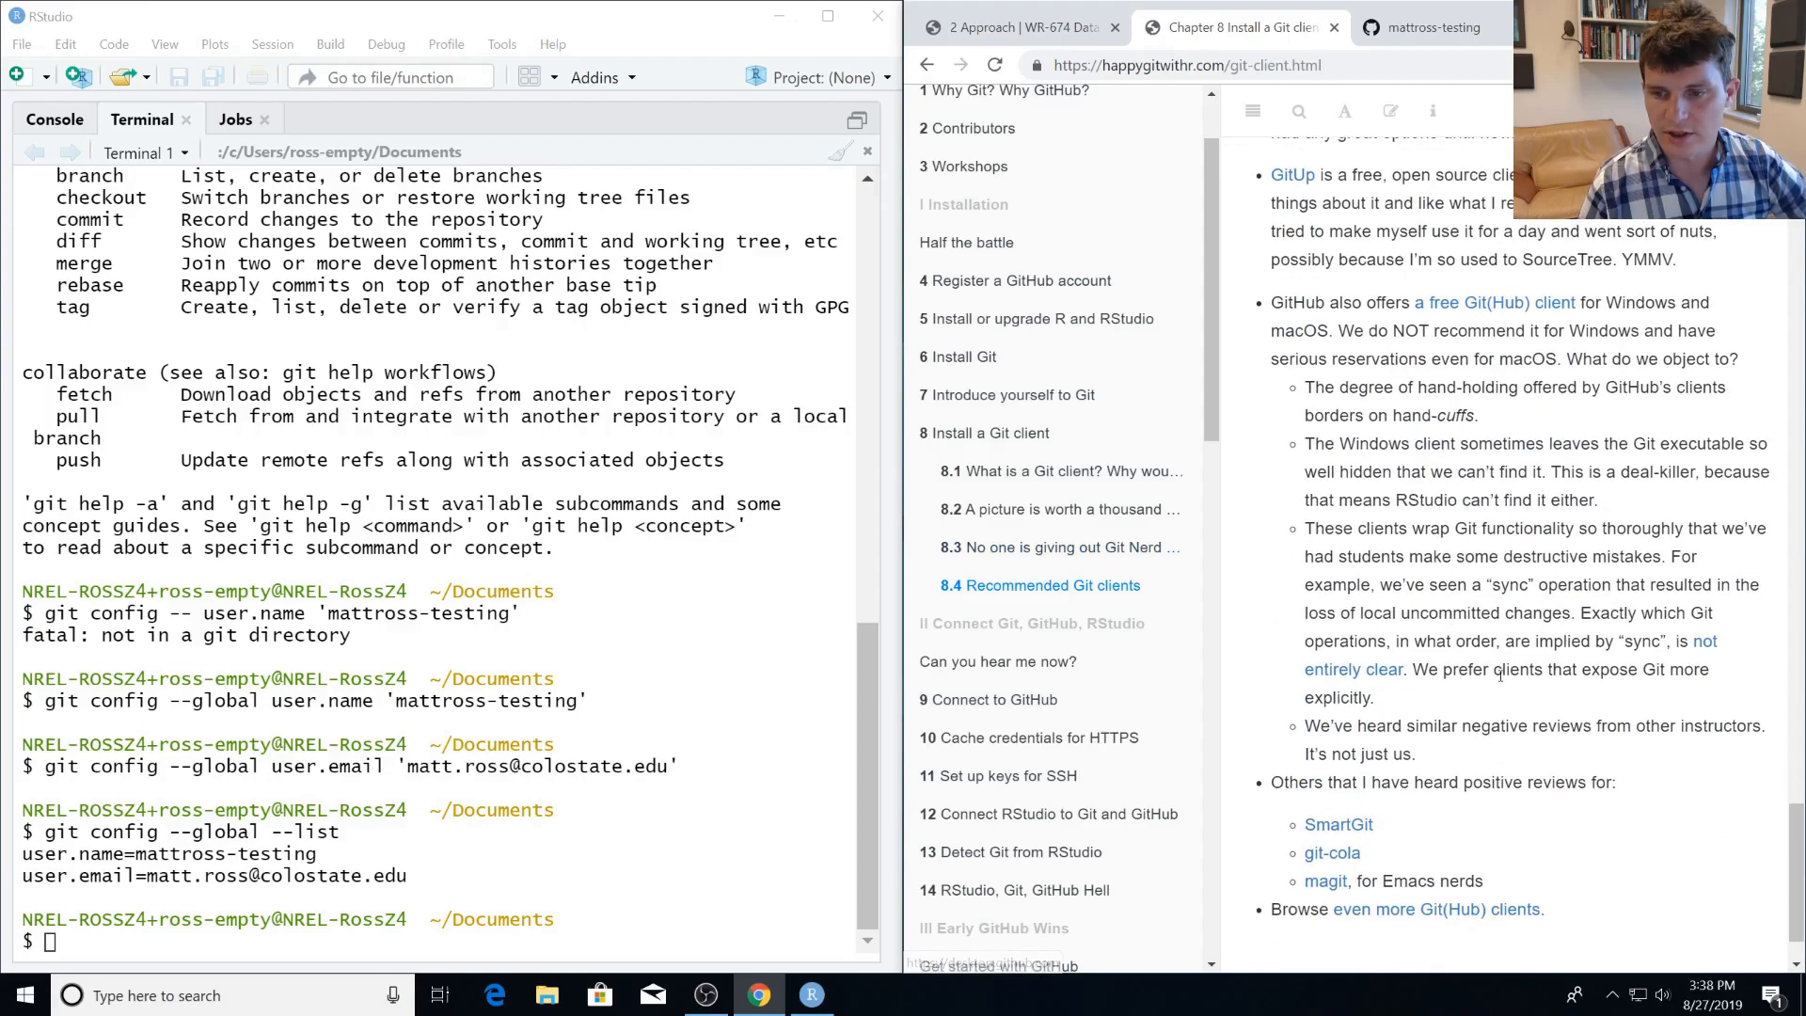
scroll(1495, 701, up, 6)
scroll(1495, 701, down, 1)
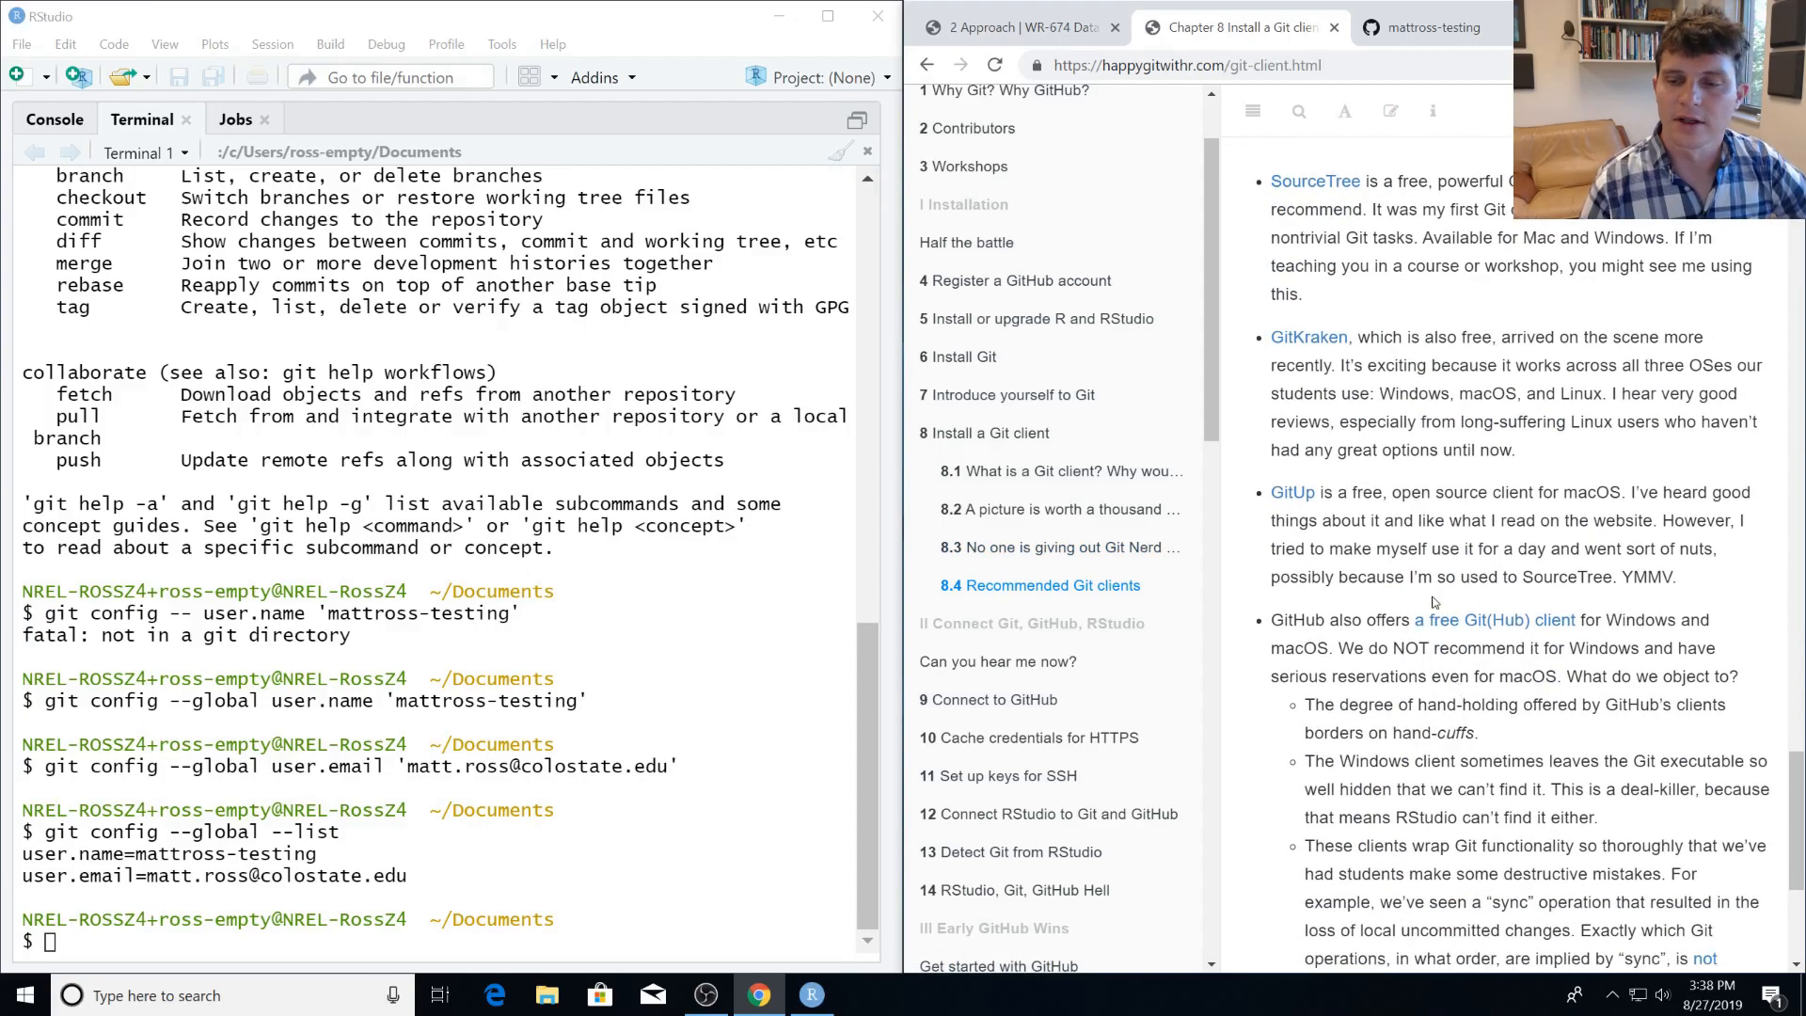
Open Chapter 9, Connect to GitHub, in the guide and read section 9.1 on making a repo.
scroll(1399, 617, up, 2)
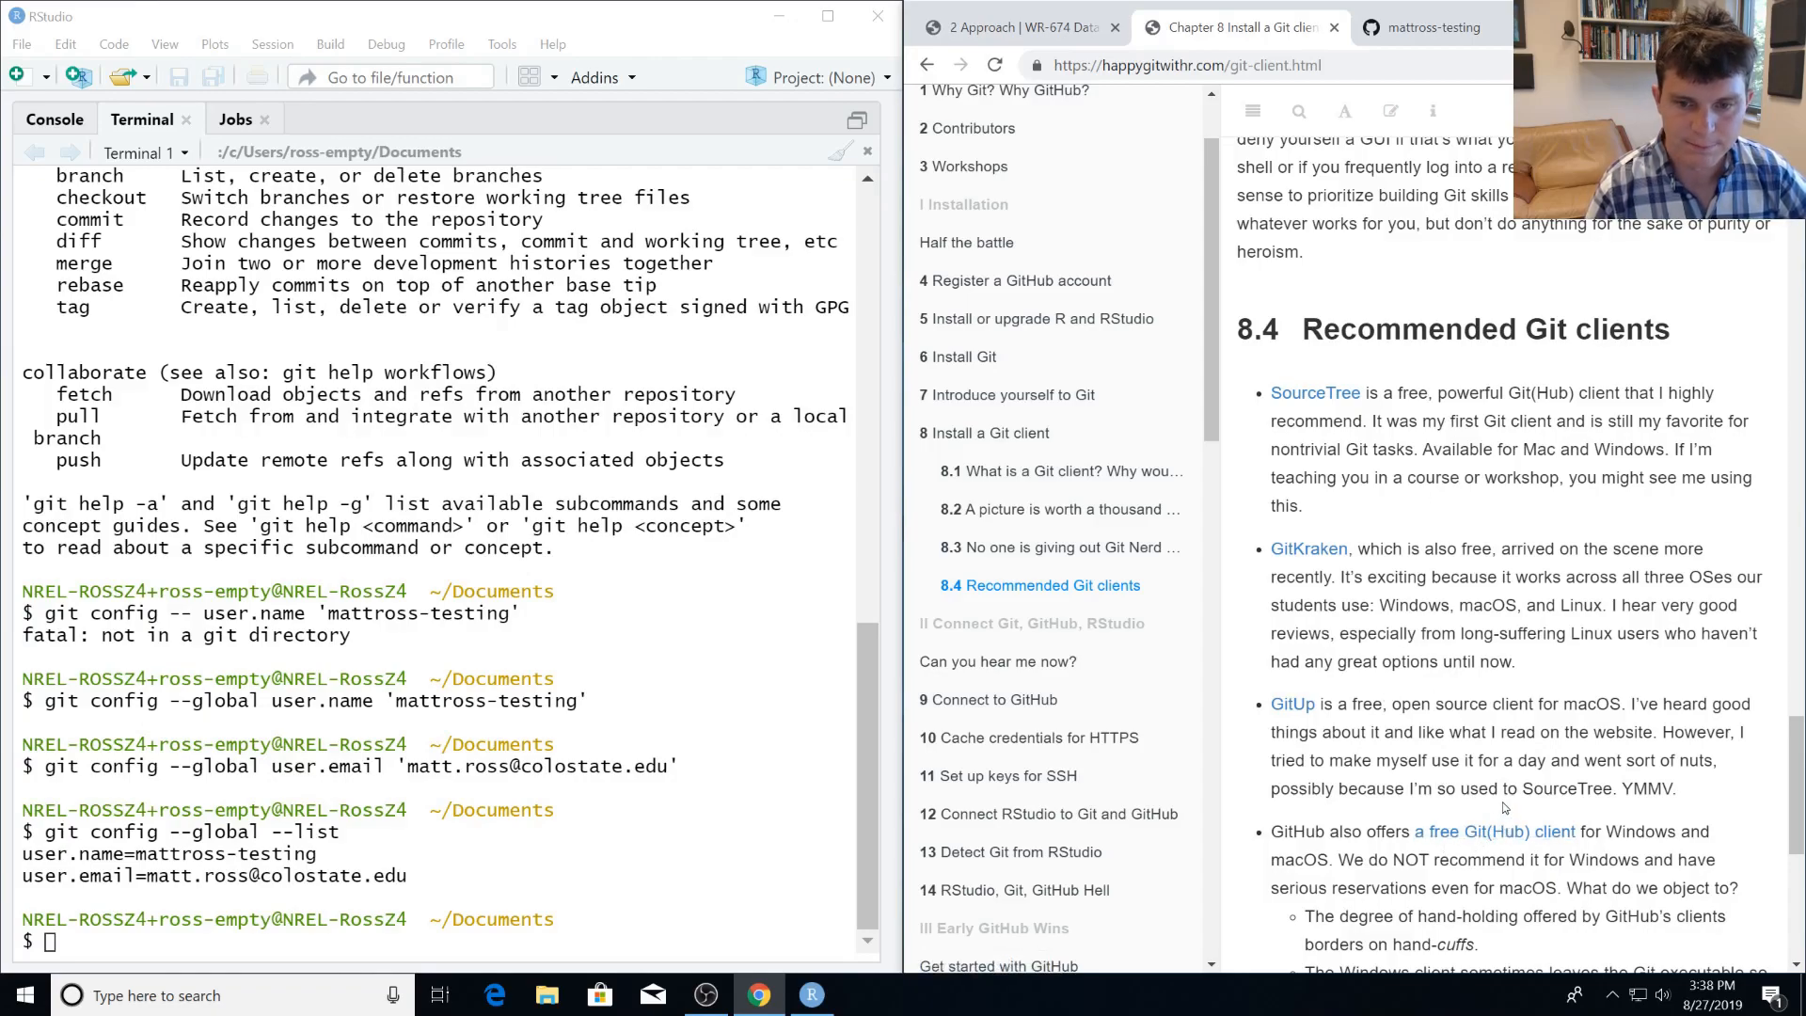
click(1024, 663)
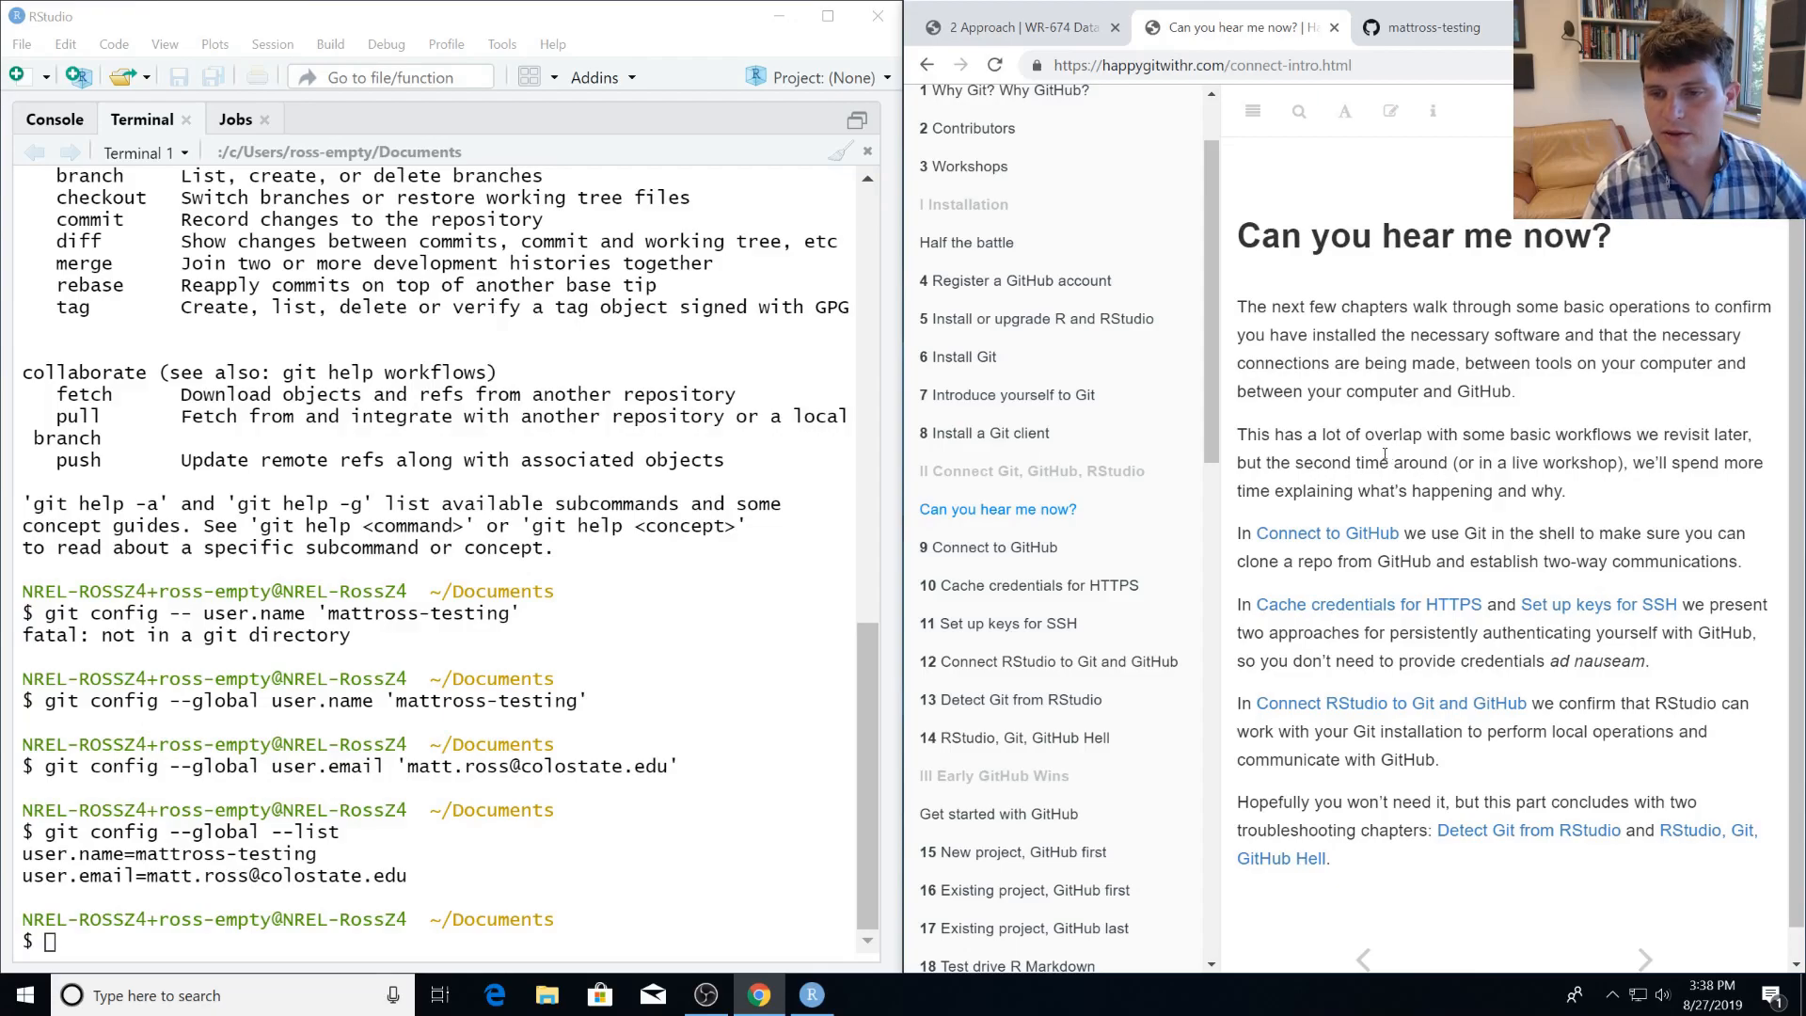
click(1021, 549)
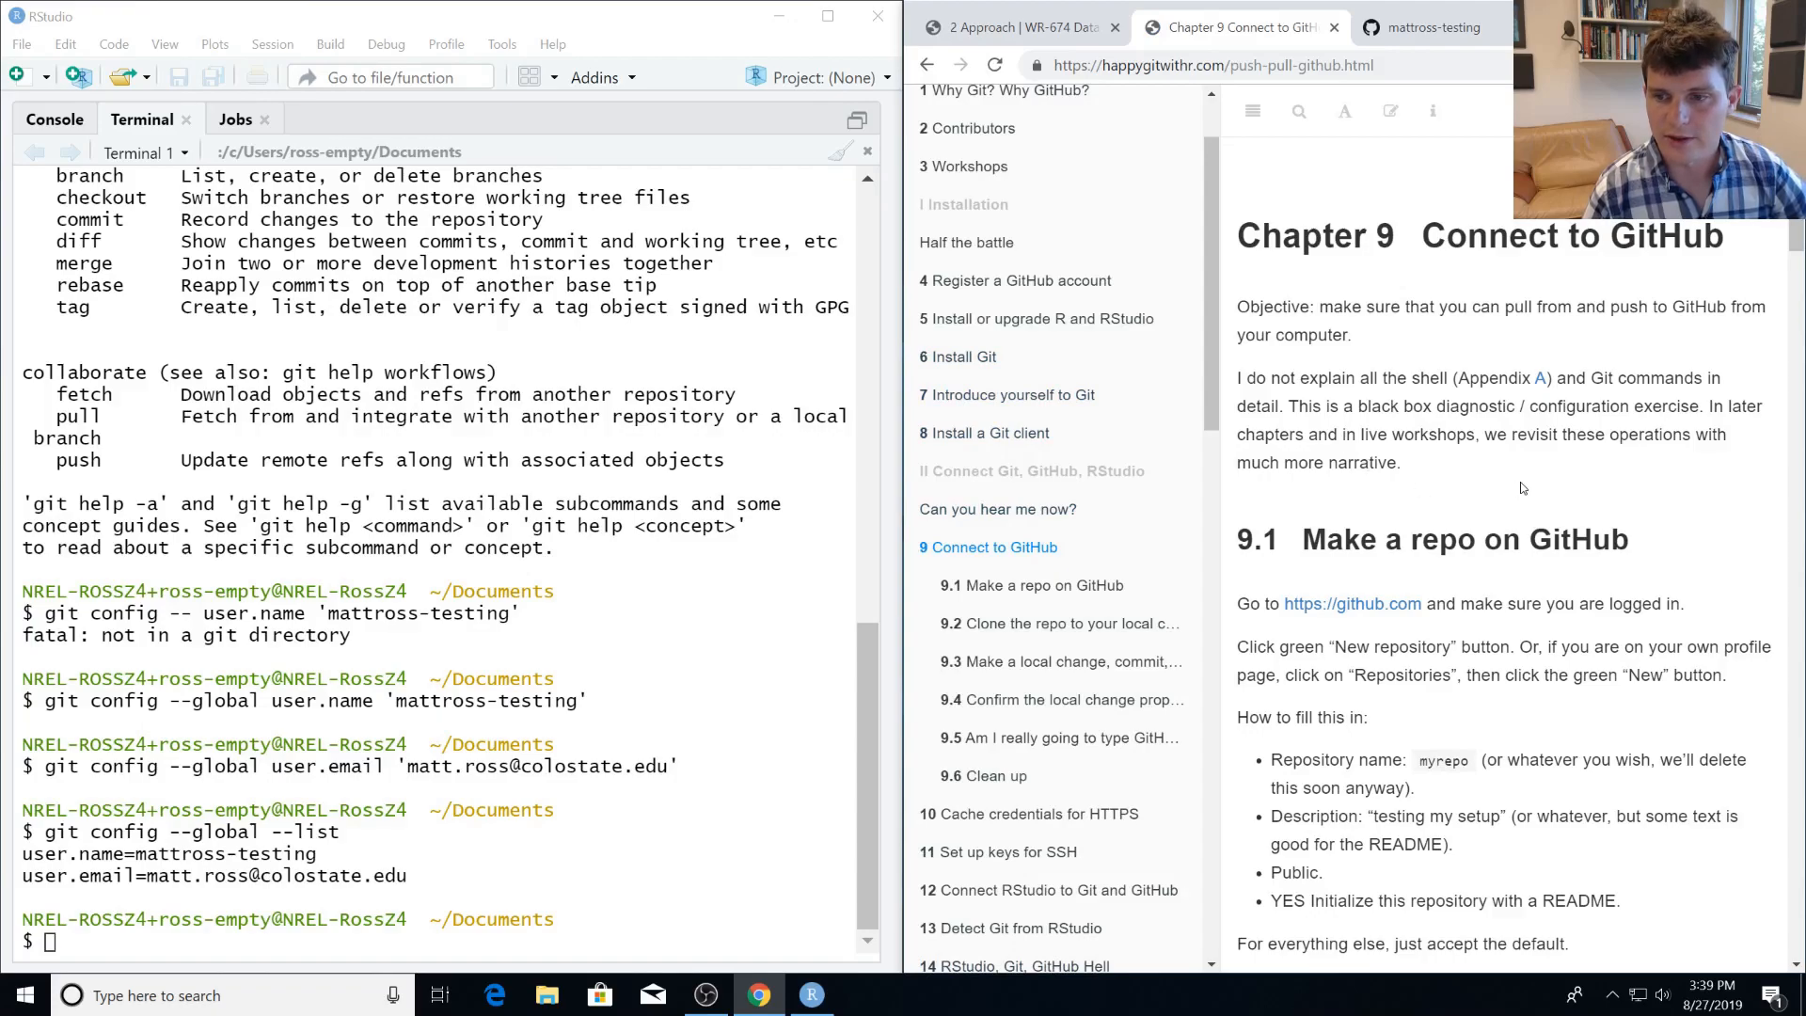
scroll(1419, 560, down, 1)
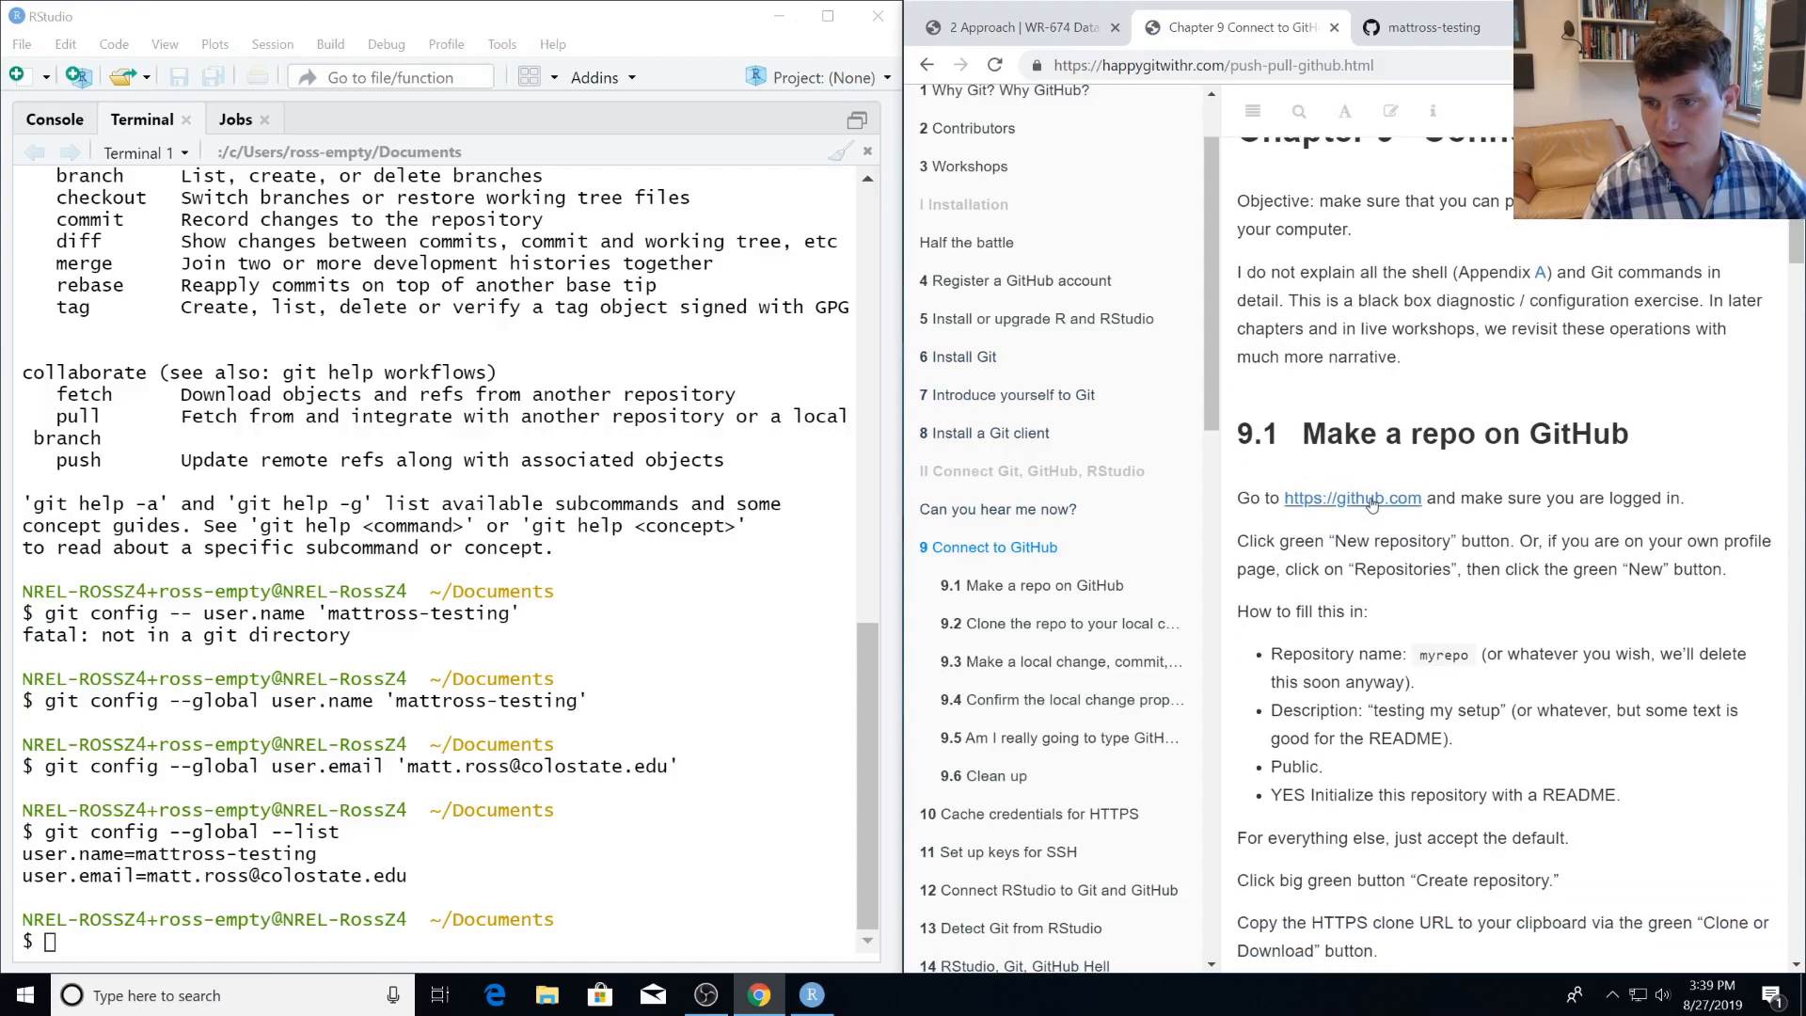
Start a new repository from the GitHub account's repository list and name it testing1.
click(1453, 13)
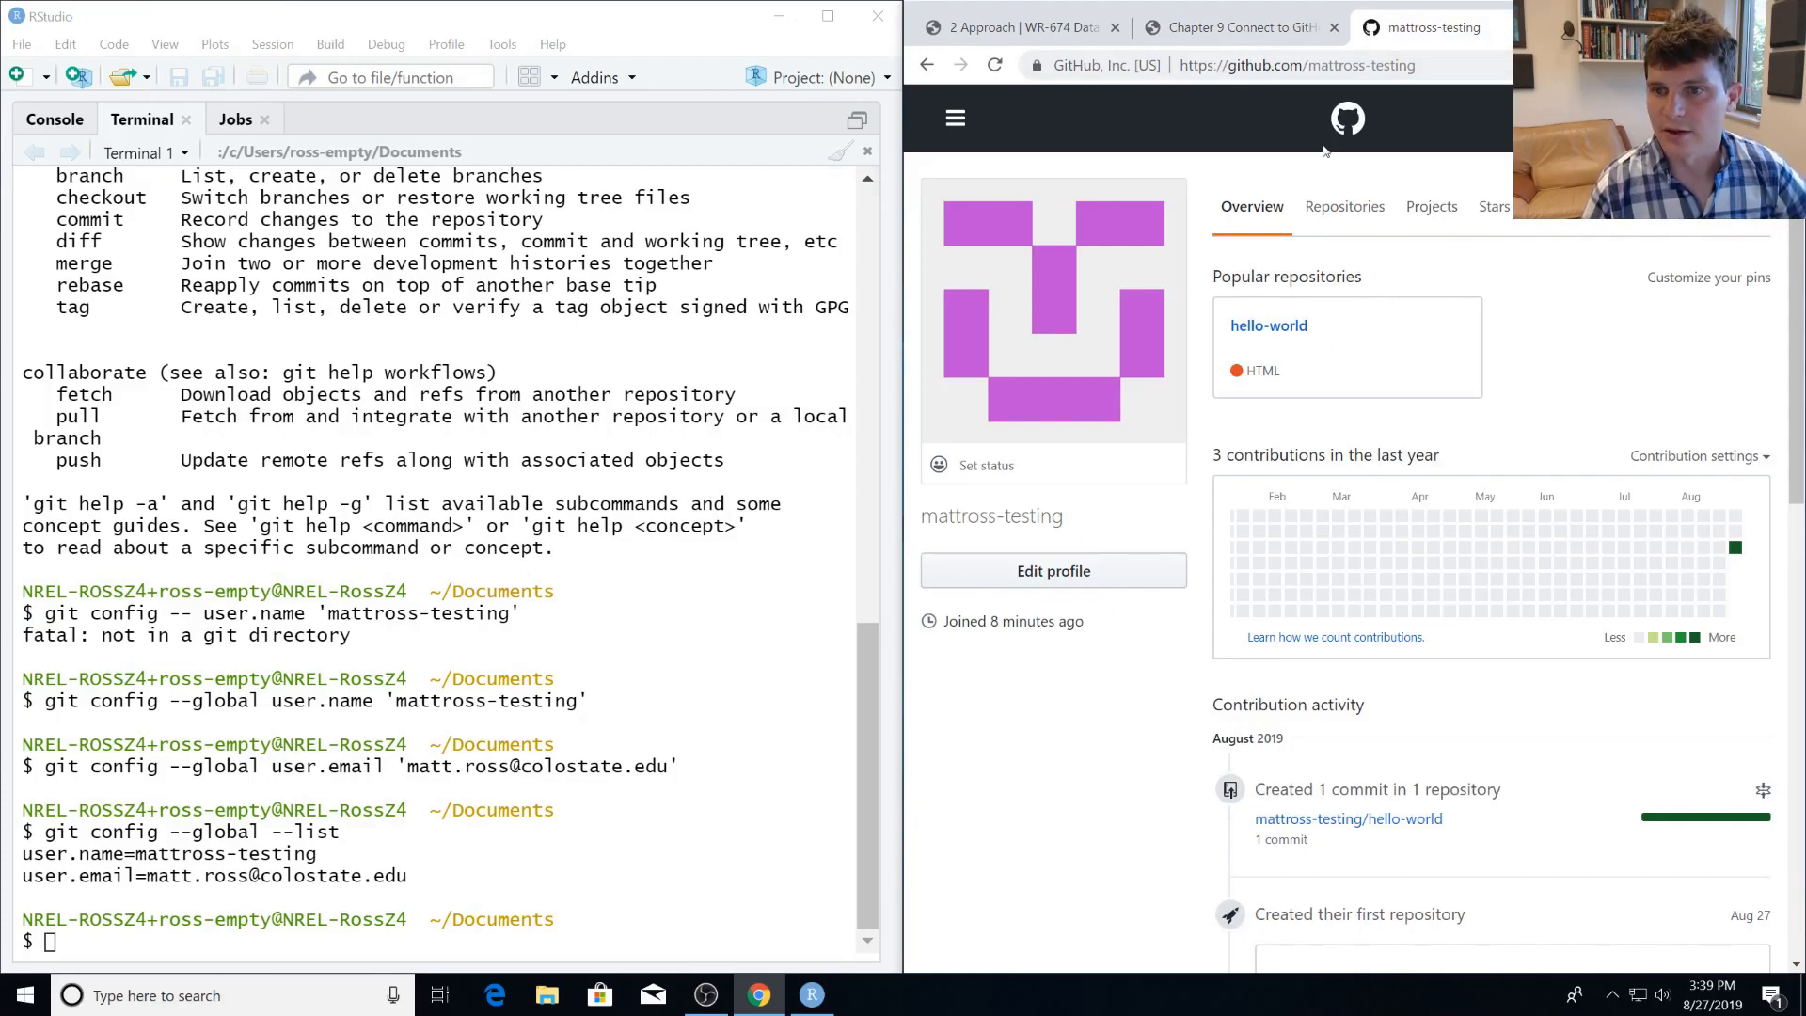
click(1332, 207)
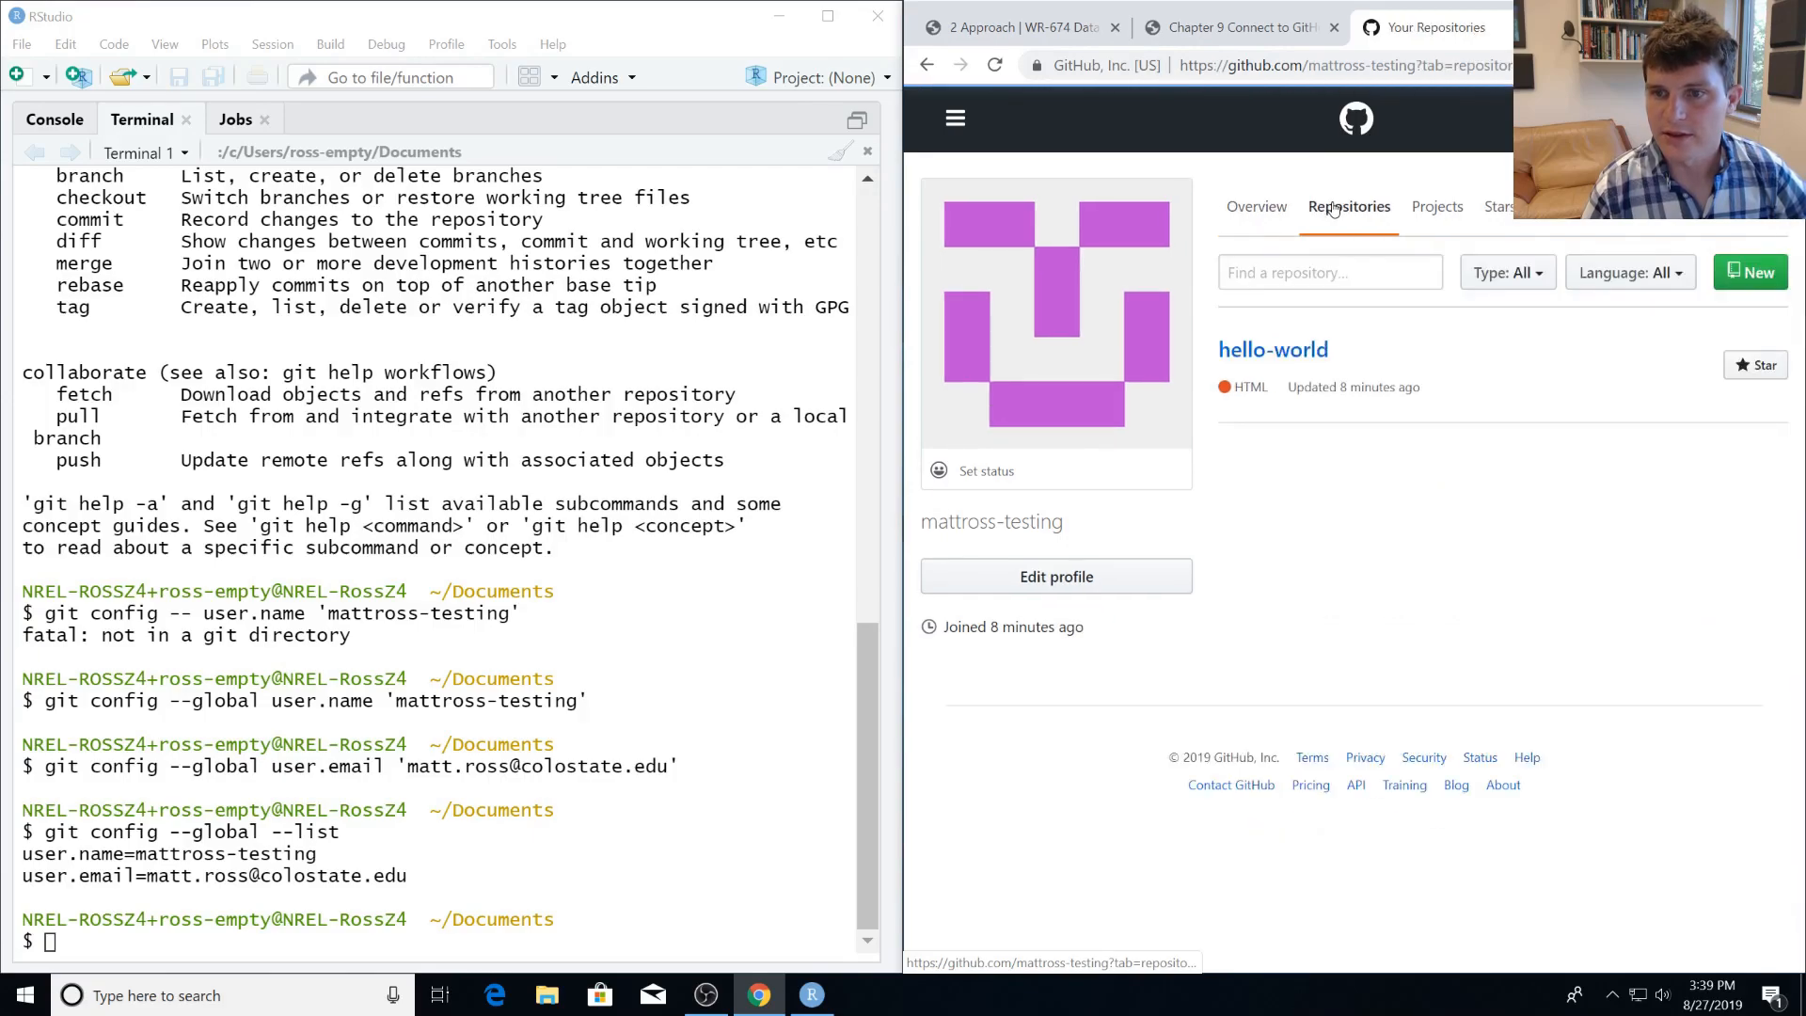
click(1751, 280)
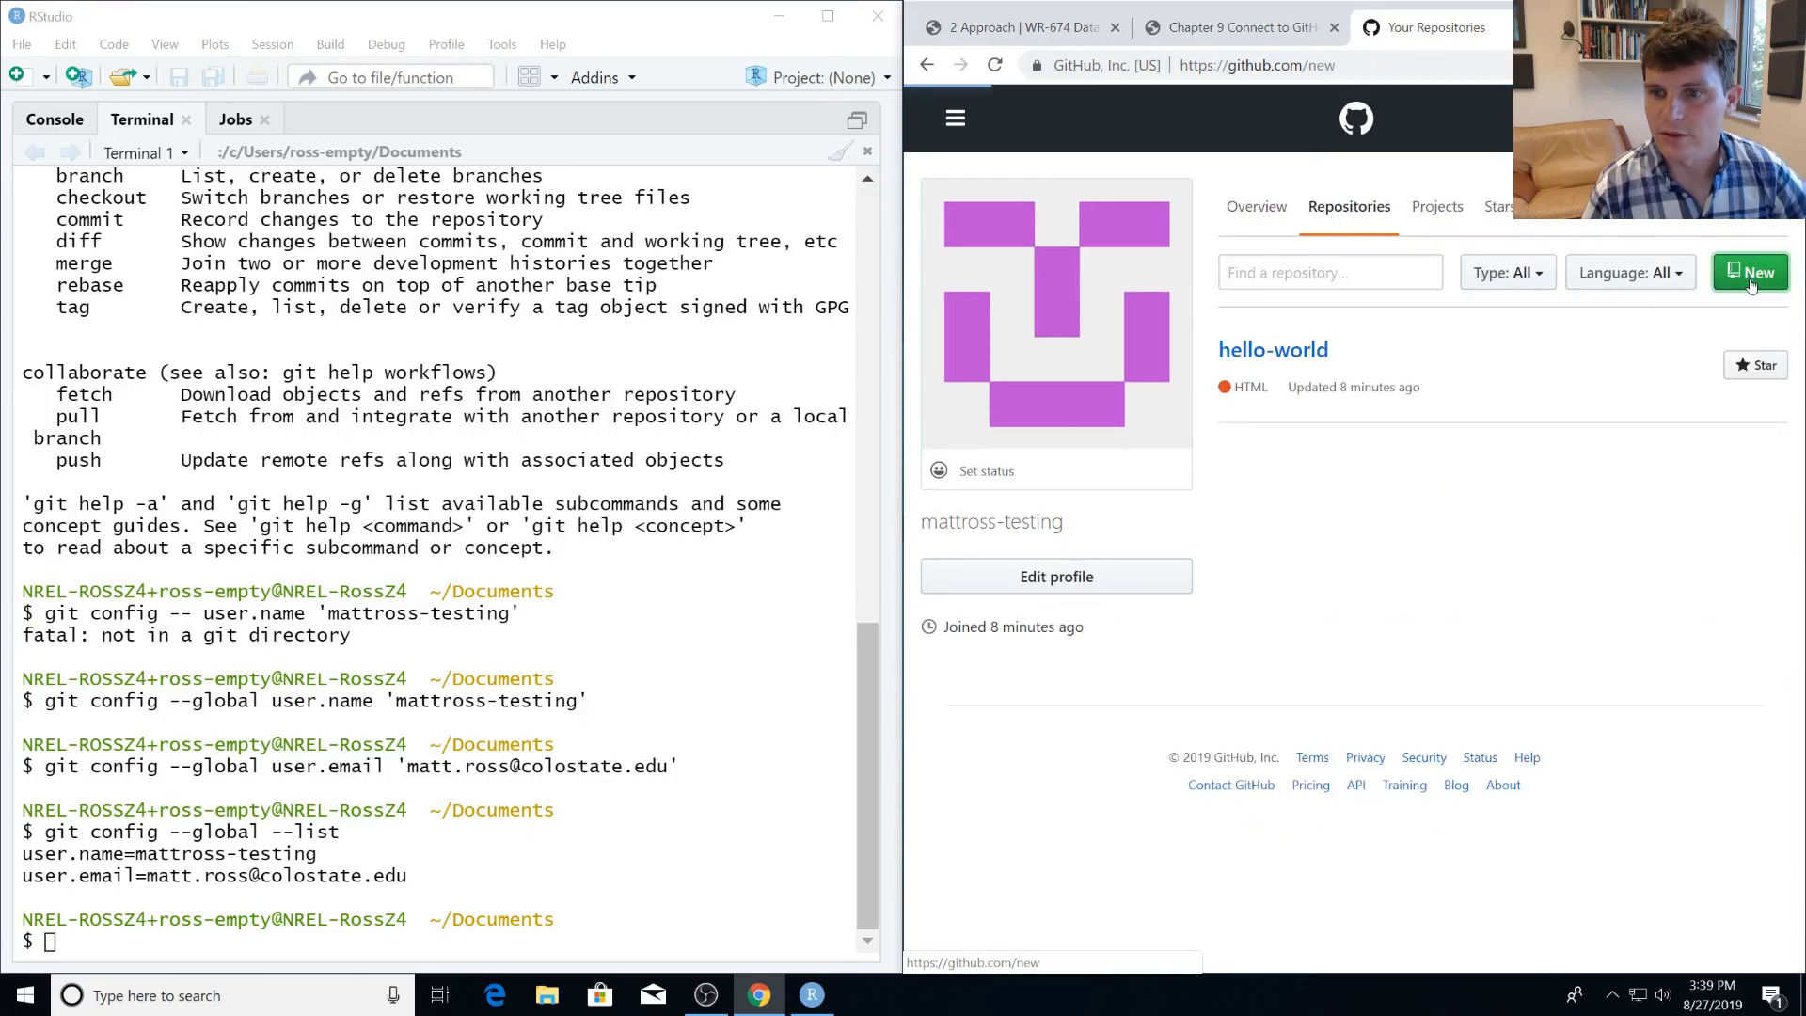
click(1312, 510)
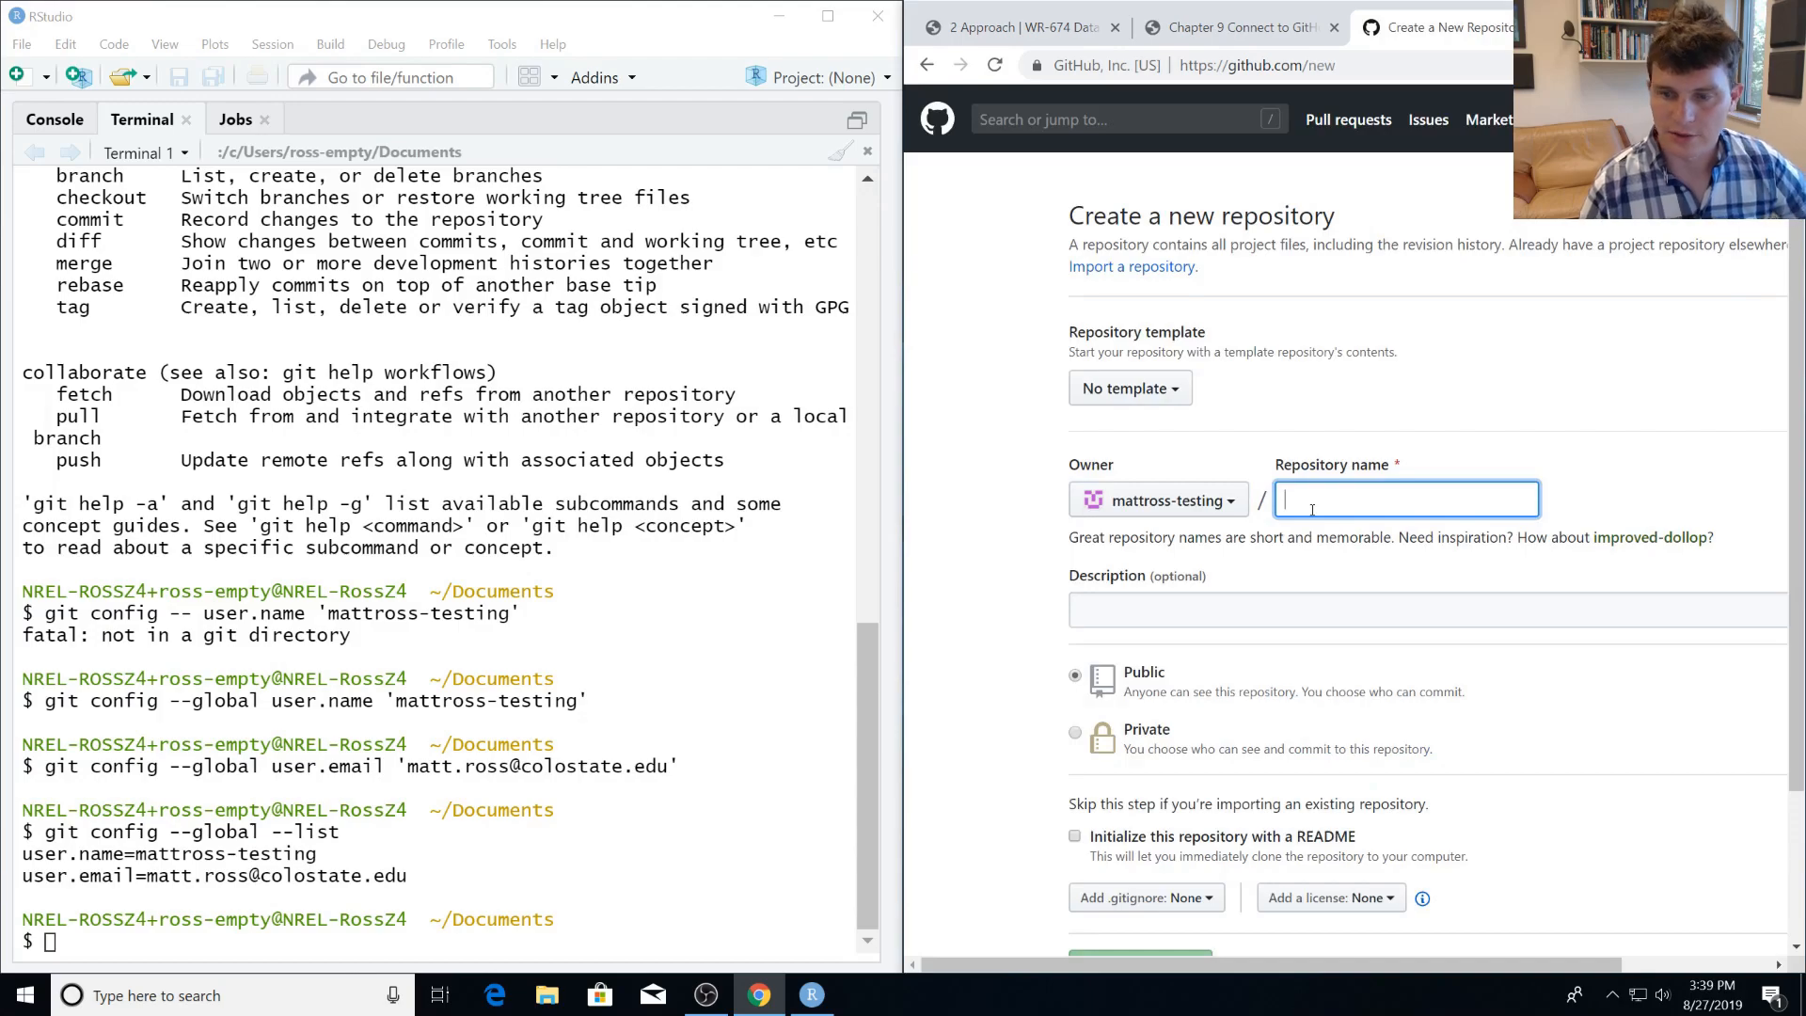
text(testing1)
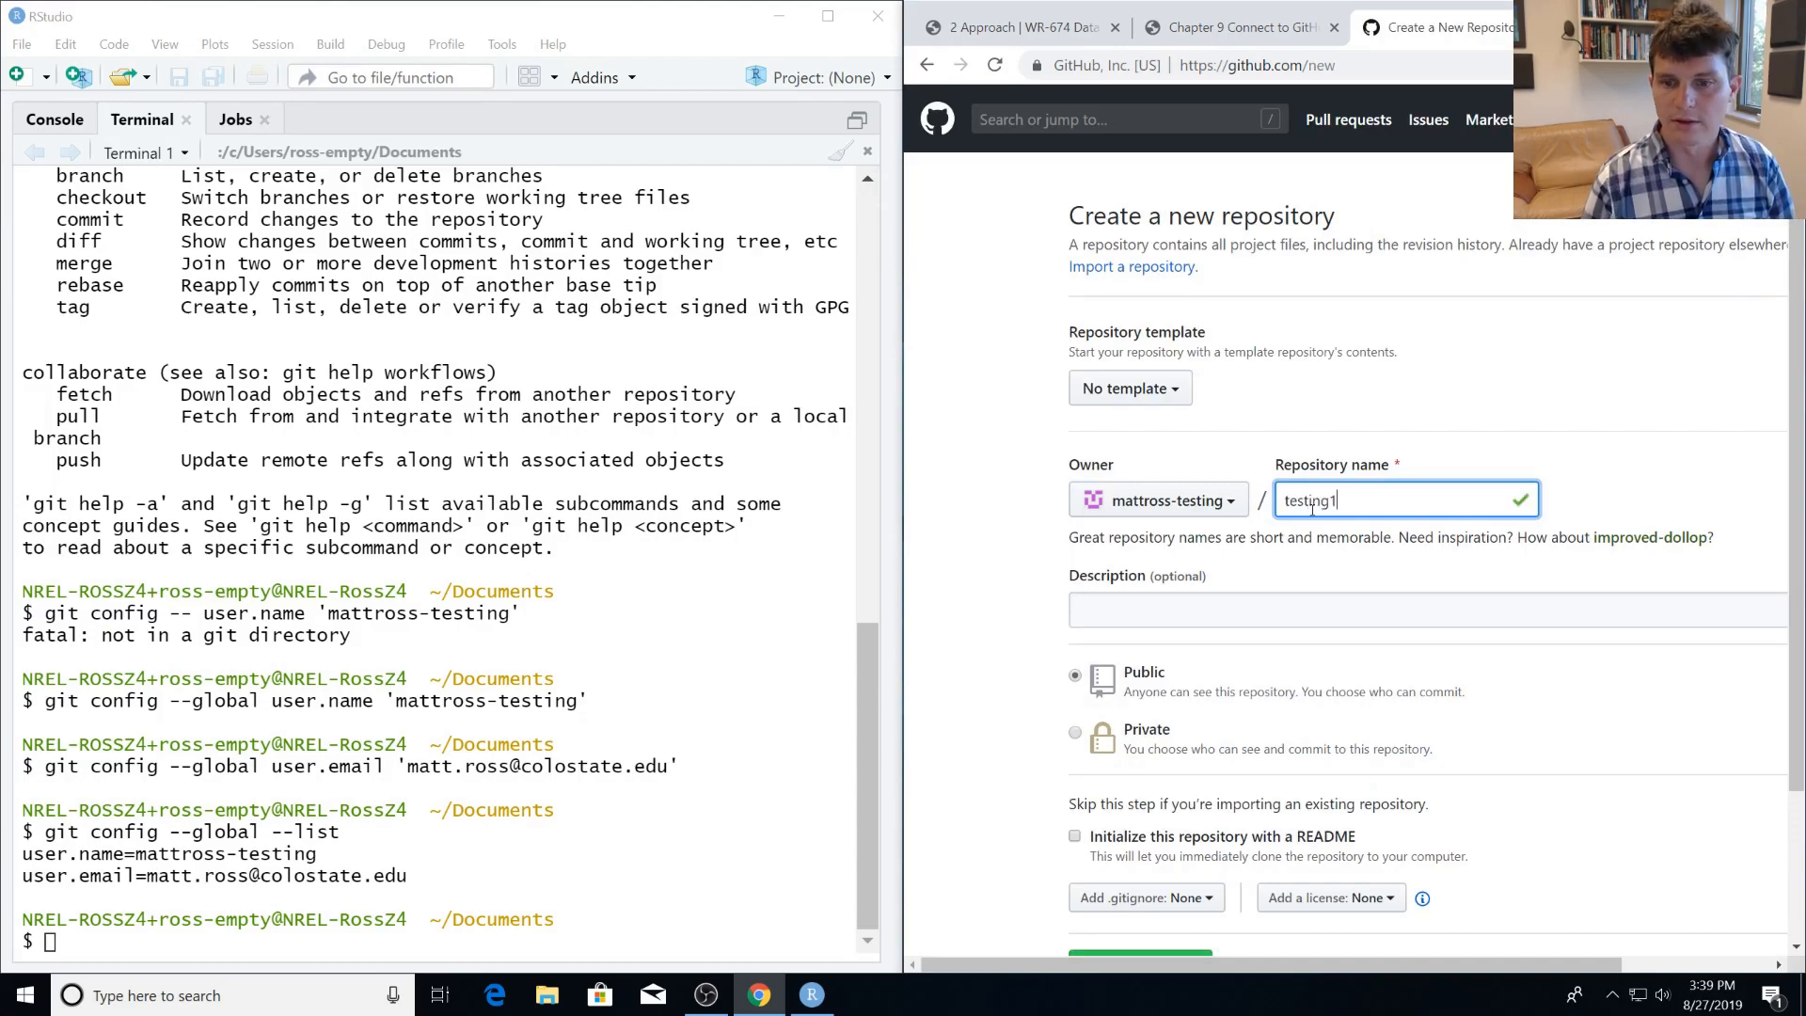
Add the description "This is just a test", enable initializing with a README, and create the public repository.
scroll(1129, 585, down, 1)
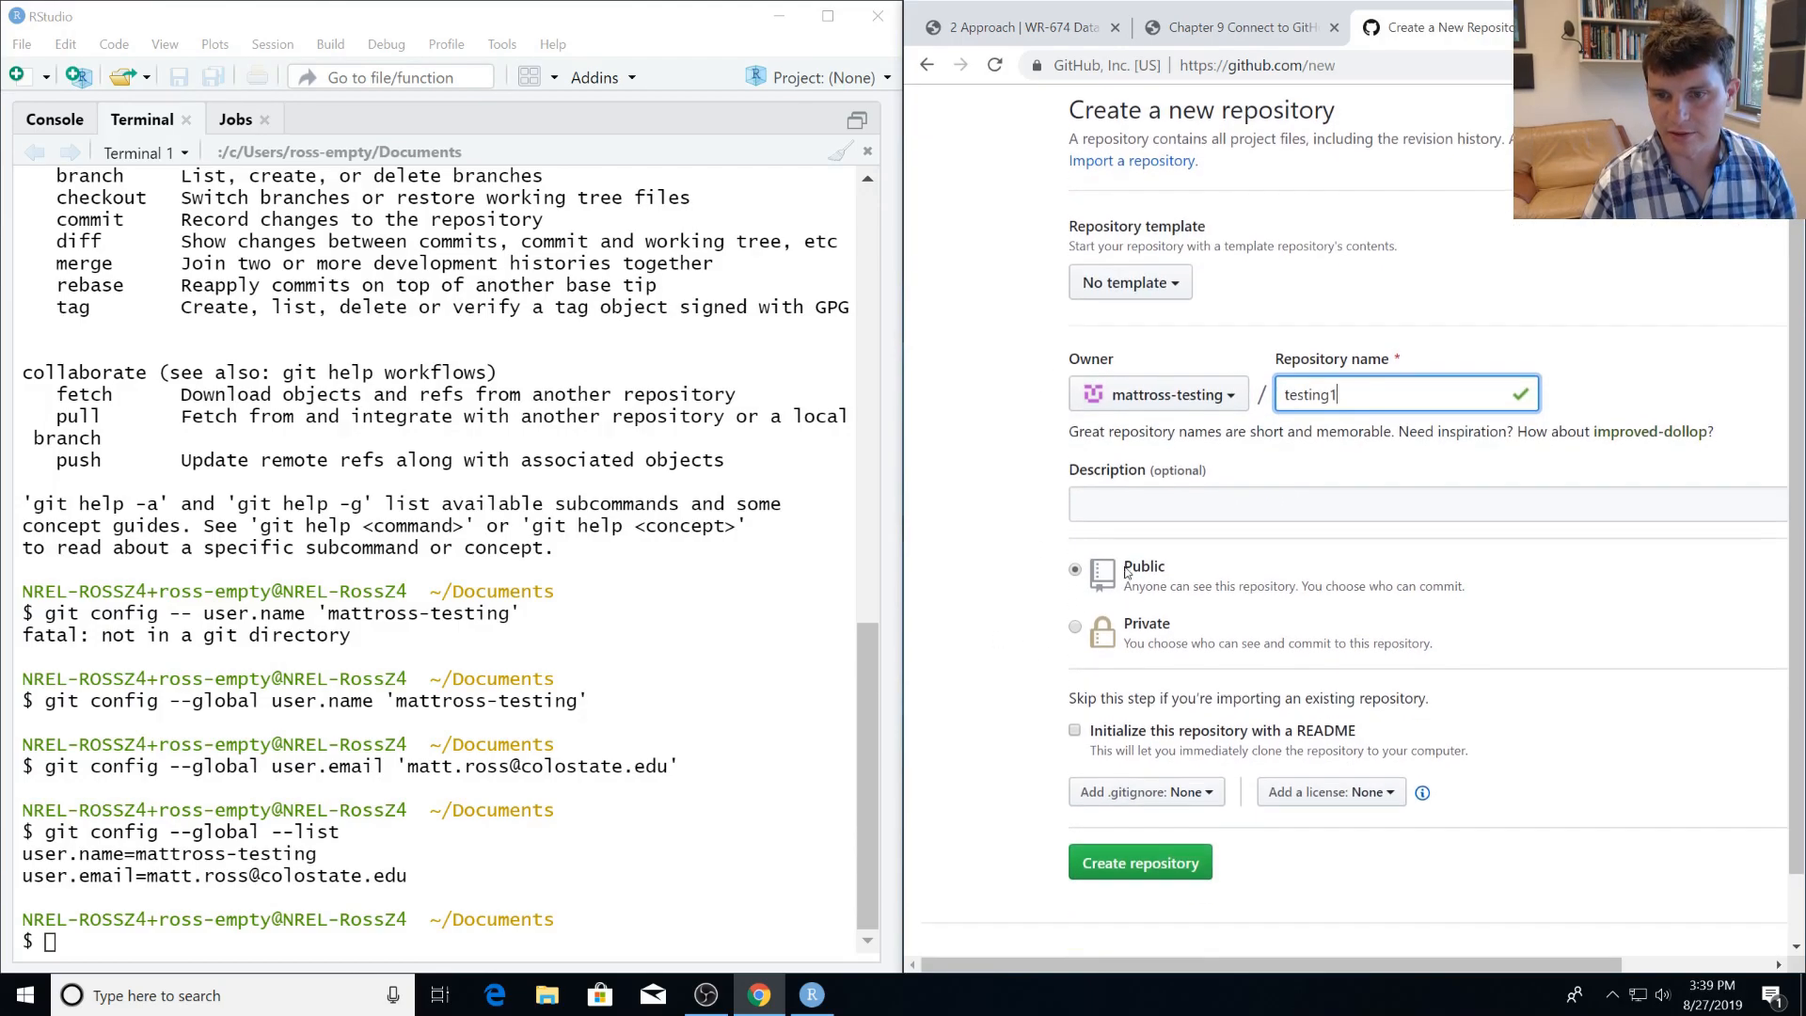
click(1104, 514)
text(This is just a test)
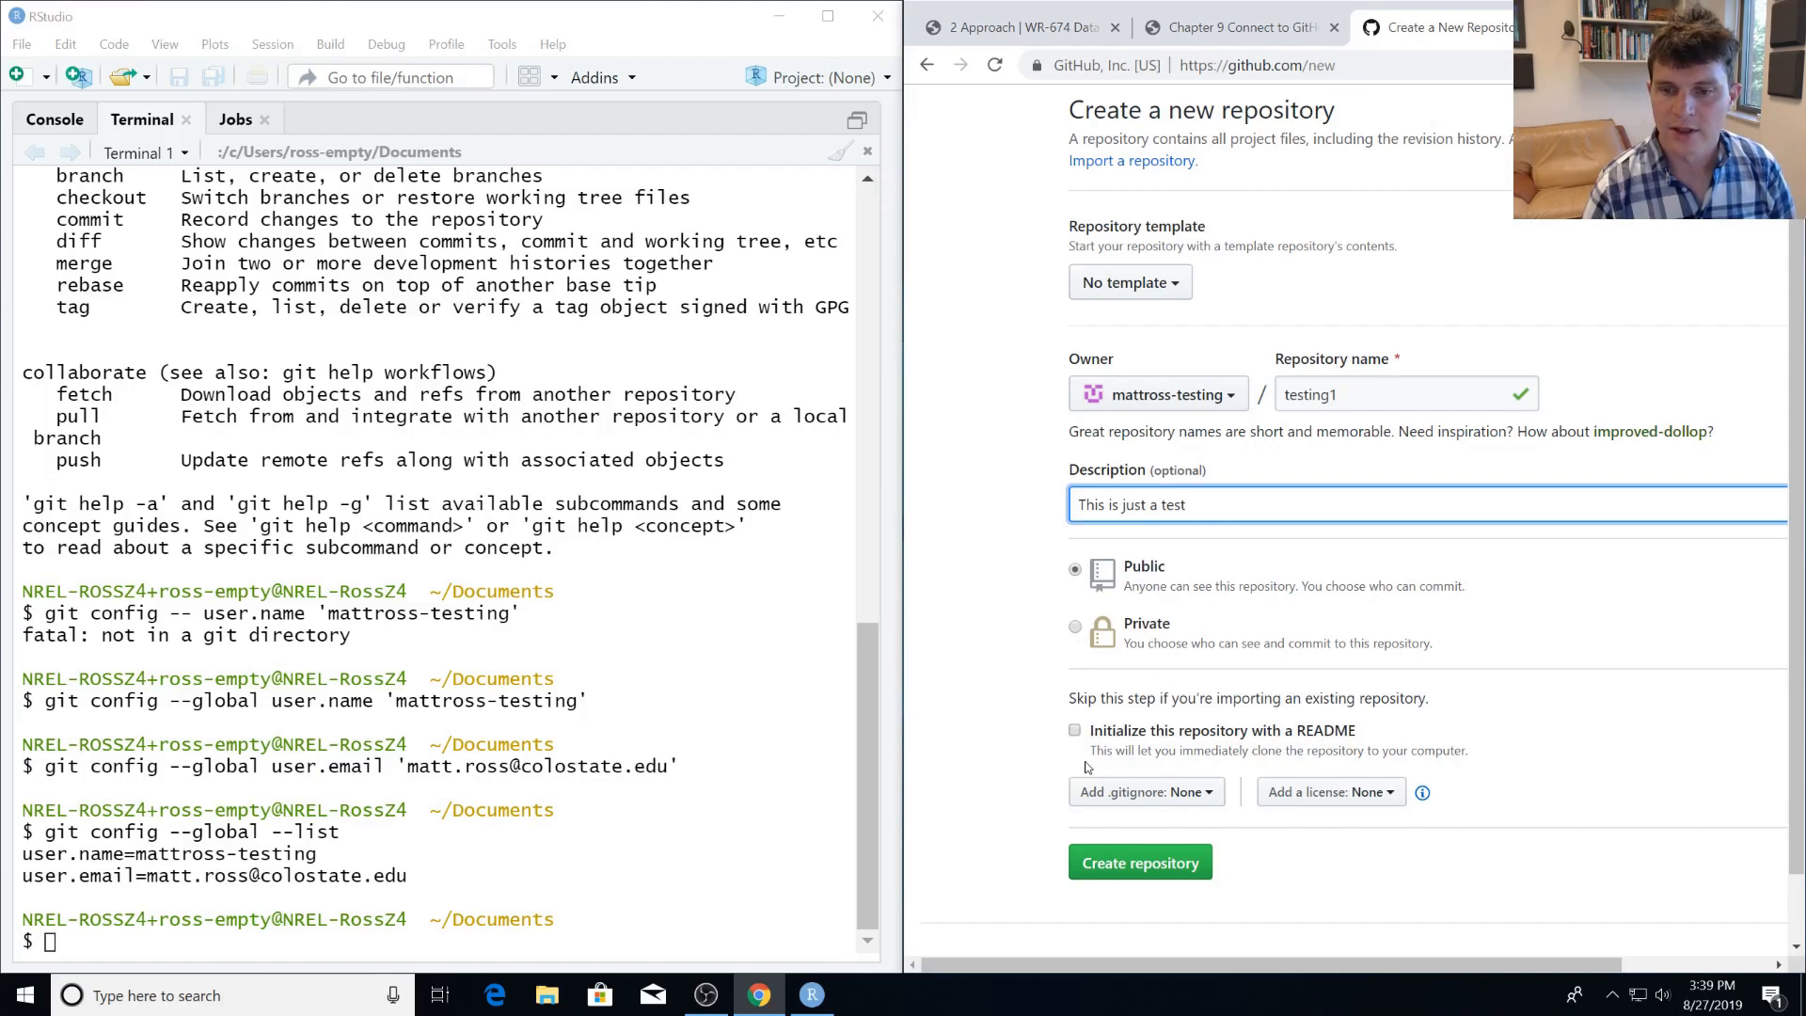
click(1076, 733)
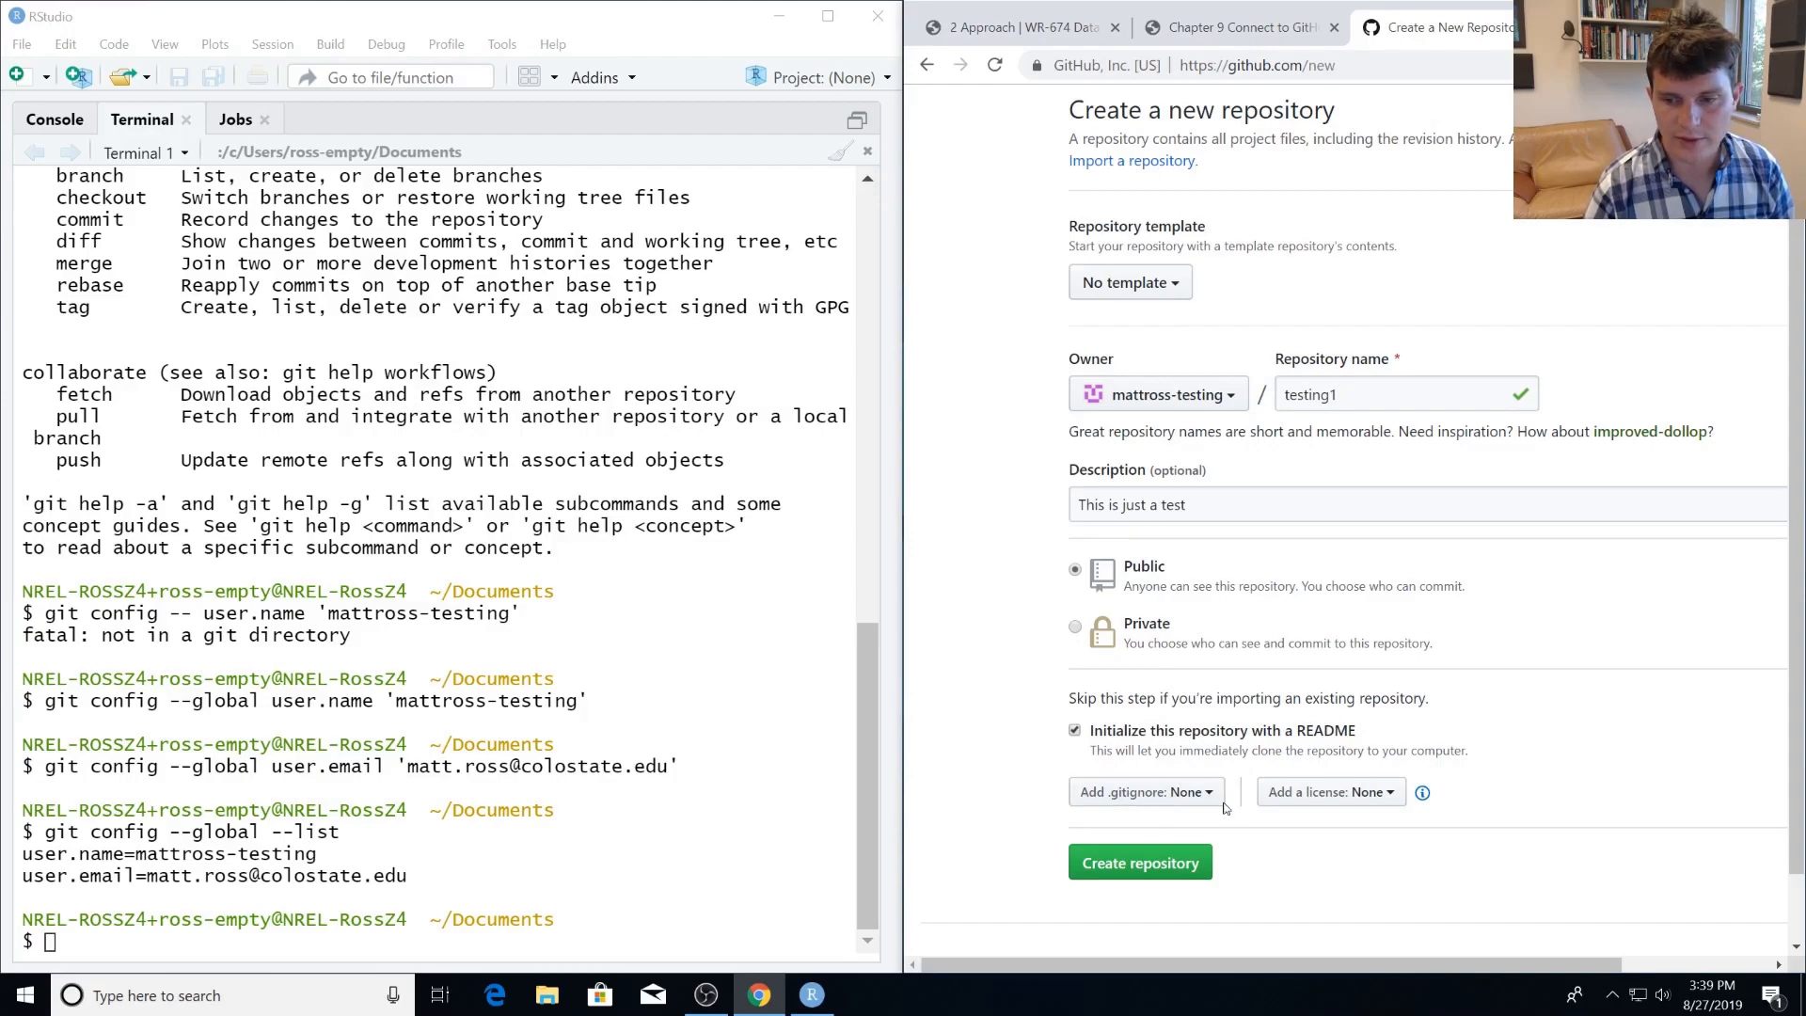
click(1165, 864)
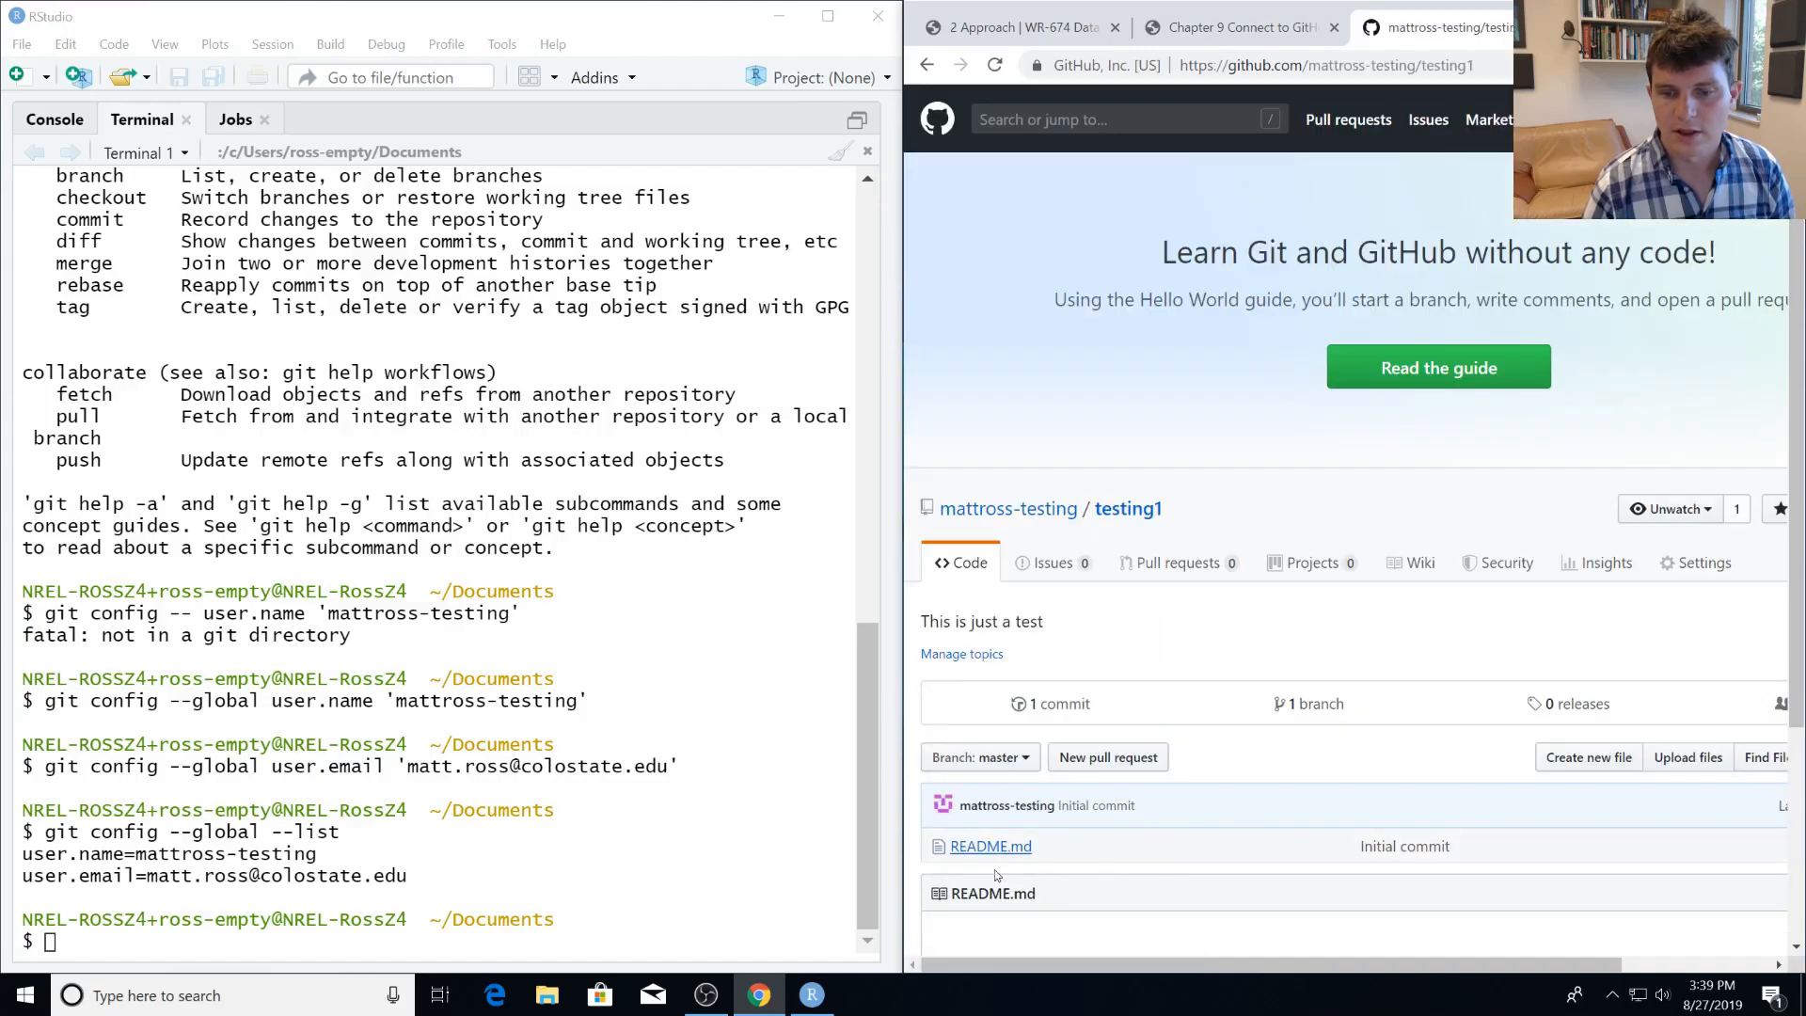
Look over the new repository's README, examining its title and description text.
scroll(1153, 800, down, 3)
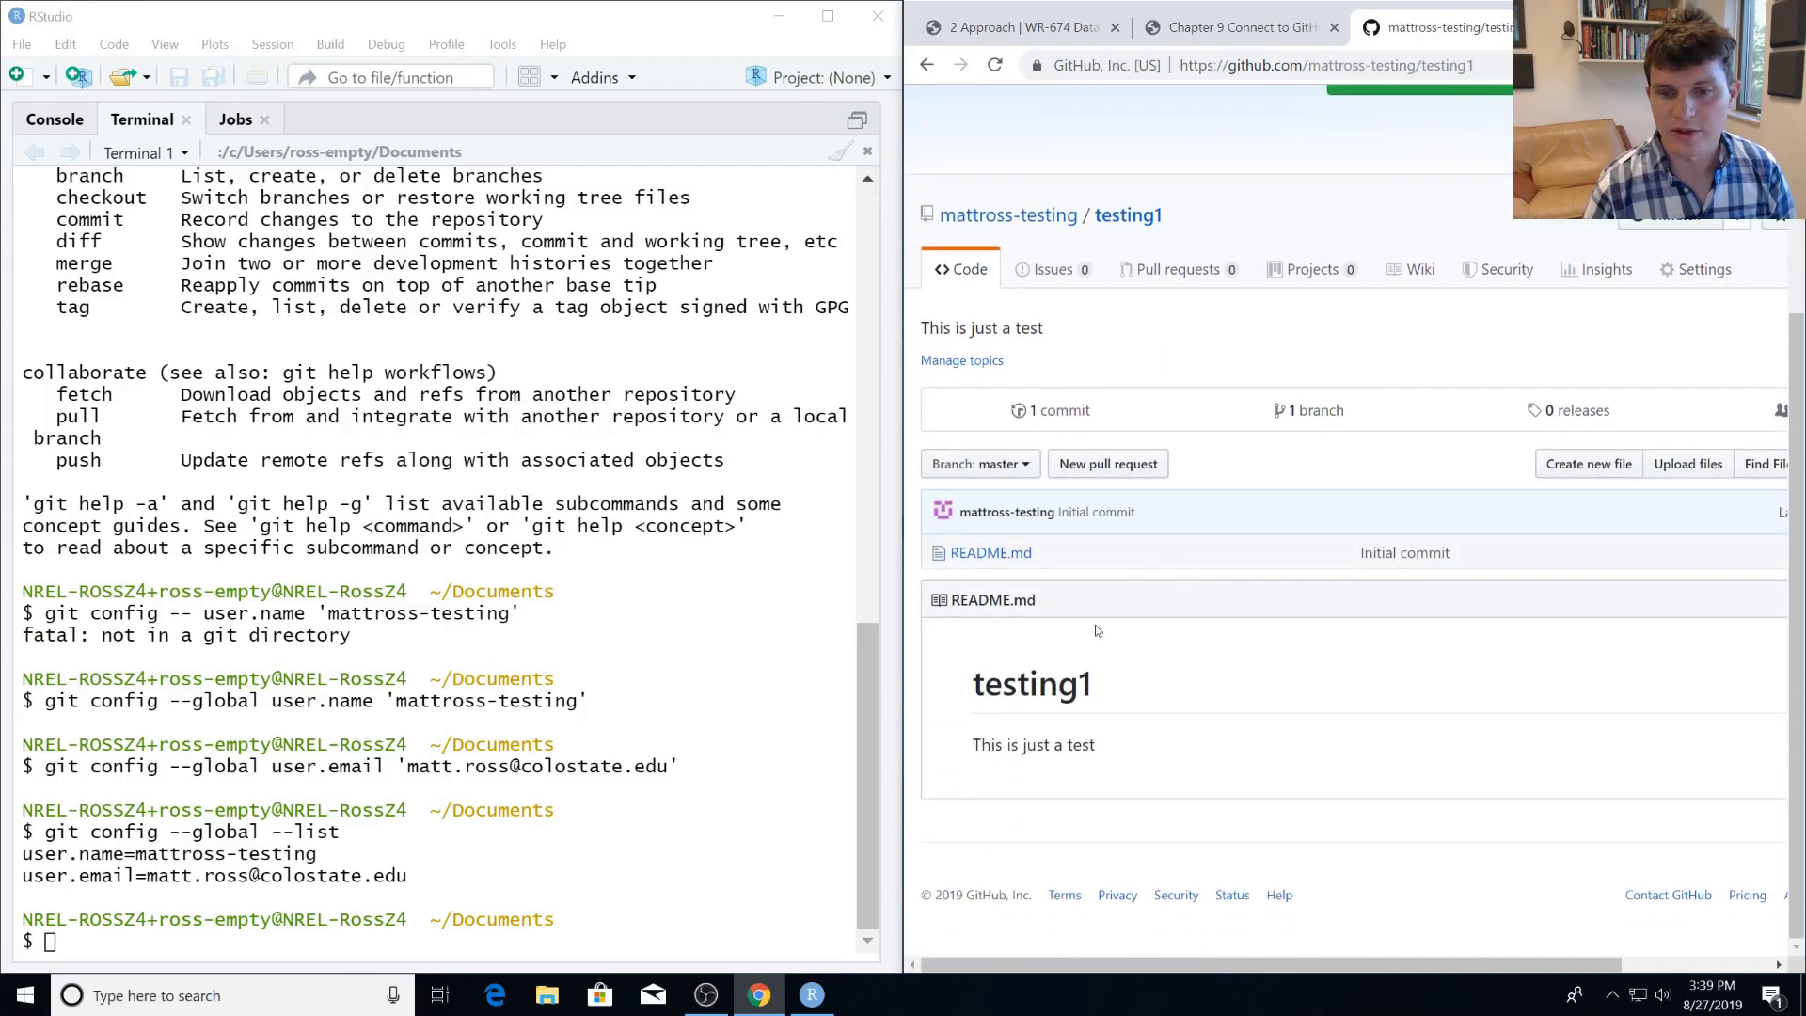
double_click(1043, 704)
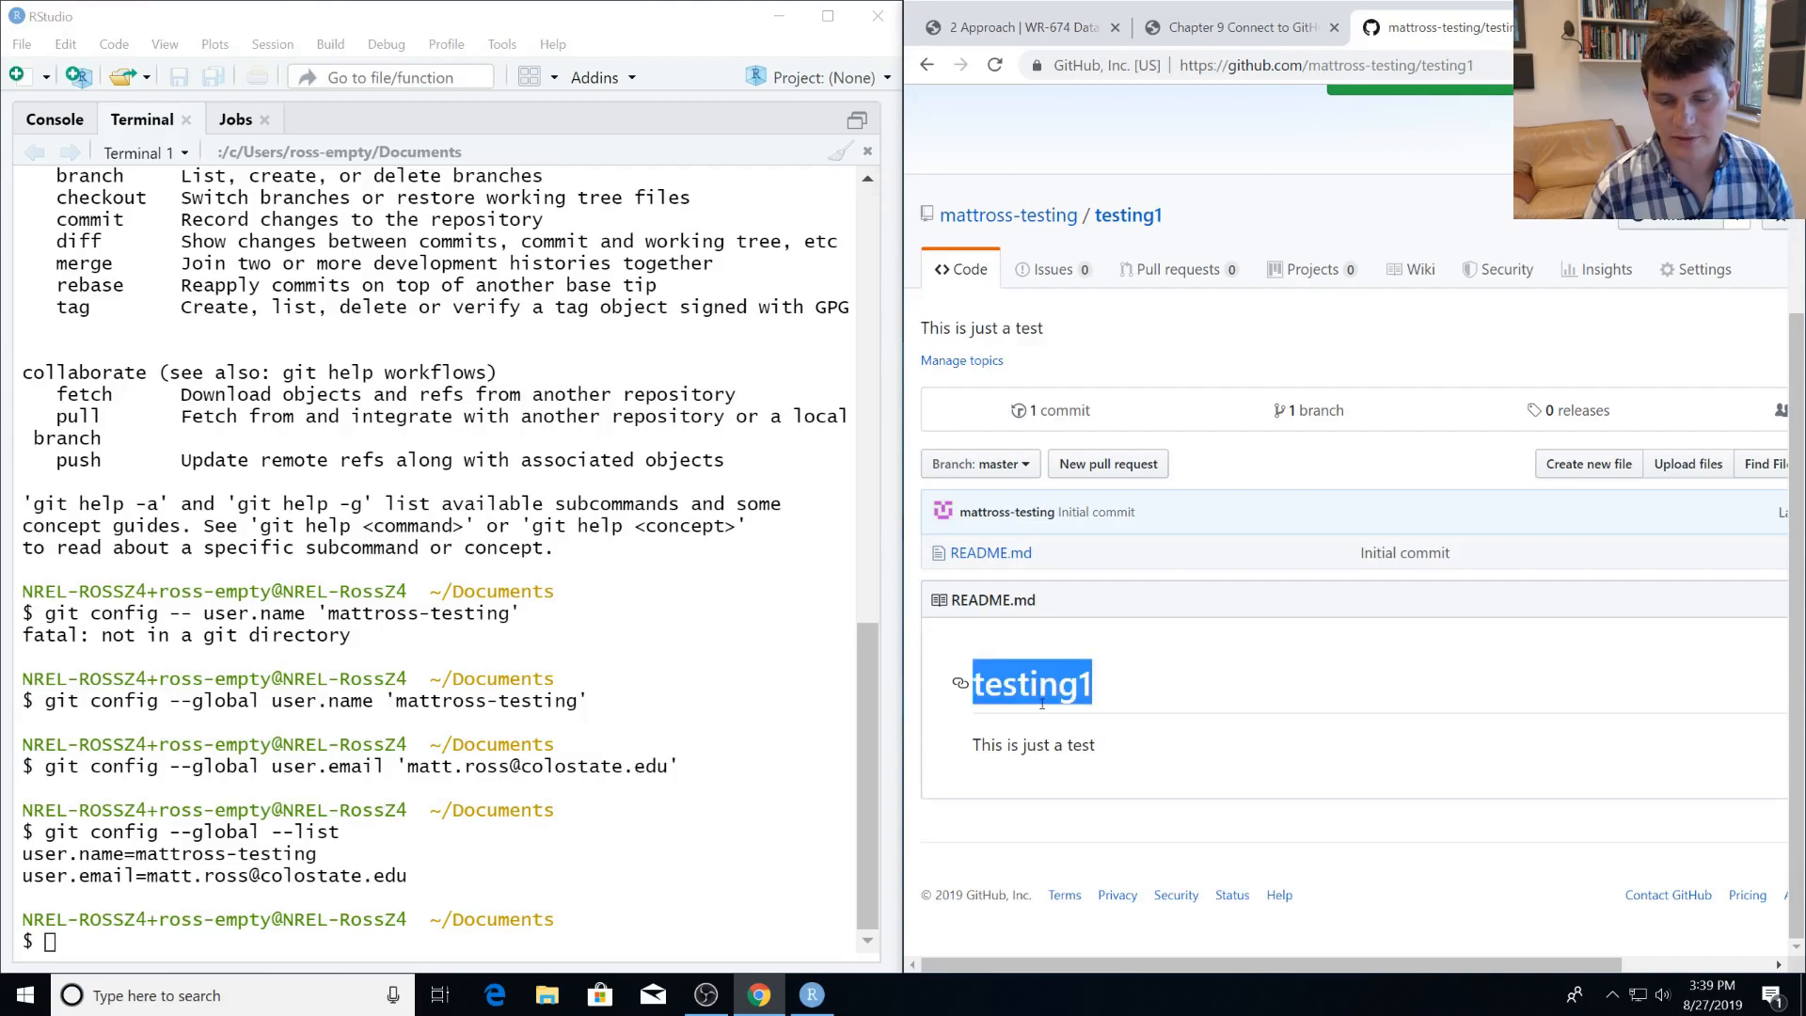
triple_click(1045, 744)
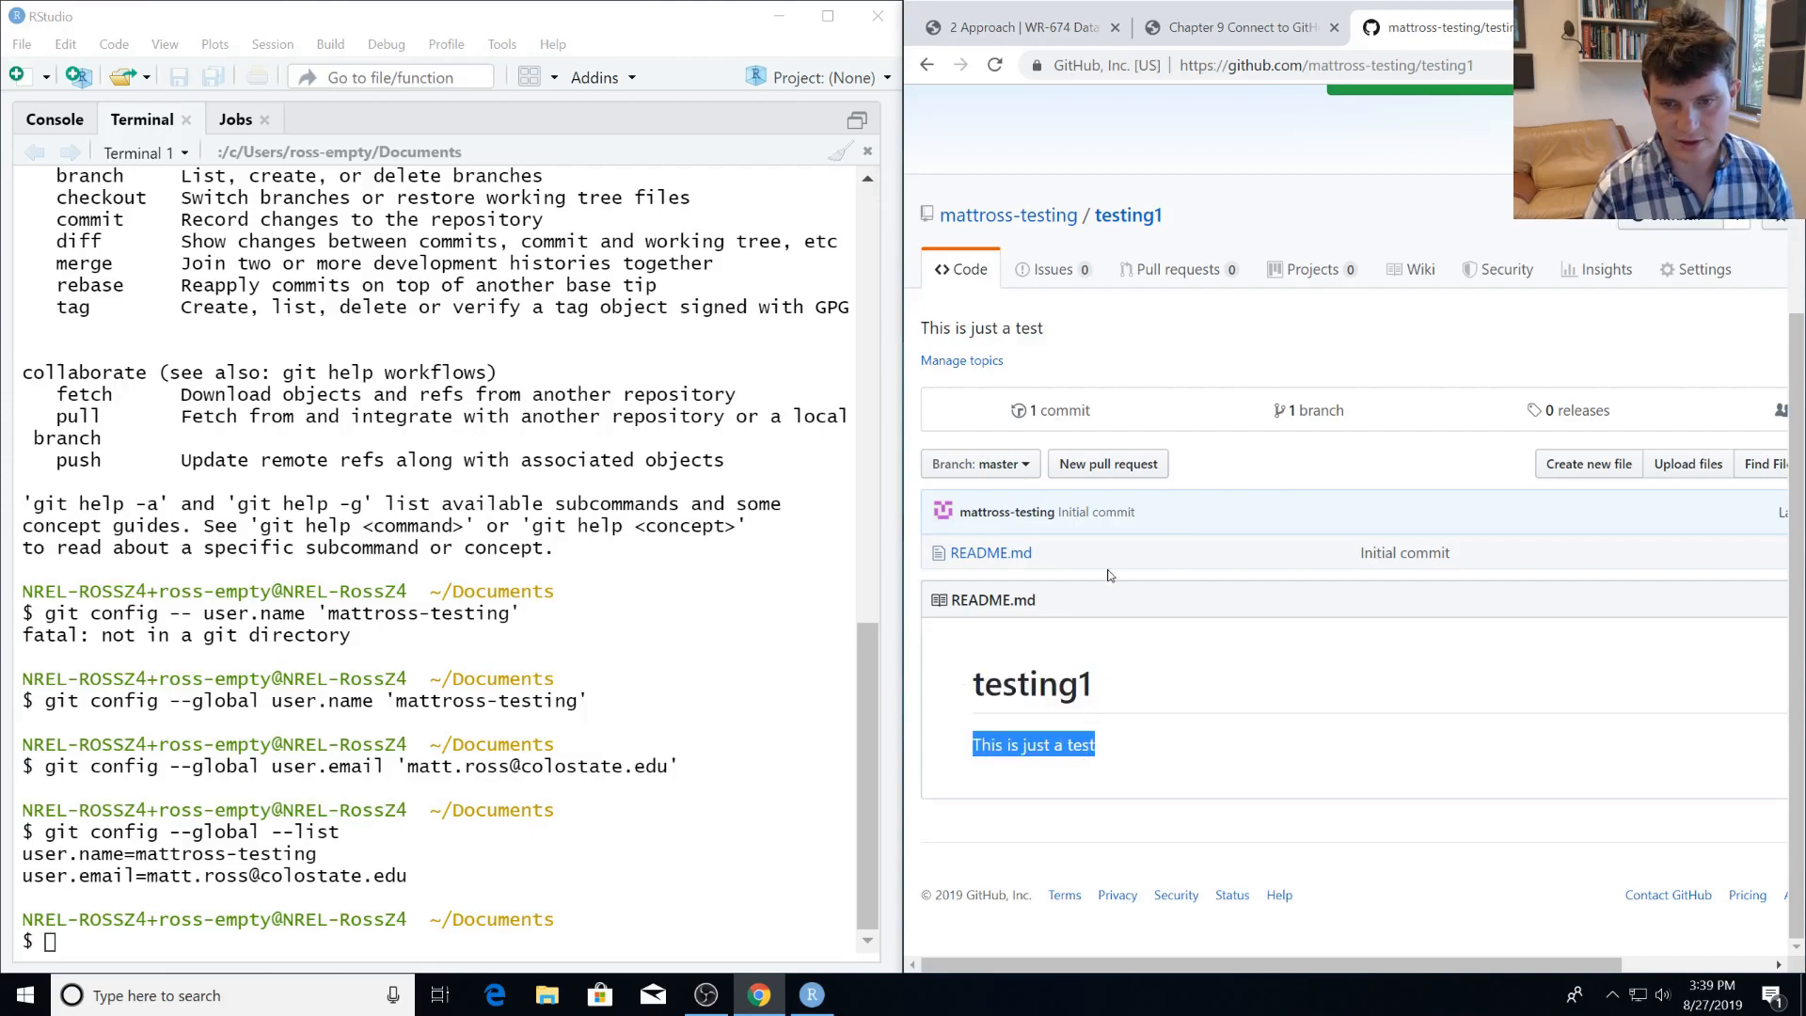
click(1313, 679)
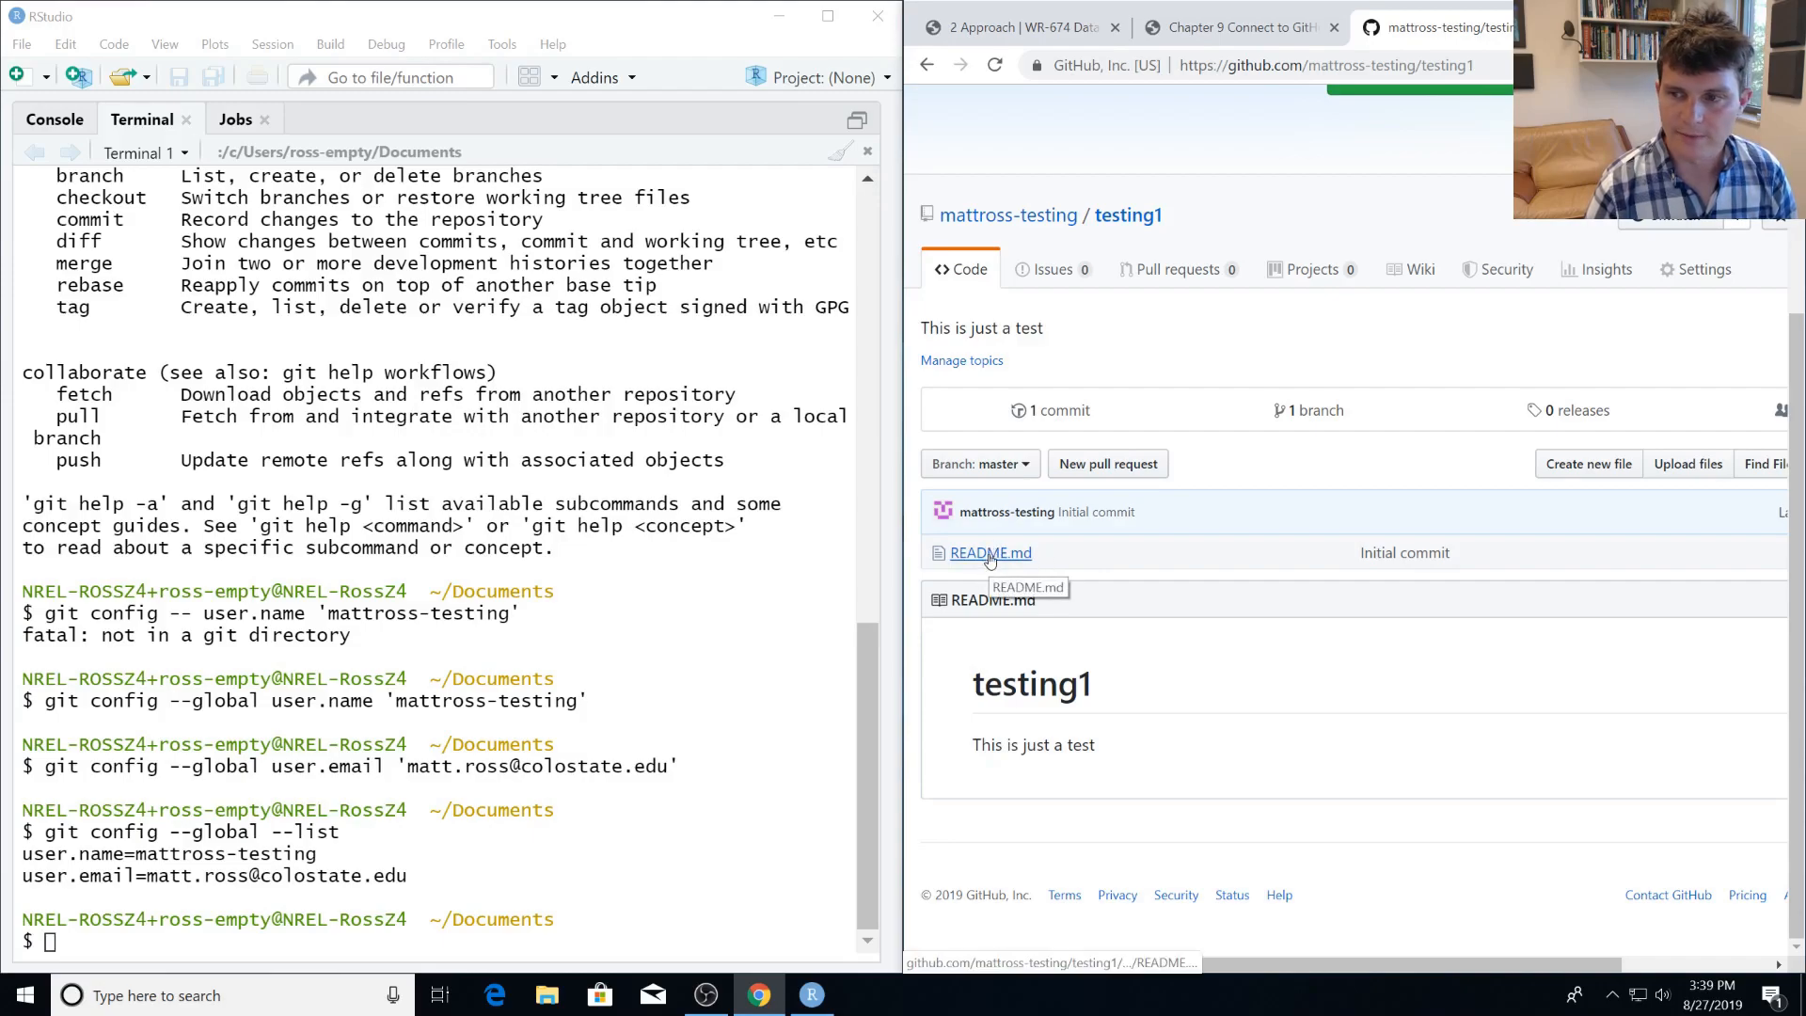
Copy the HTTPS clone URL of the testing1 repository.
key(ctrl+minus)
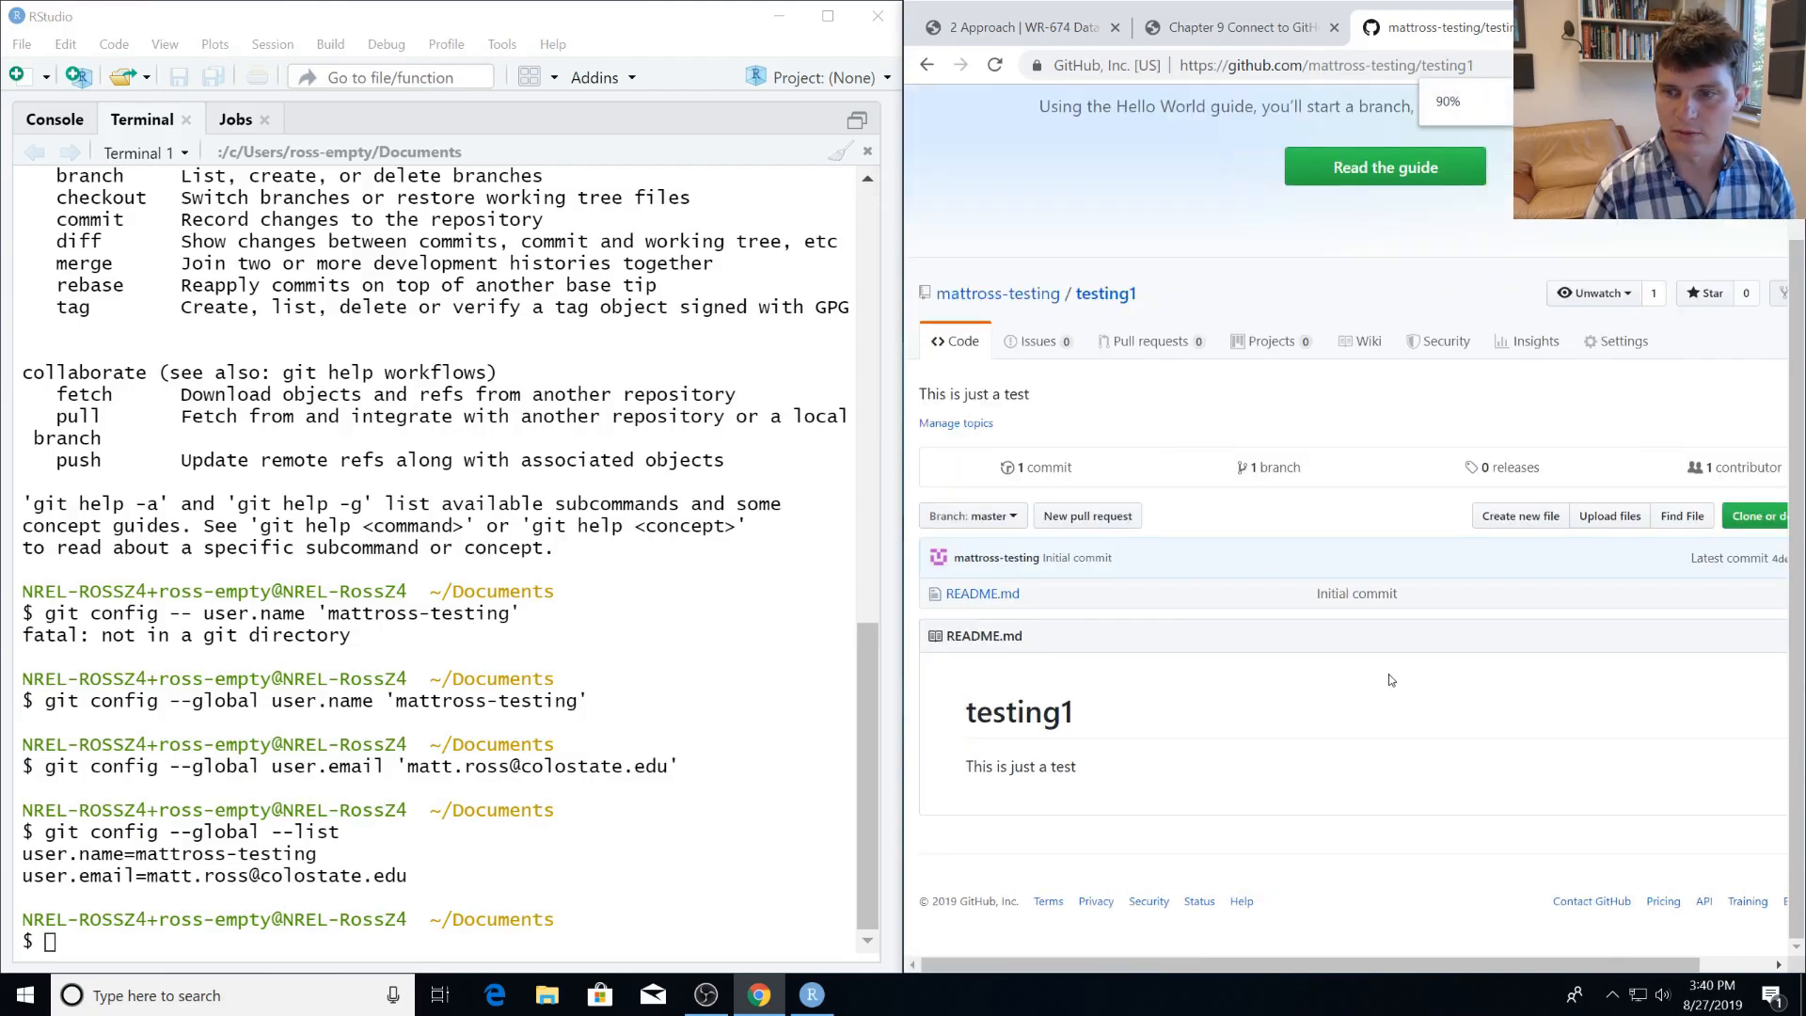
key(ctrl+minus)
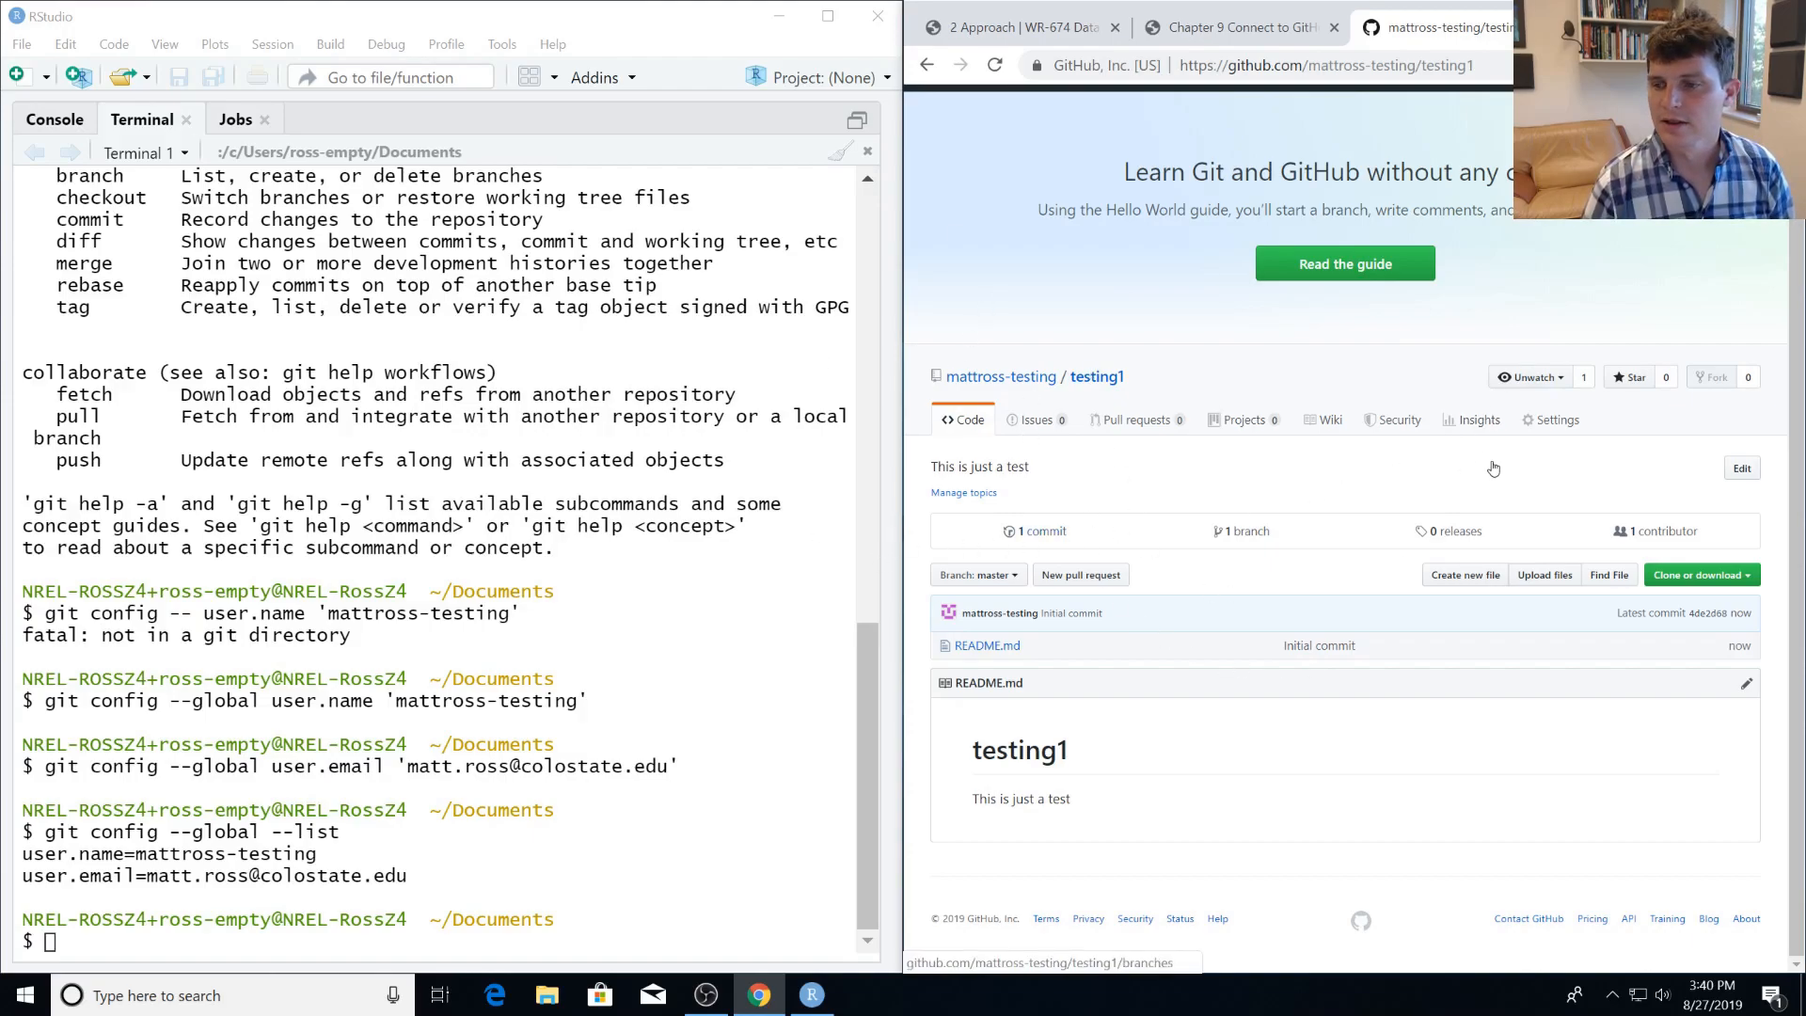
click(1689, 576)
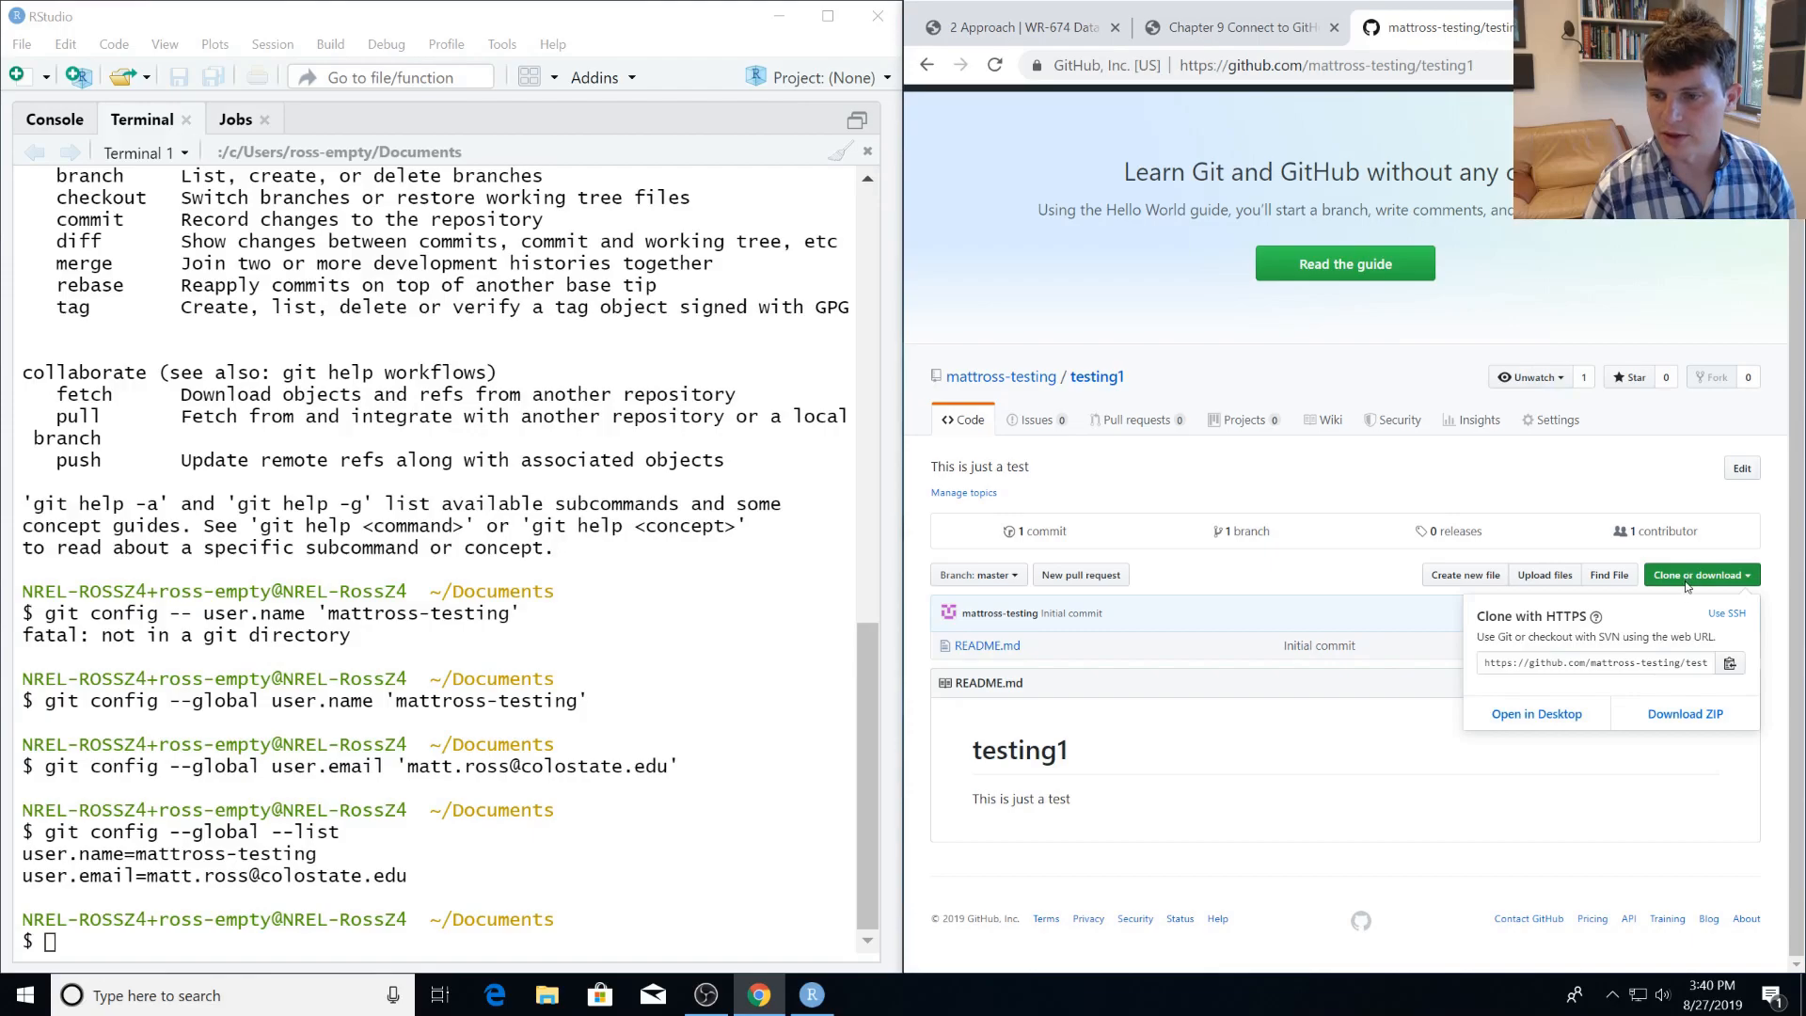
click(1572, 666)
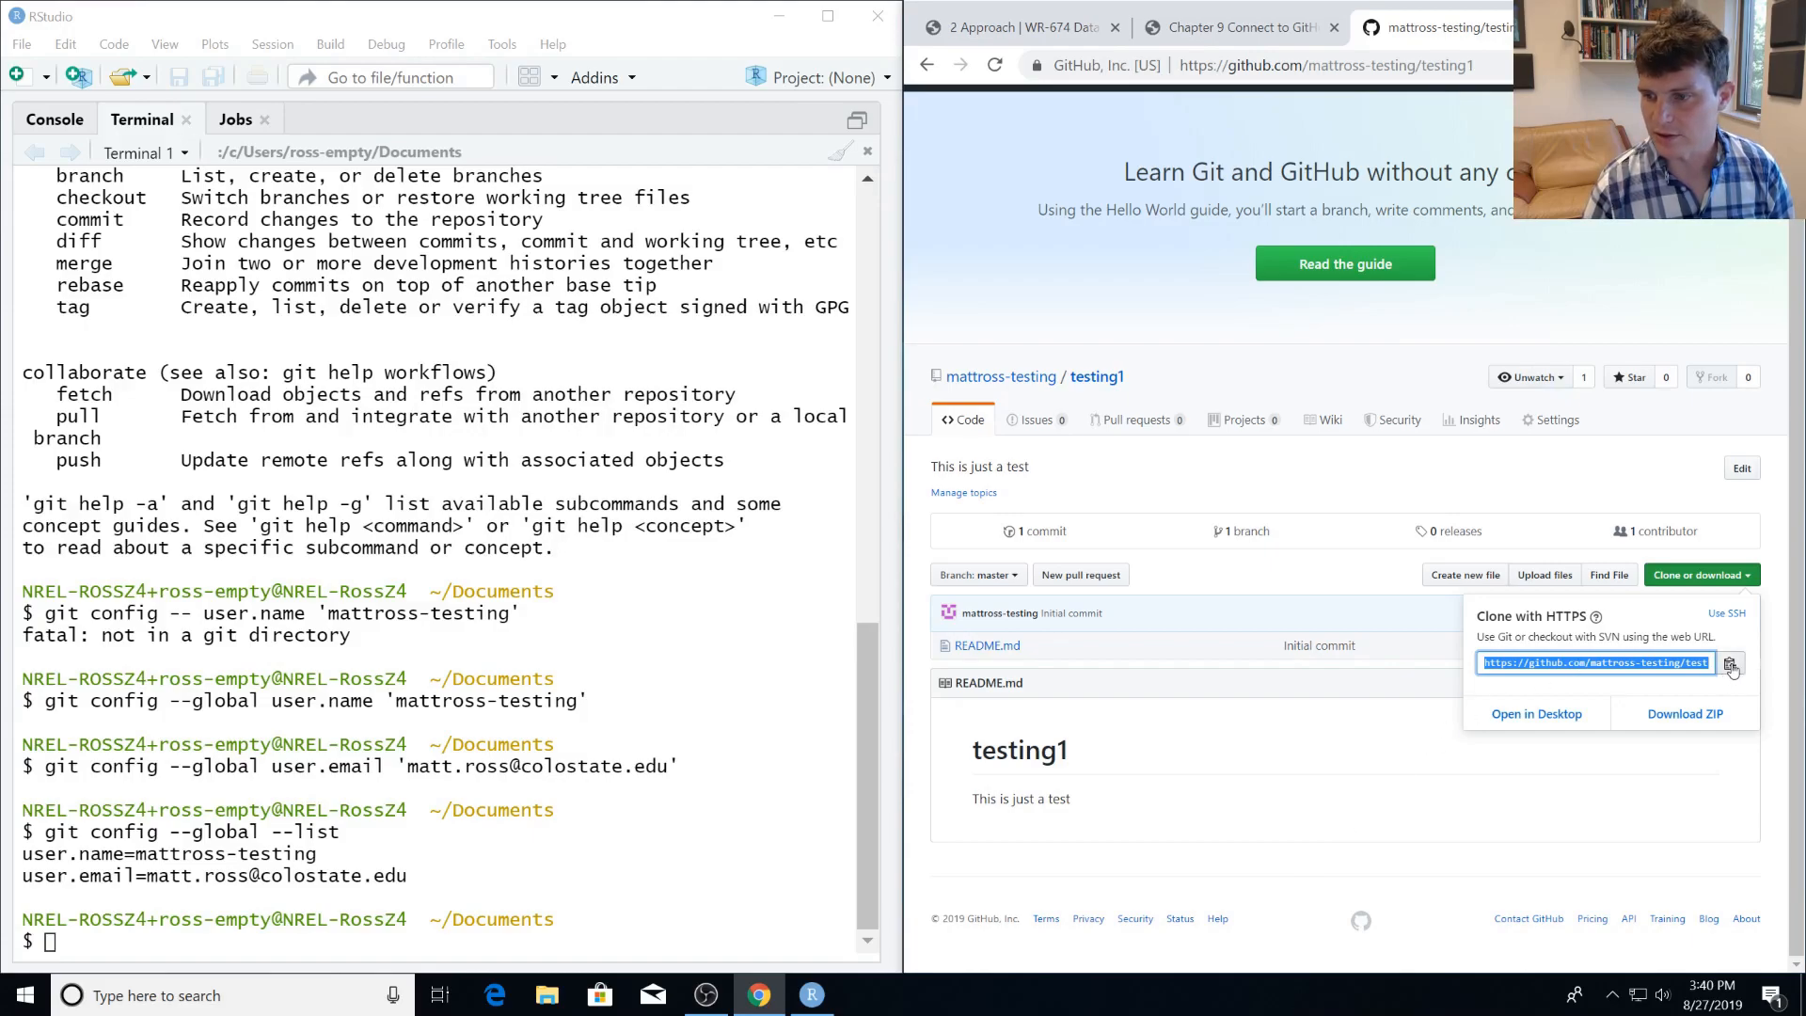
click(1732, 665)
Return to the guide and read section 9.2 on cloning the repo to the local computer.
click(1218, 28)
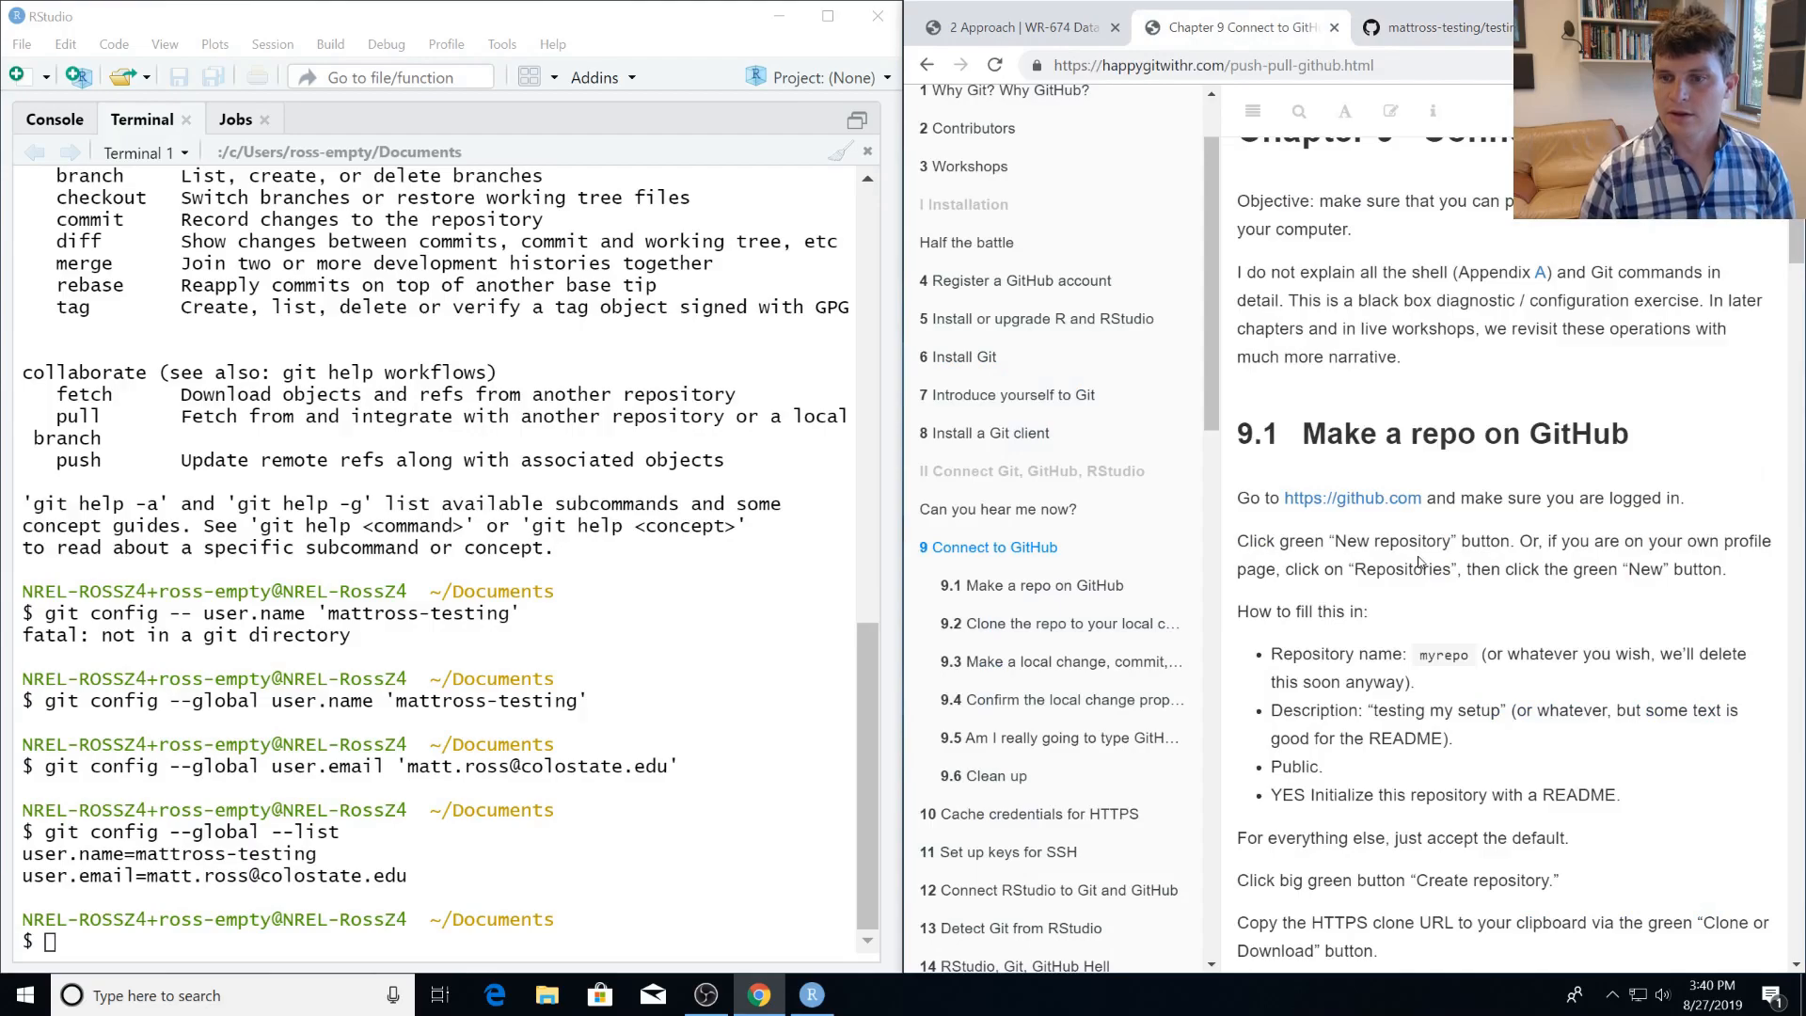
scroll(1419, 562, down, 8)
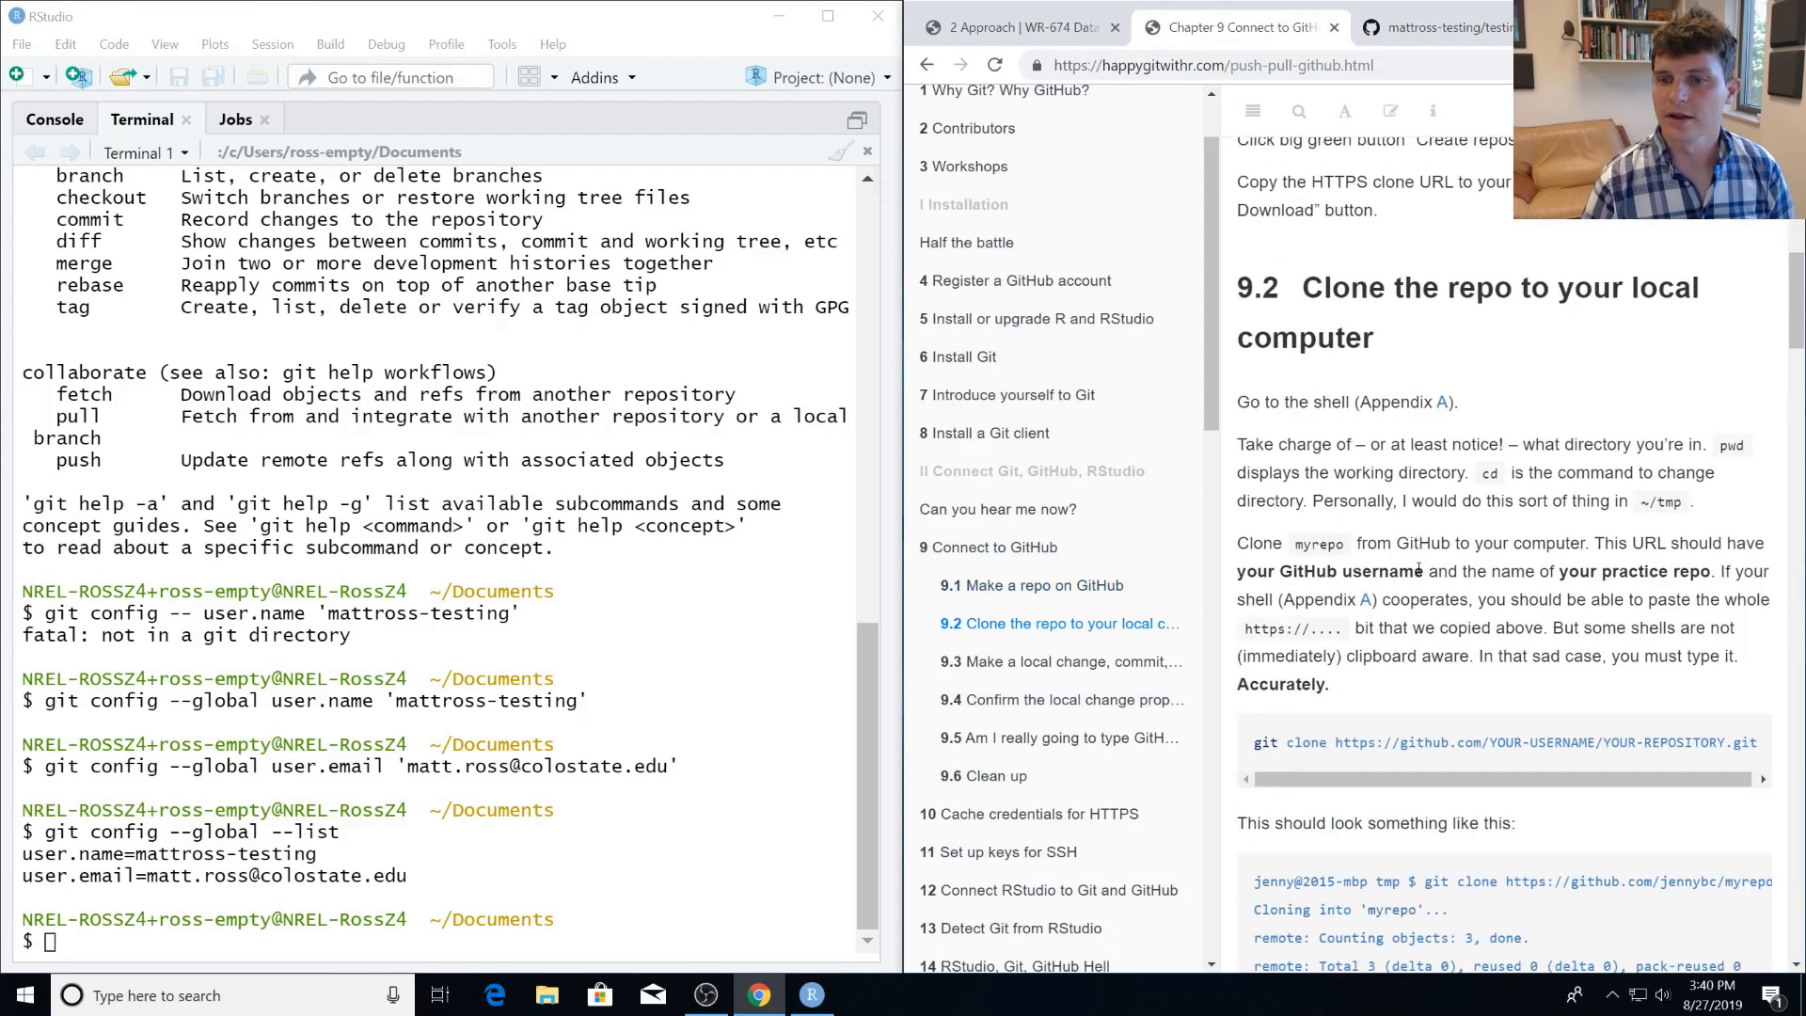
scroll(1418, 567, down, 2)
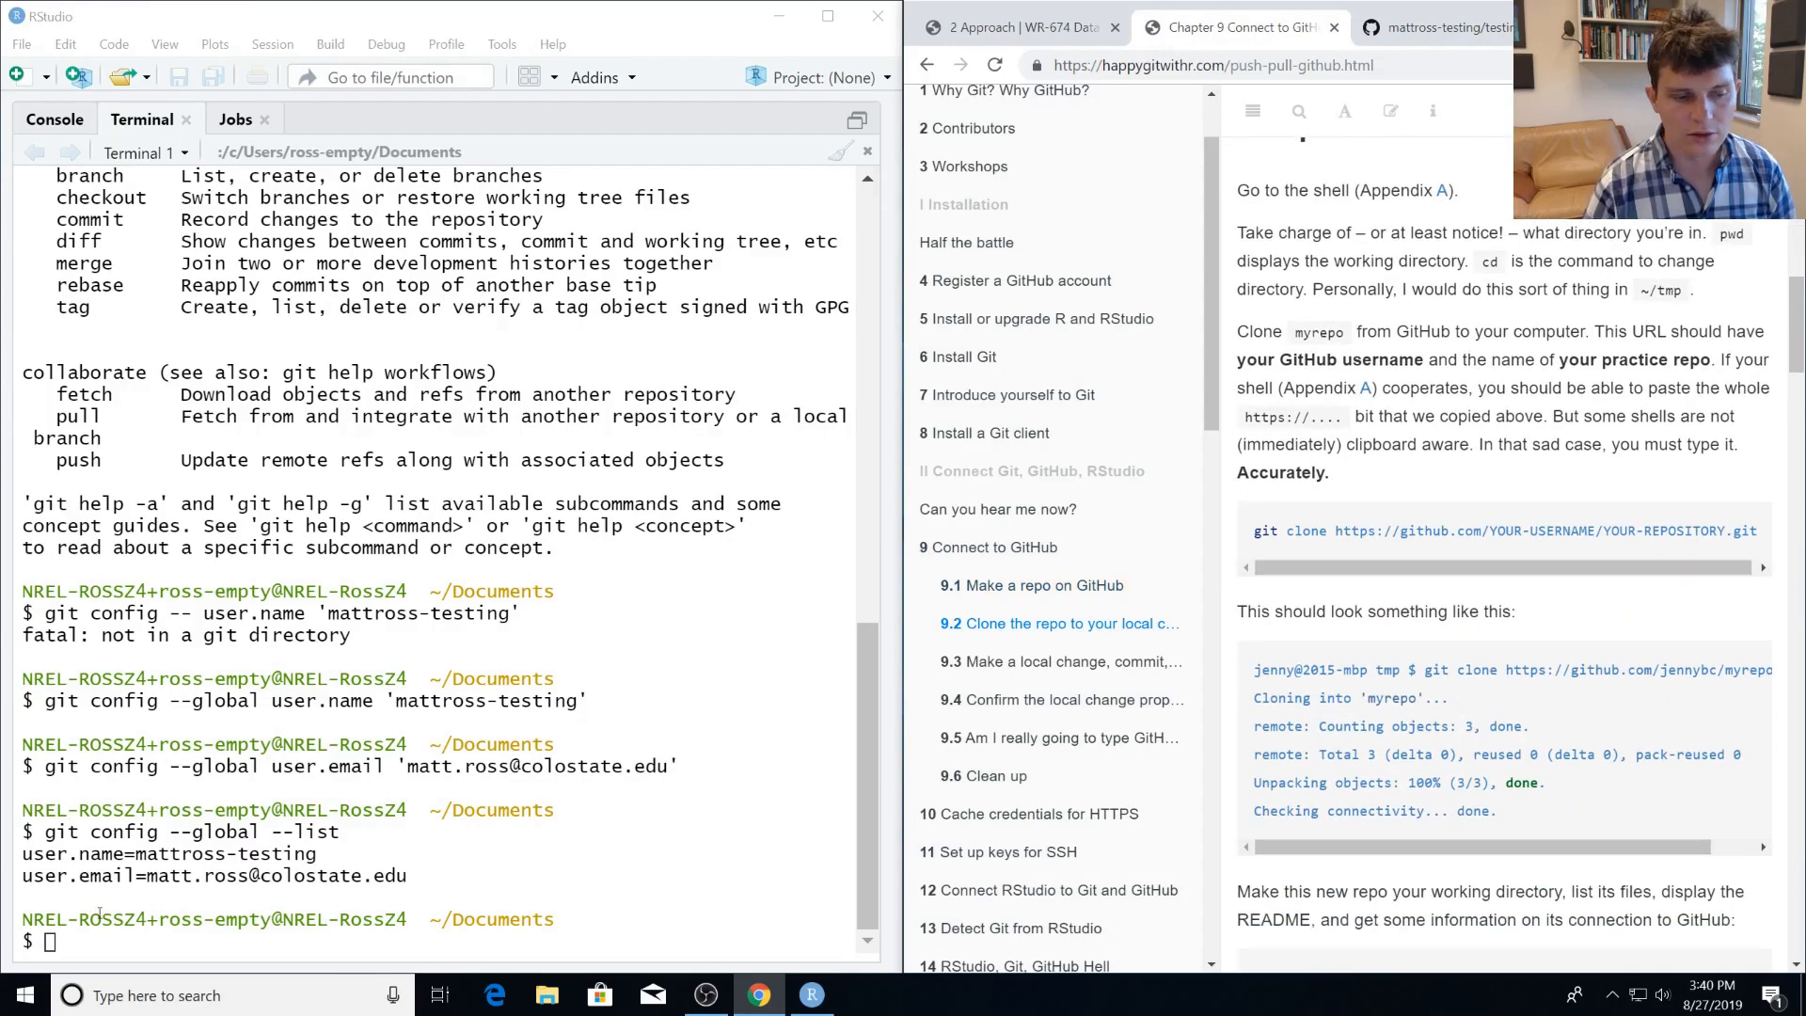
scroll(1366, 651, down, 5)
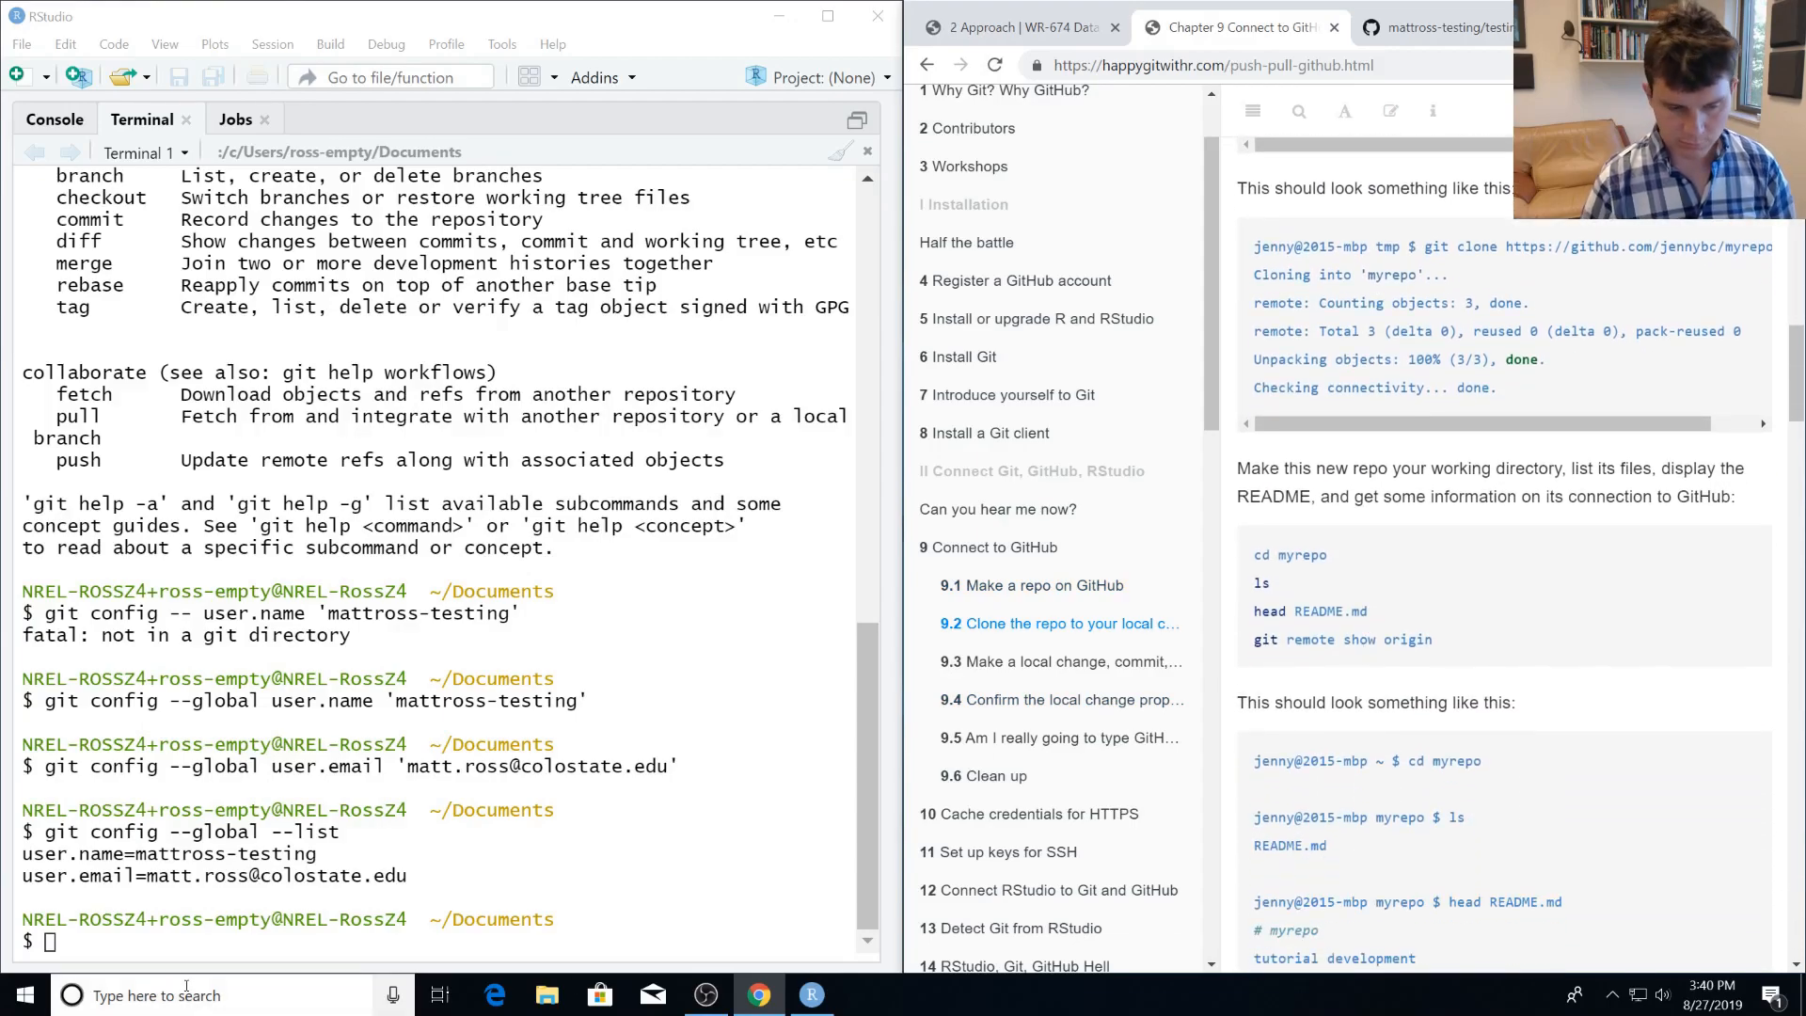
scroll(1503, 519, up, 3)
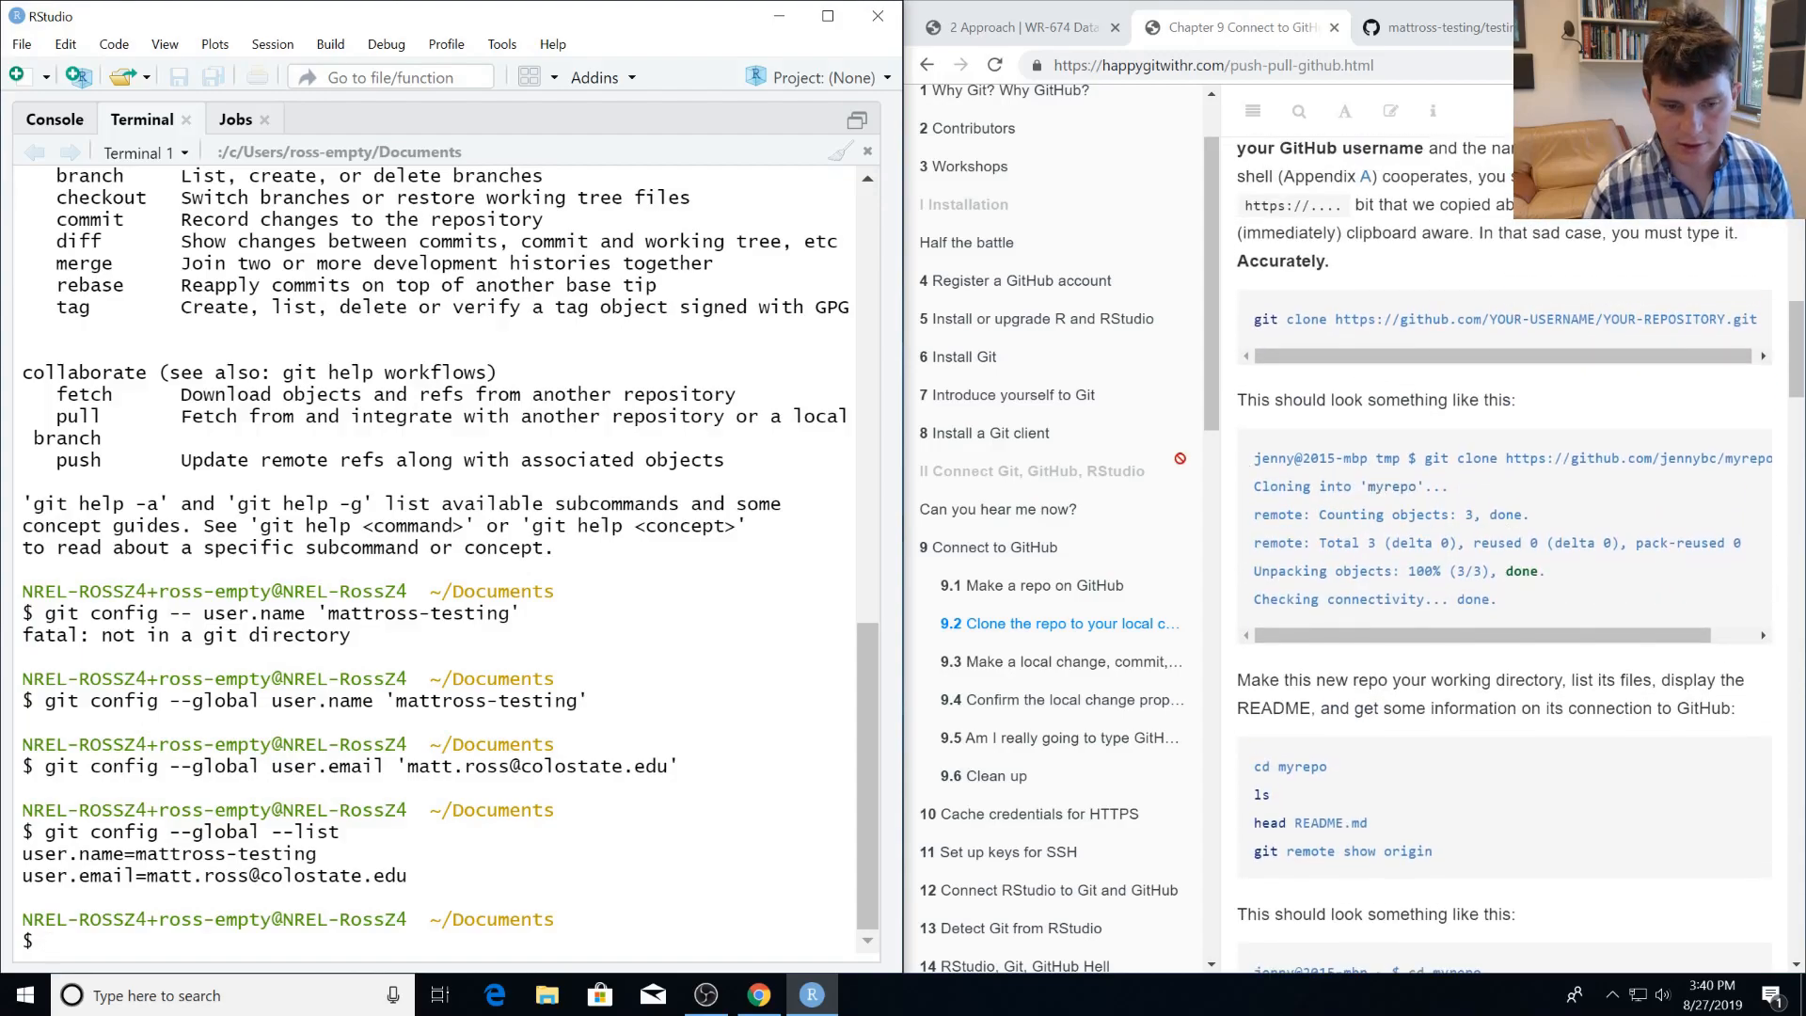
Check the terminal prompt in RStudio for the machine name and current working directory.
drag(415, 919, 32, 919)
drag(271, 904, 327, 915)
drag(599, 919, 426, 924)
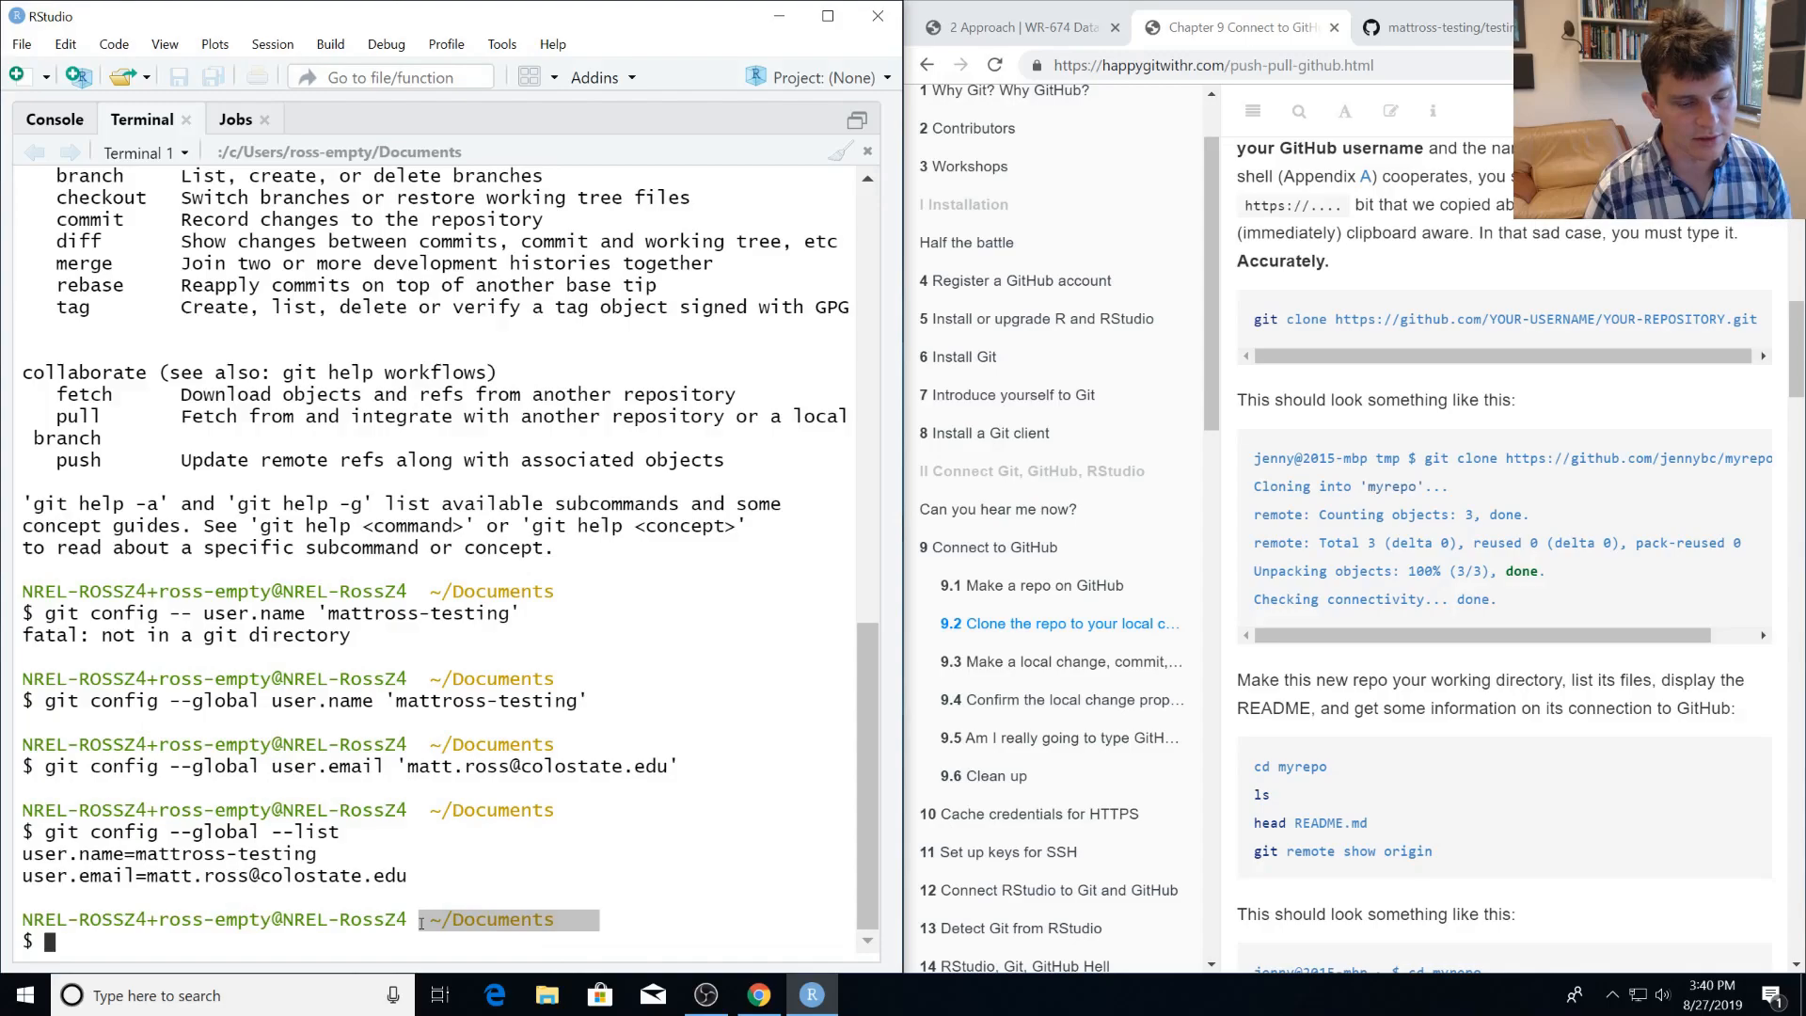
click(462, 913)
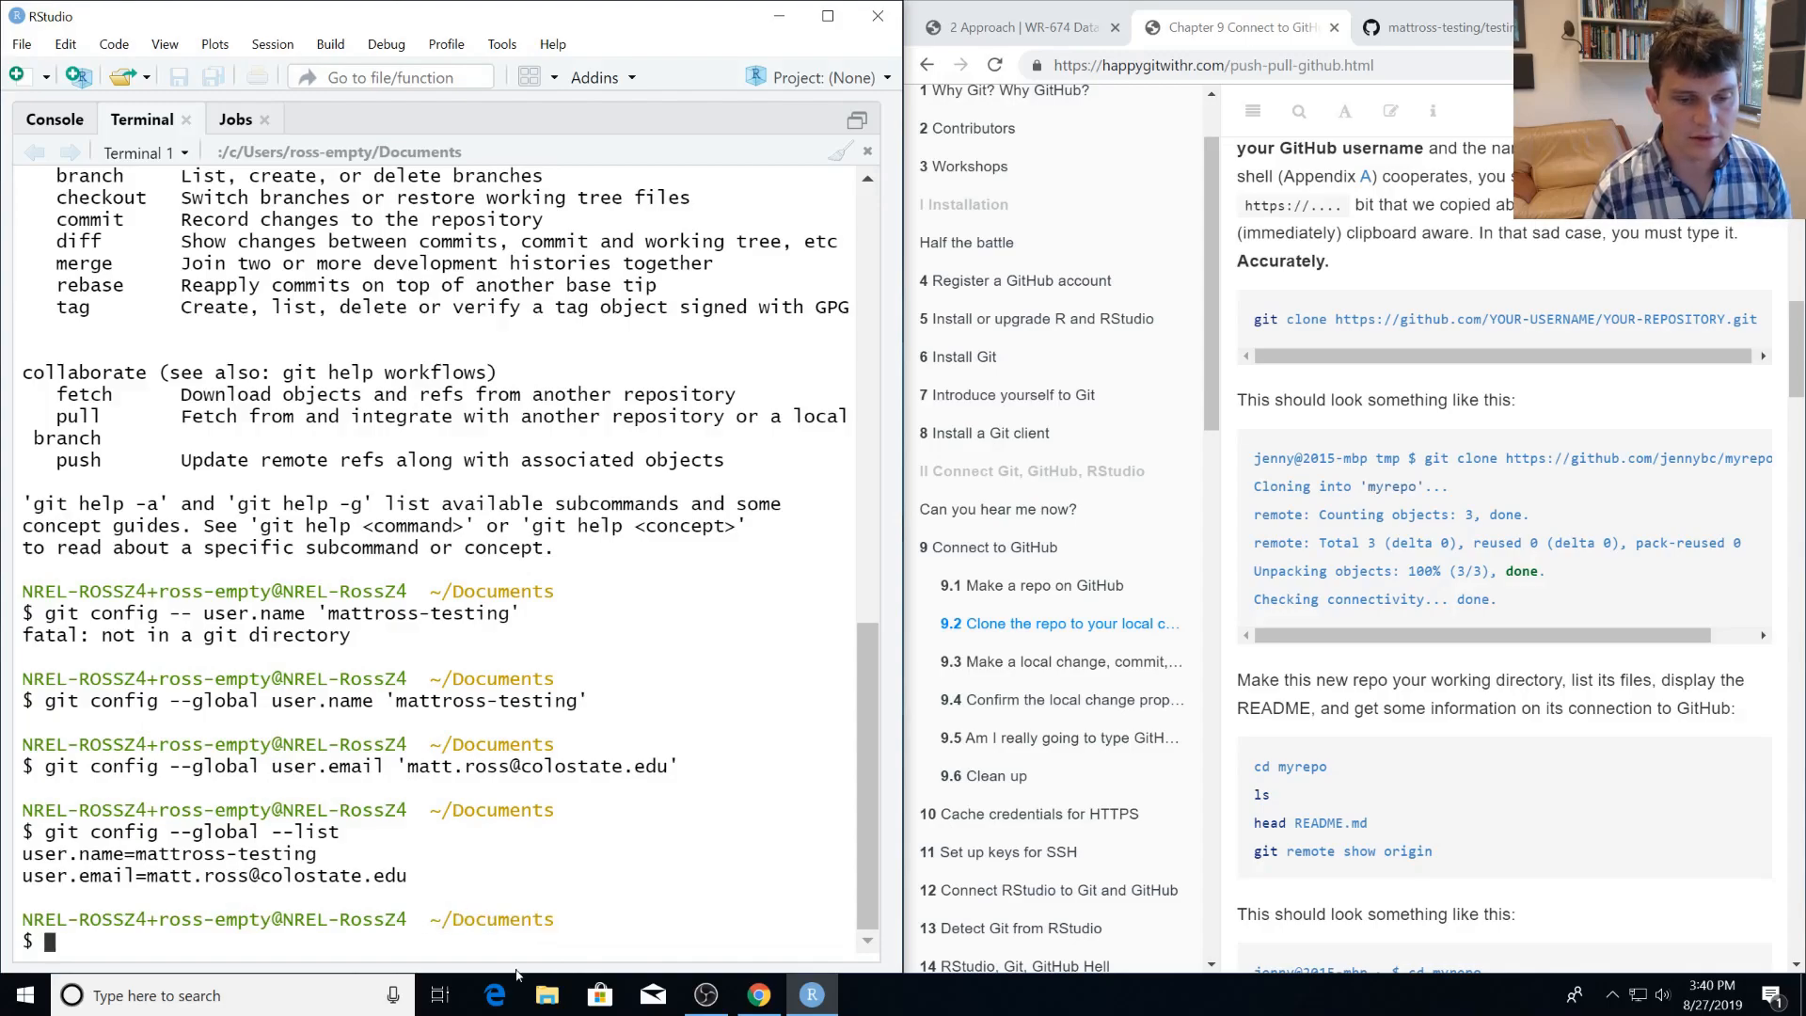
Create a folder named WR674 inside Documents in File Explorer, and close the window.
click(548, 995)
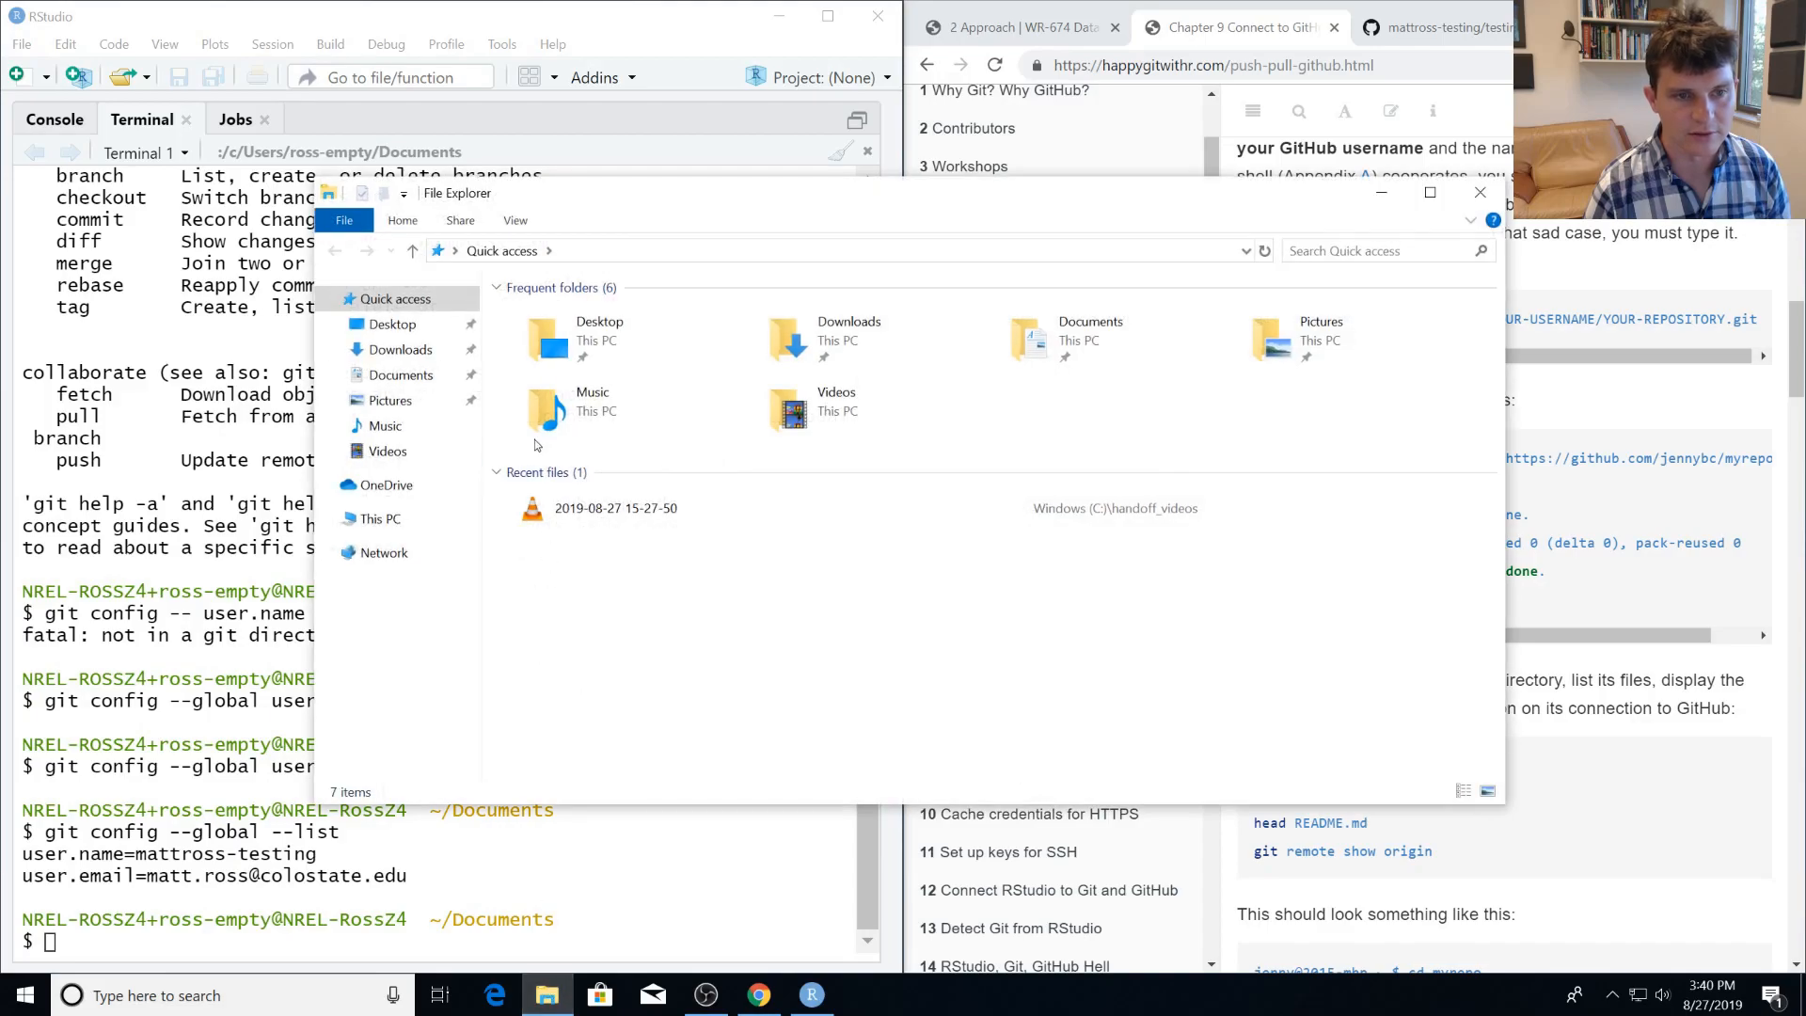
click(428, 389)
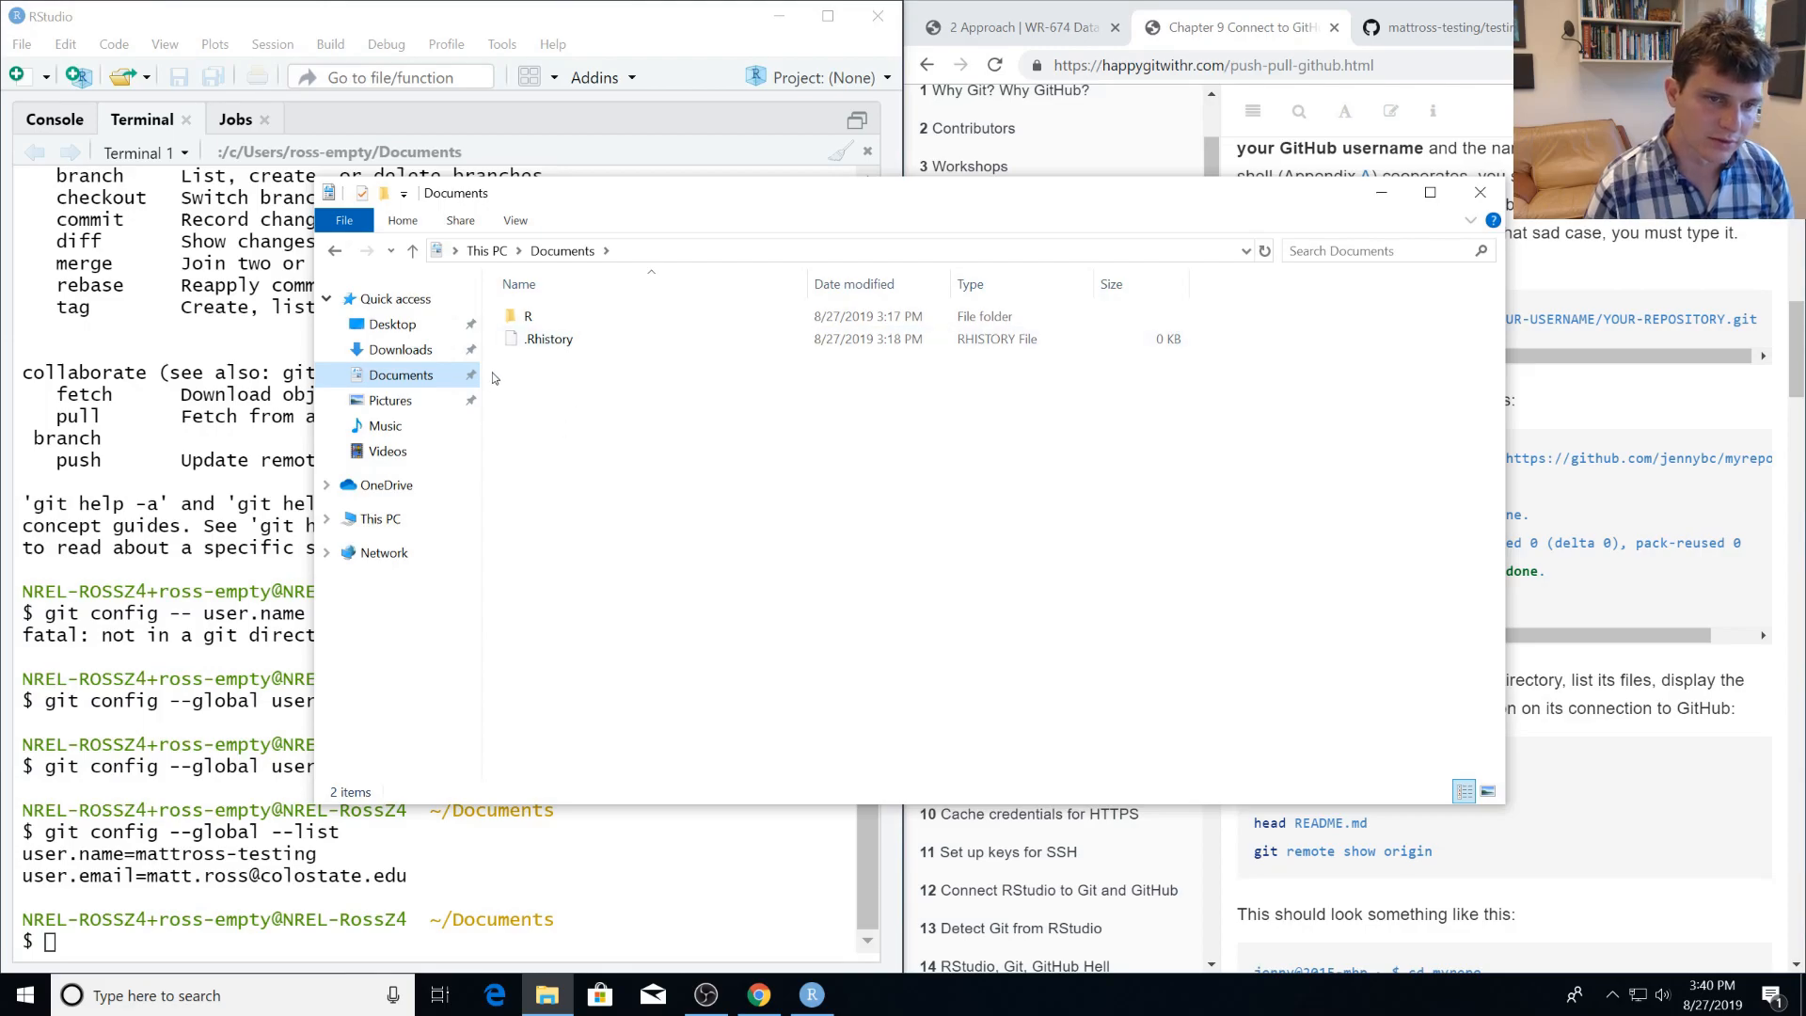
right_click(557, 406)
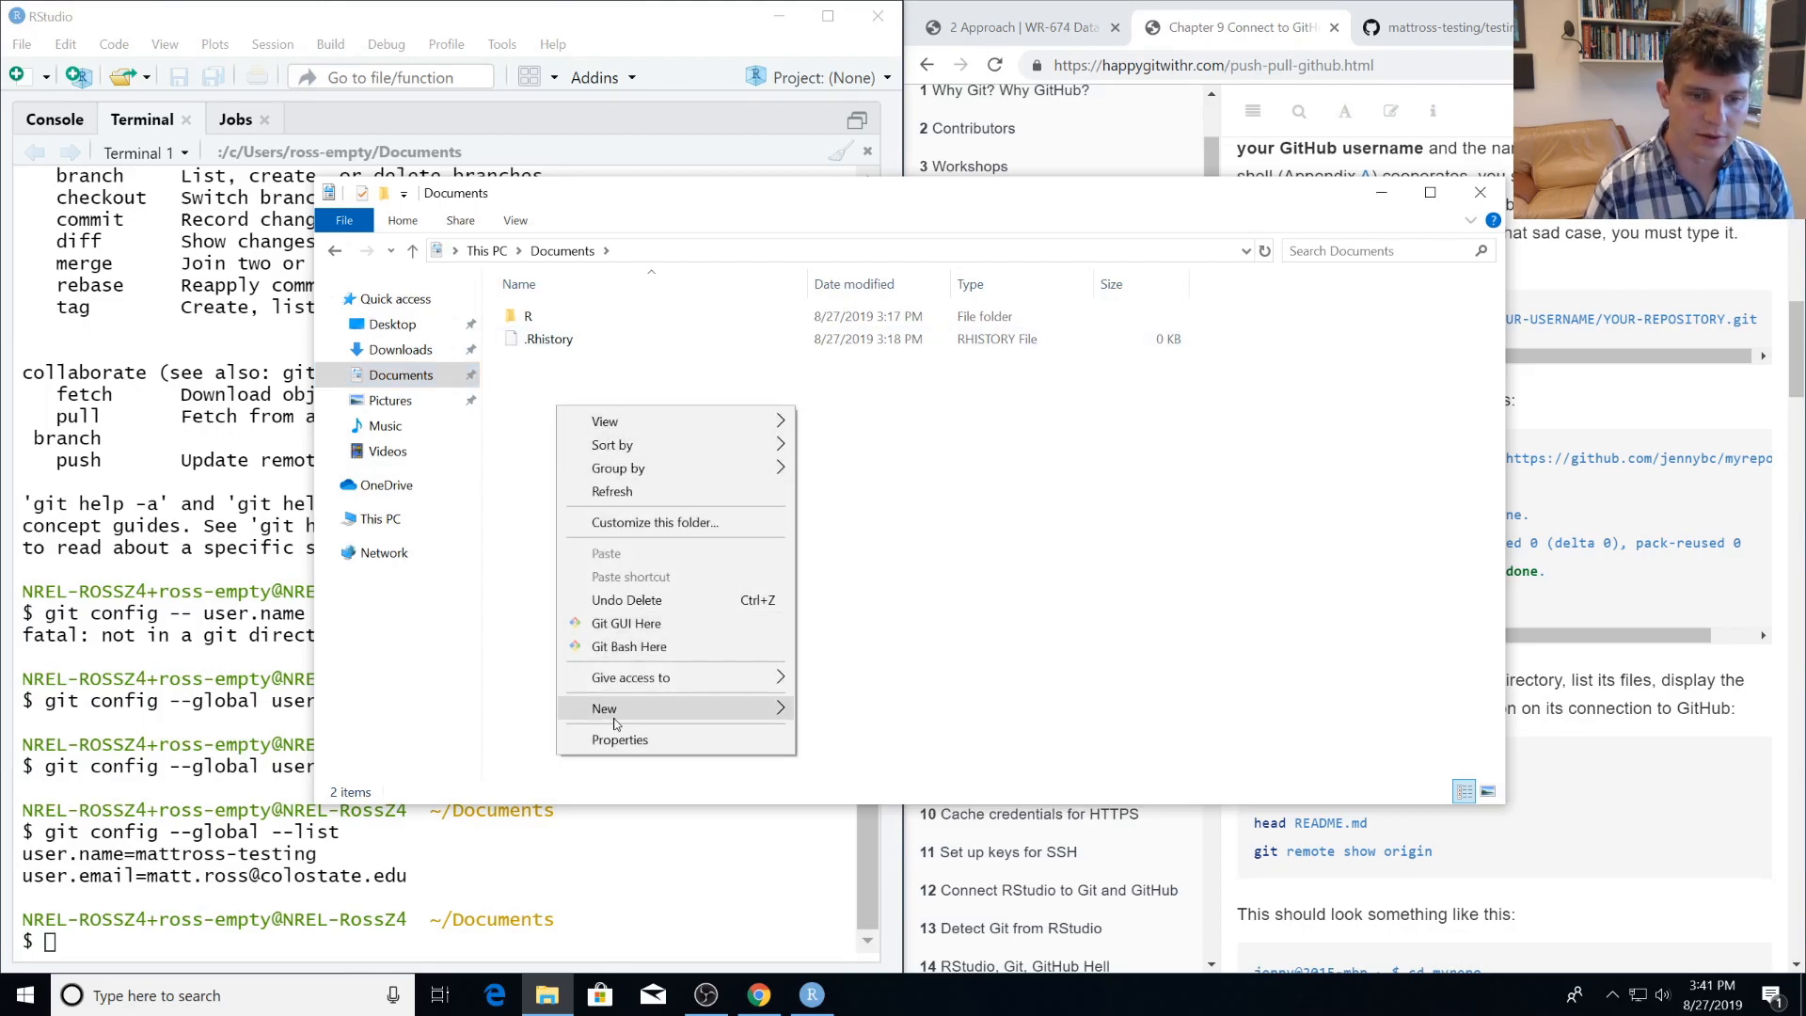
mouse_move(758, 719)
click(828, 709)
text(WR674)
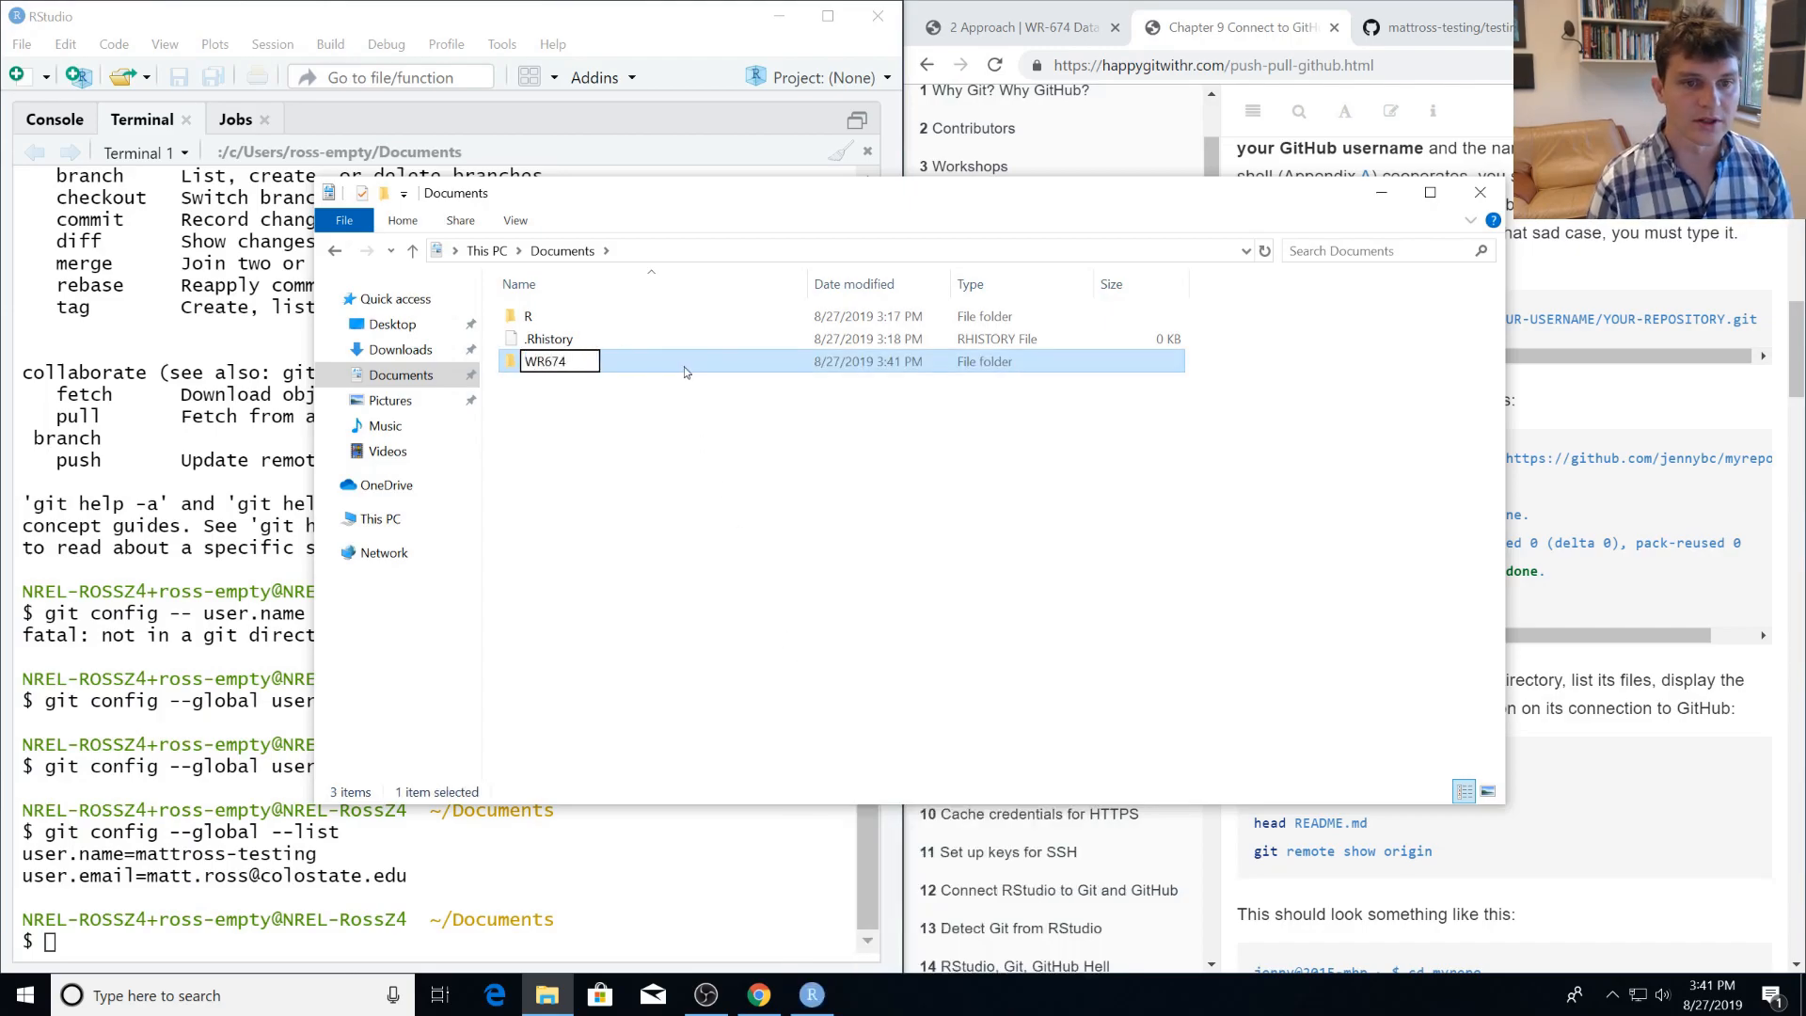
click(668, 399)
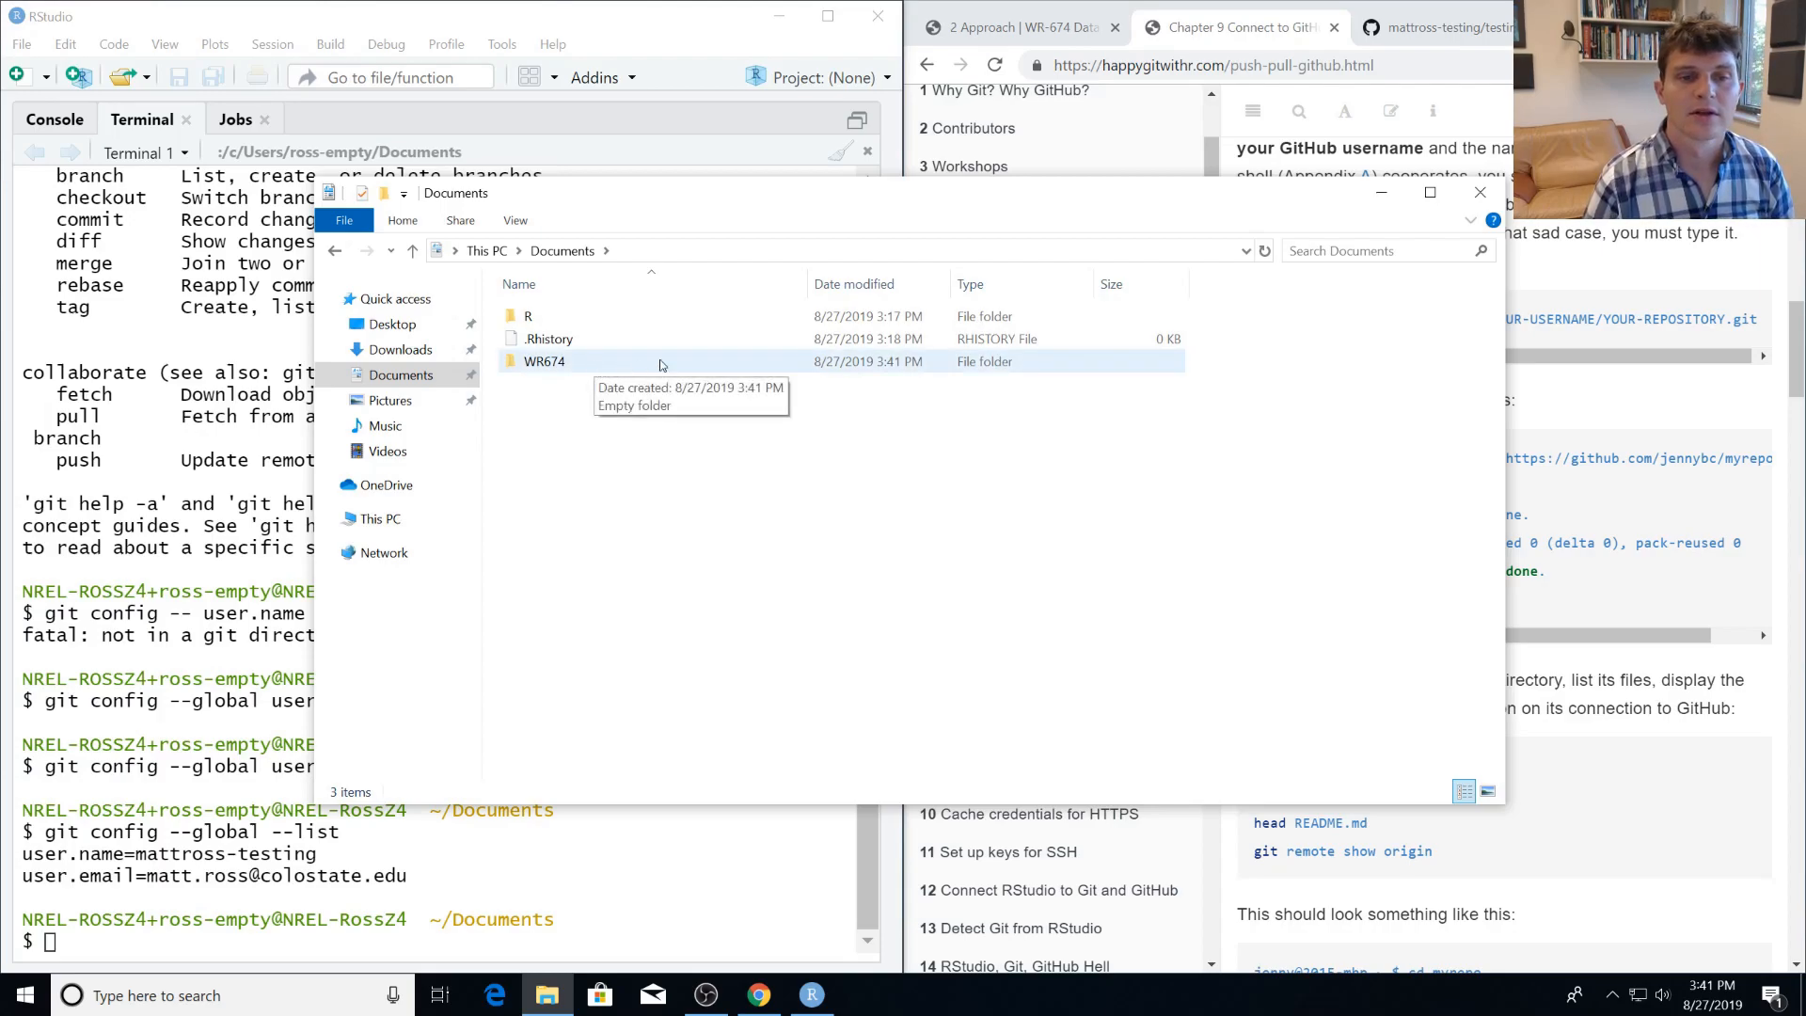
click(1480, 192)
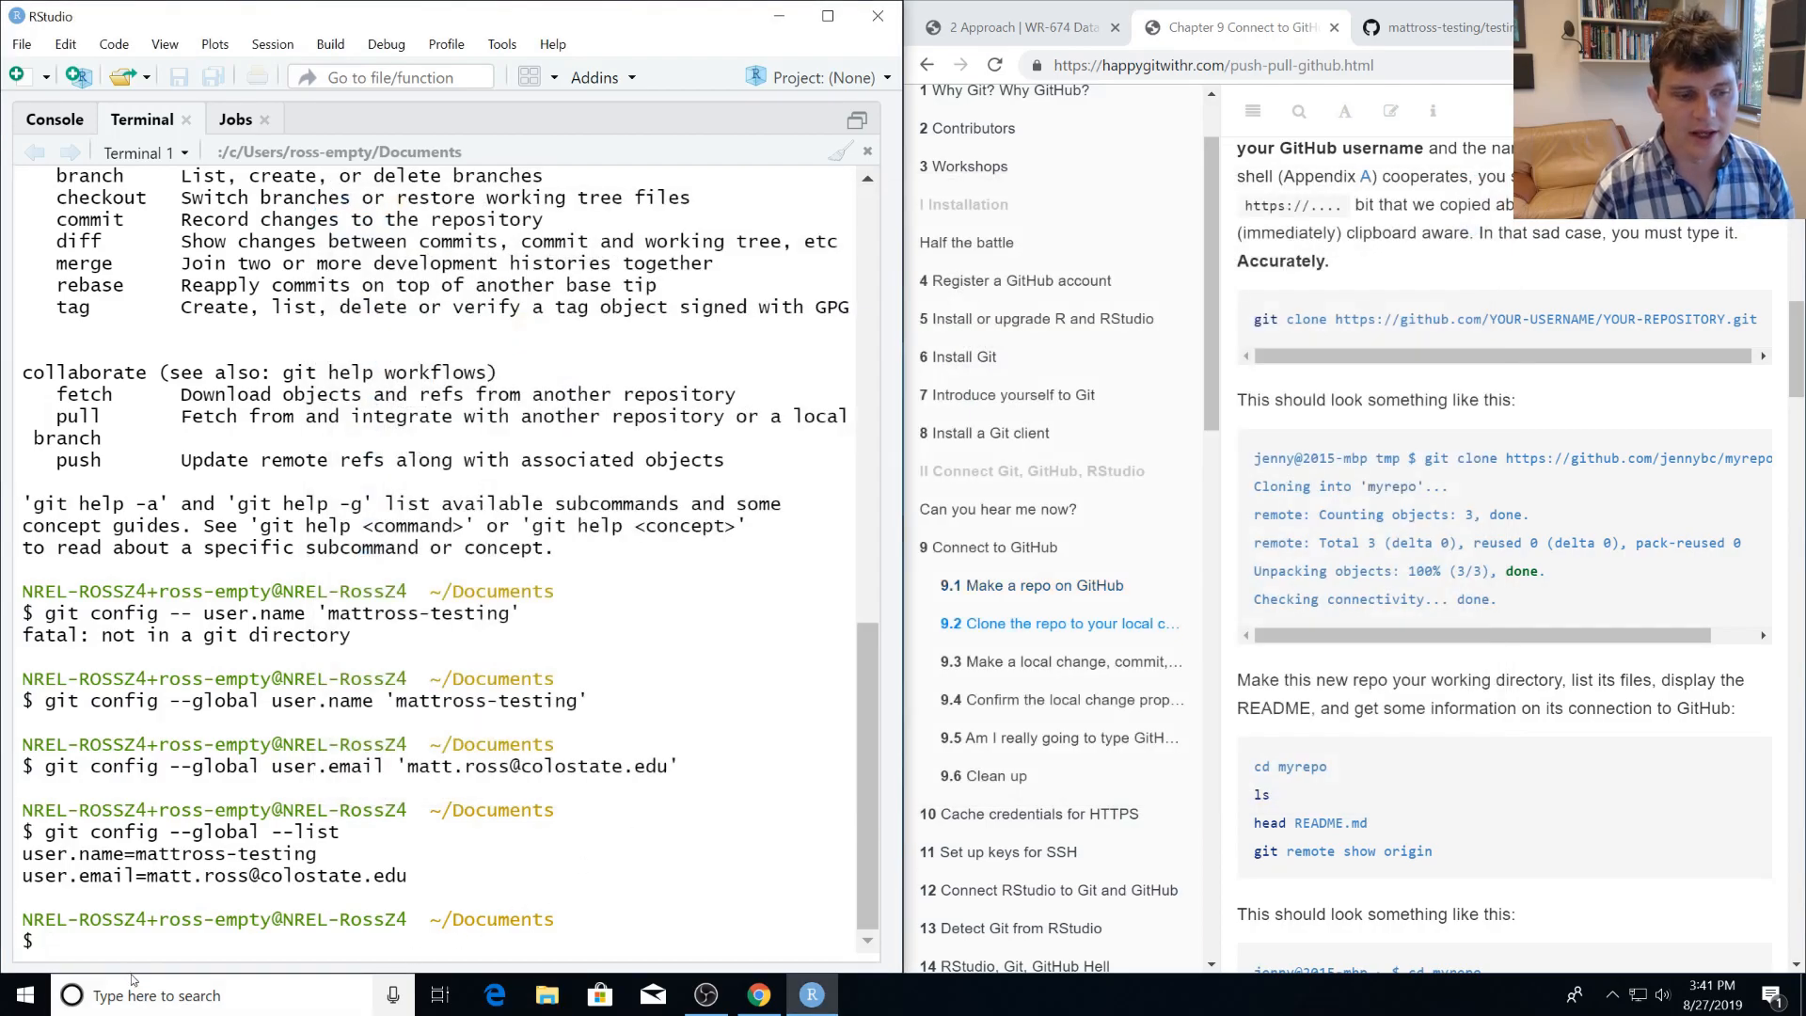
Change the terminal's working directory to WR674 with cd and list its contents with ls.
text(cd)
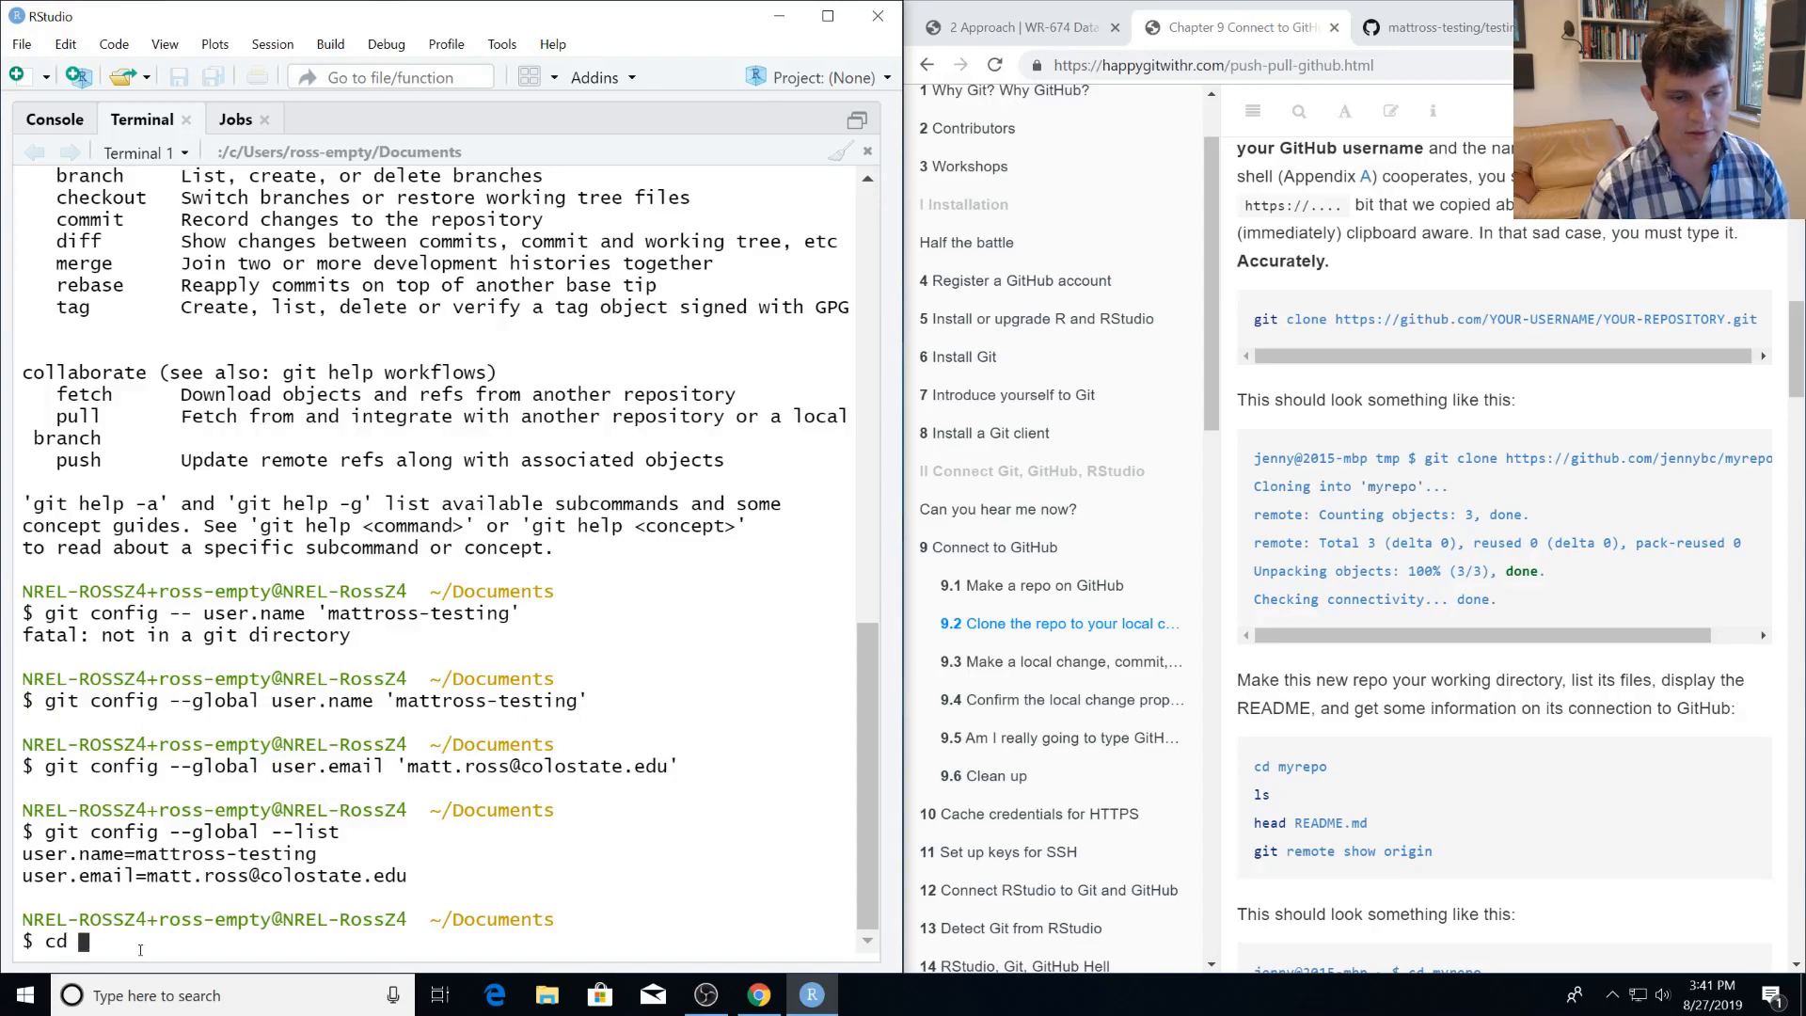
text(R67)
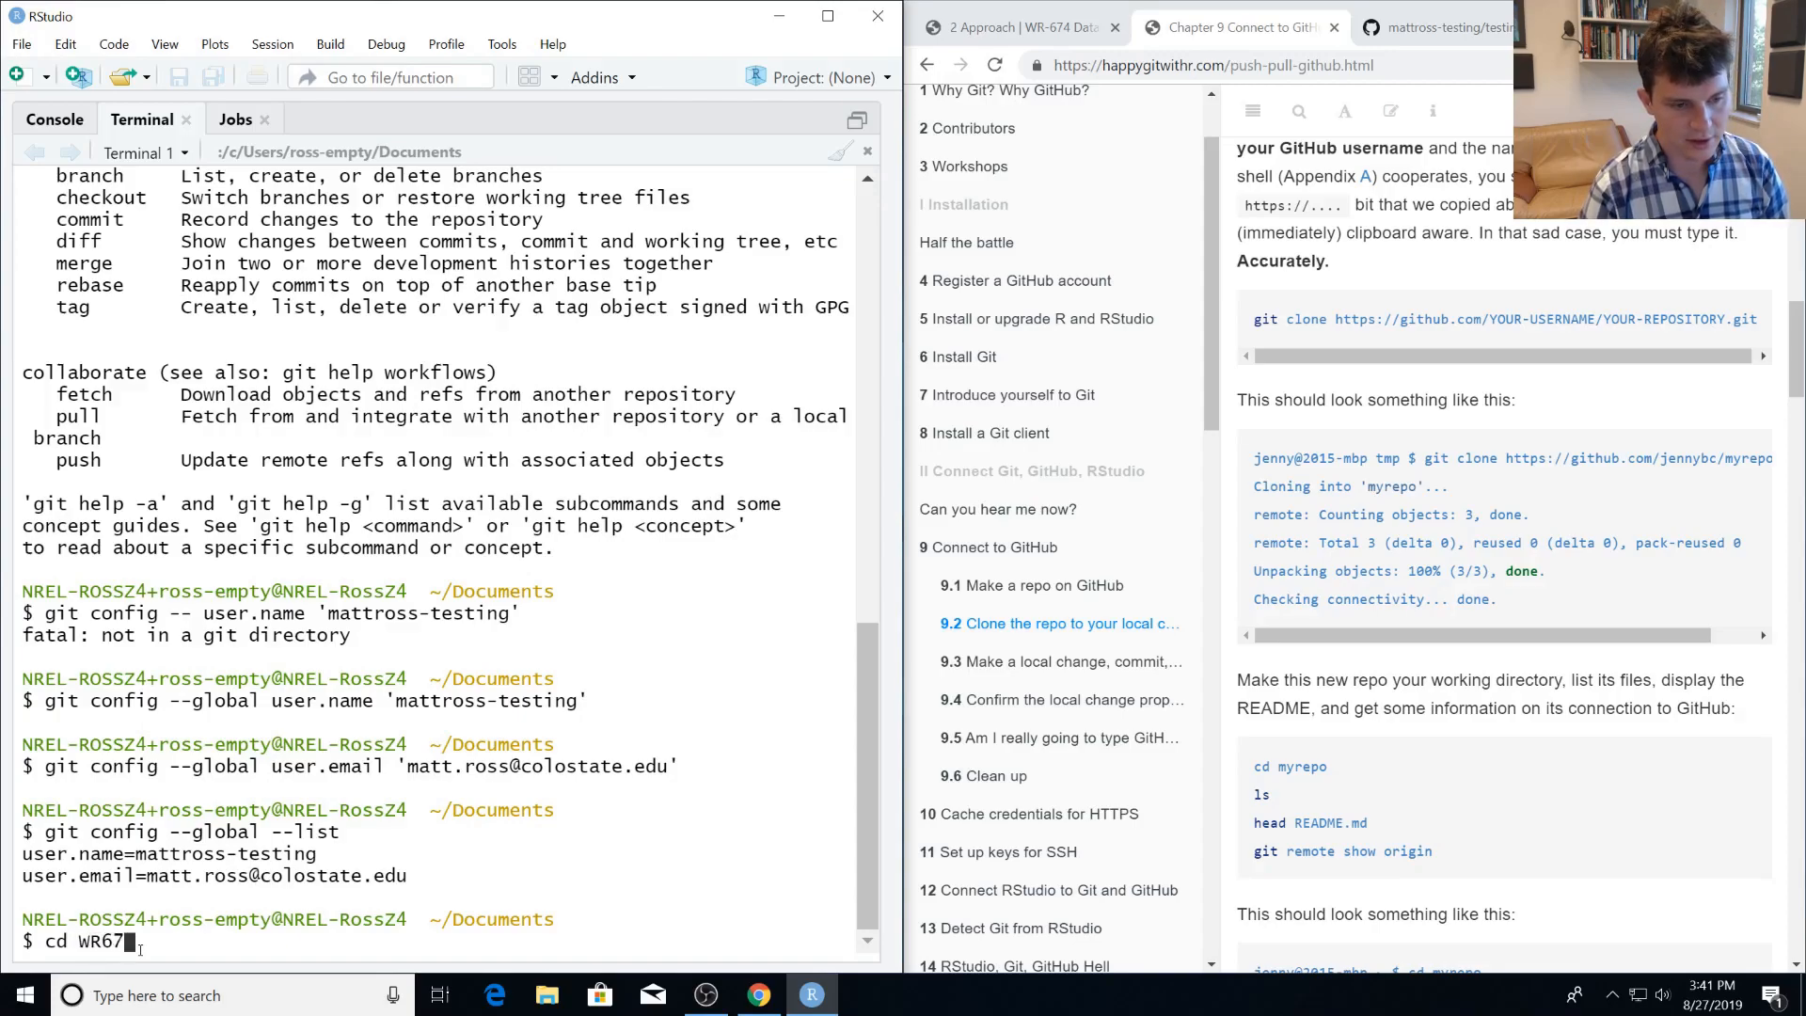
text(4)
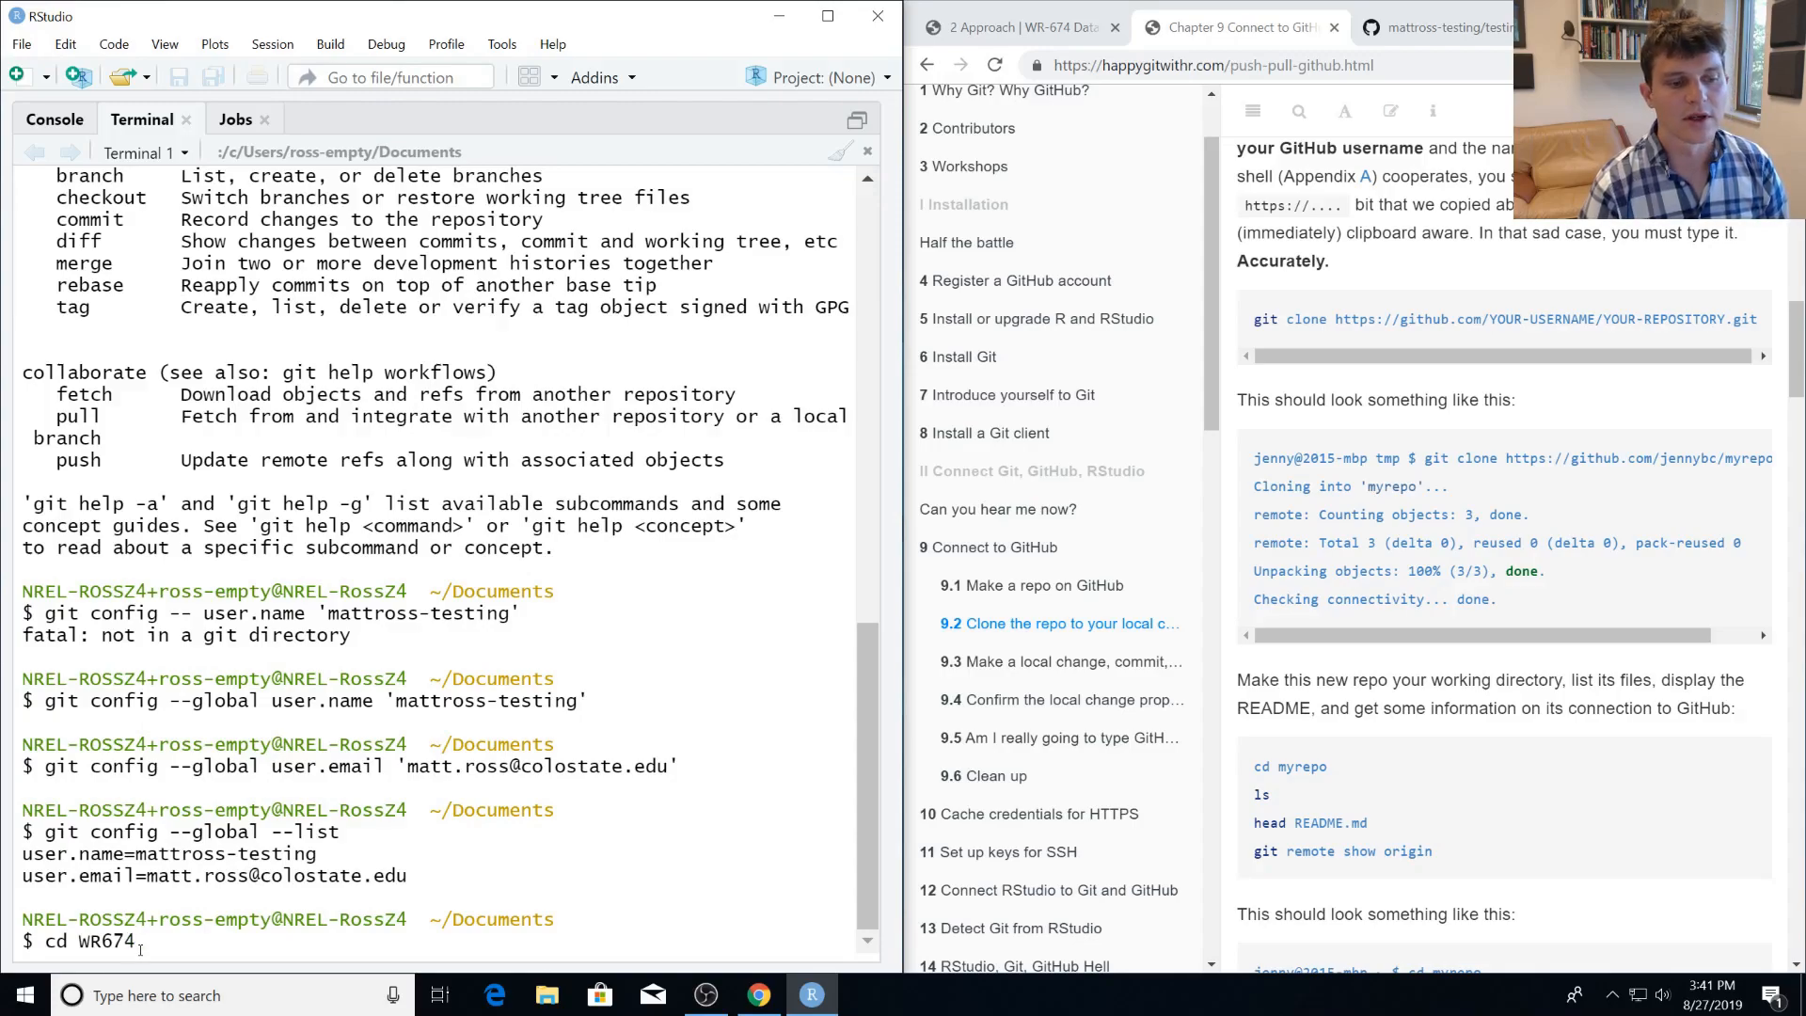
key(Return)
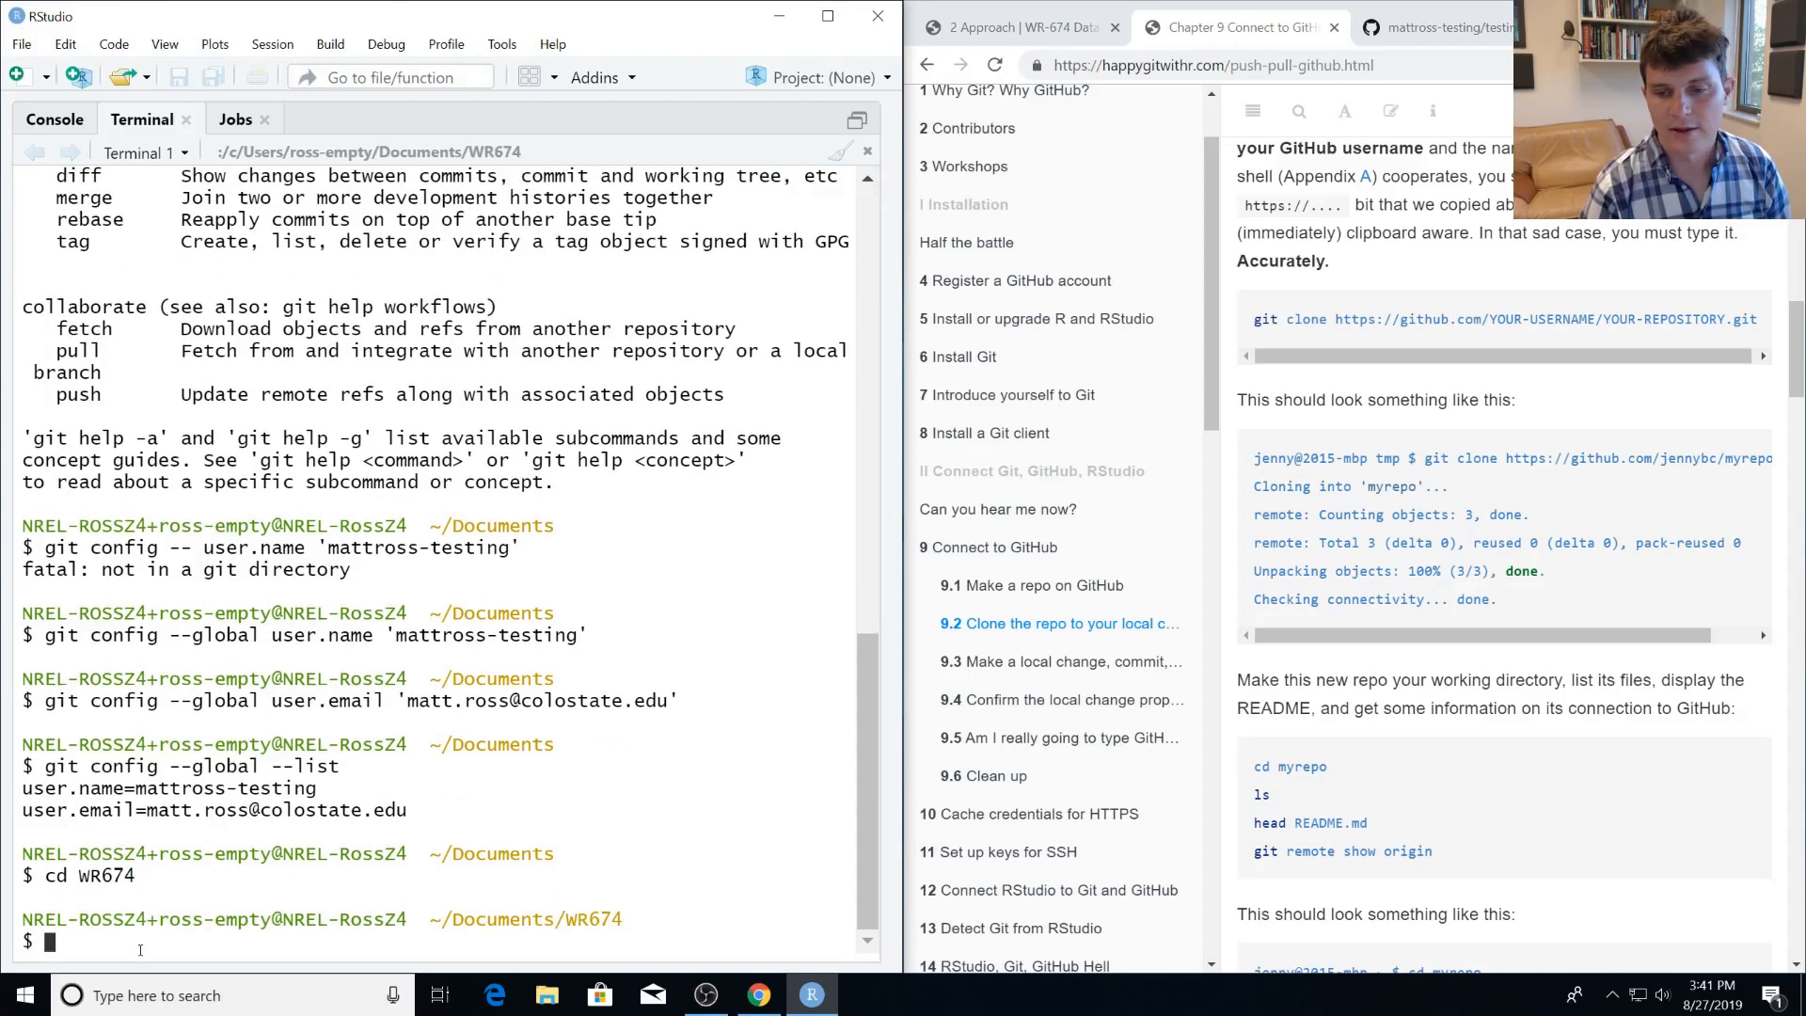
text(ls)
key(Return)
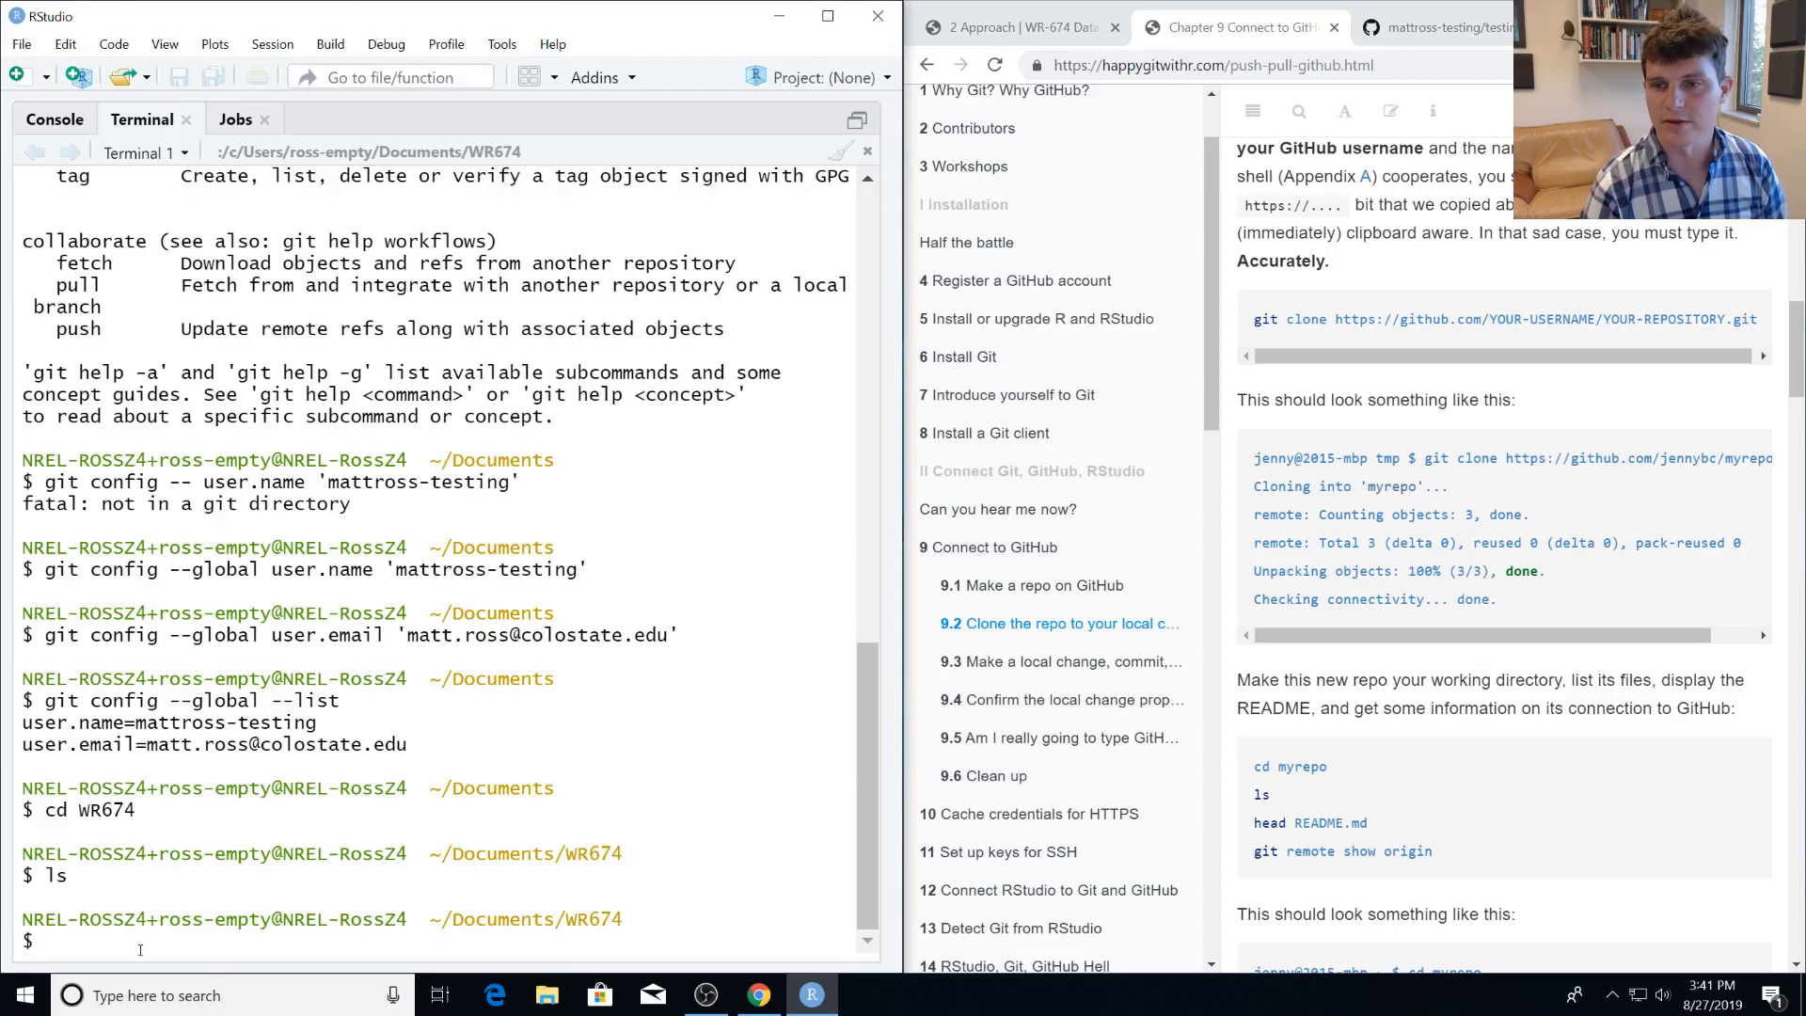
Clone the testing1 repository into WR674 with git clone and the copied HTTPS URL.
text(git clone)
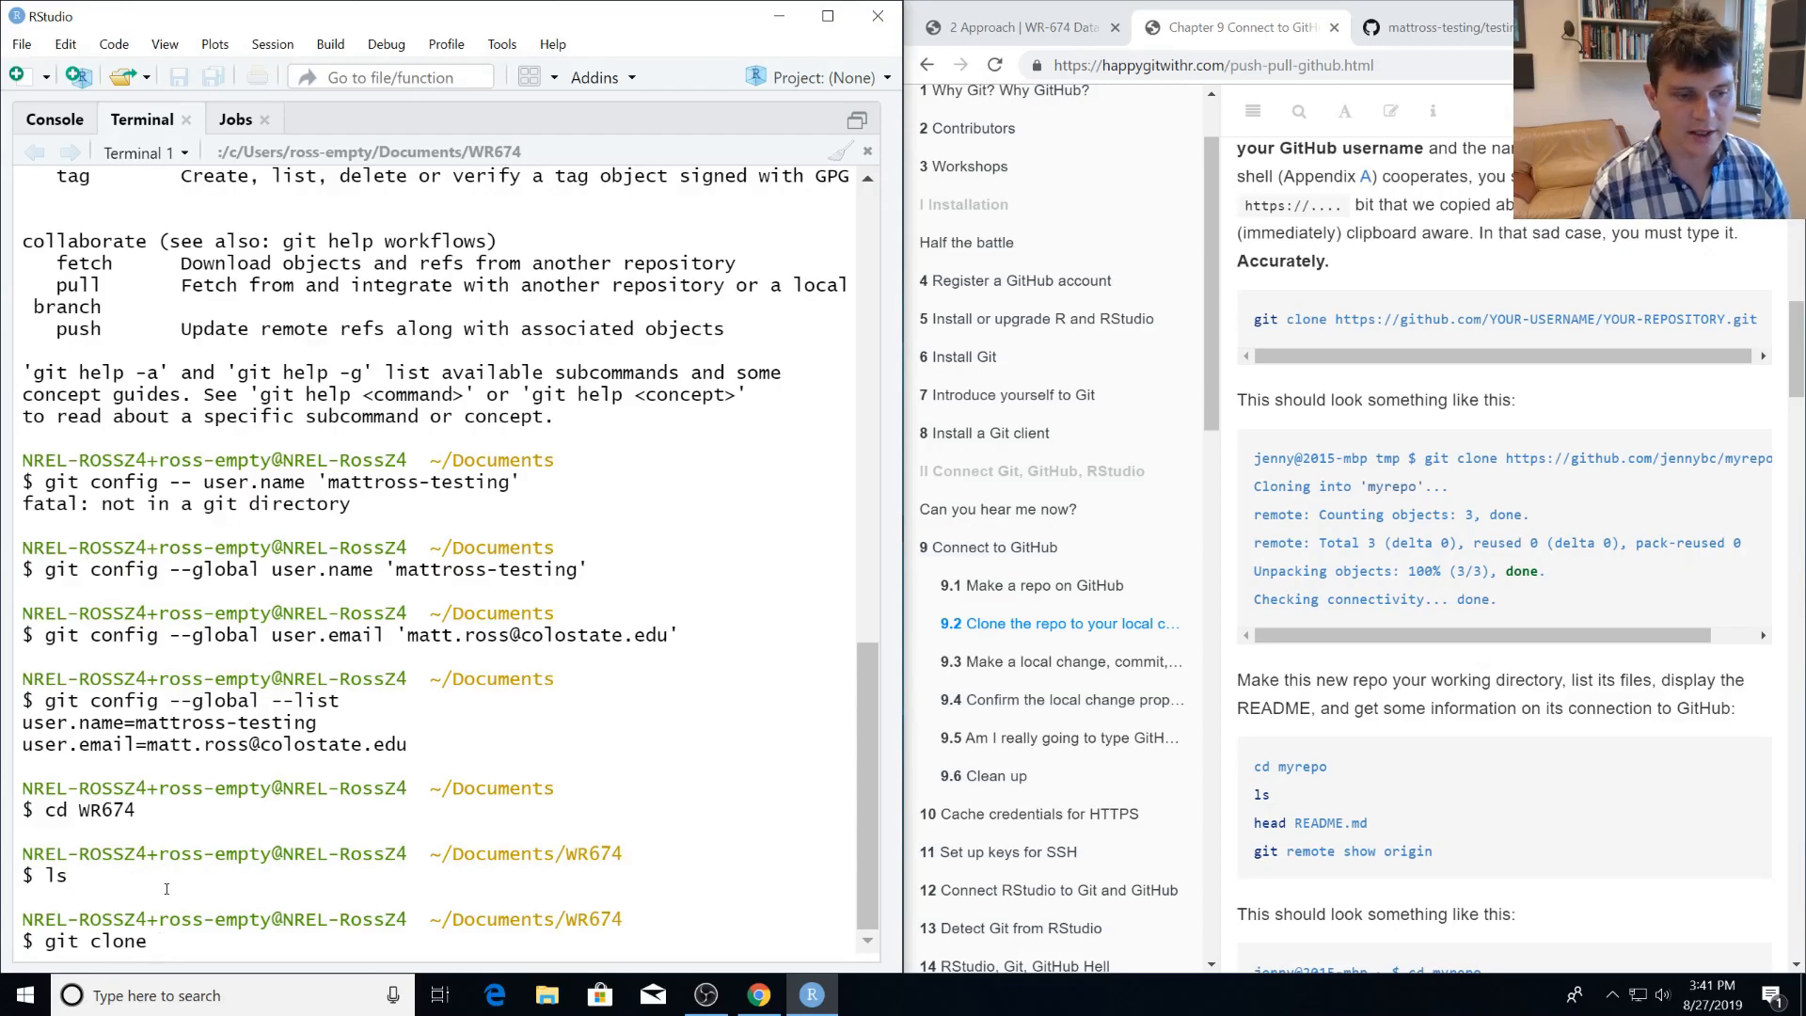
right_click(170, 944)
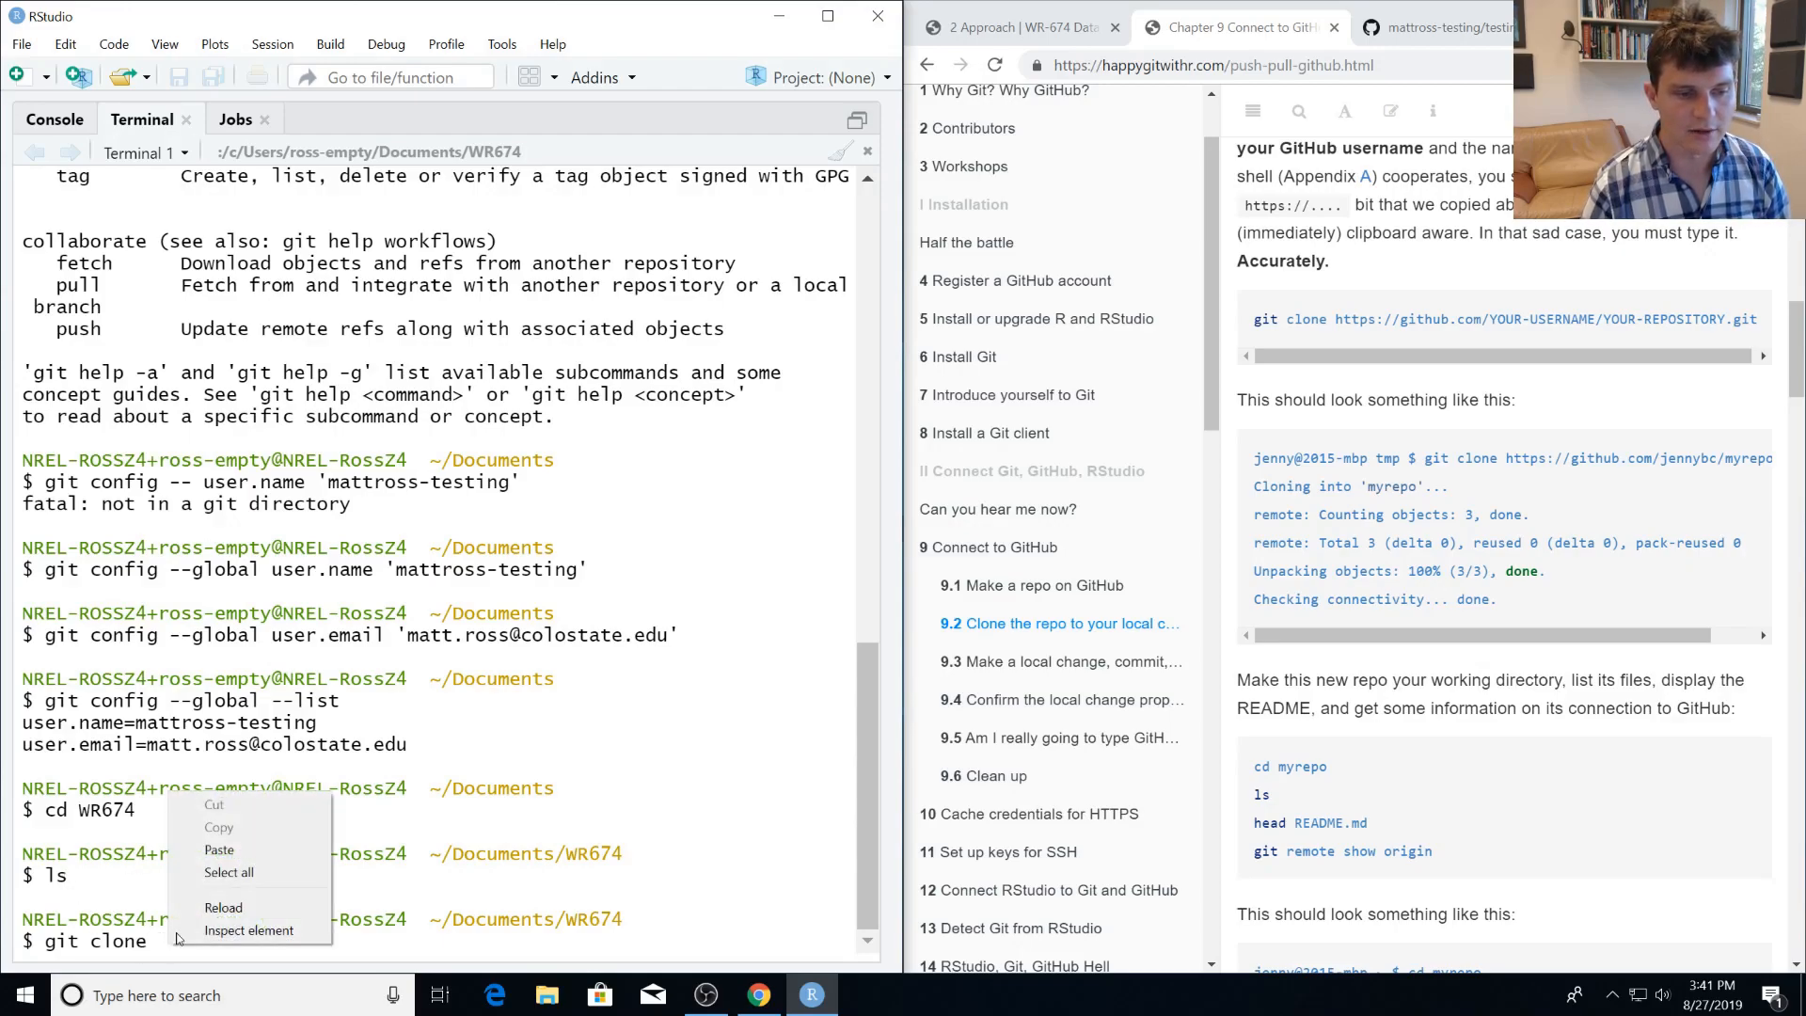
click(218, 850)
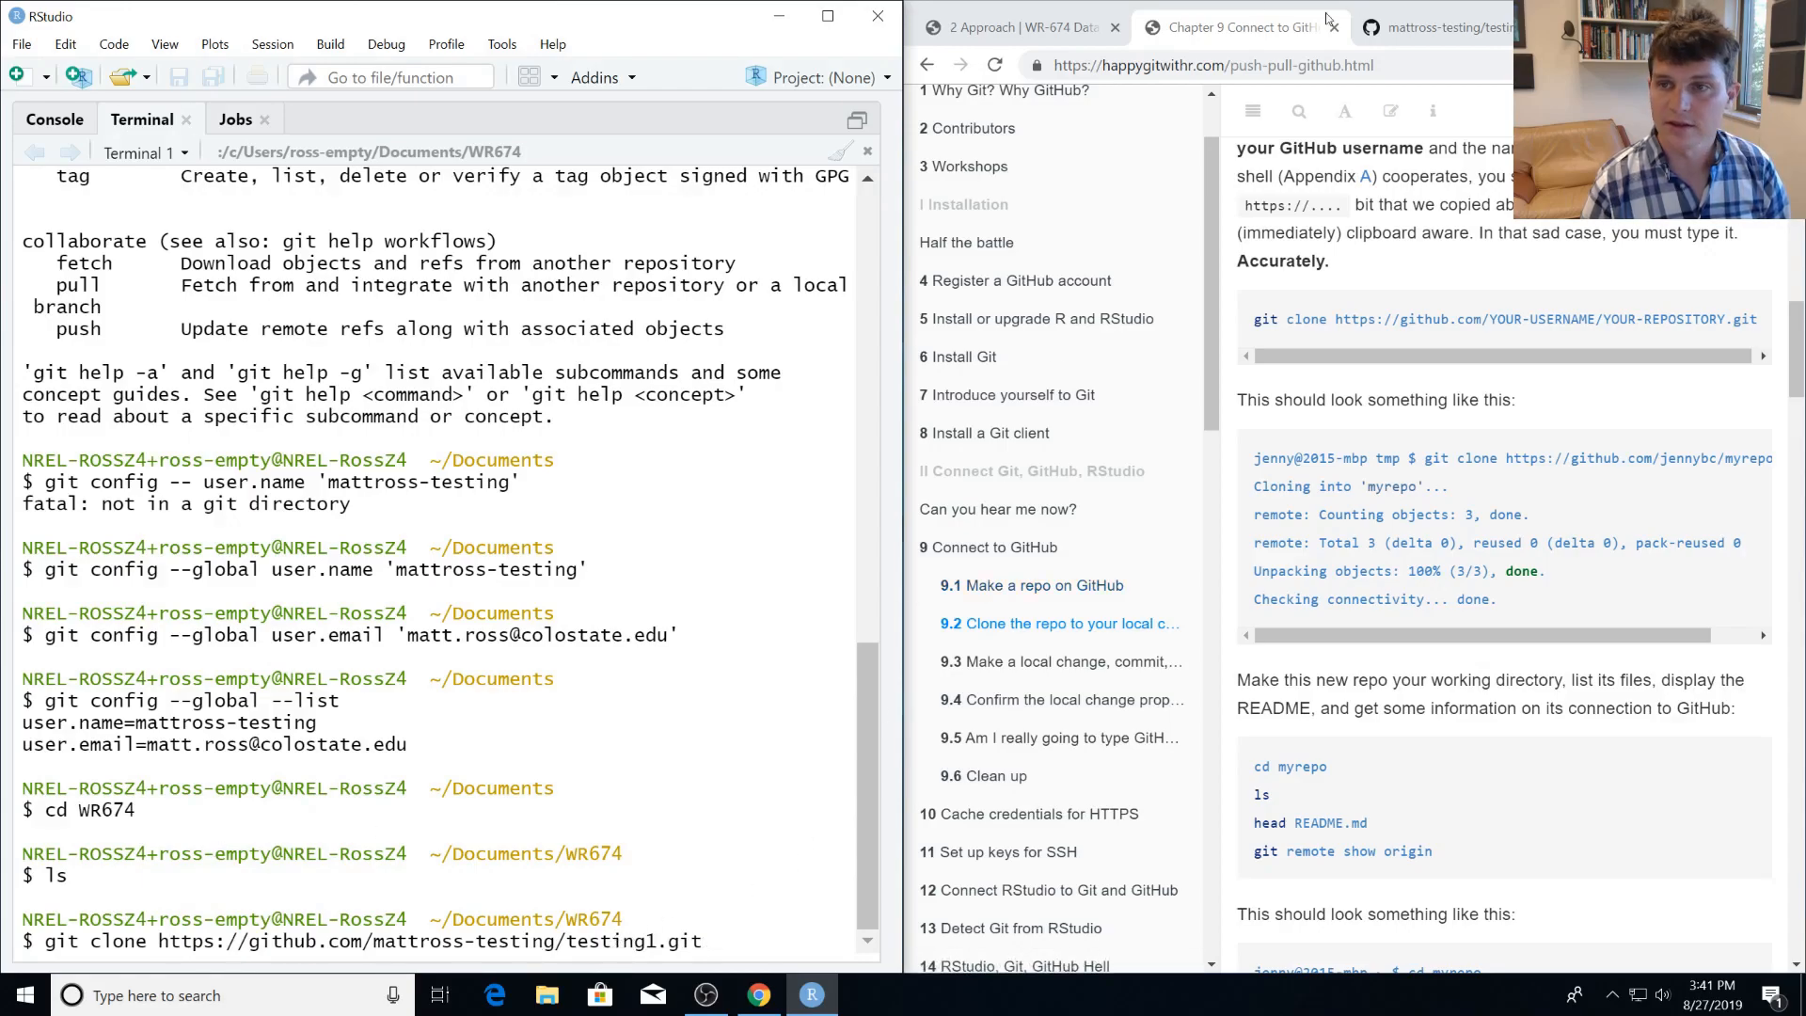
click(1444, 27)
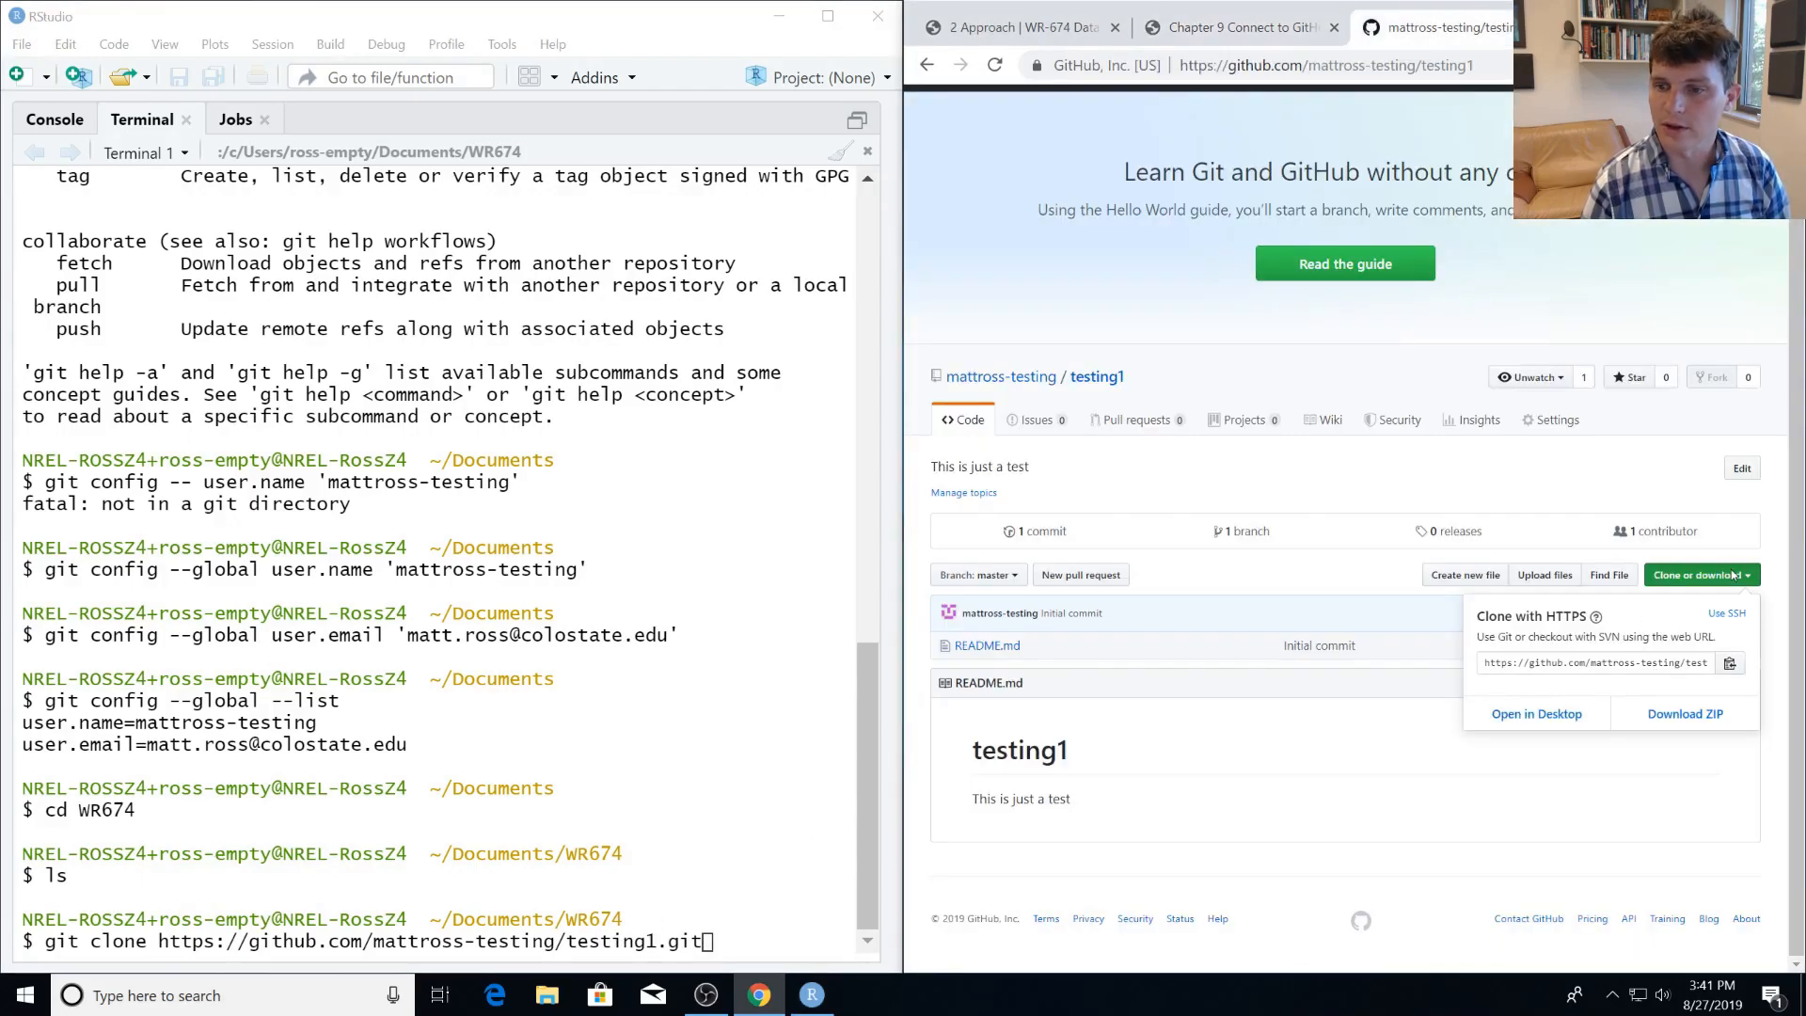
click(741, 950)
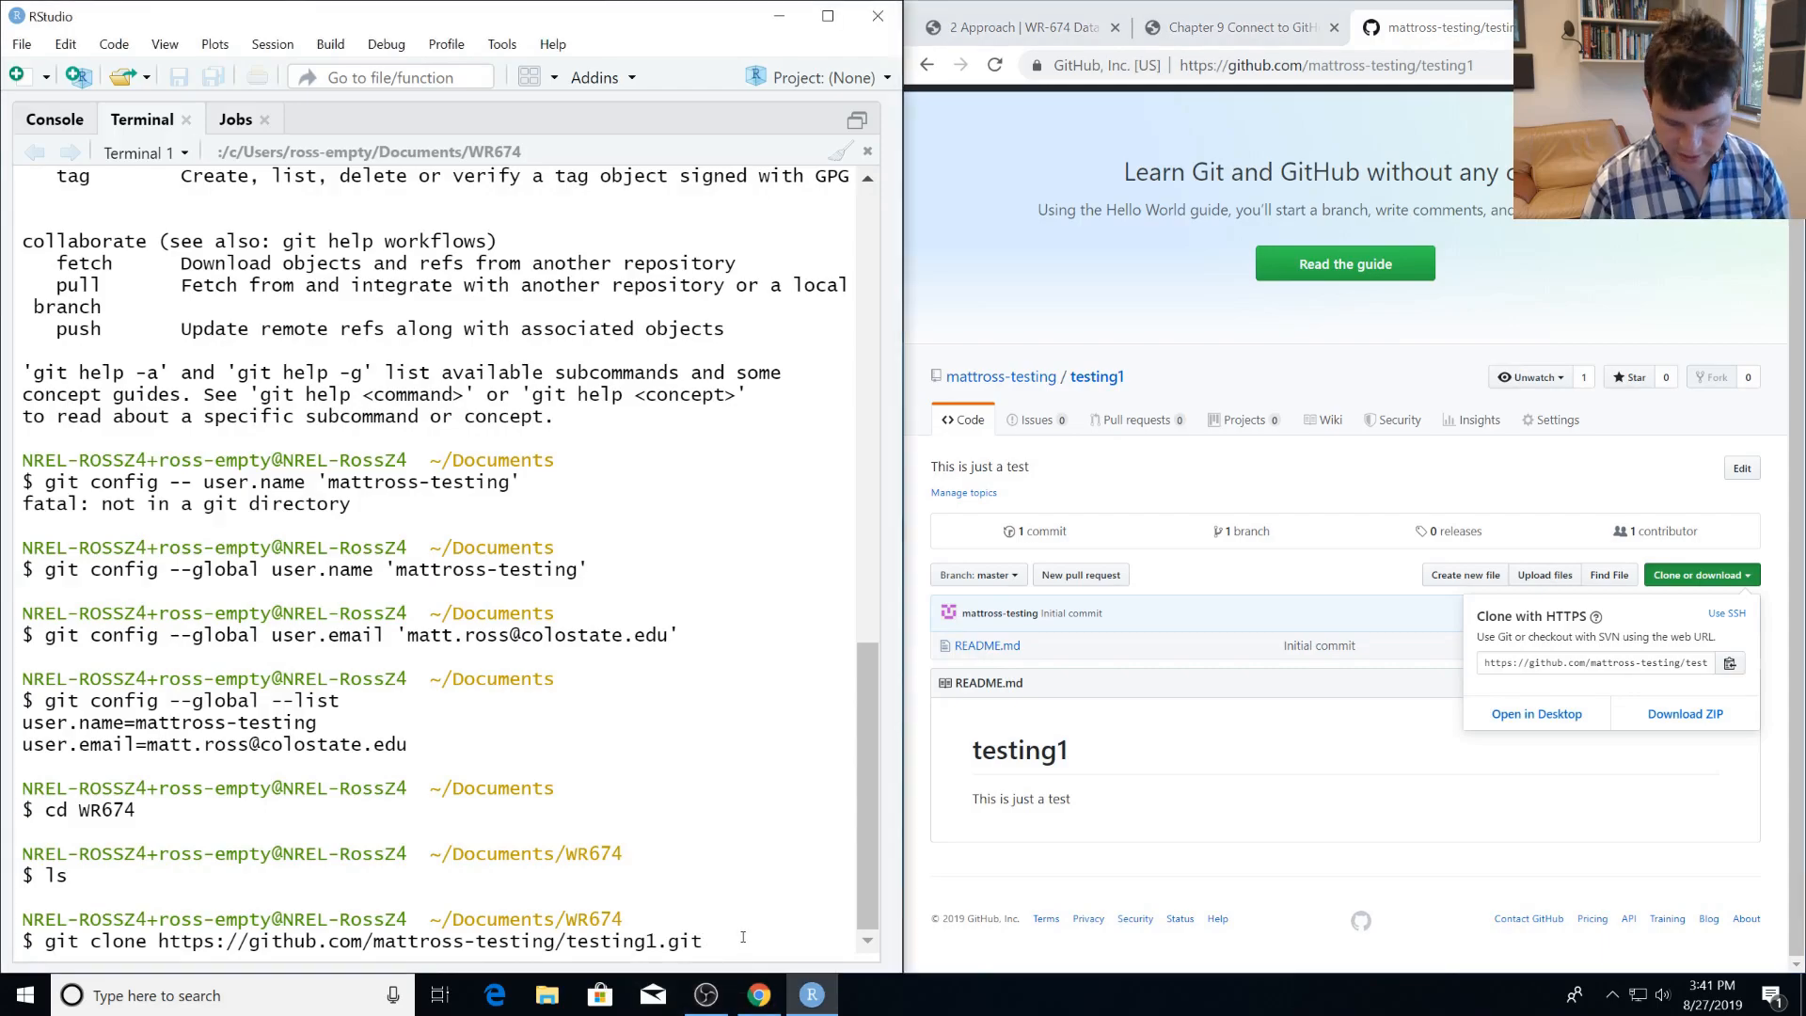
key(Return)
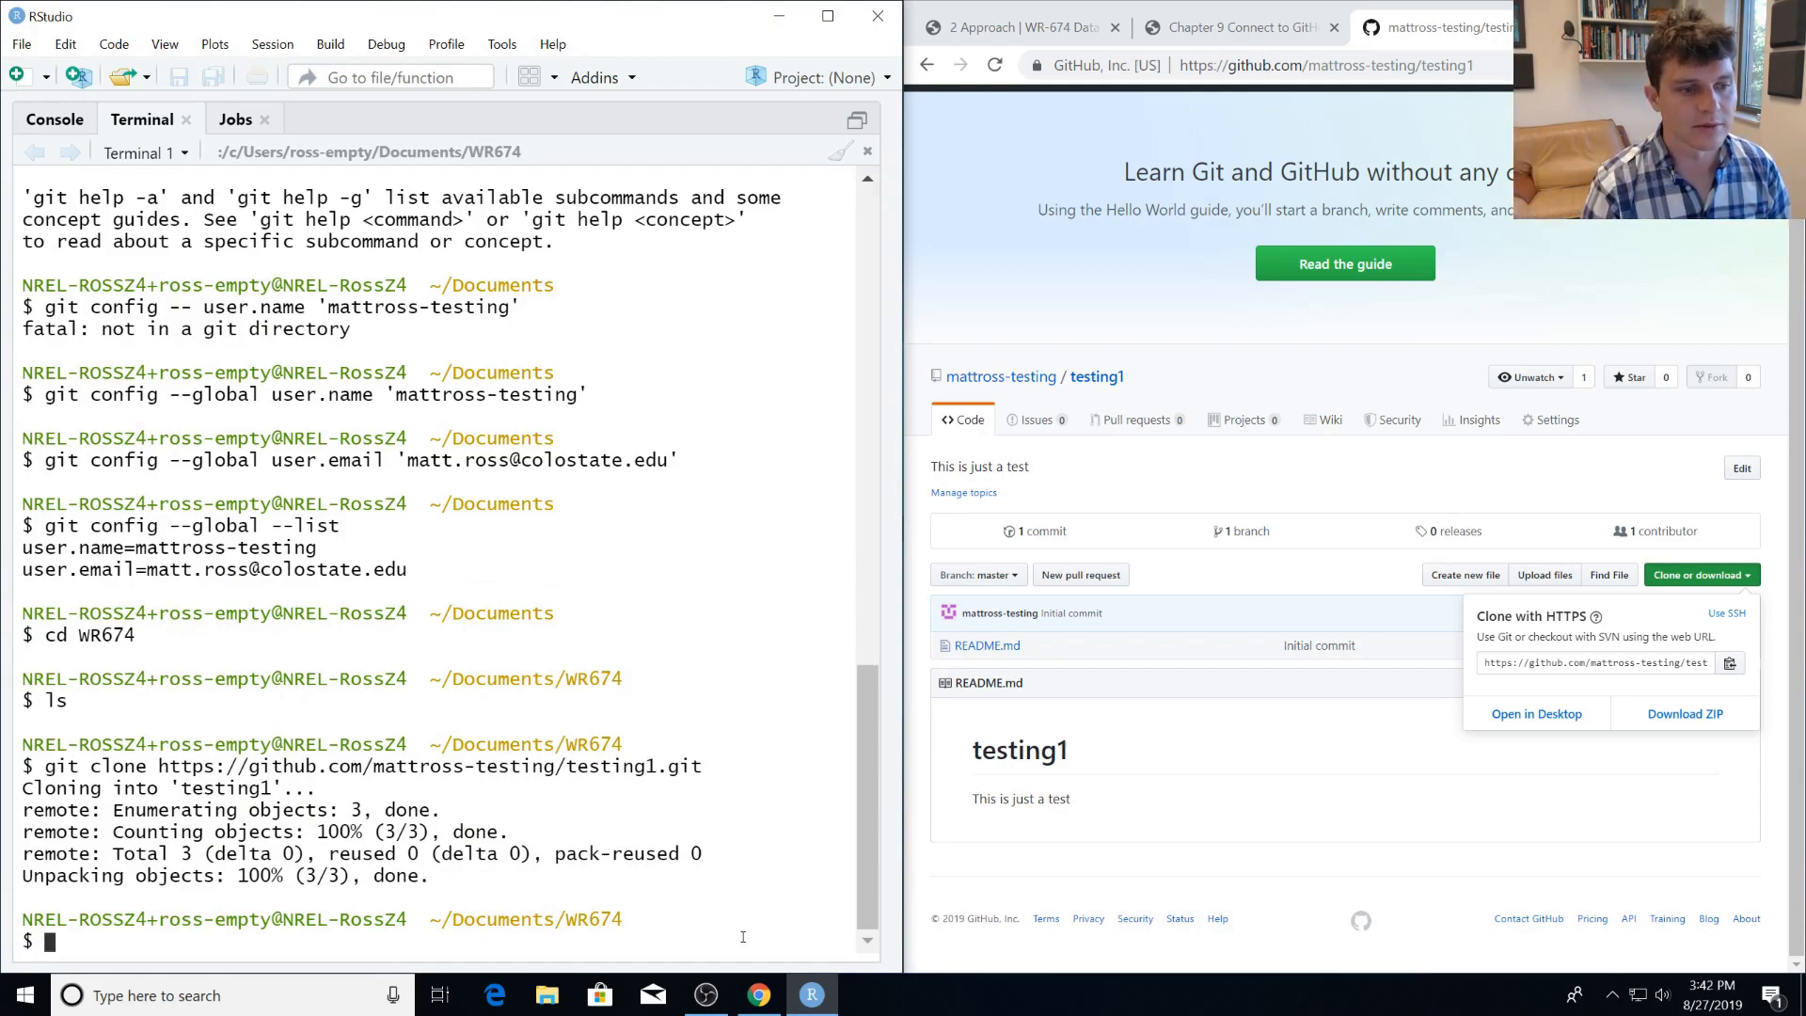
List the WR674 contents in the terminal, and inspect the cloned testing1 folder in File Explorer.
text(ls)
key(Return)
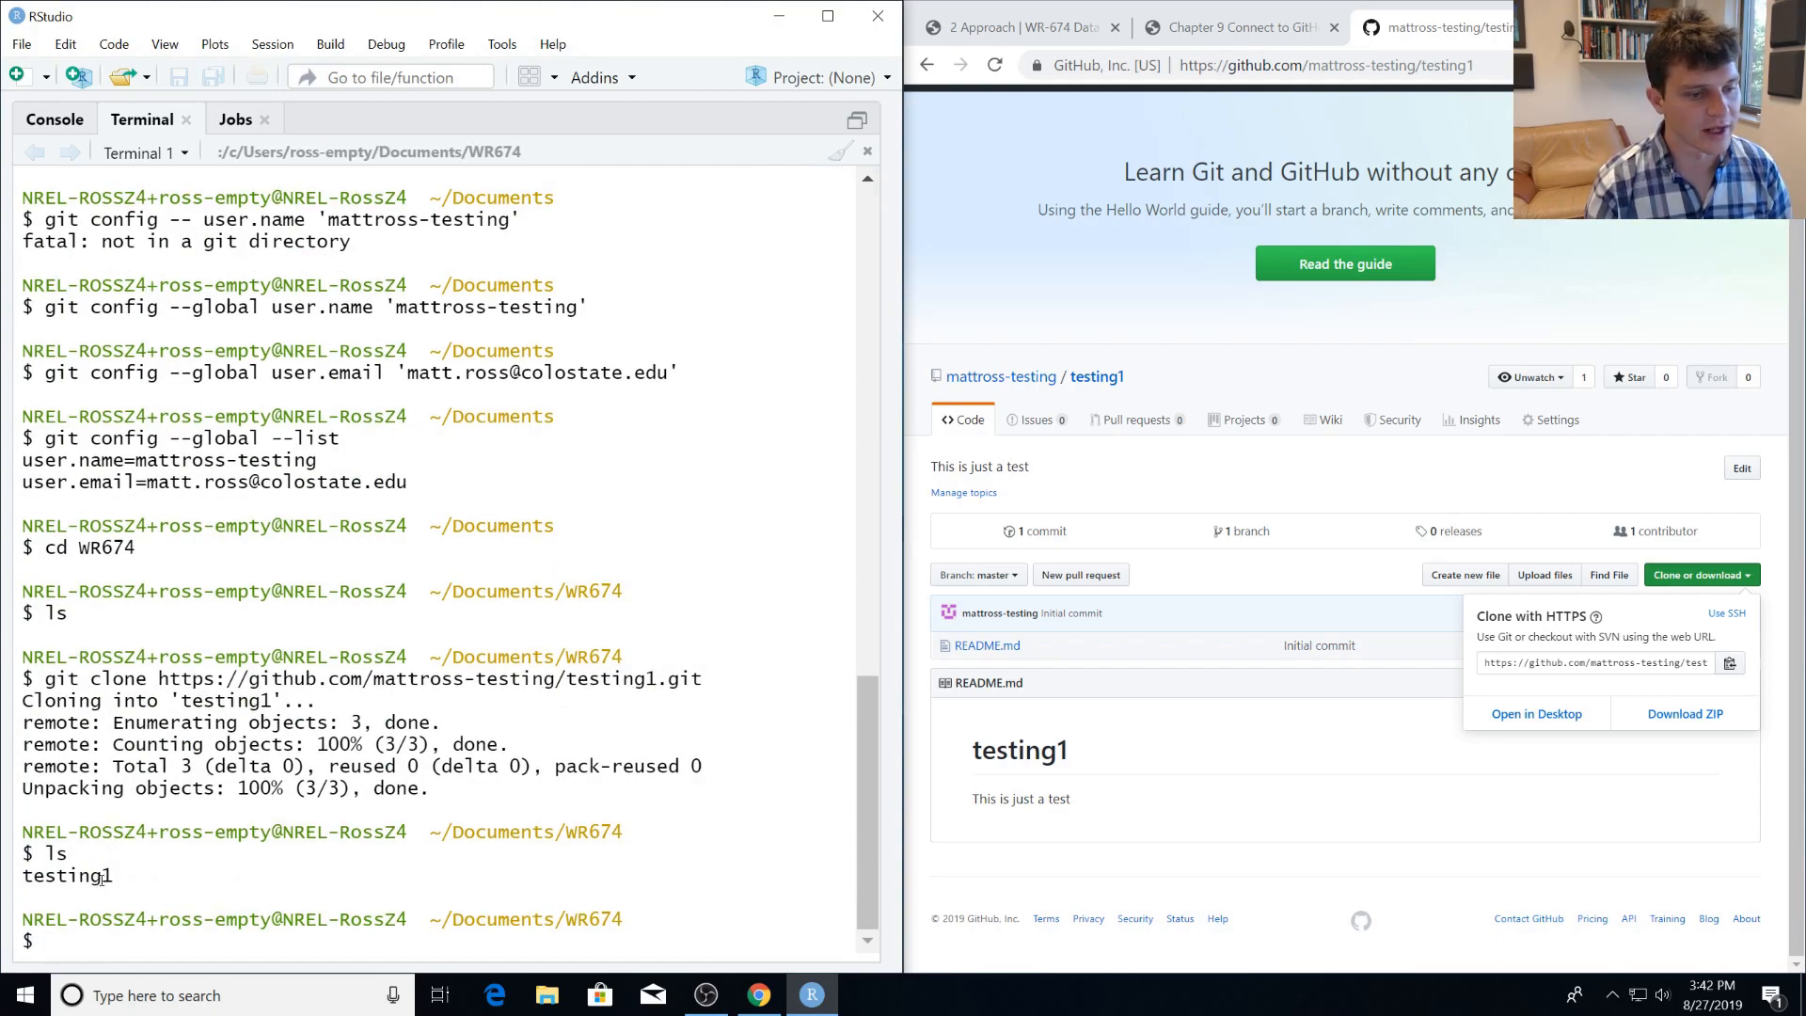
click(546, 994)
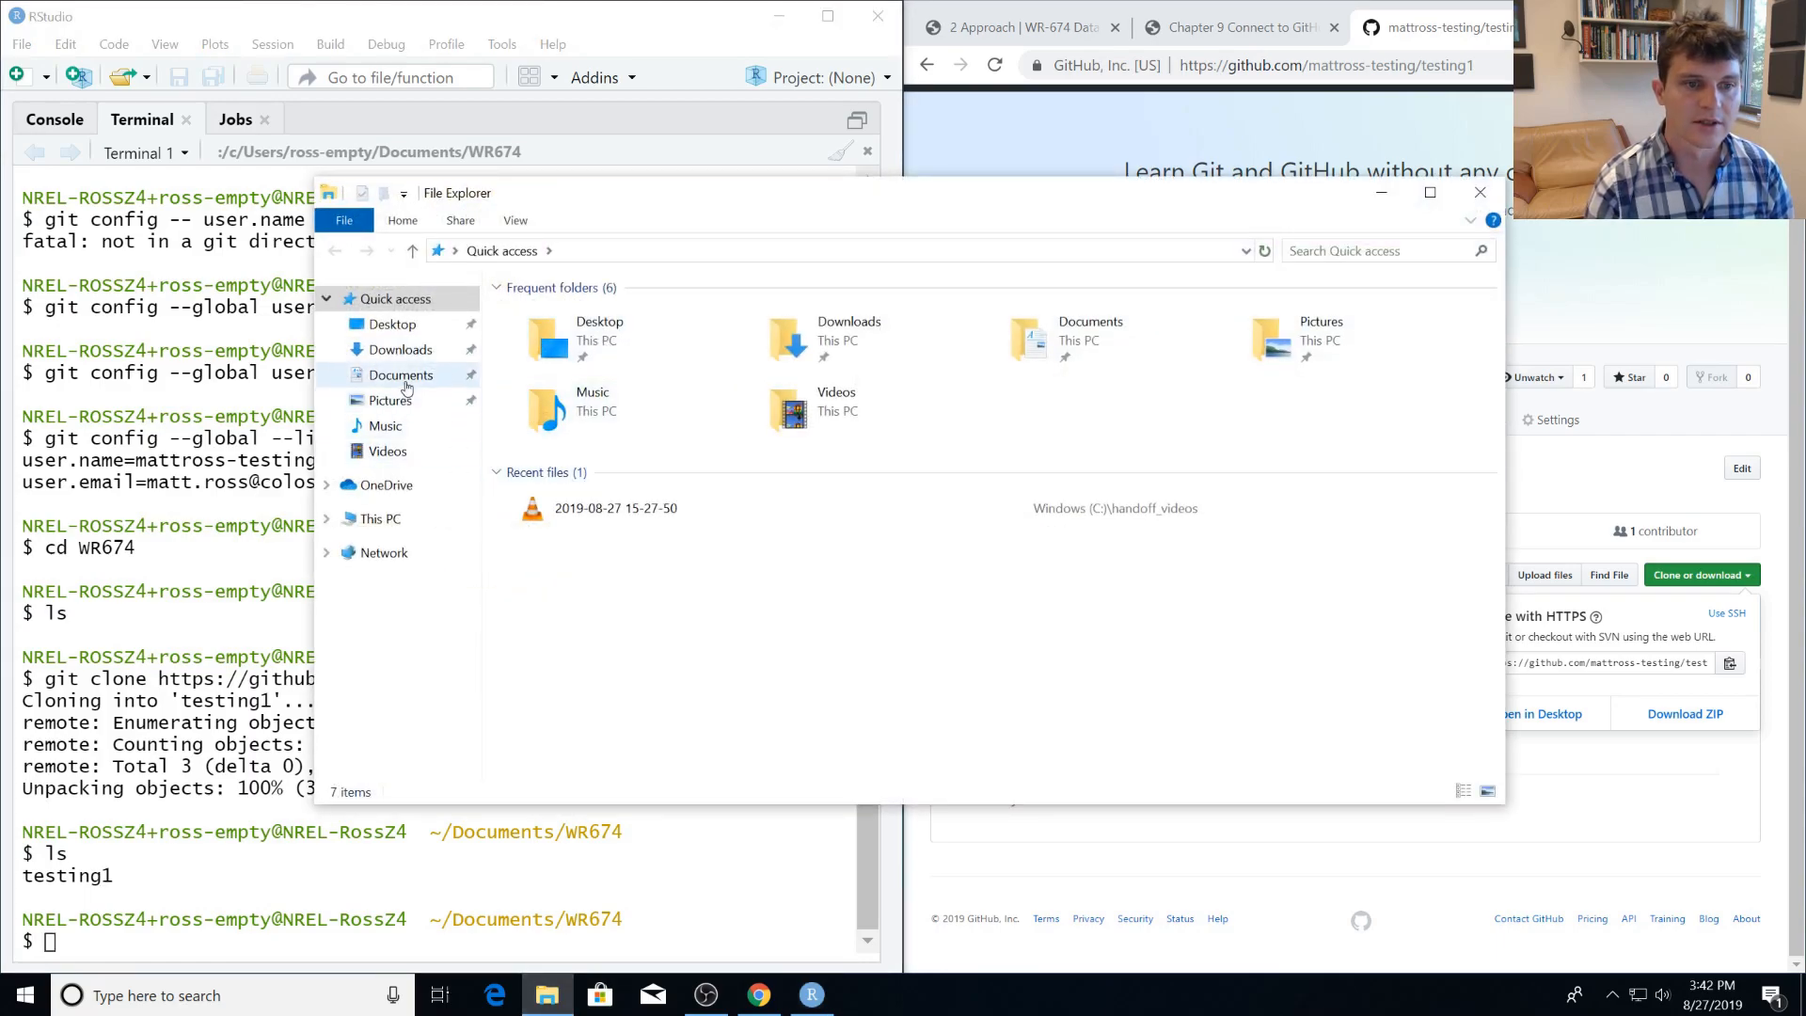
click(406, 384)
double_click(583, 344)
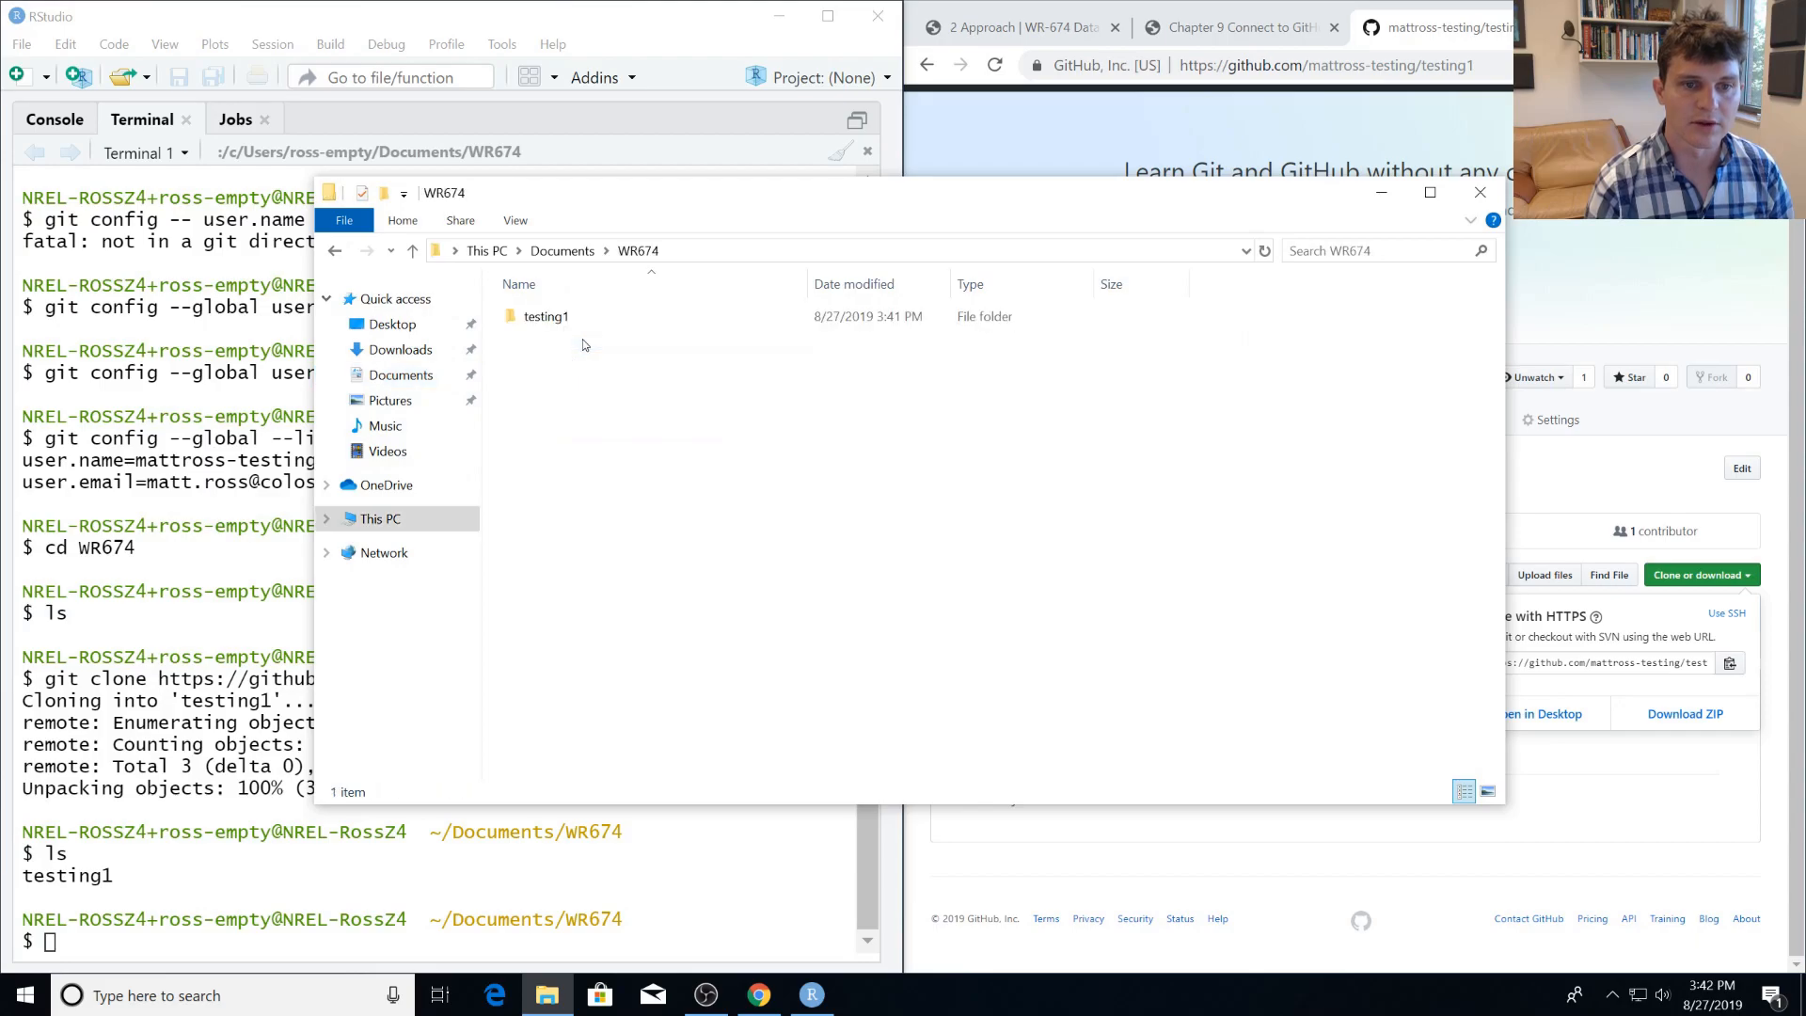
double_click(575, 320)
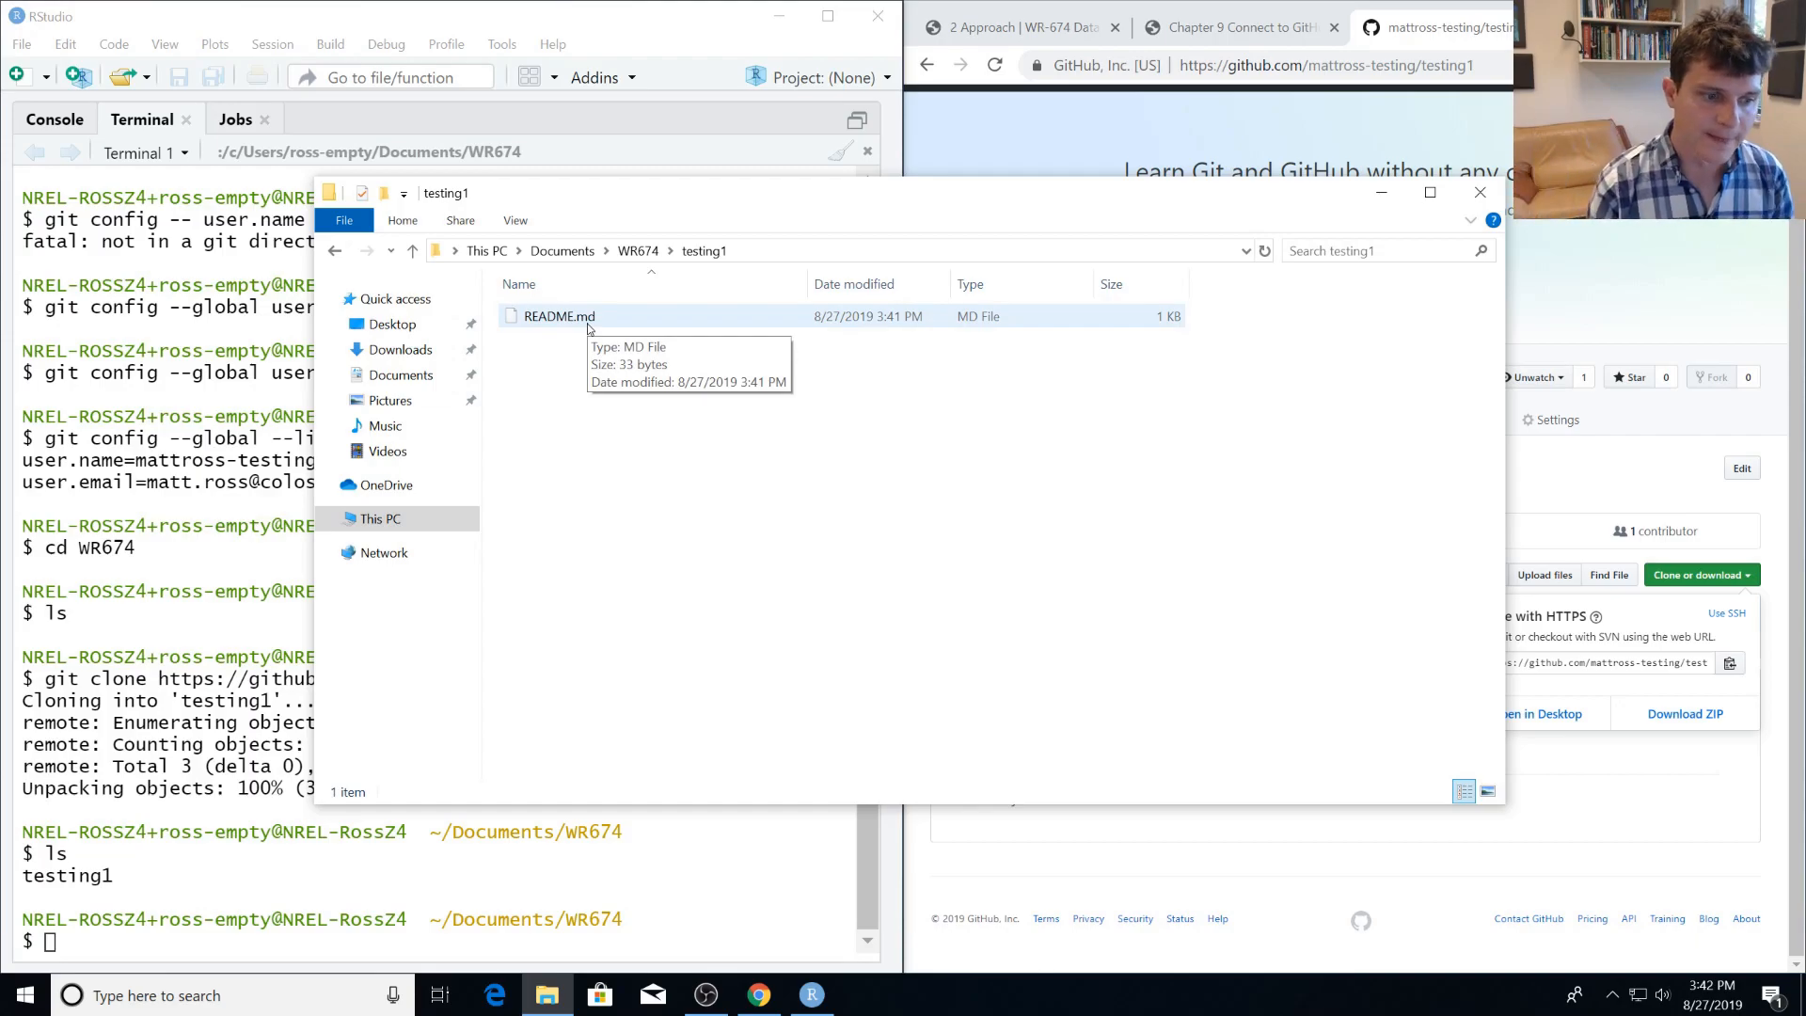
click(1480, 192)
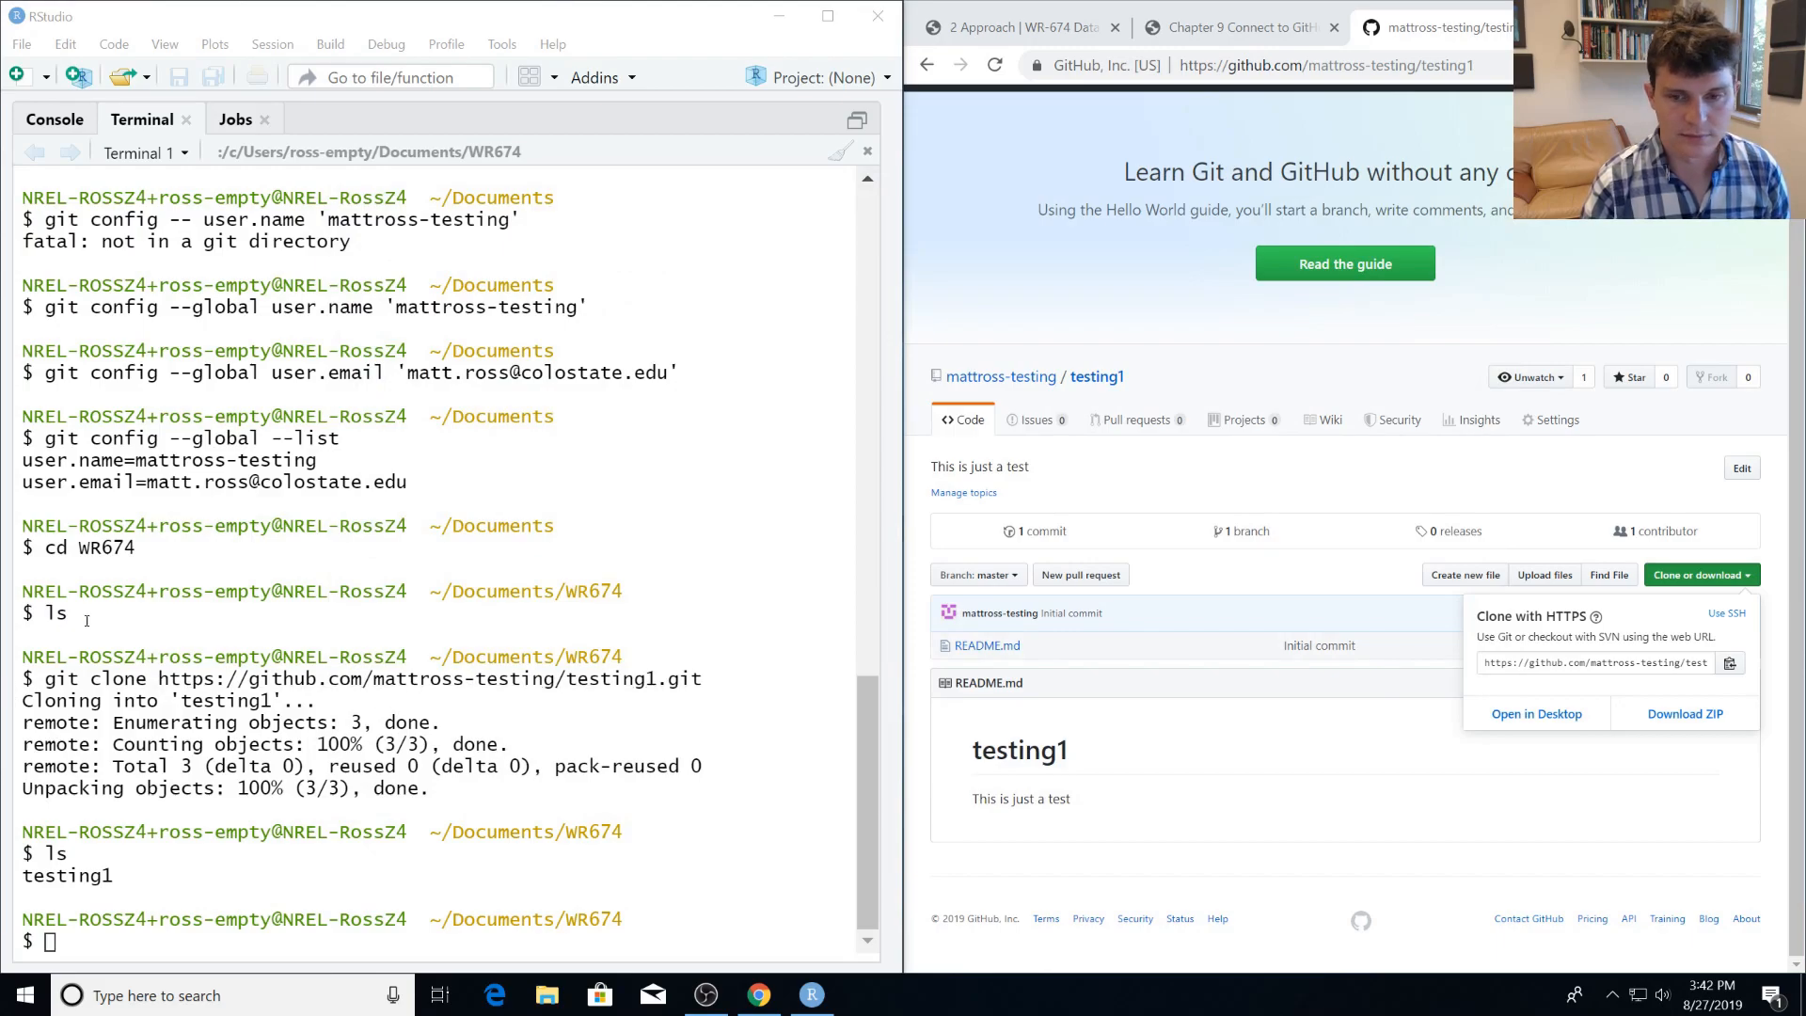
Return to the guide, read the rest of section 9.2 and open section 9.3 on making a local change.
click(1221, 31)
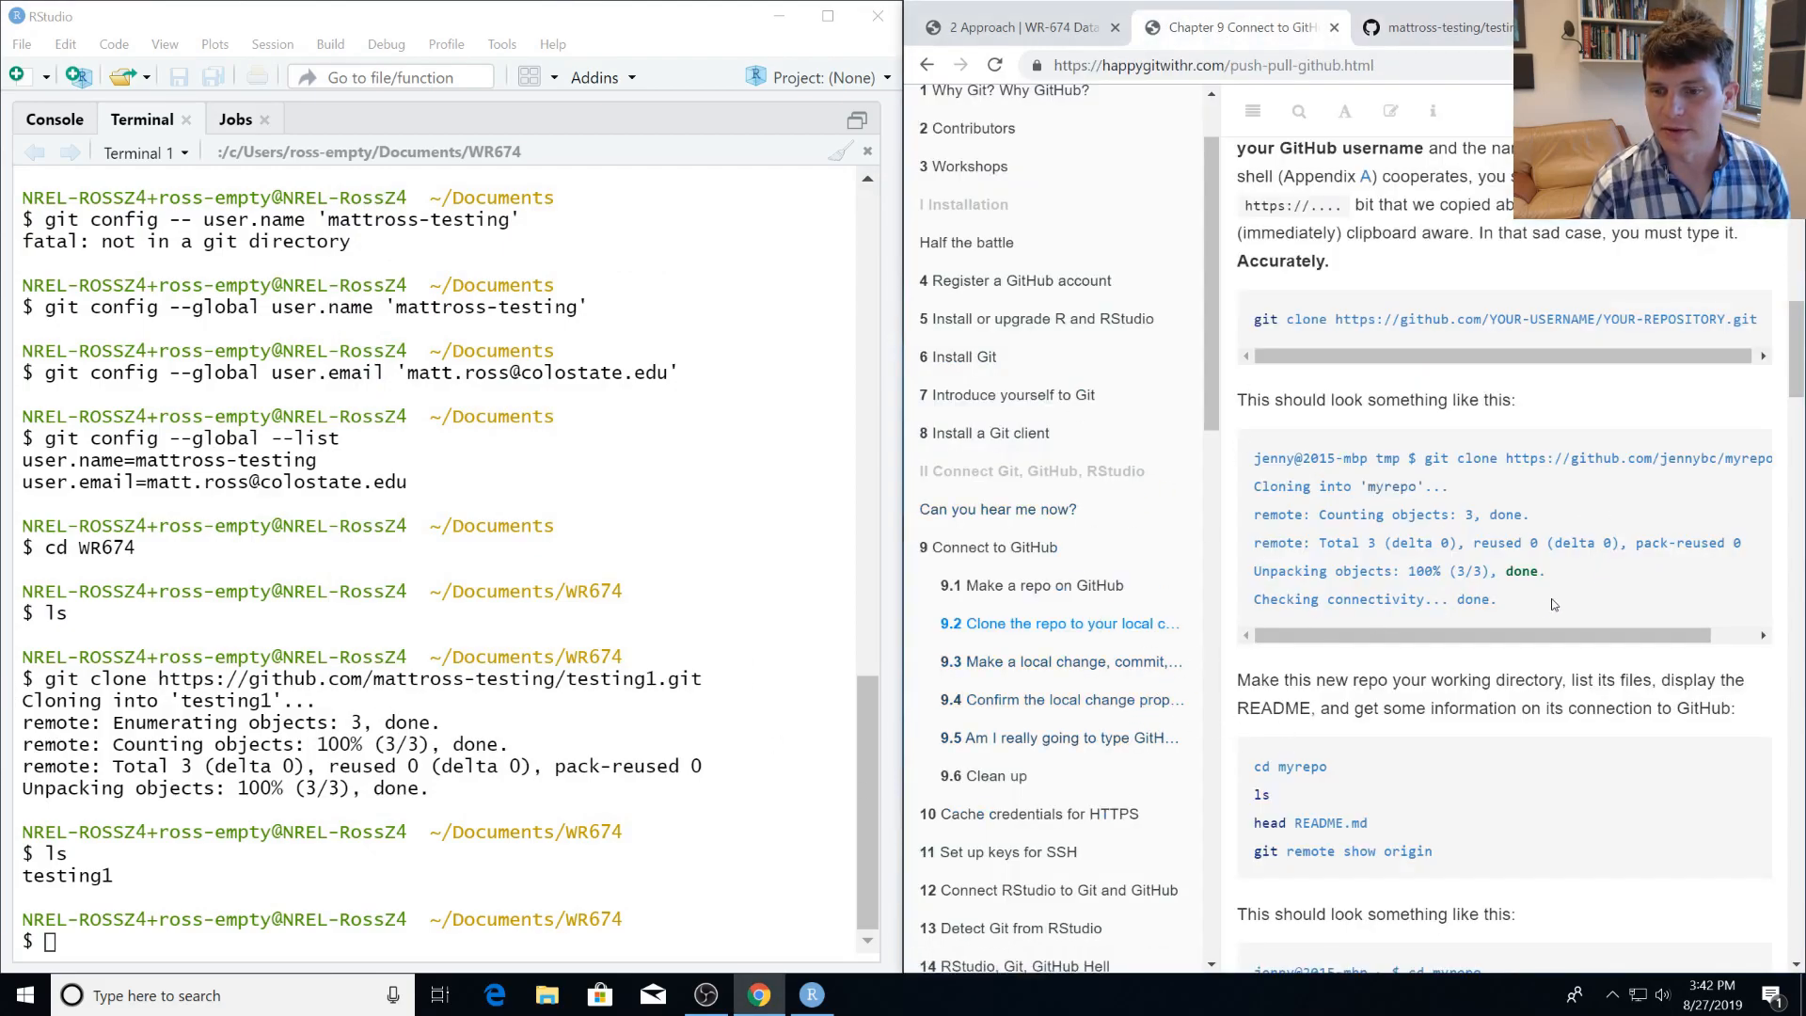
scroll(1505, 607, down, 5)
scroll(1505, 606, down, 2)
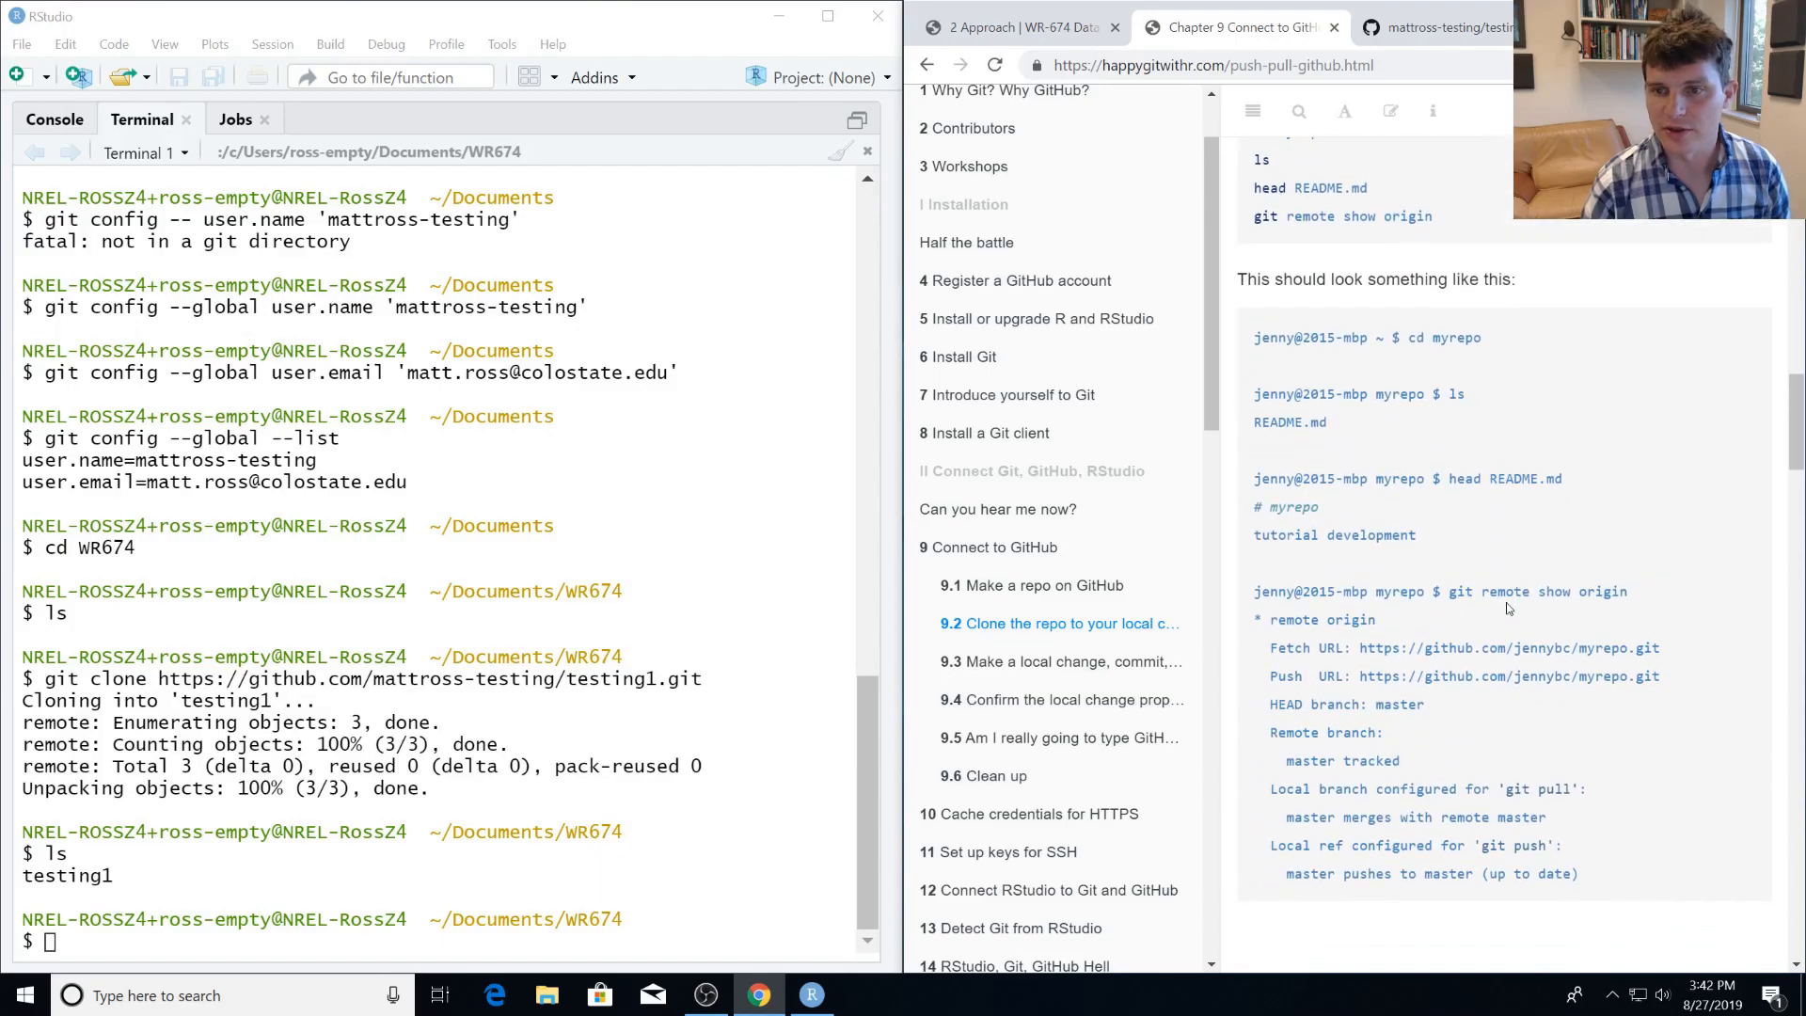
click(1057, 657)
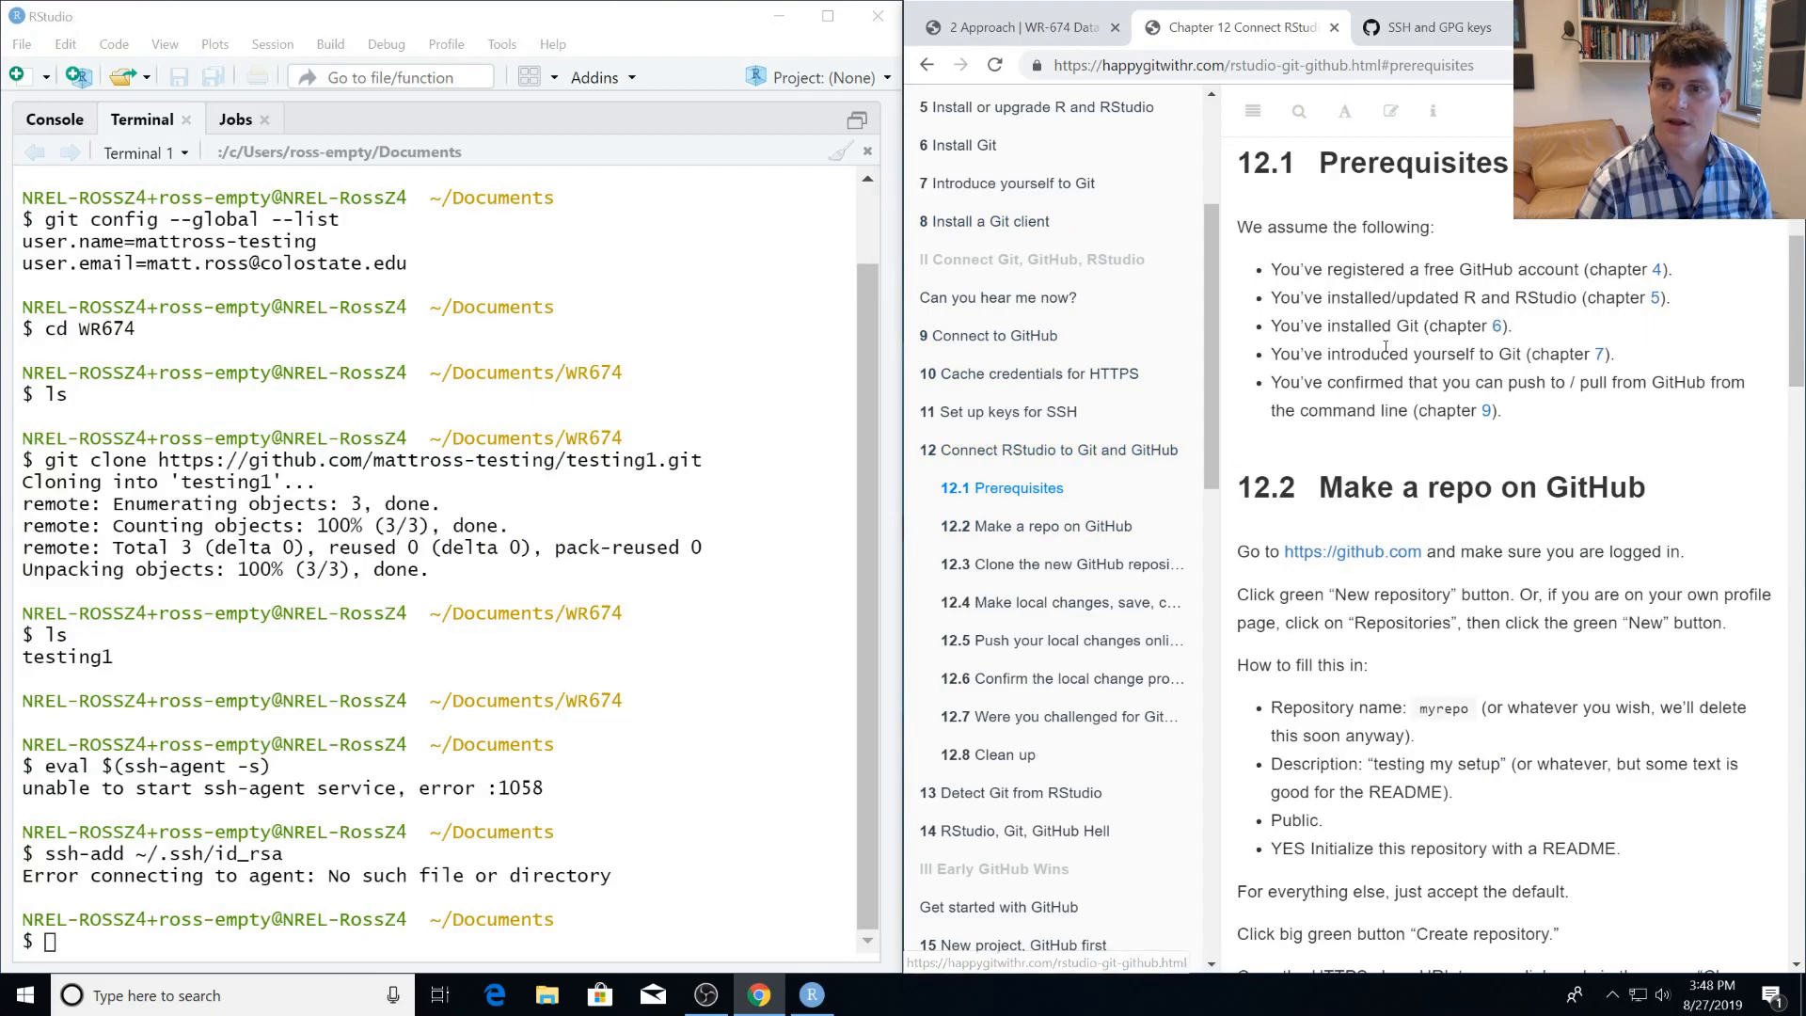
Review the prerequisites in section 12.1 of the guide, including introducing yourself to Git and confirming push and pull.
drag(1263, 215, 1328, 270)
click(1329, 258)
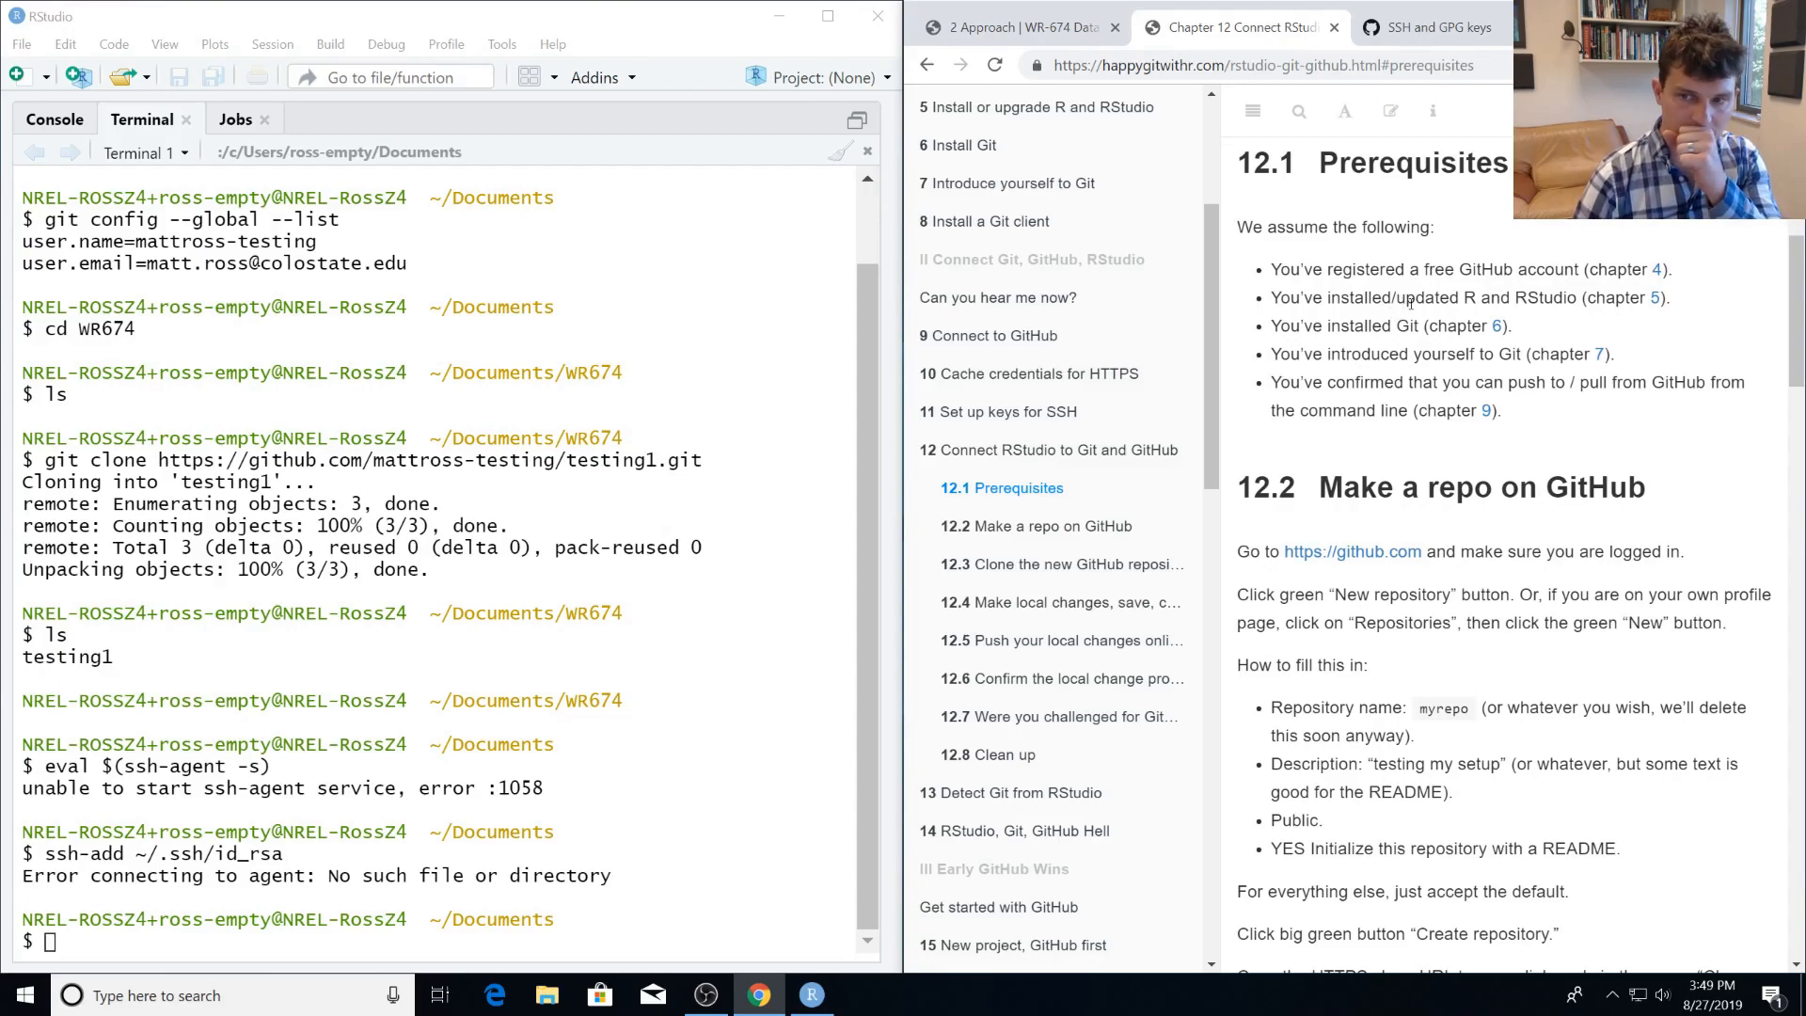
triple_click(1431, 350)
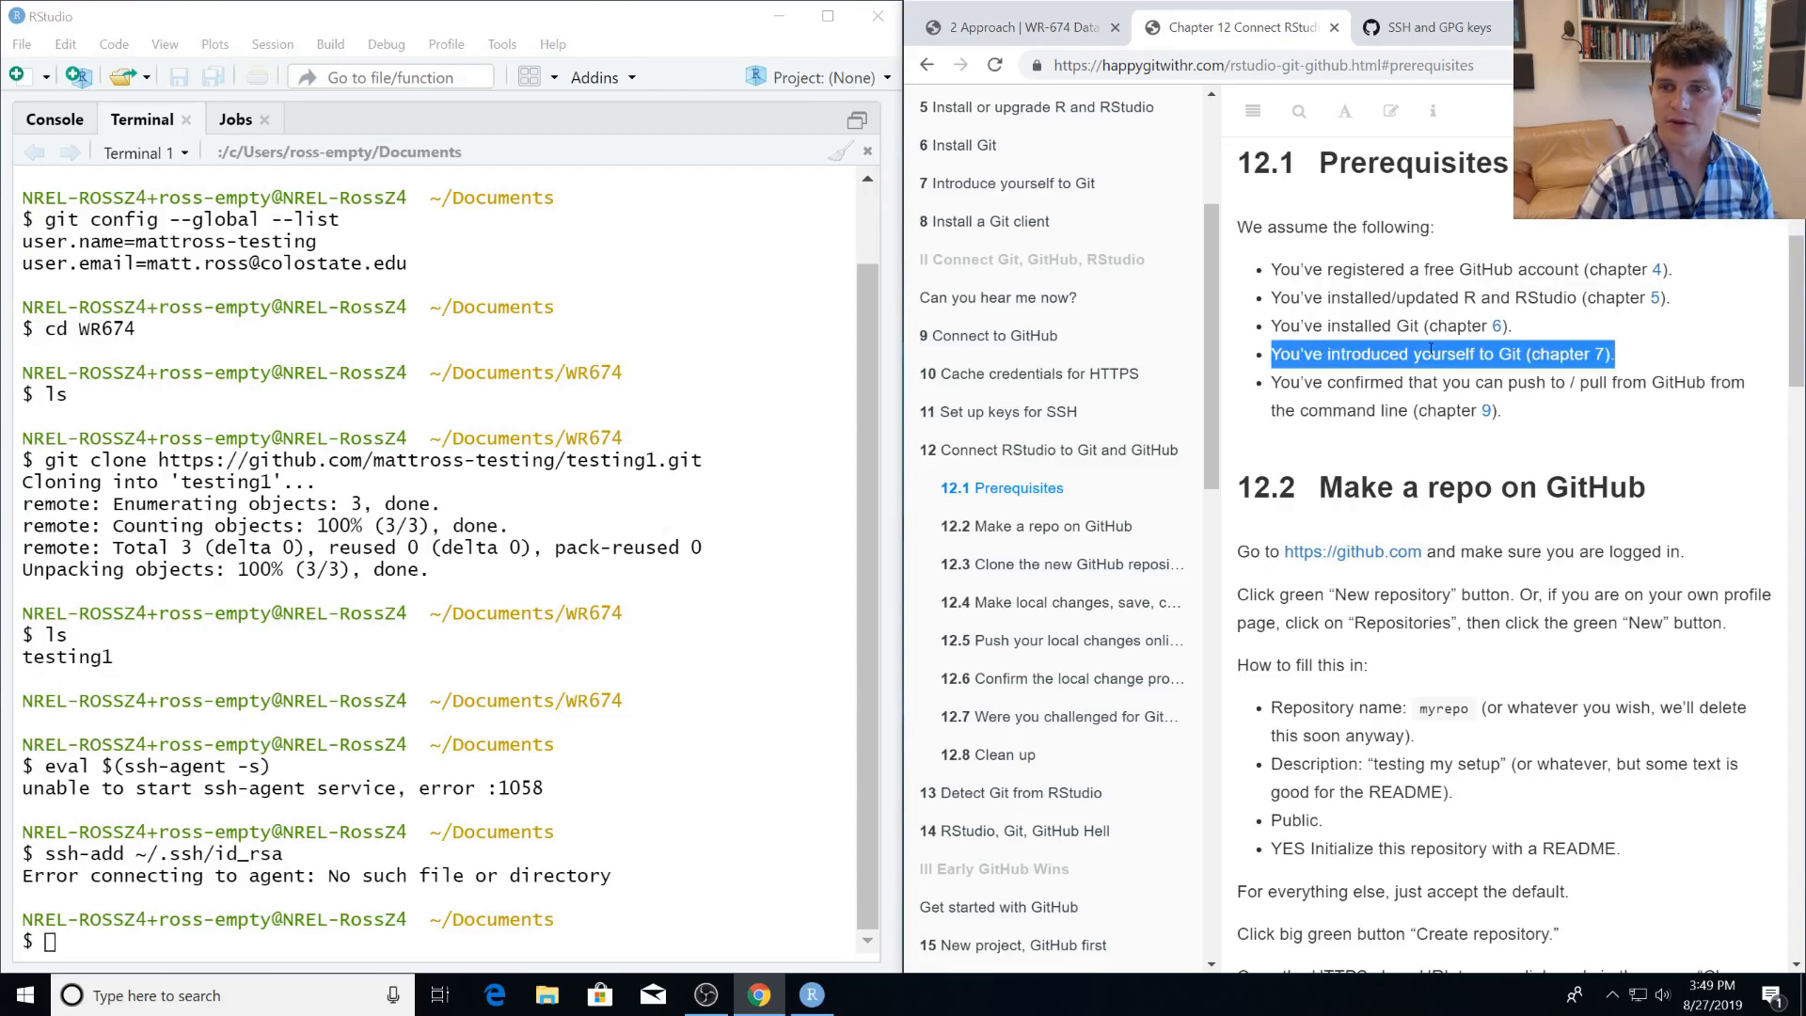
double_click(1430, 350)
click(1378, 376)
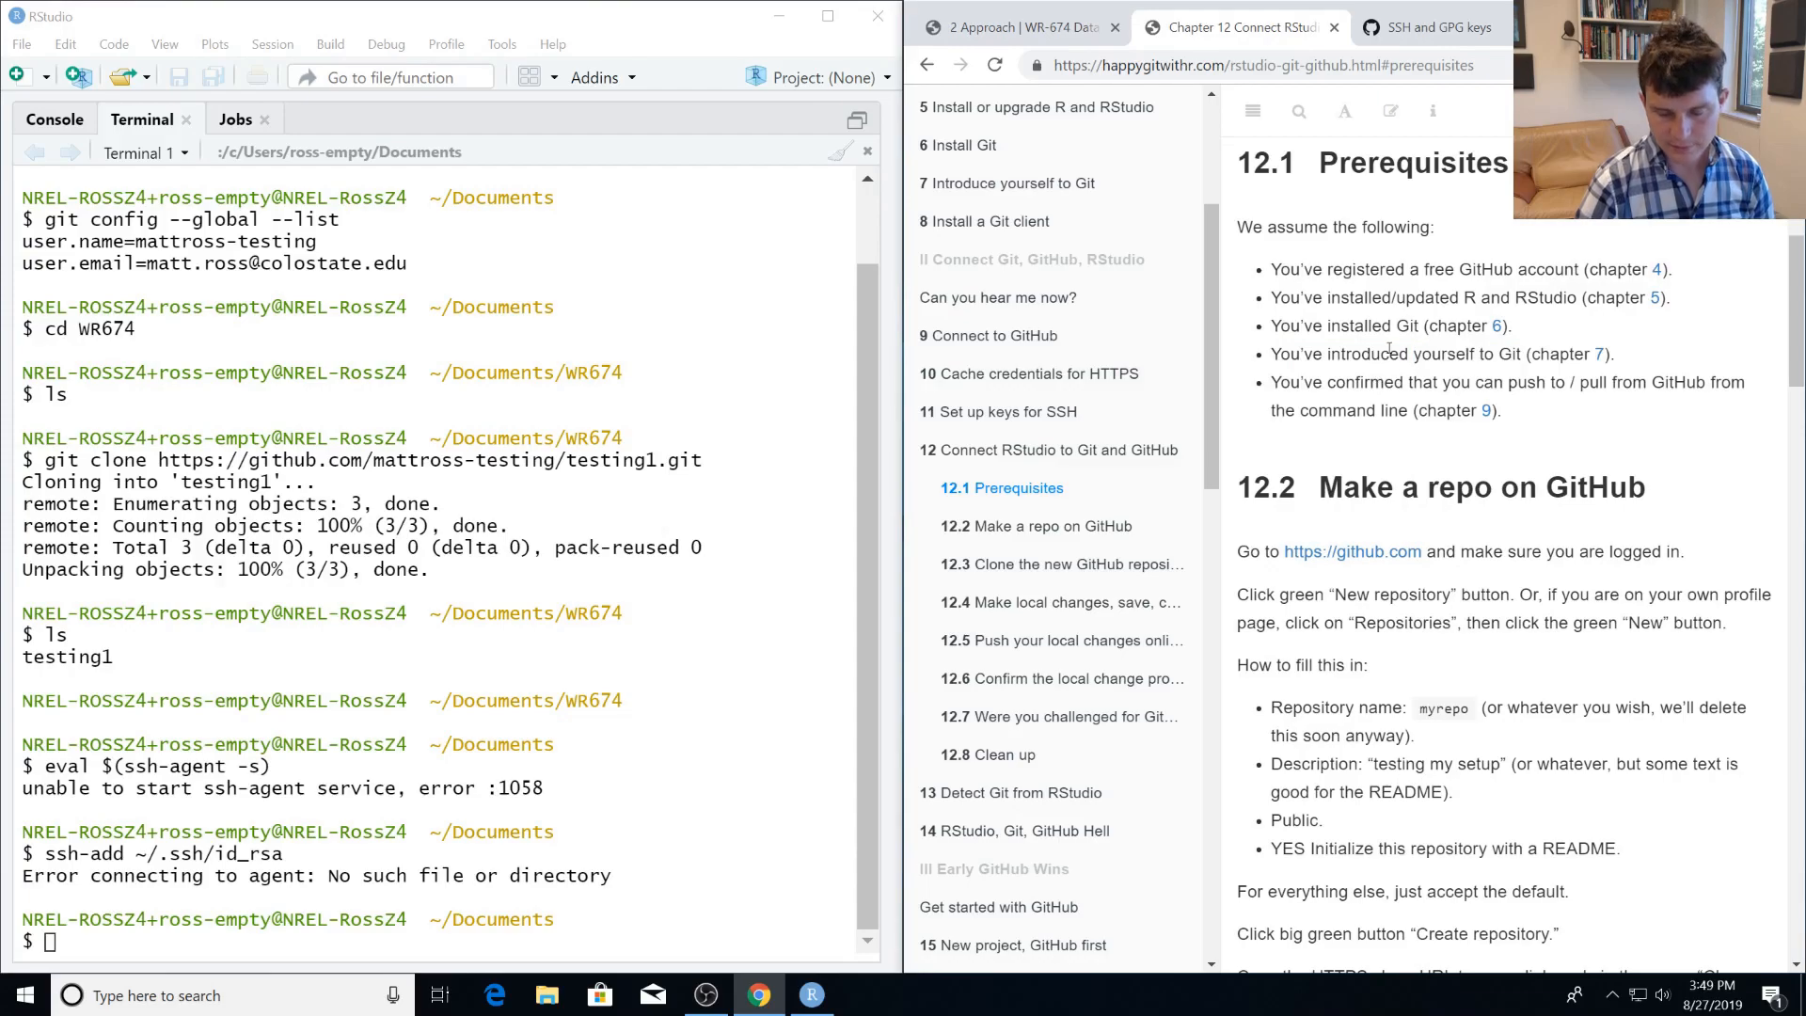
triple_click(1392, 352)
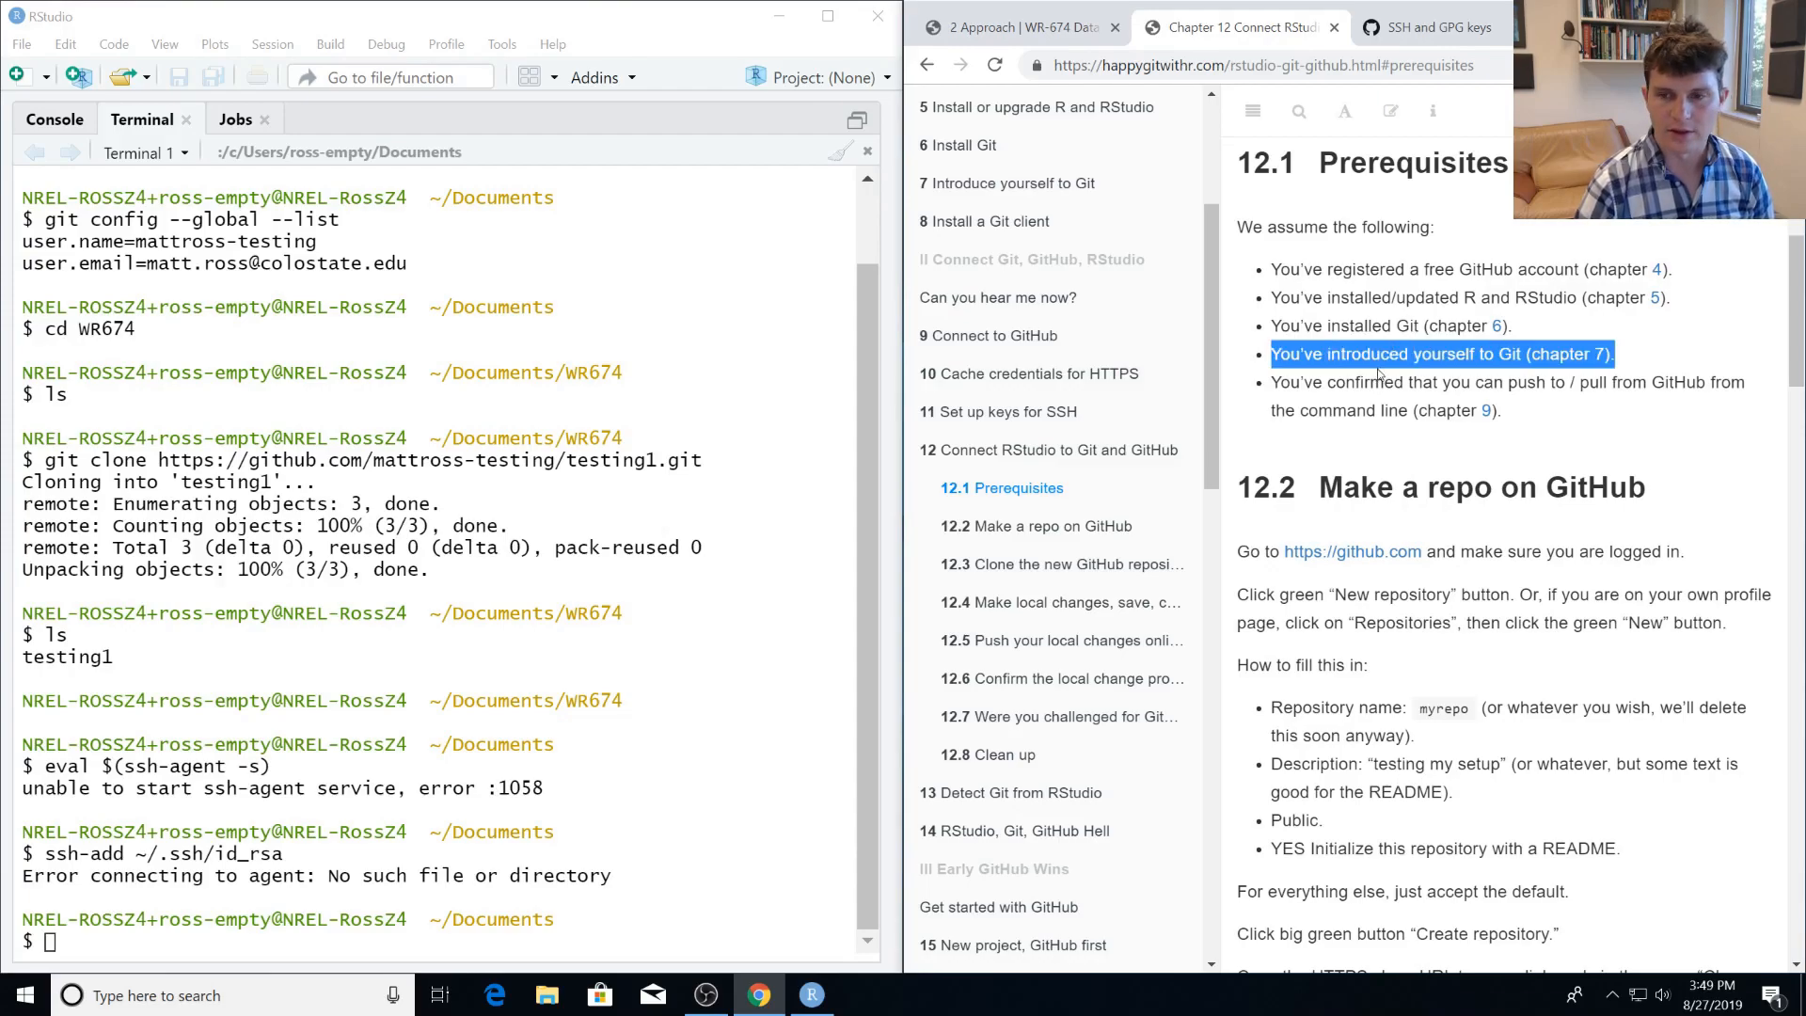
double_click(1362, 384)
triple_click(1360, 387)
click(1359, 387)
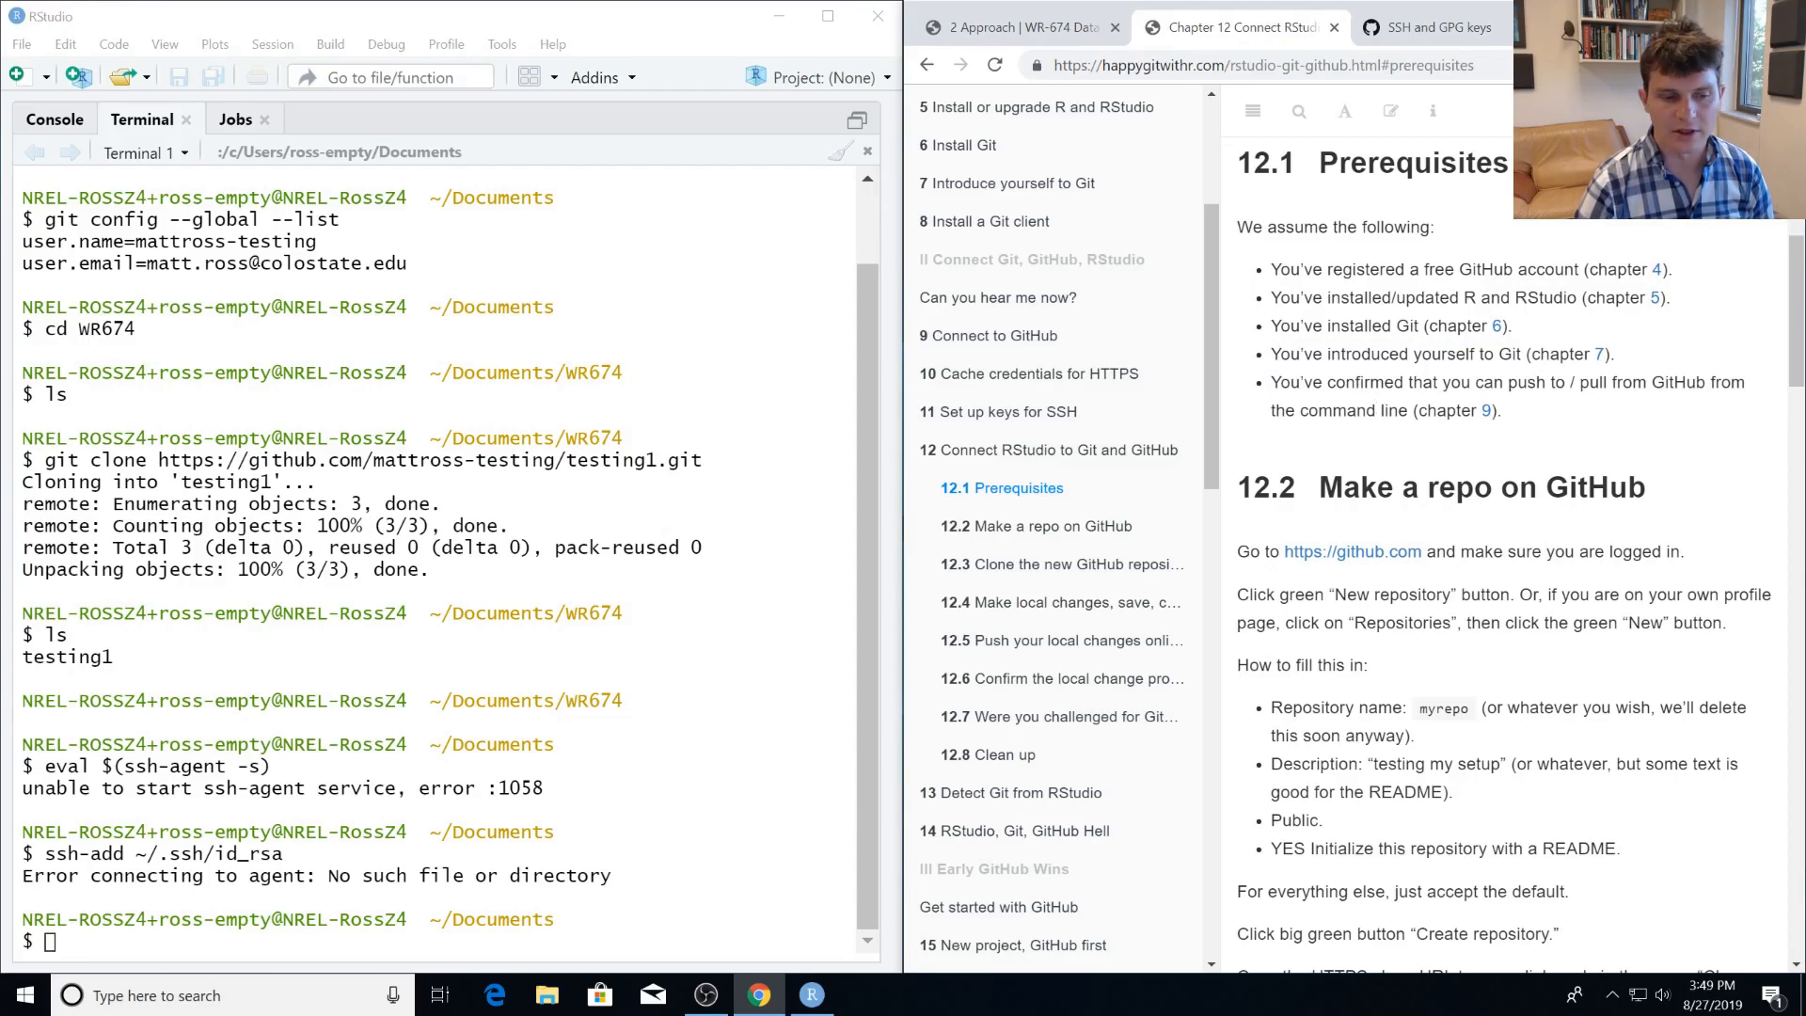
Try to run git push from the Documents folder in the RStudio terminal.
click(117, 939)
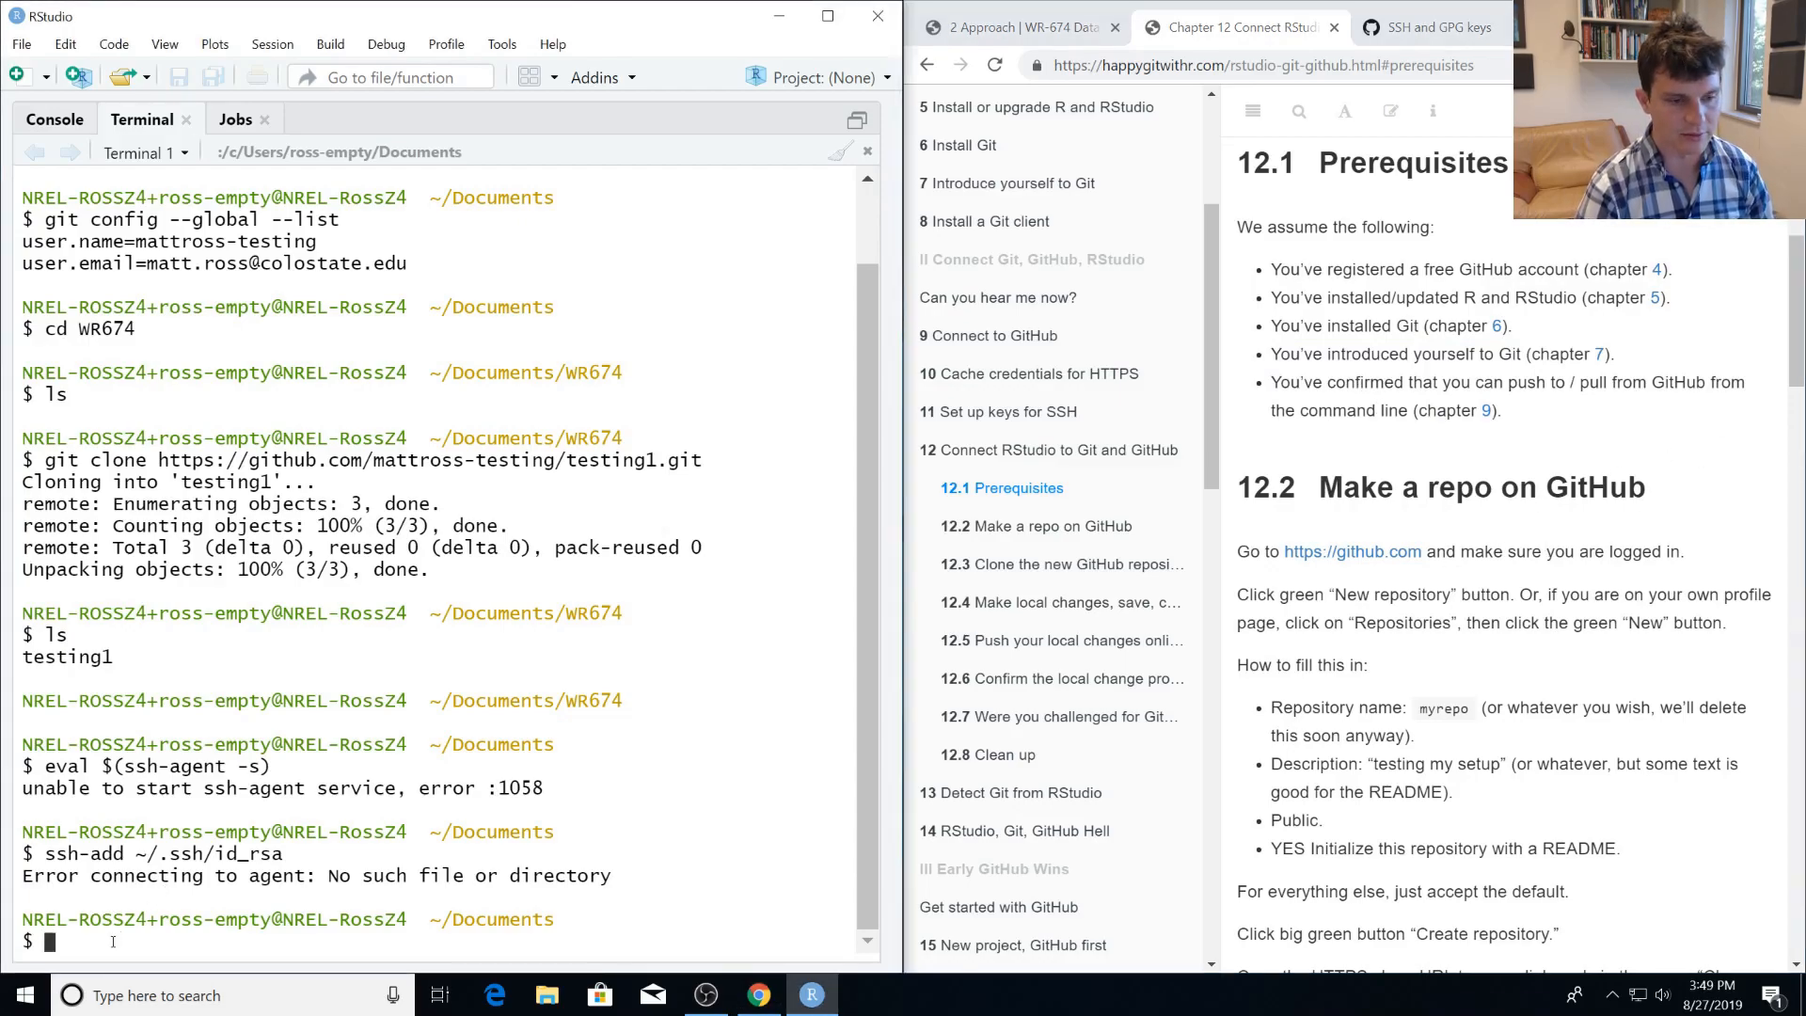
text(git push)
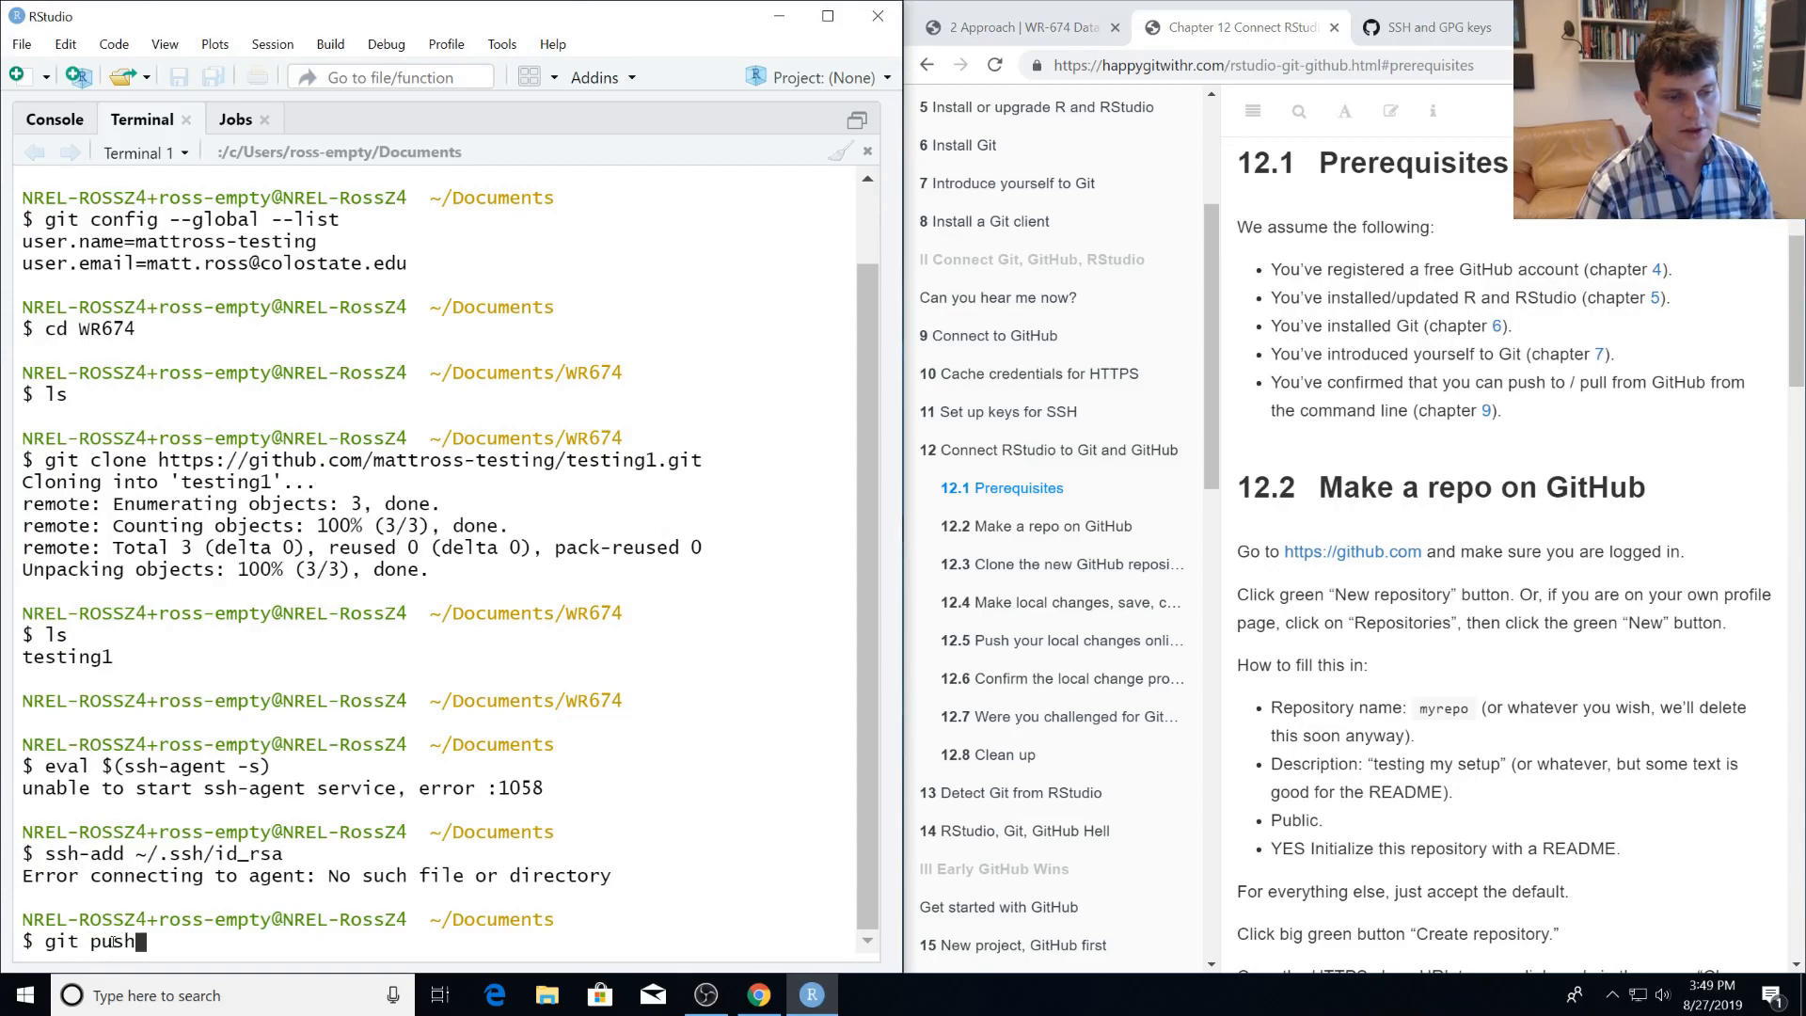
key(Return)
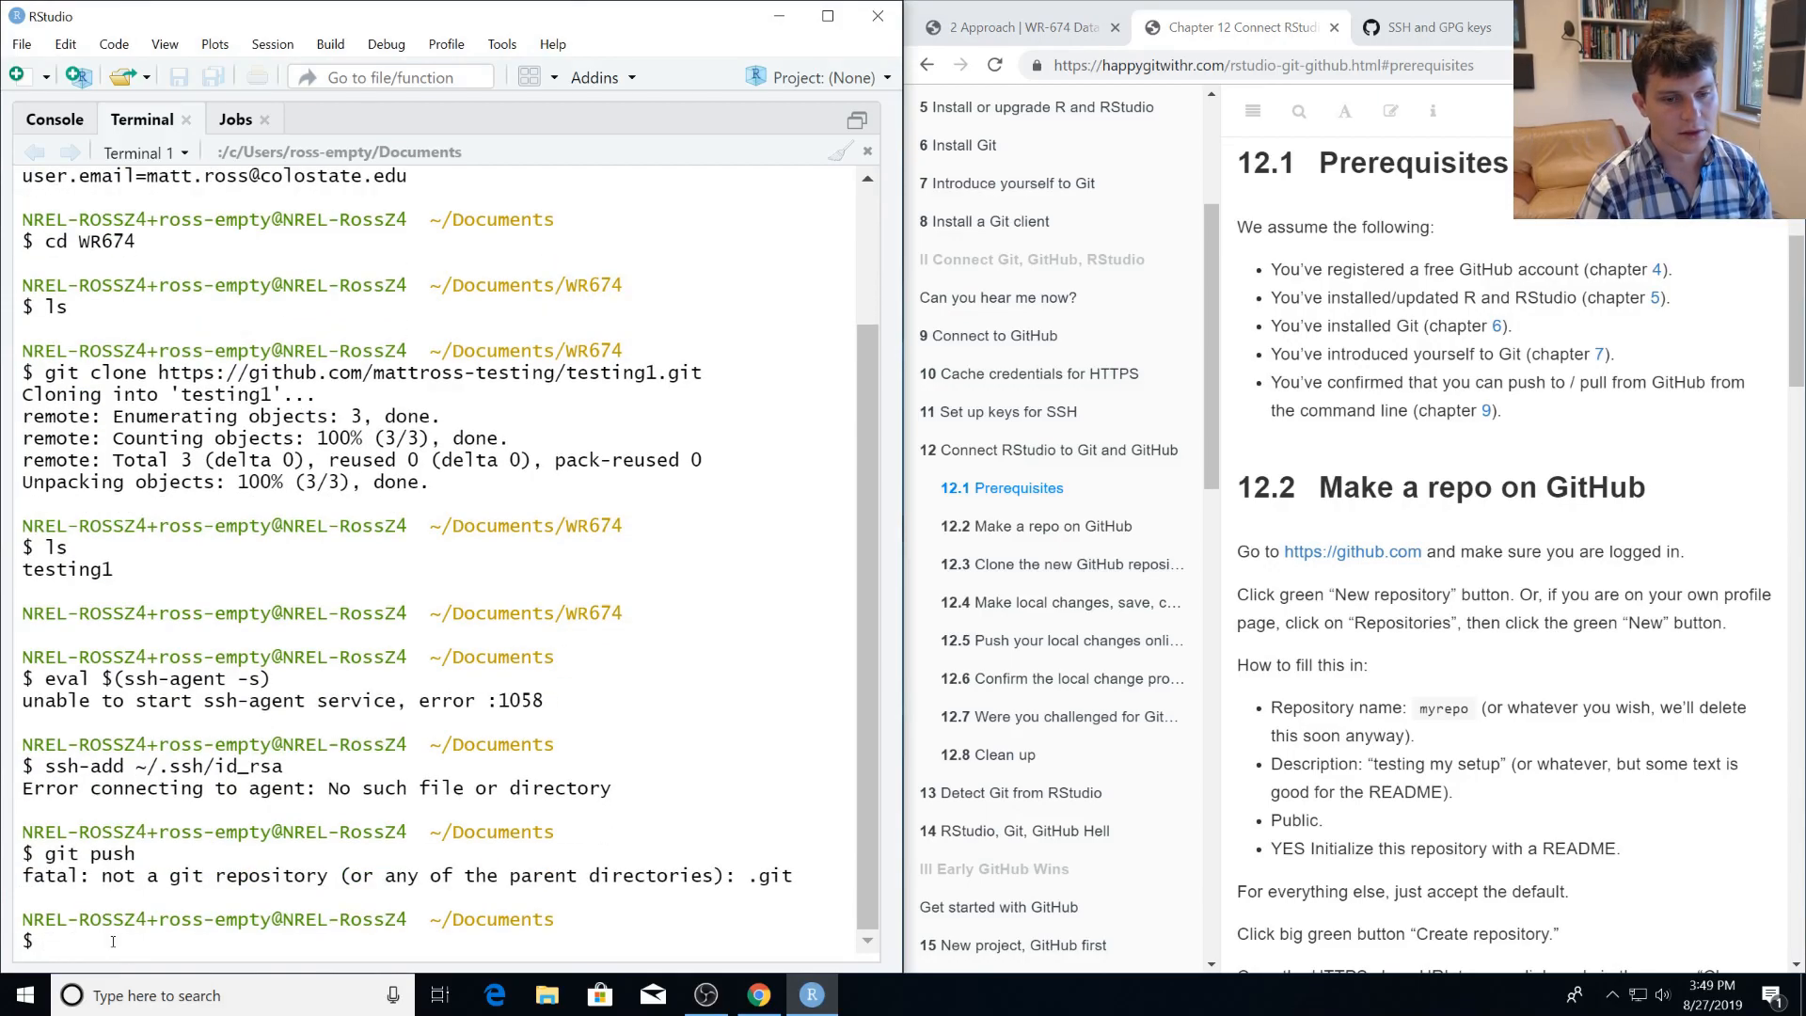
text(ls)
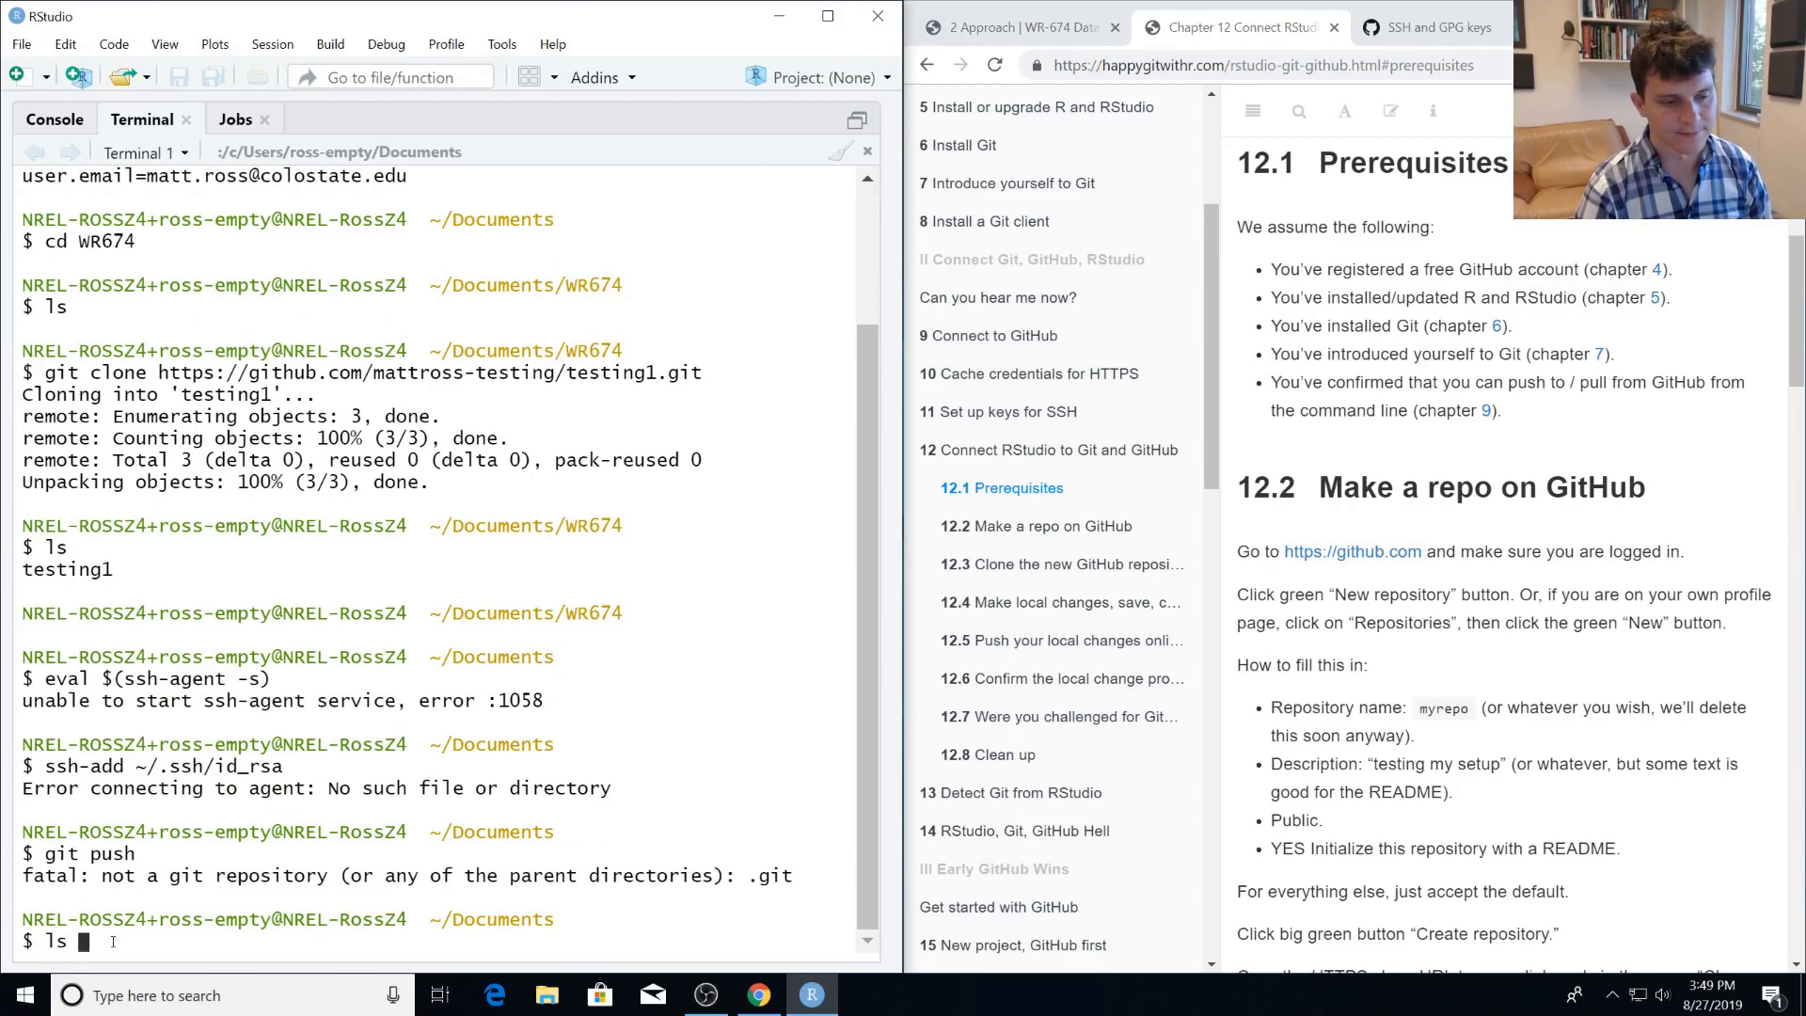
key(BackSpace)
key(BackSpace)
key(BackSpace)
Change the terminal's working directory to WR674 and try git push from there.
text(cd WR67)
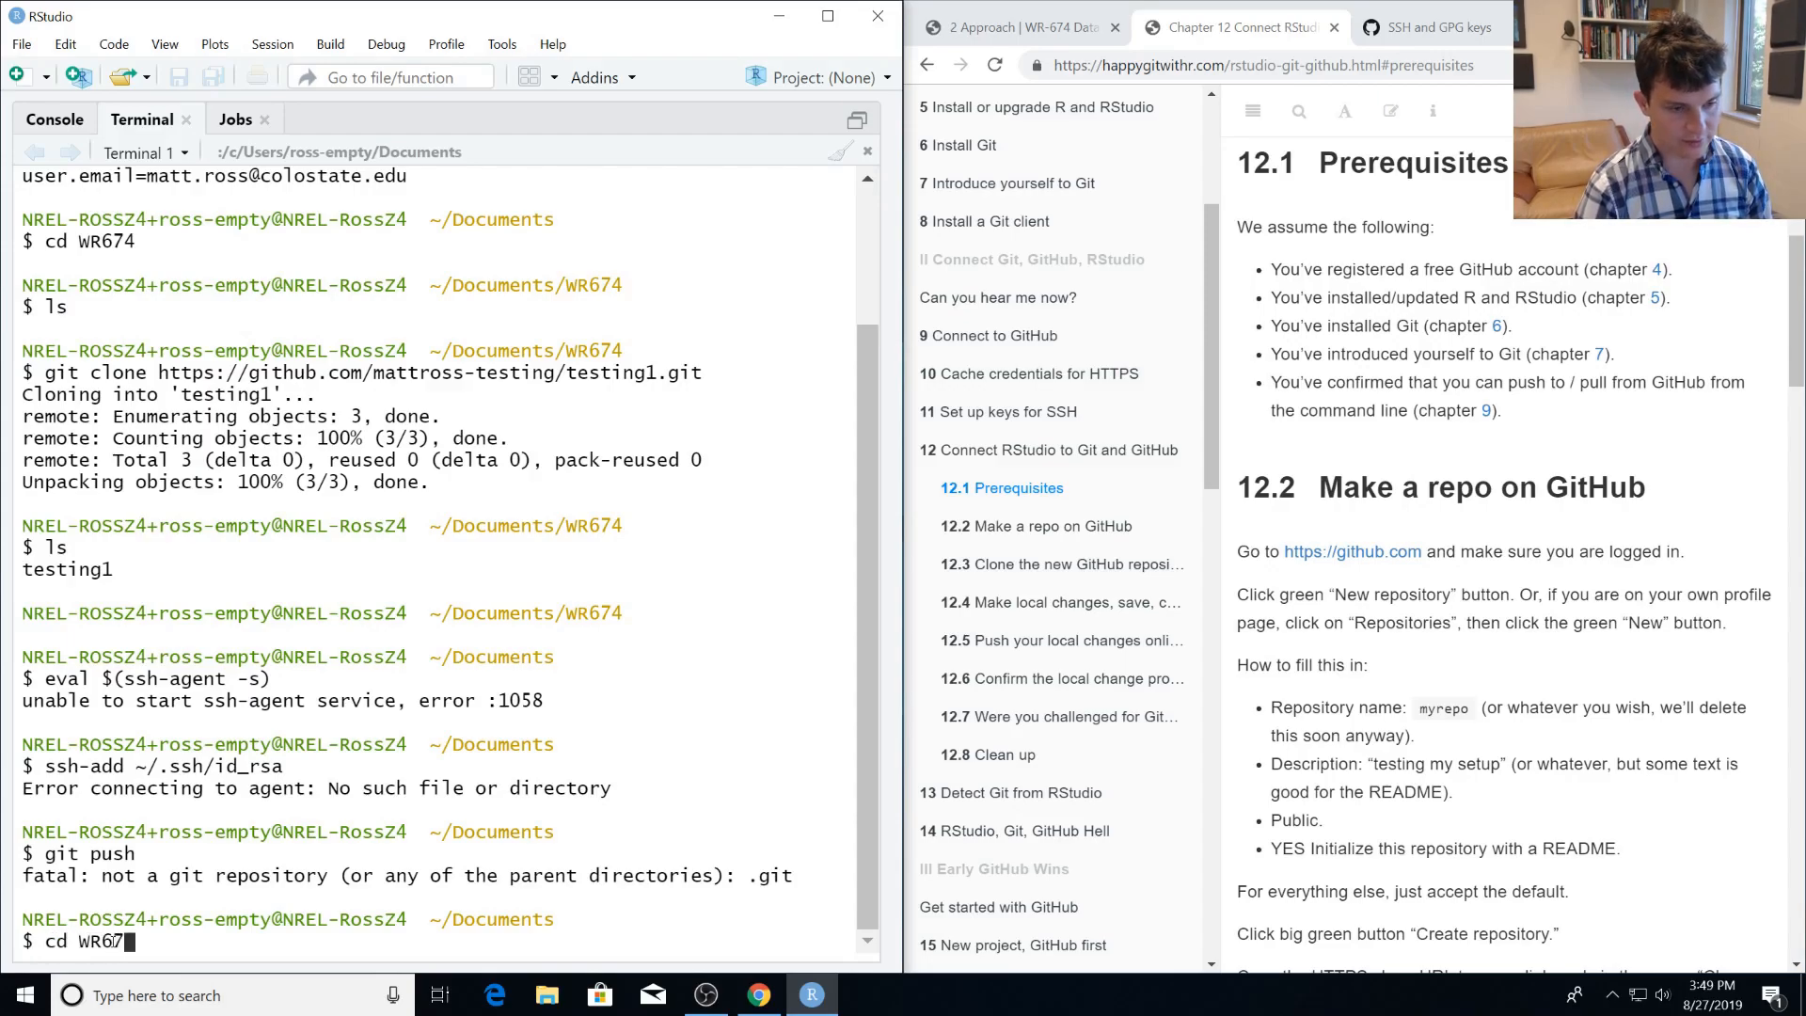
text(4)
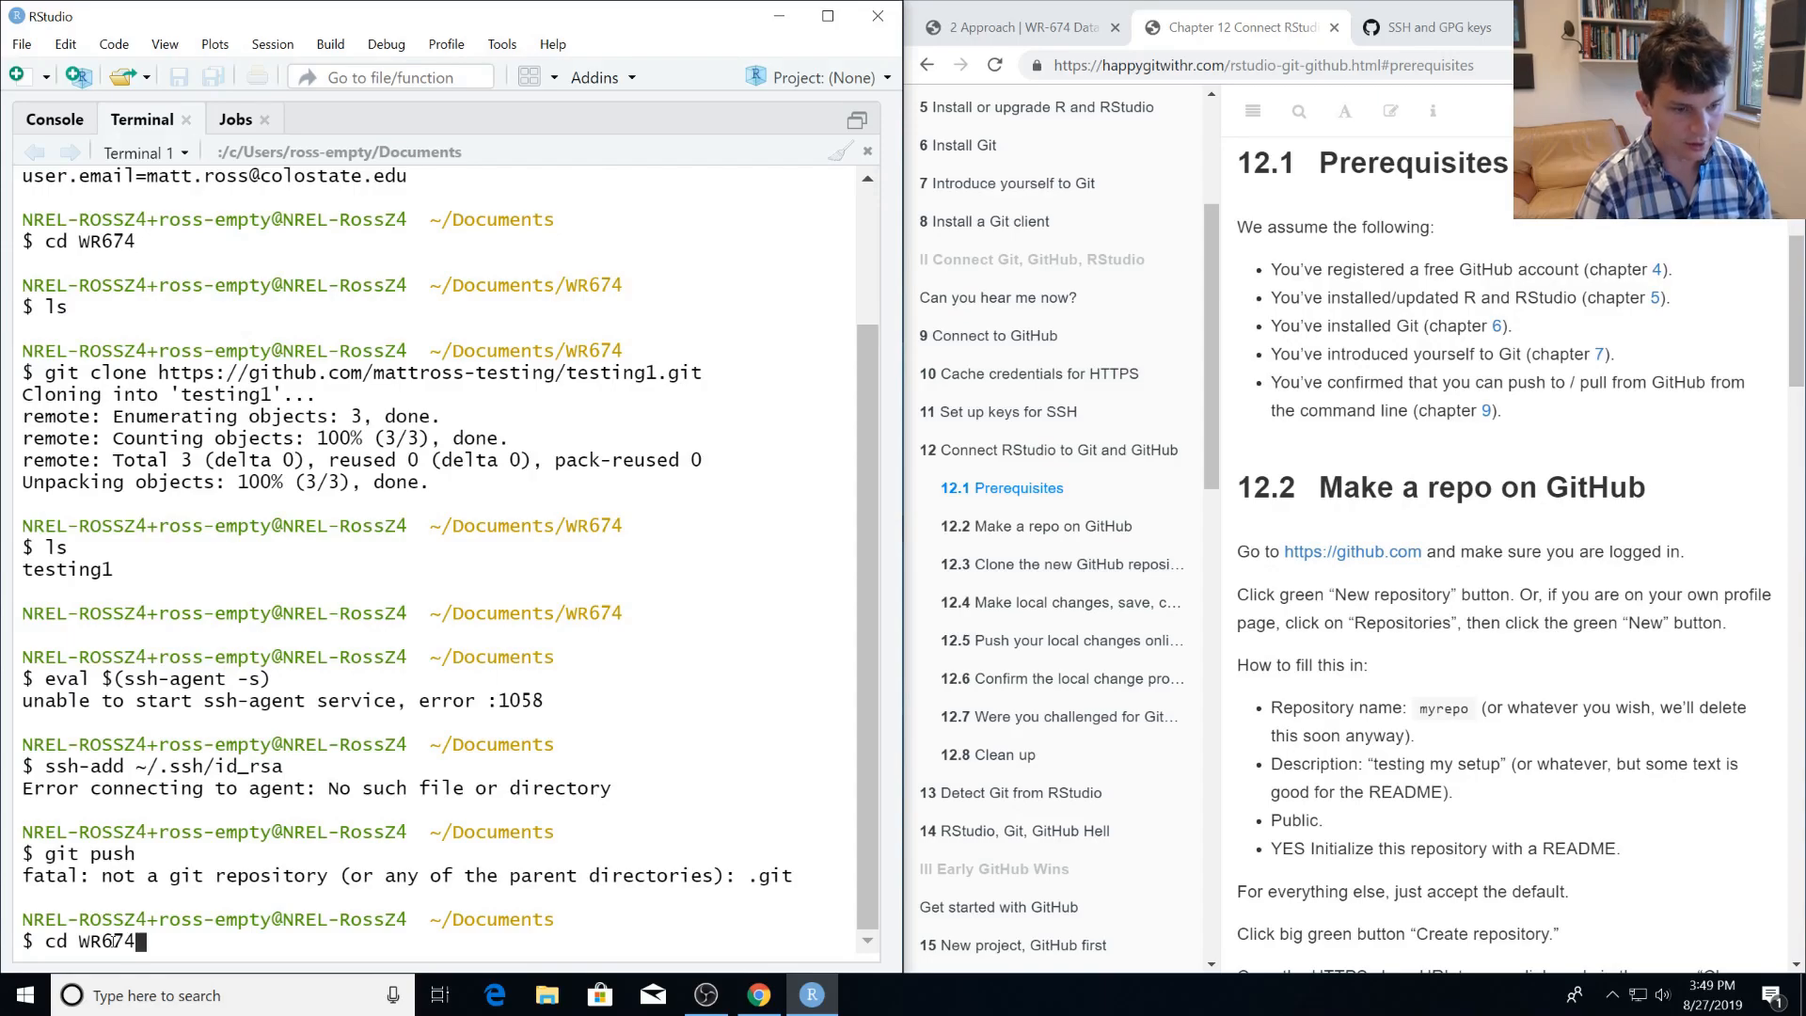
key(Return)
text(git push)
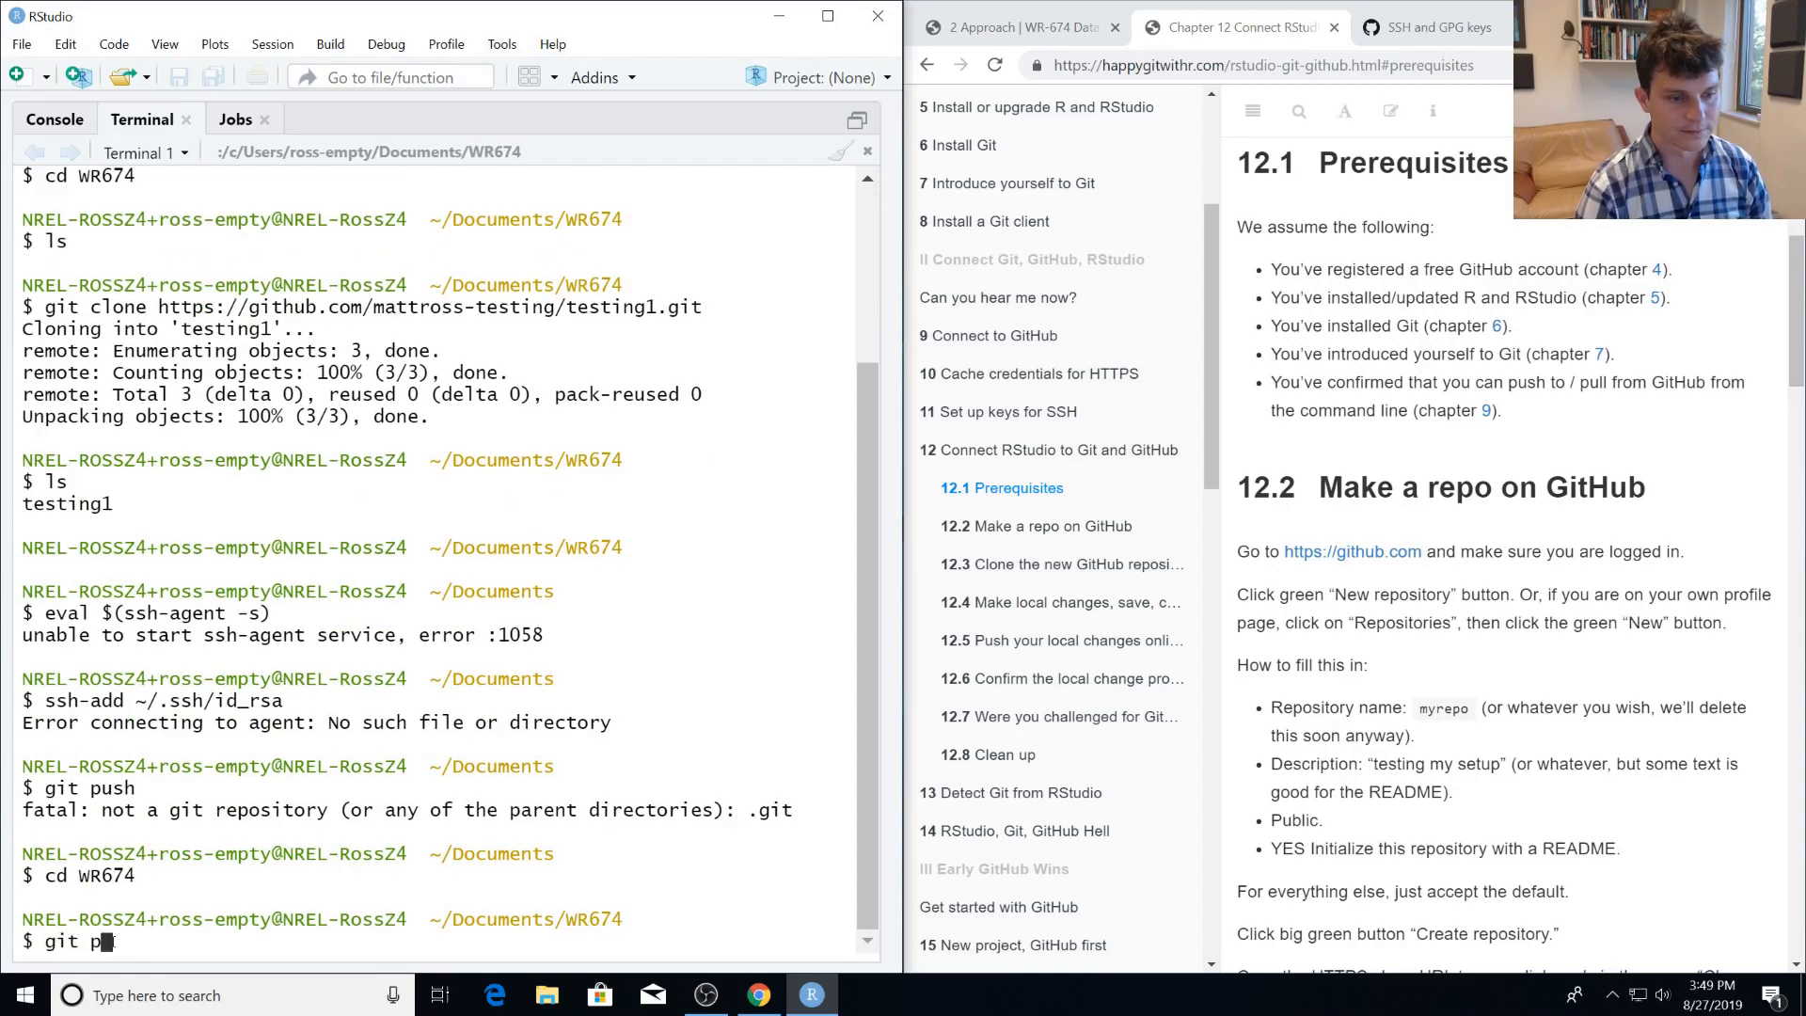
key(Return)
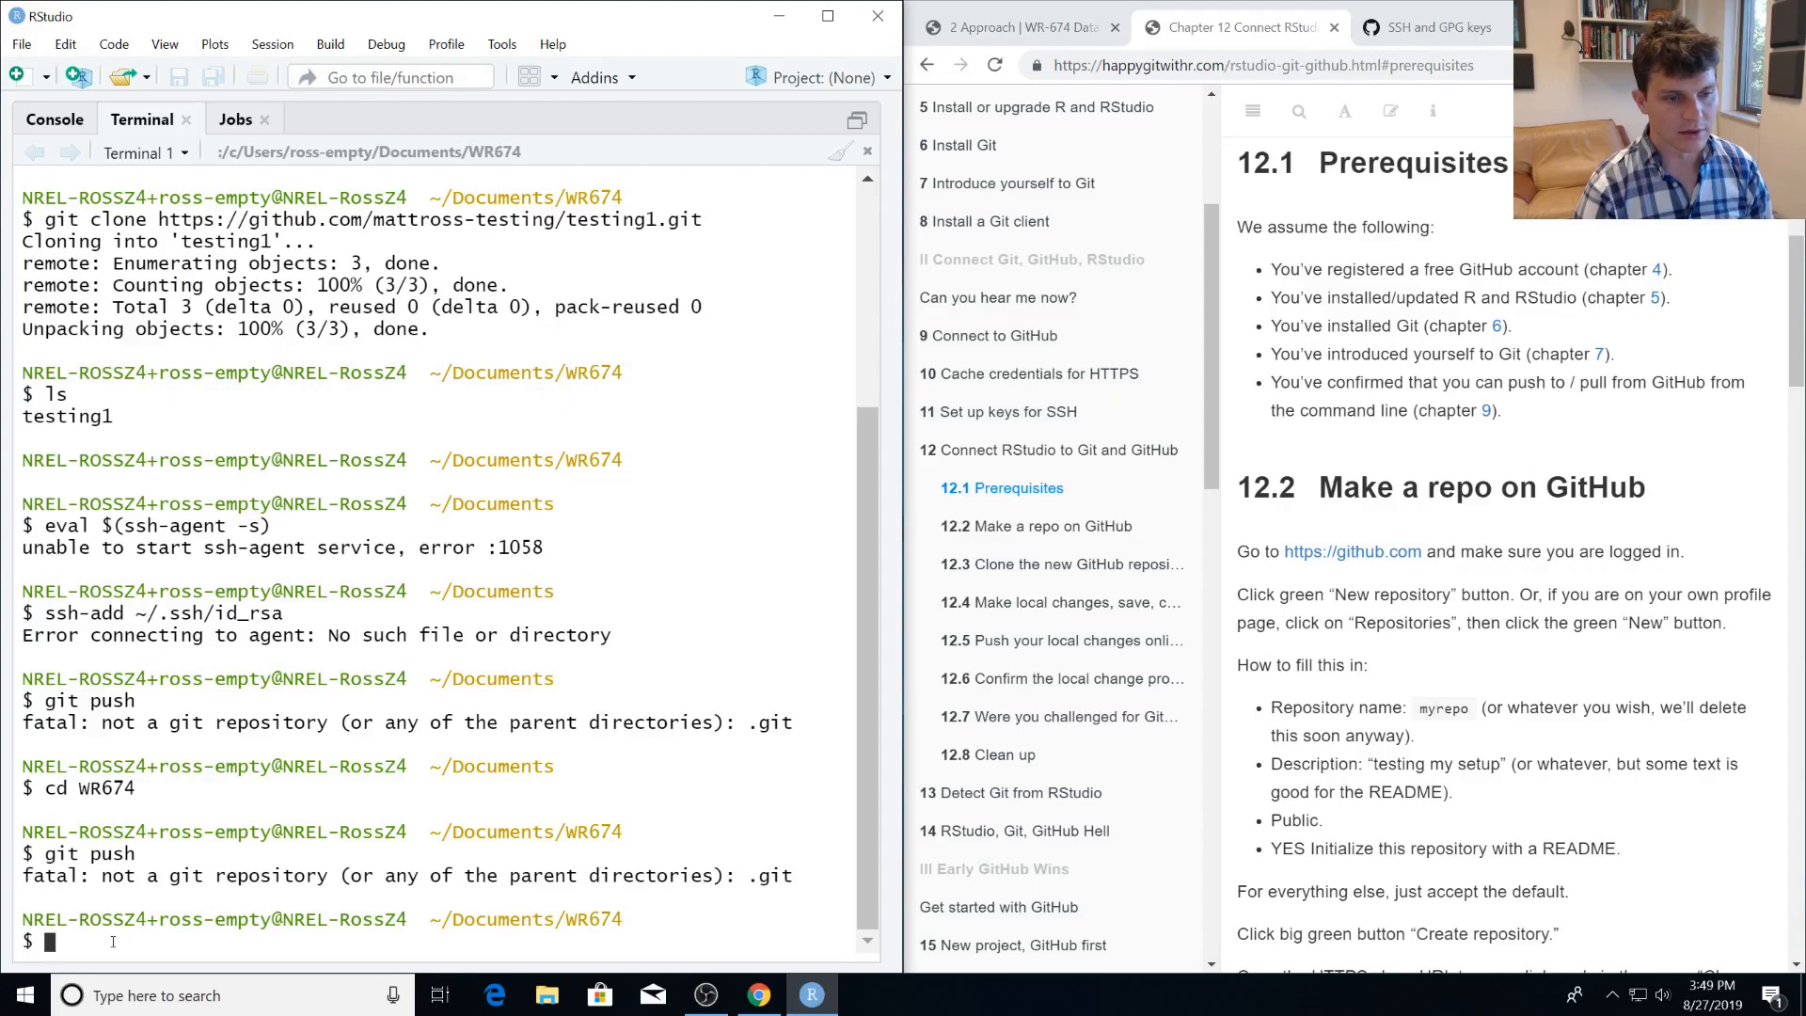
Change into the testing1 repository folder and run git push.
text(cd te)
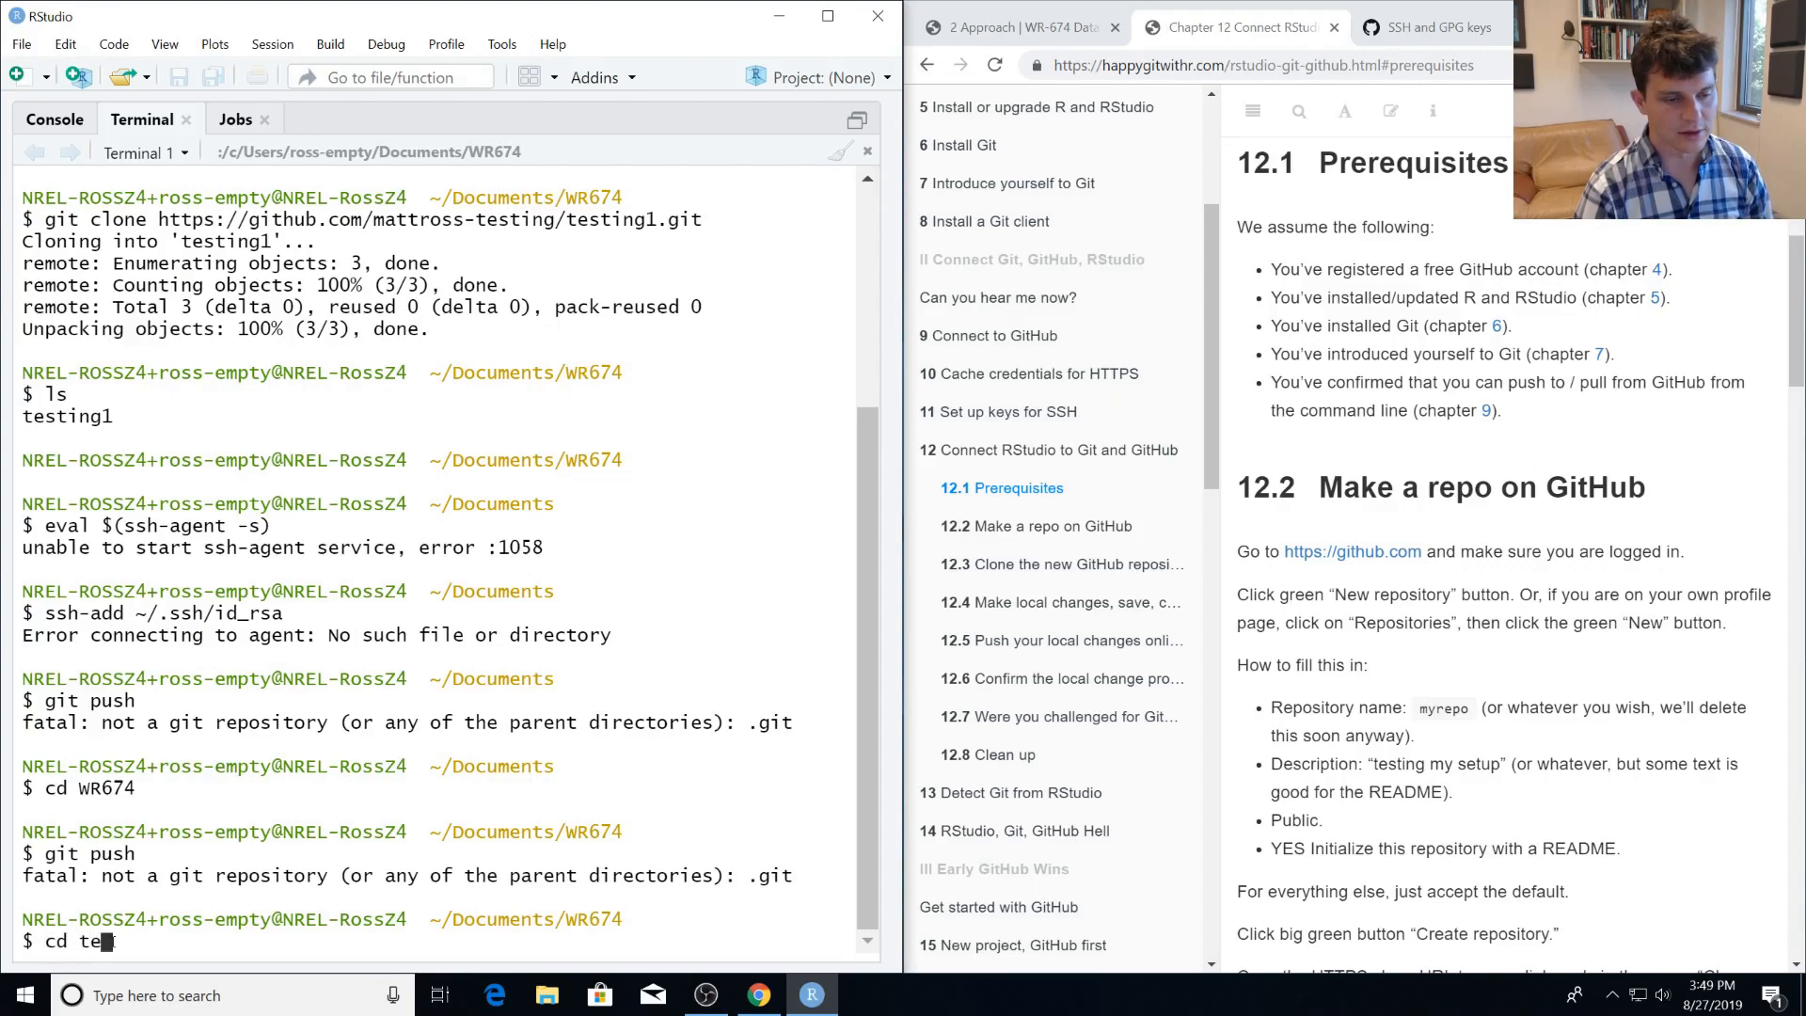
text(sting1)
key(Return)
text(git push)
key(Return)
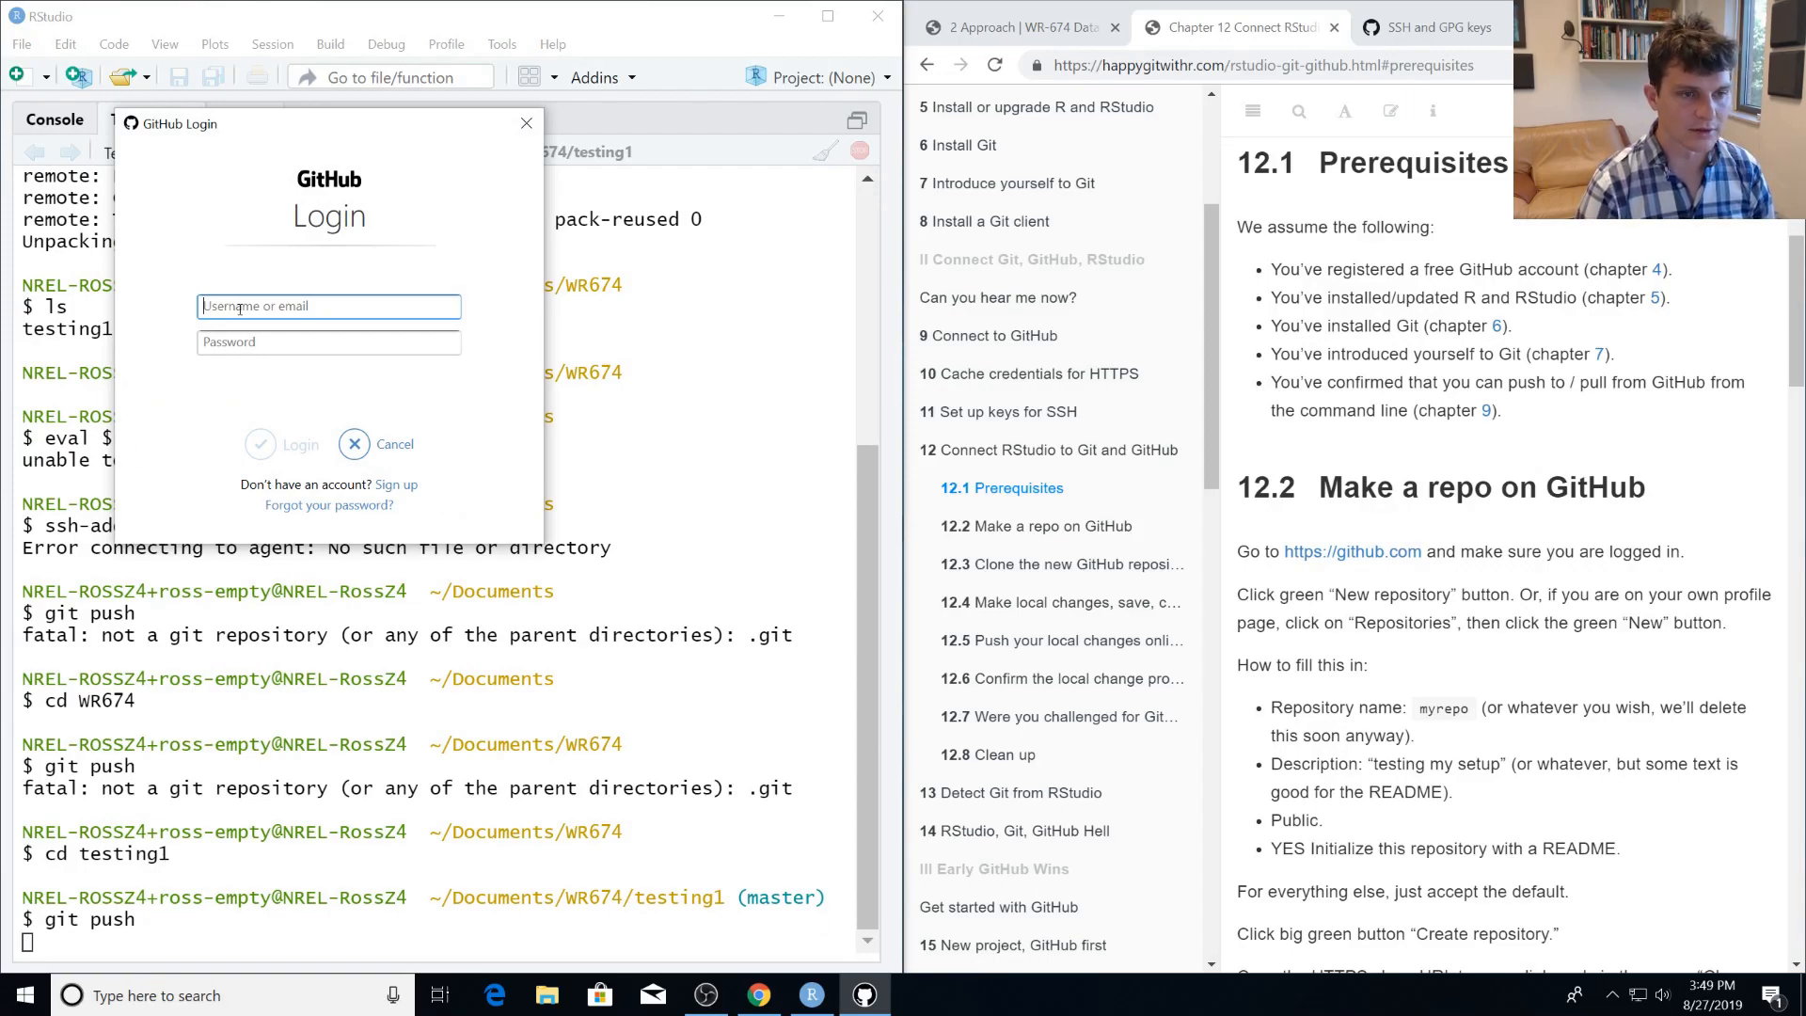
Log in to GitHub with the account's username and password to authenticate the push.
text(mattross-testing)
key(Tab)
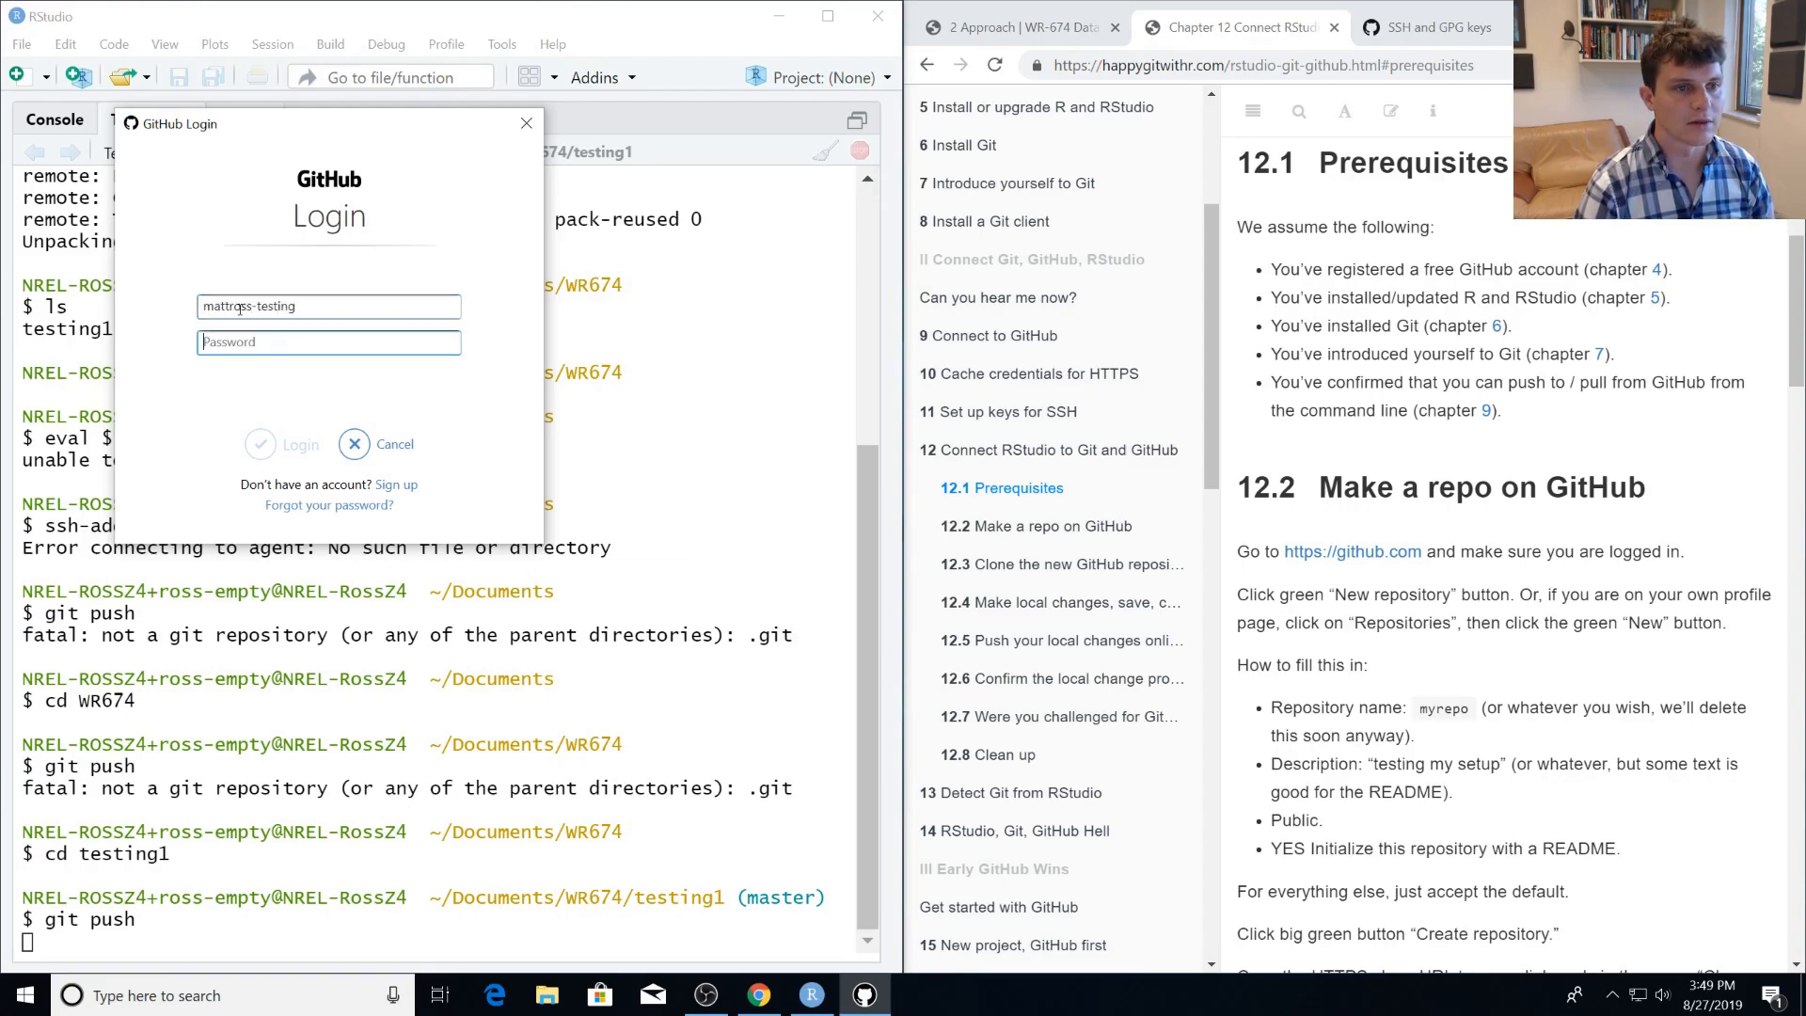
text(••••••••••••)
key(Return)
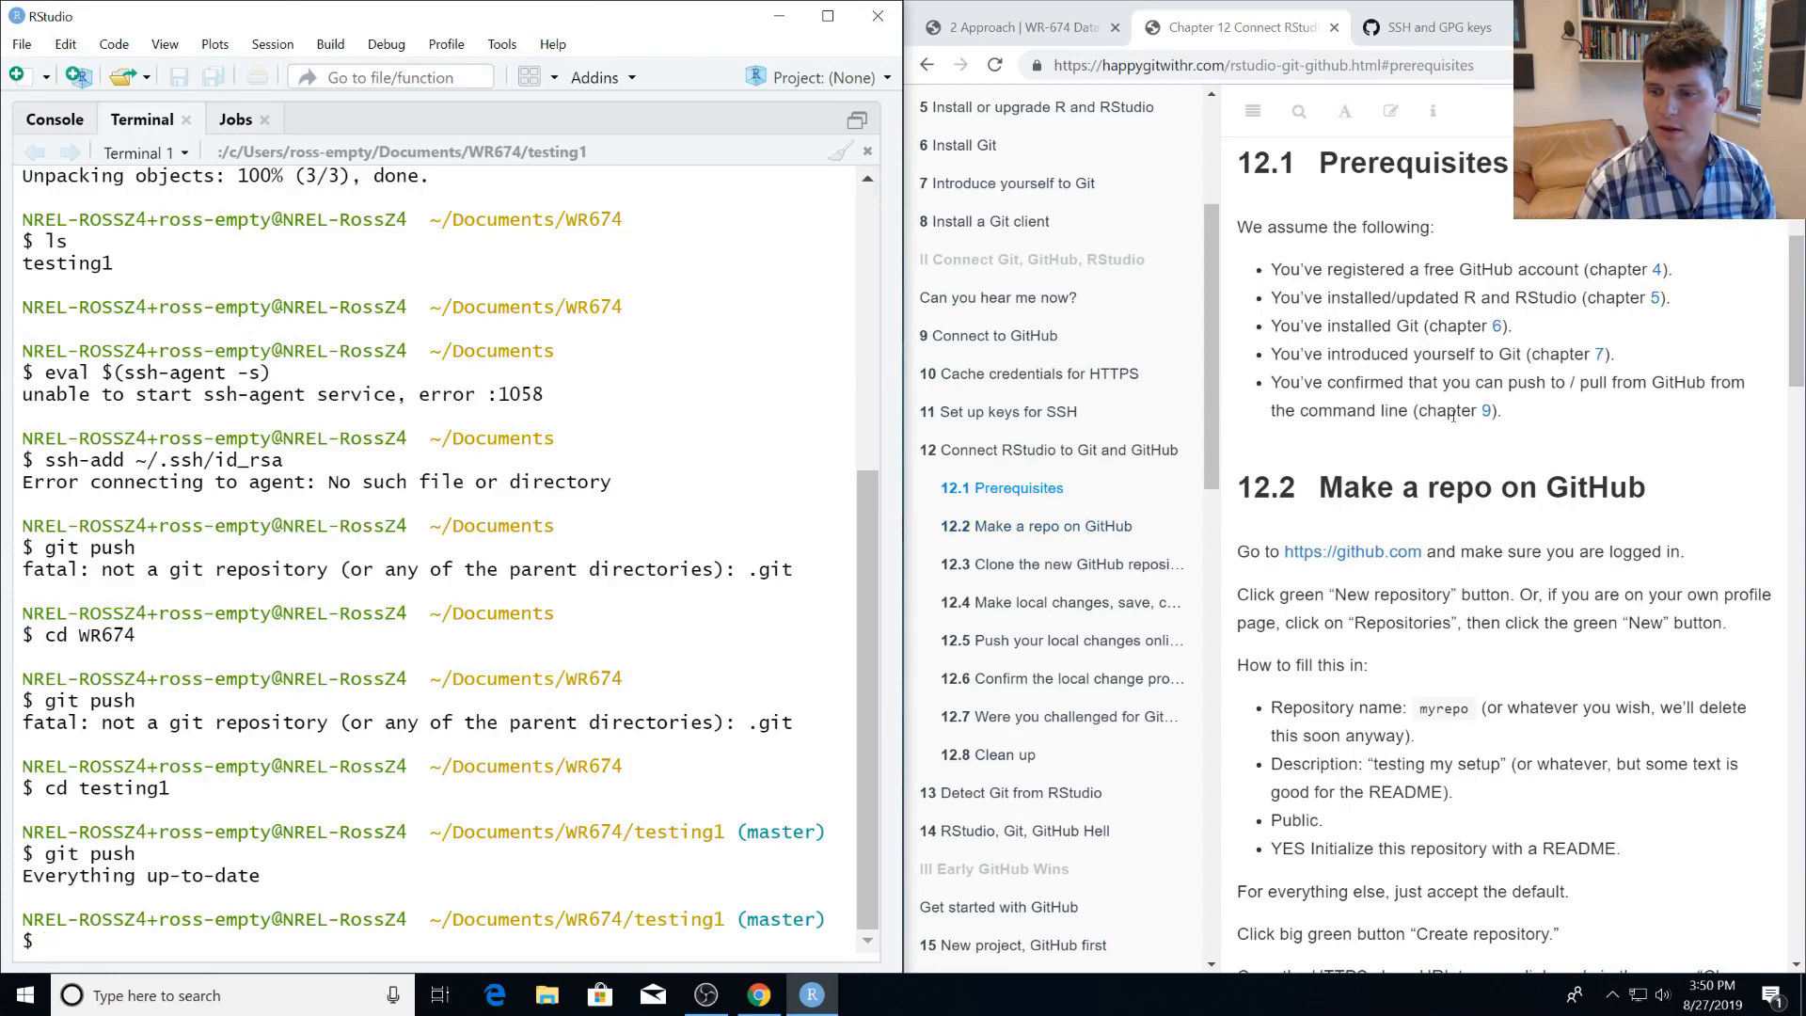
Check the Git executable and SSH RSA key paths in RStudio's global Git/SVN options.
scroll(1452, 416, down, 3)
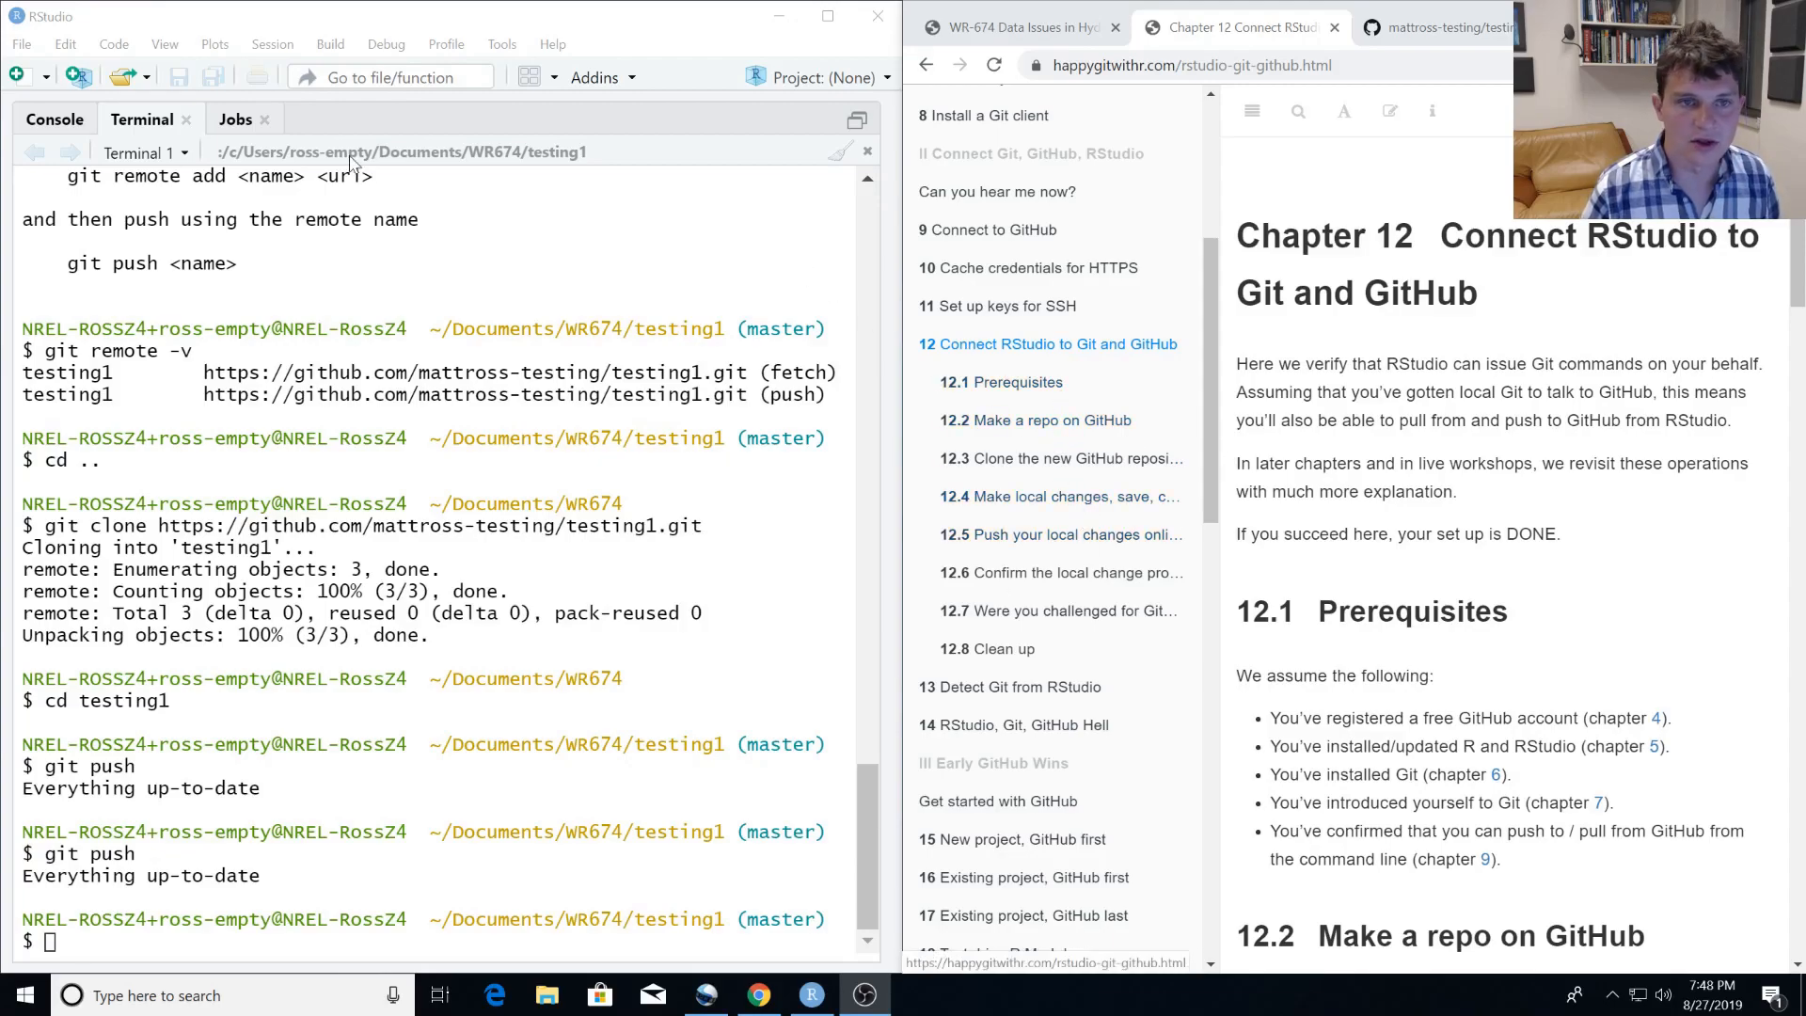
click(499, 45)
click(540, 360)
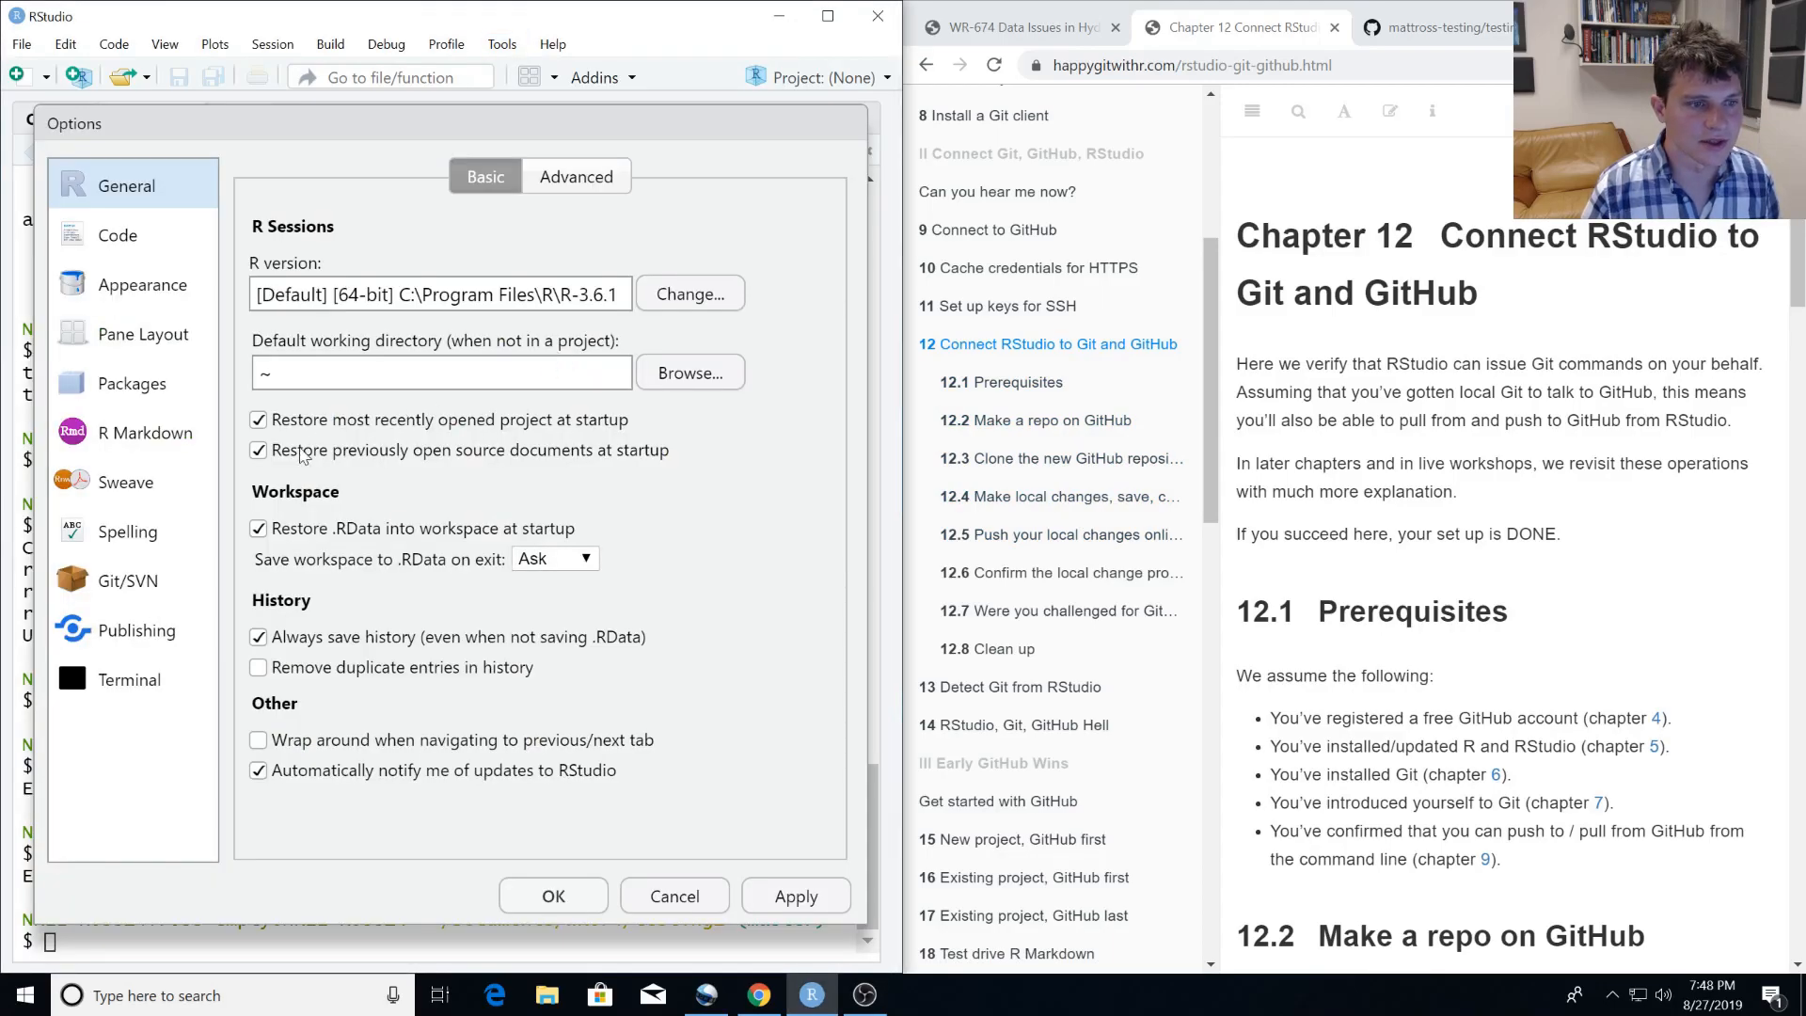
click(127, 587)
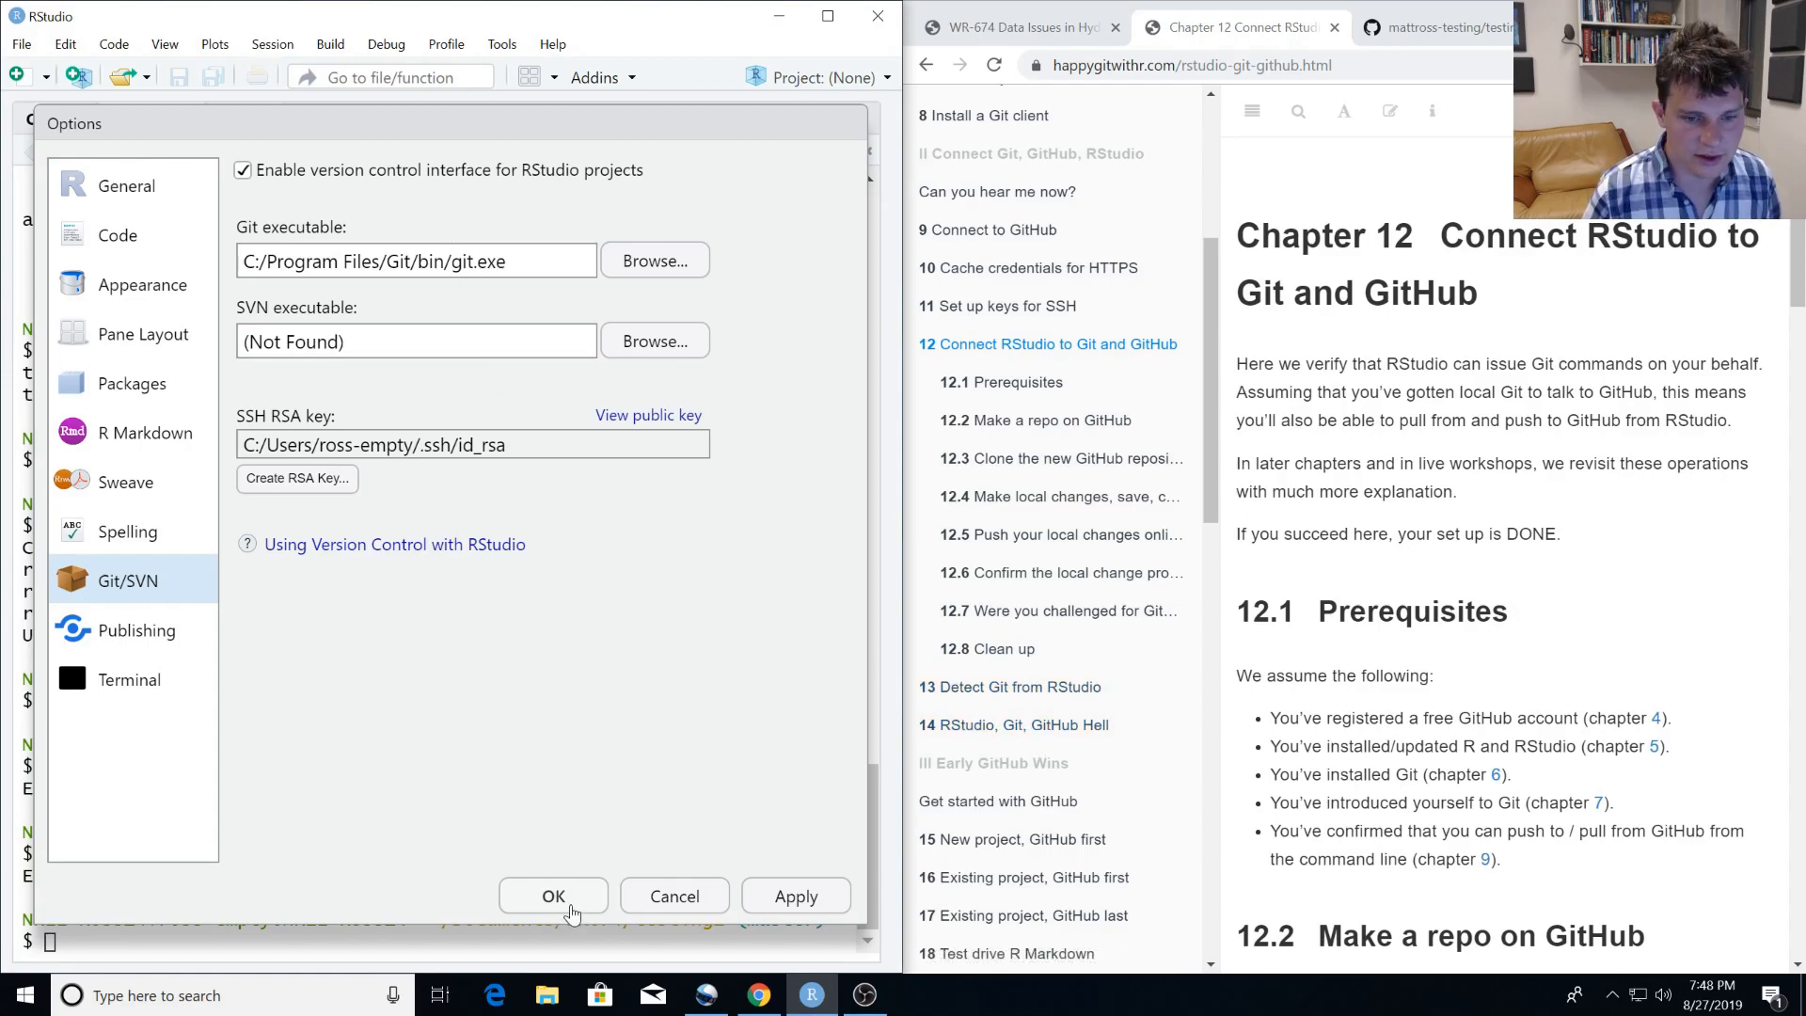
click(554, 897)
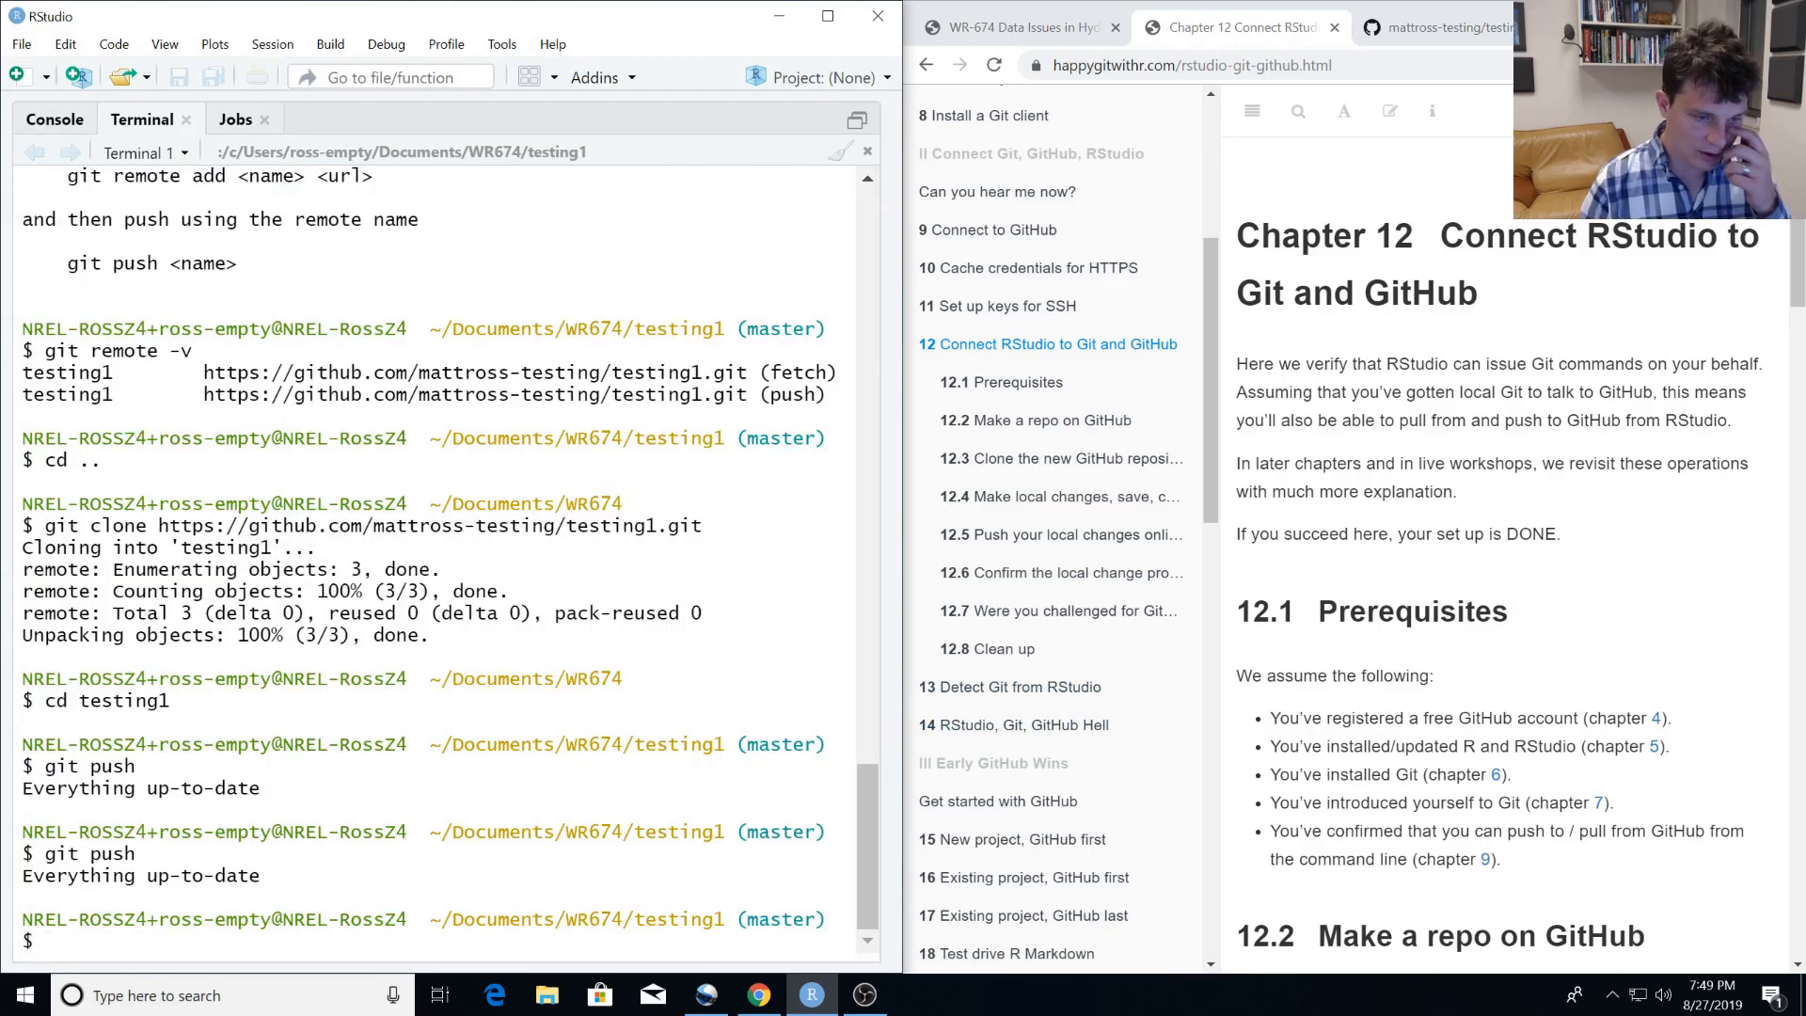
Create a public GitHub repository named rstudio-test with the description "Testing Rstudio integration" and initialize it with a README.
click(1468, 30)
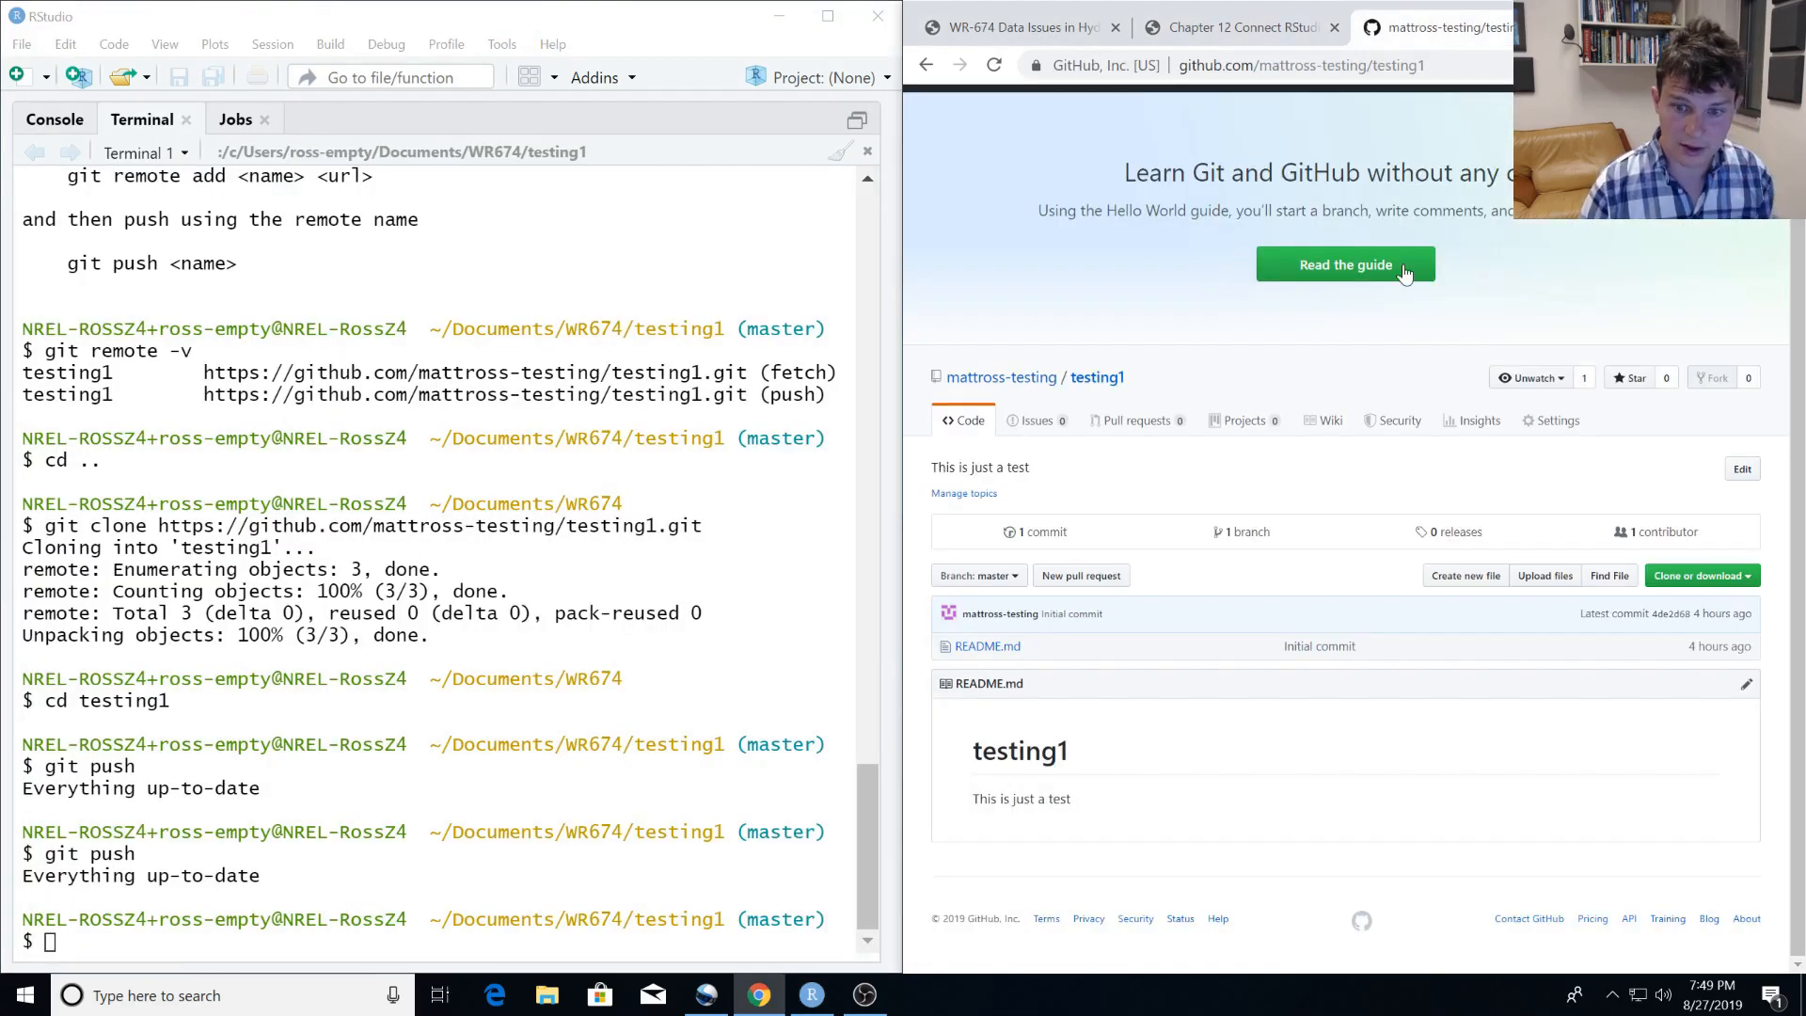
click(1007, 380)
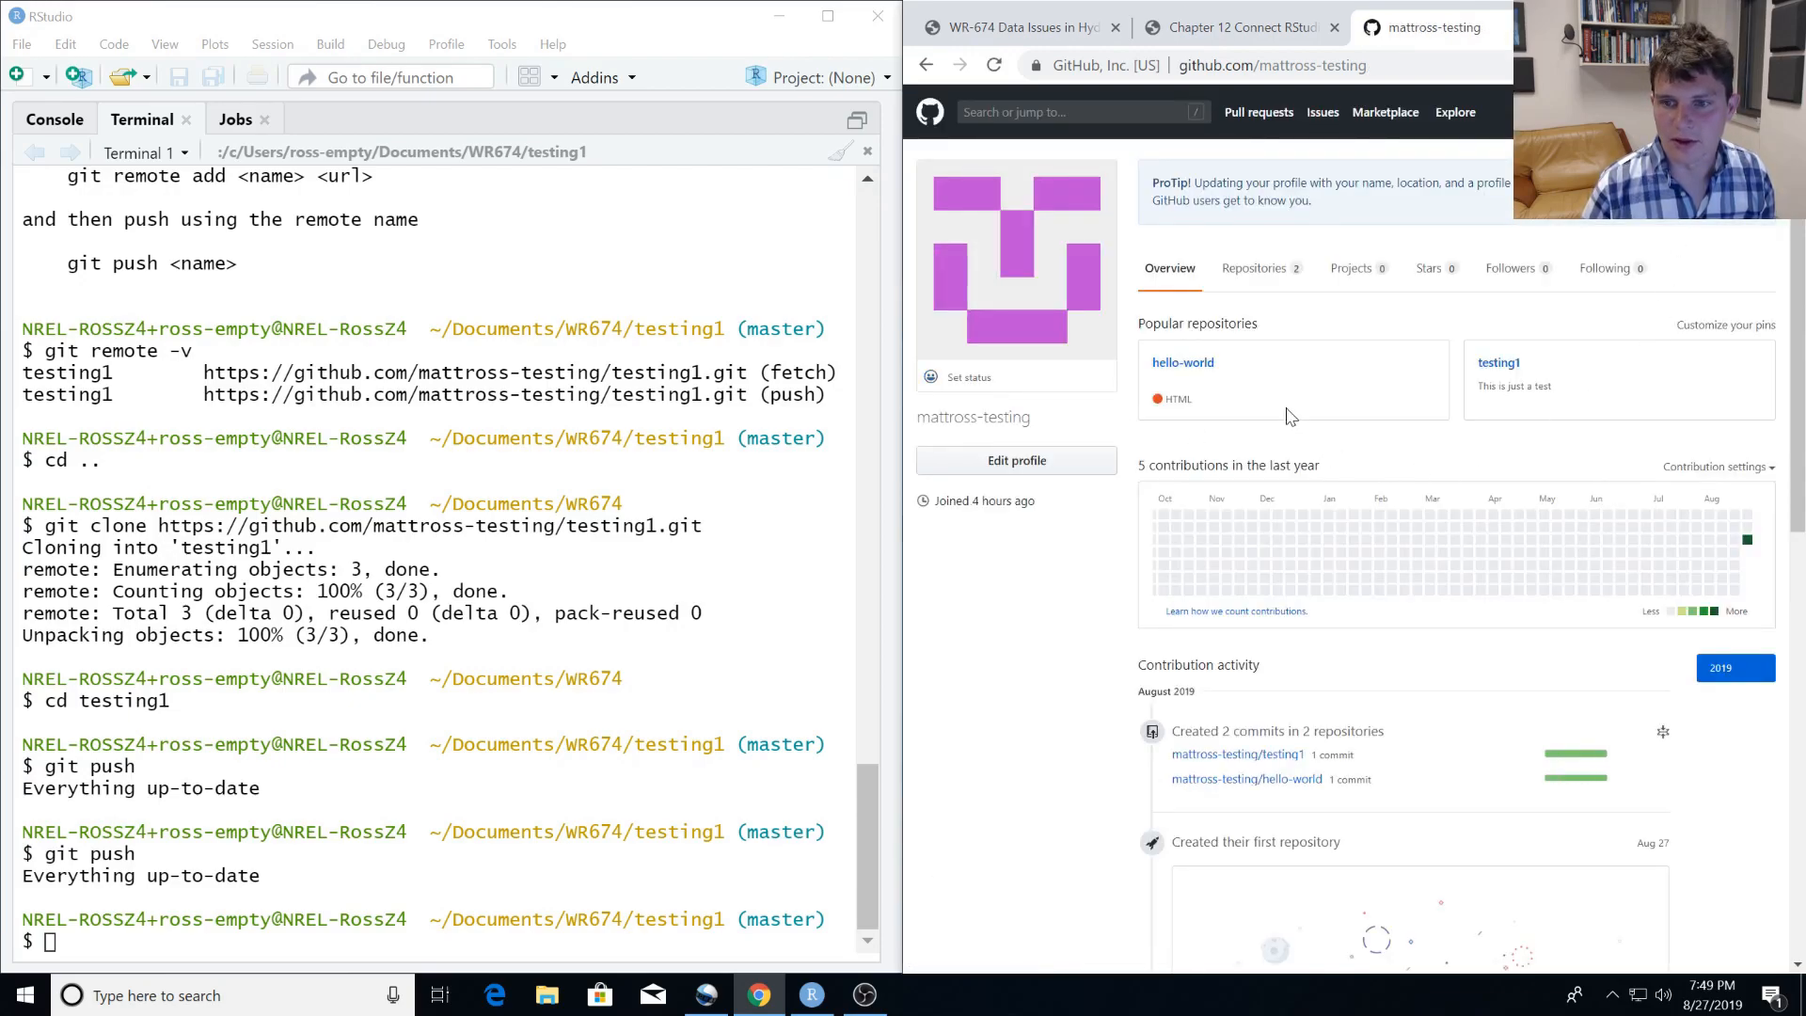
click(1255, 269)
click(1766, 321)
key(Tab)
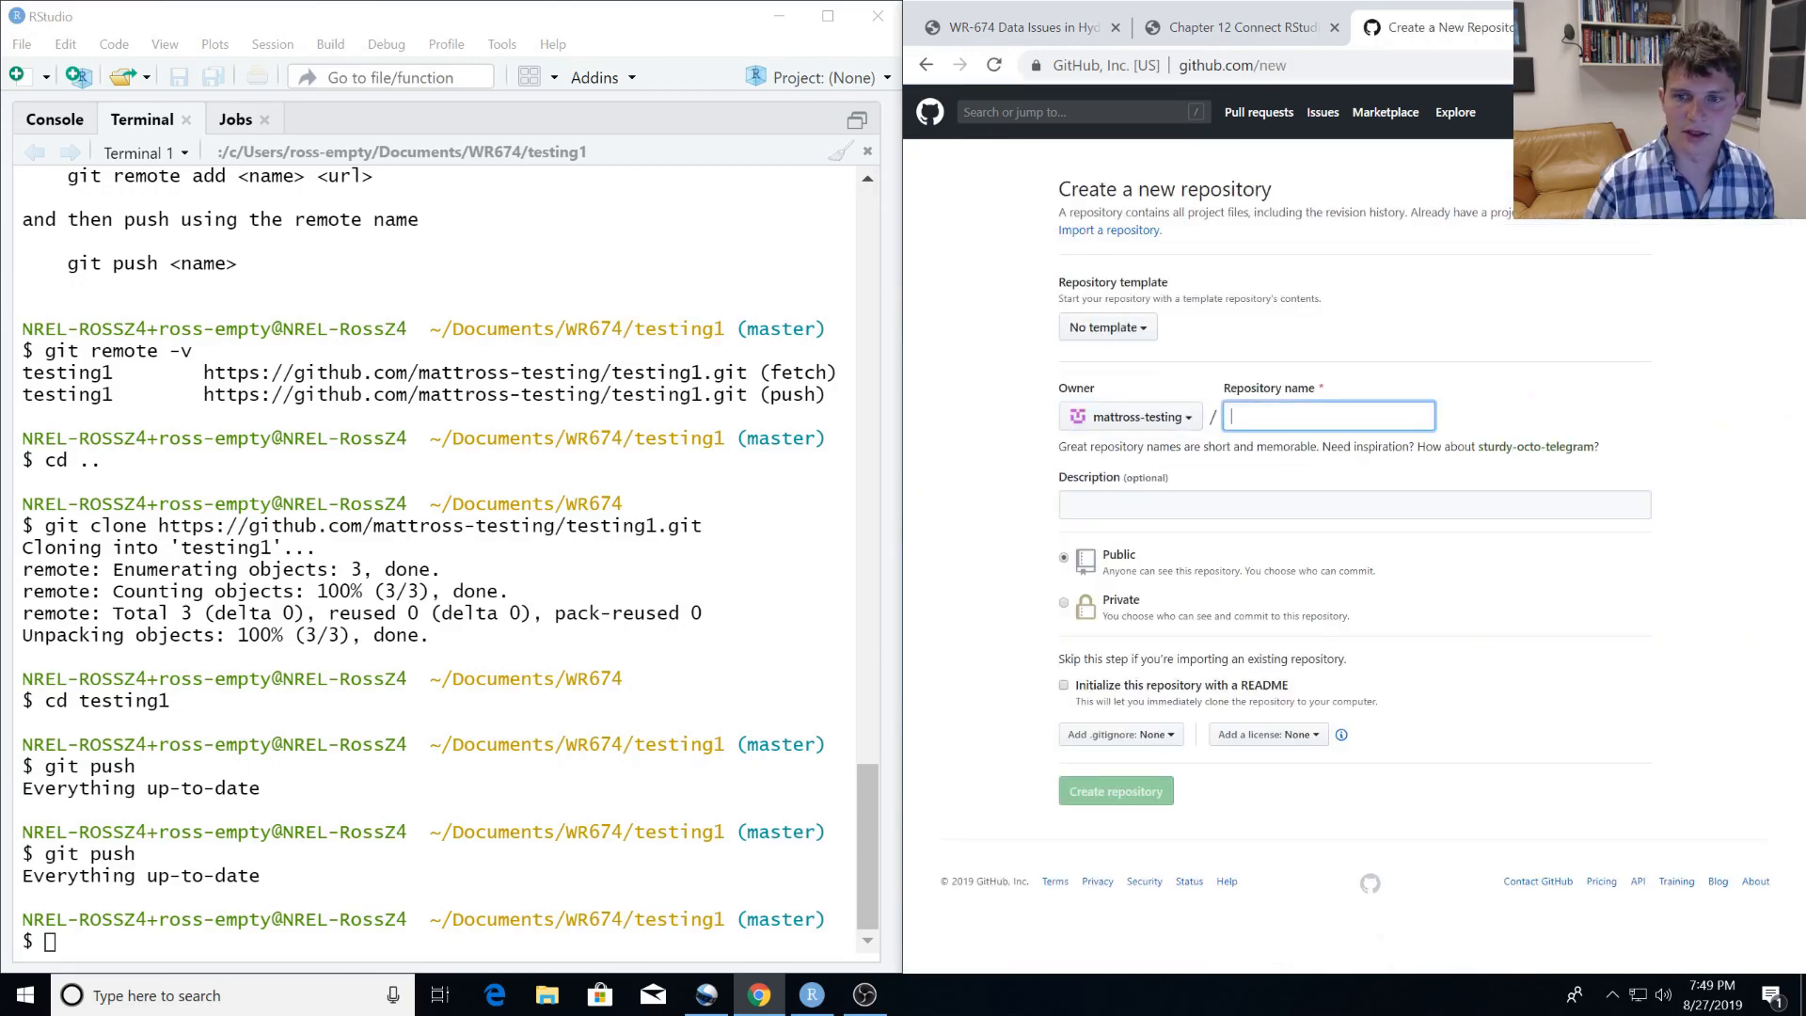
text(rstudio-test)
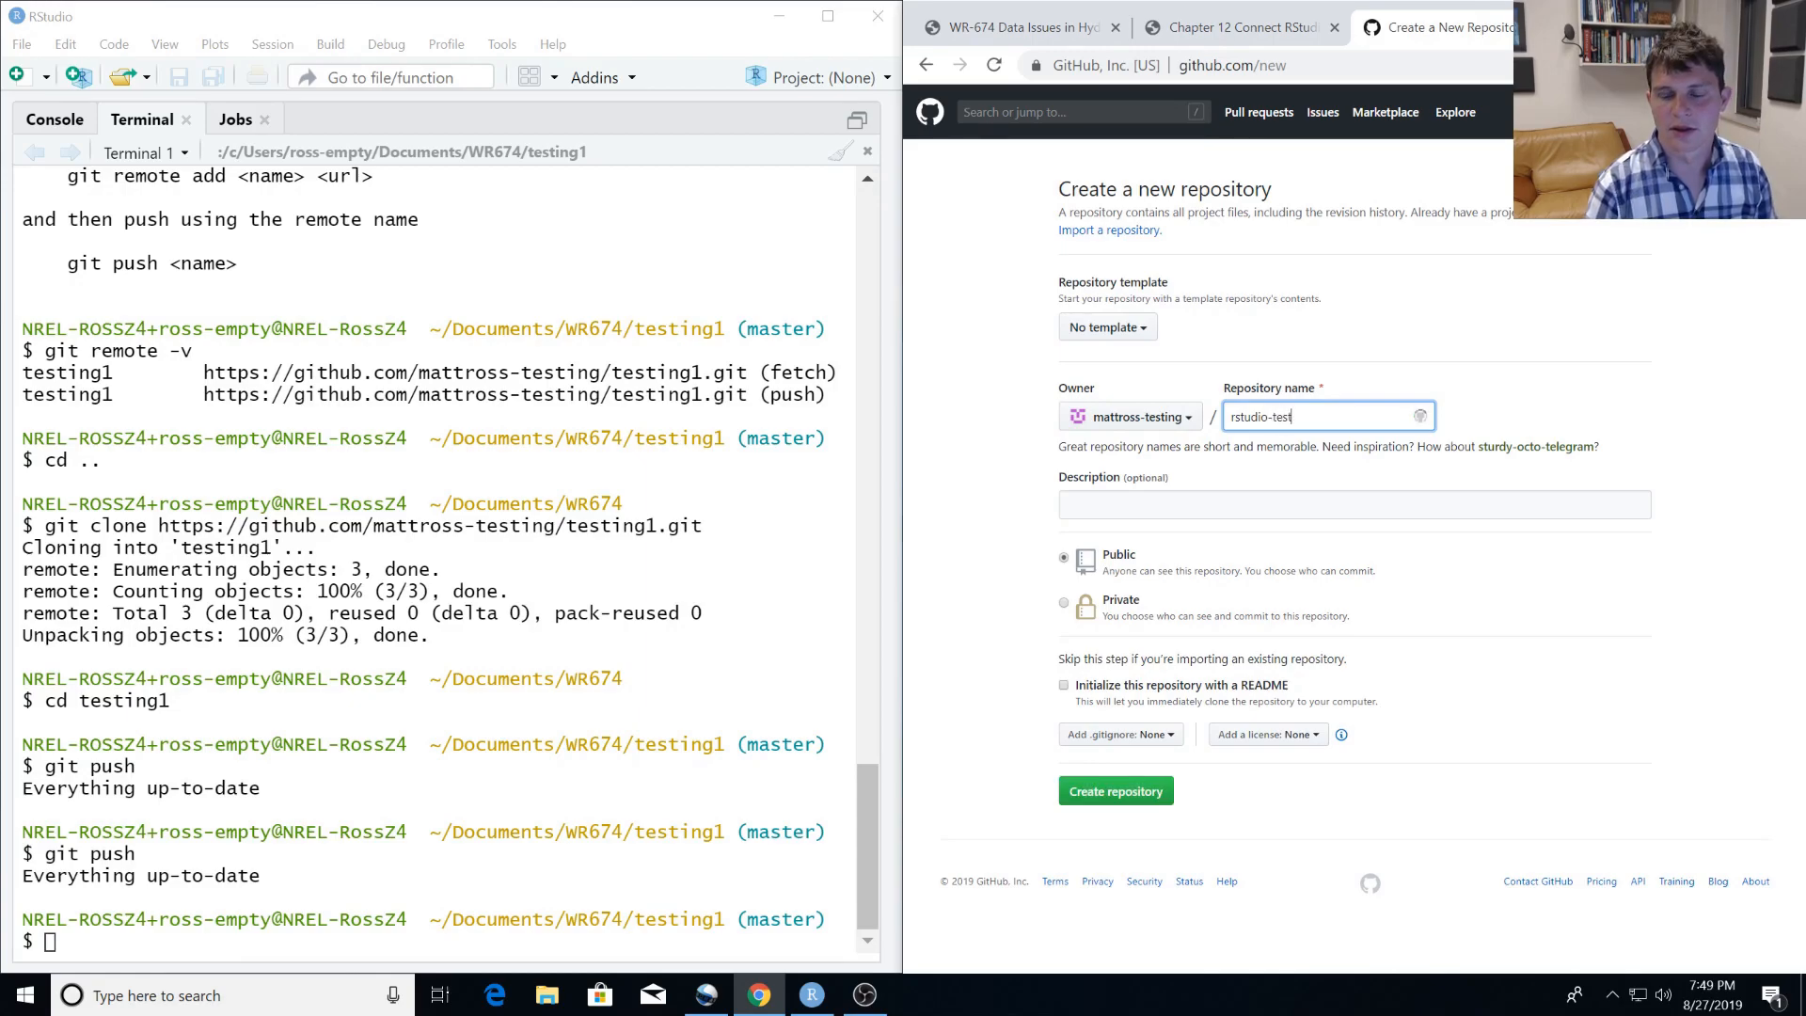
key(Tab)
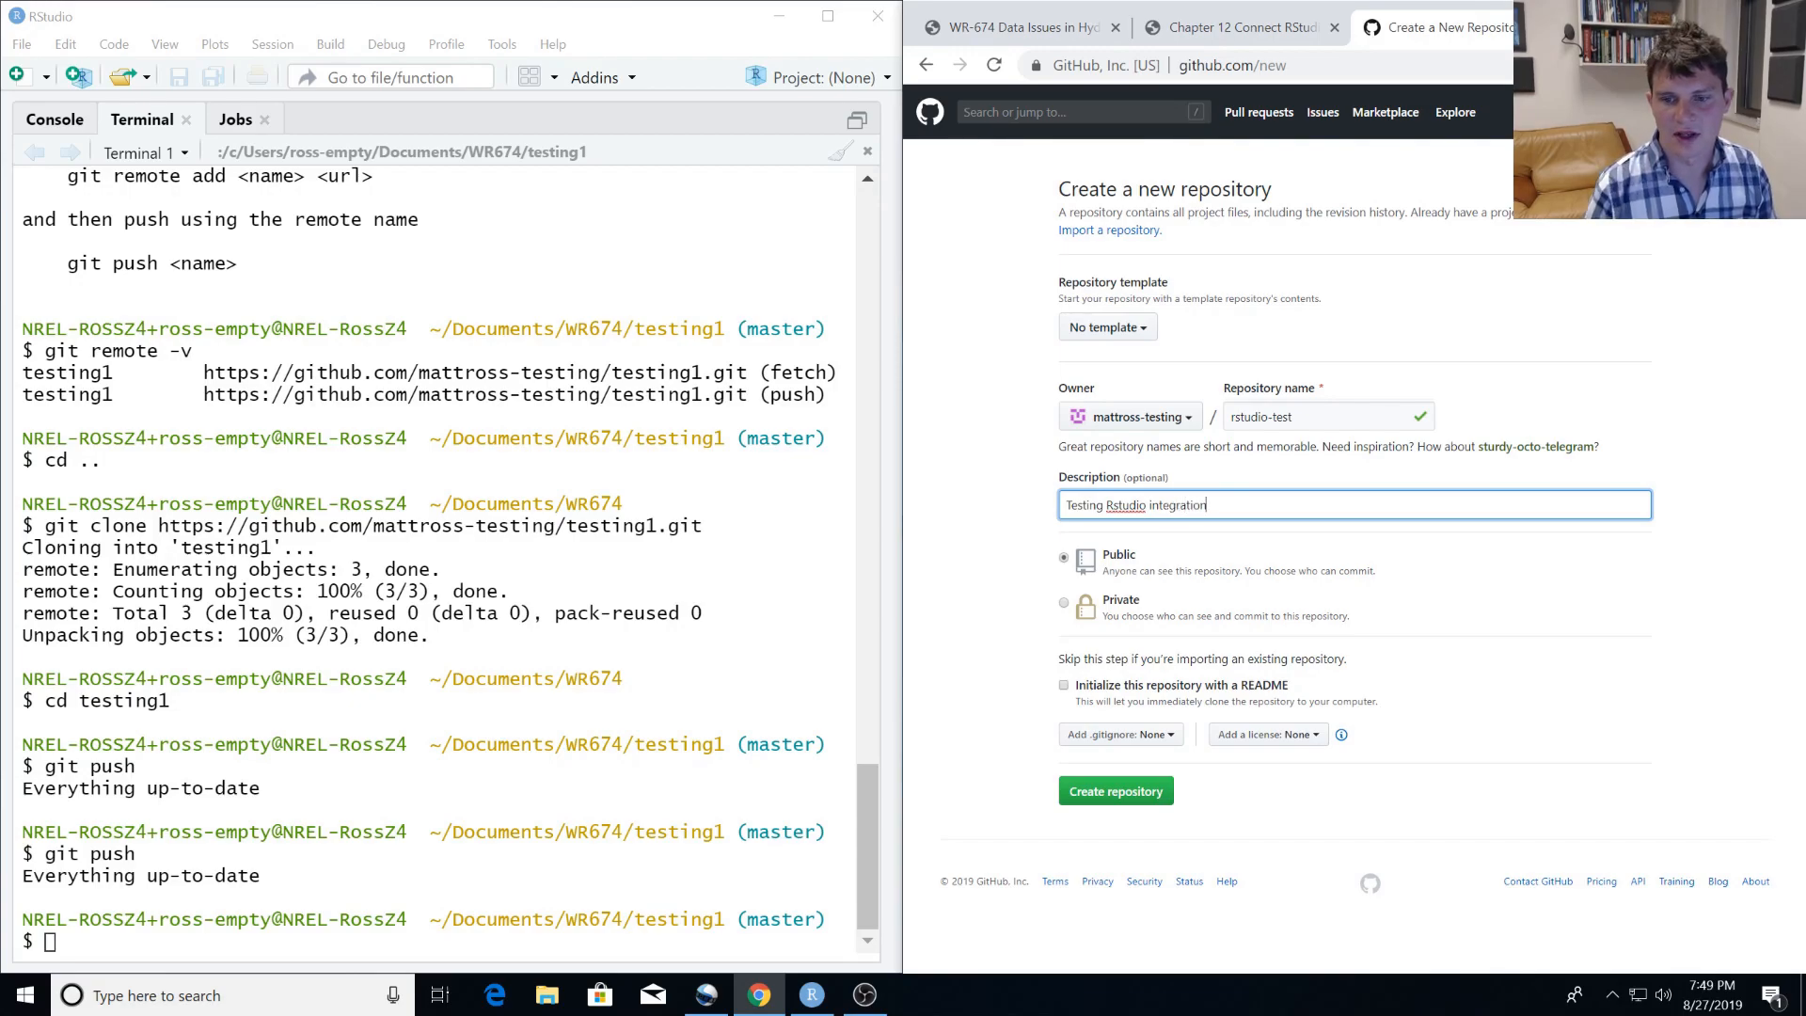
click(1064, 686)
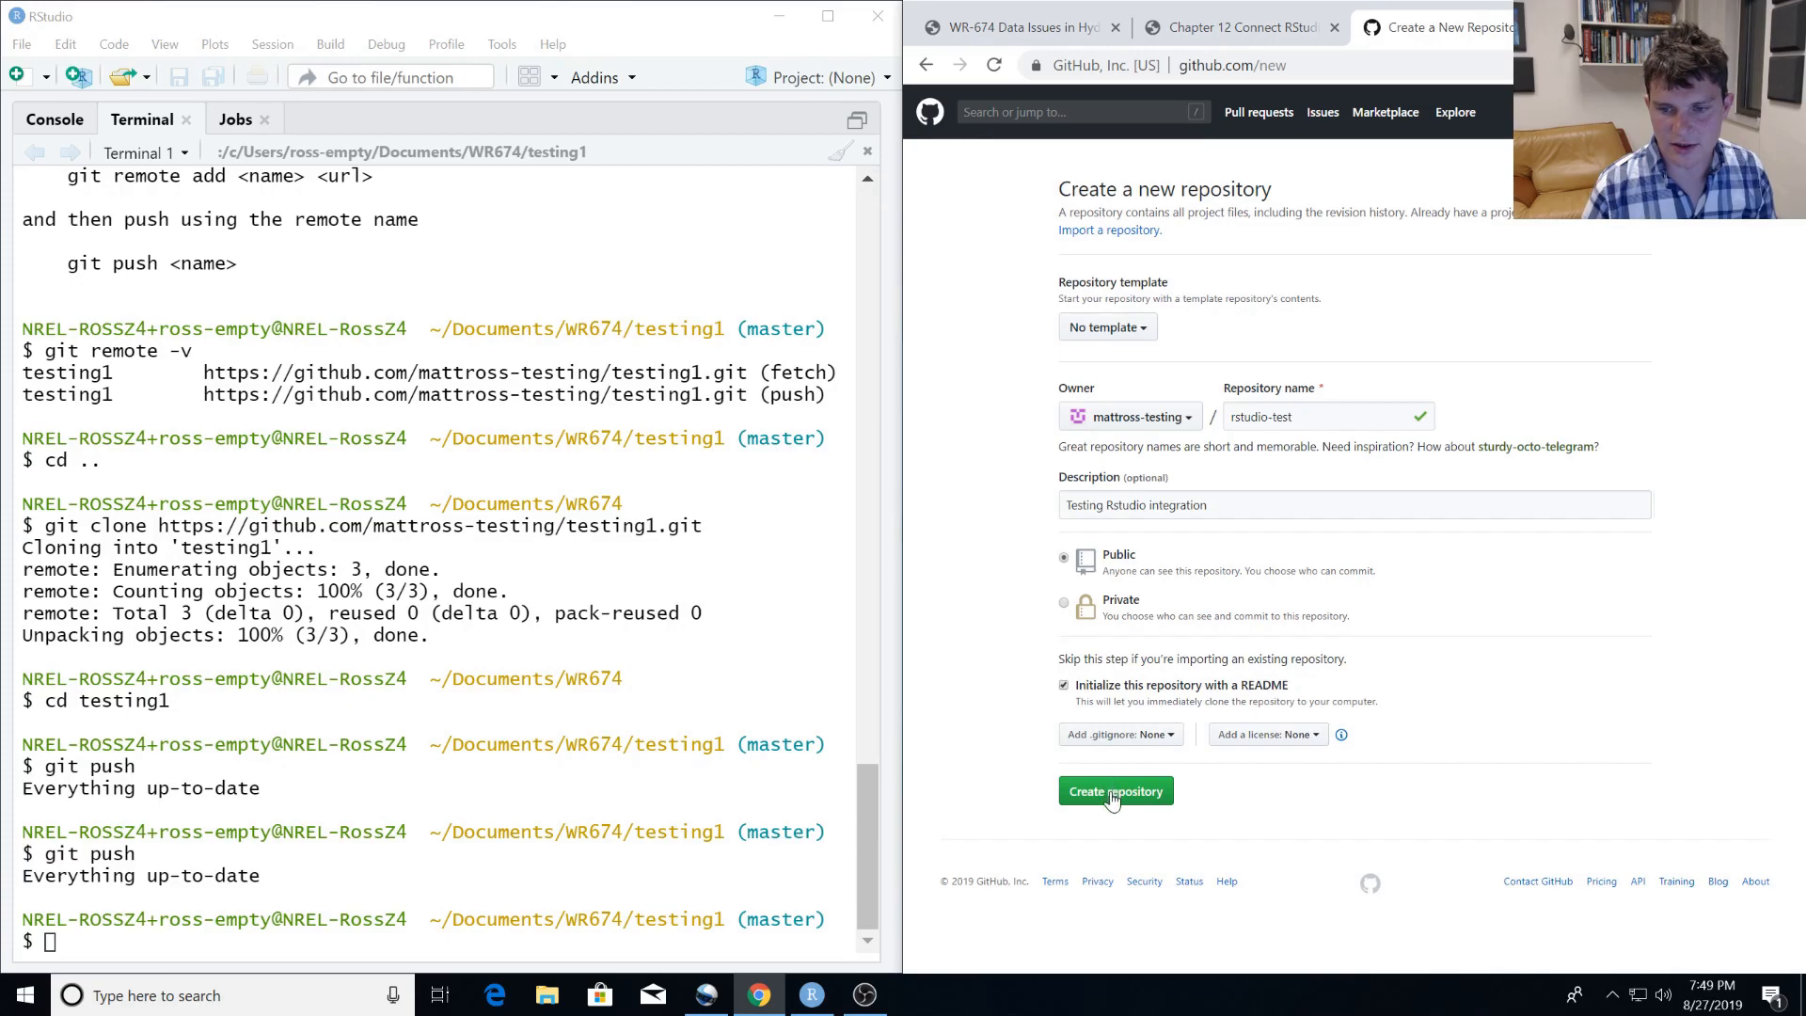
click(1113, 797)
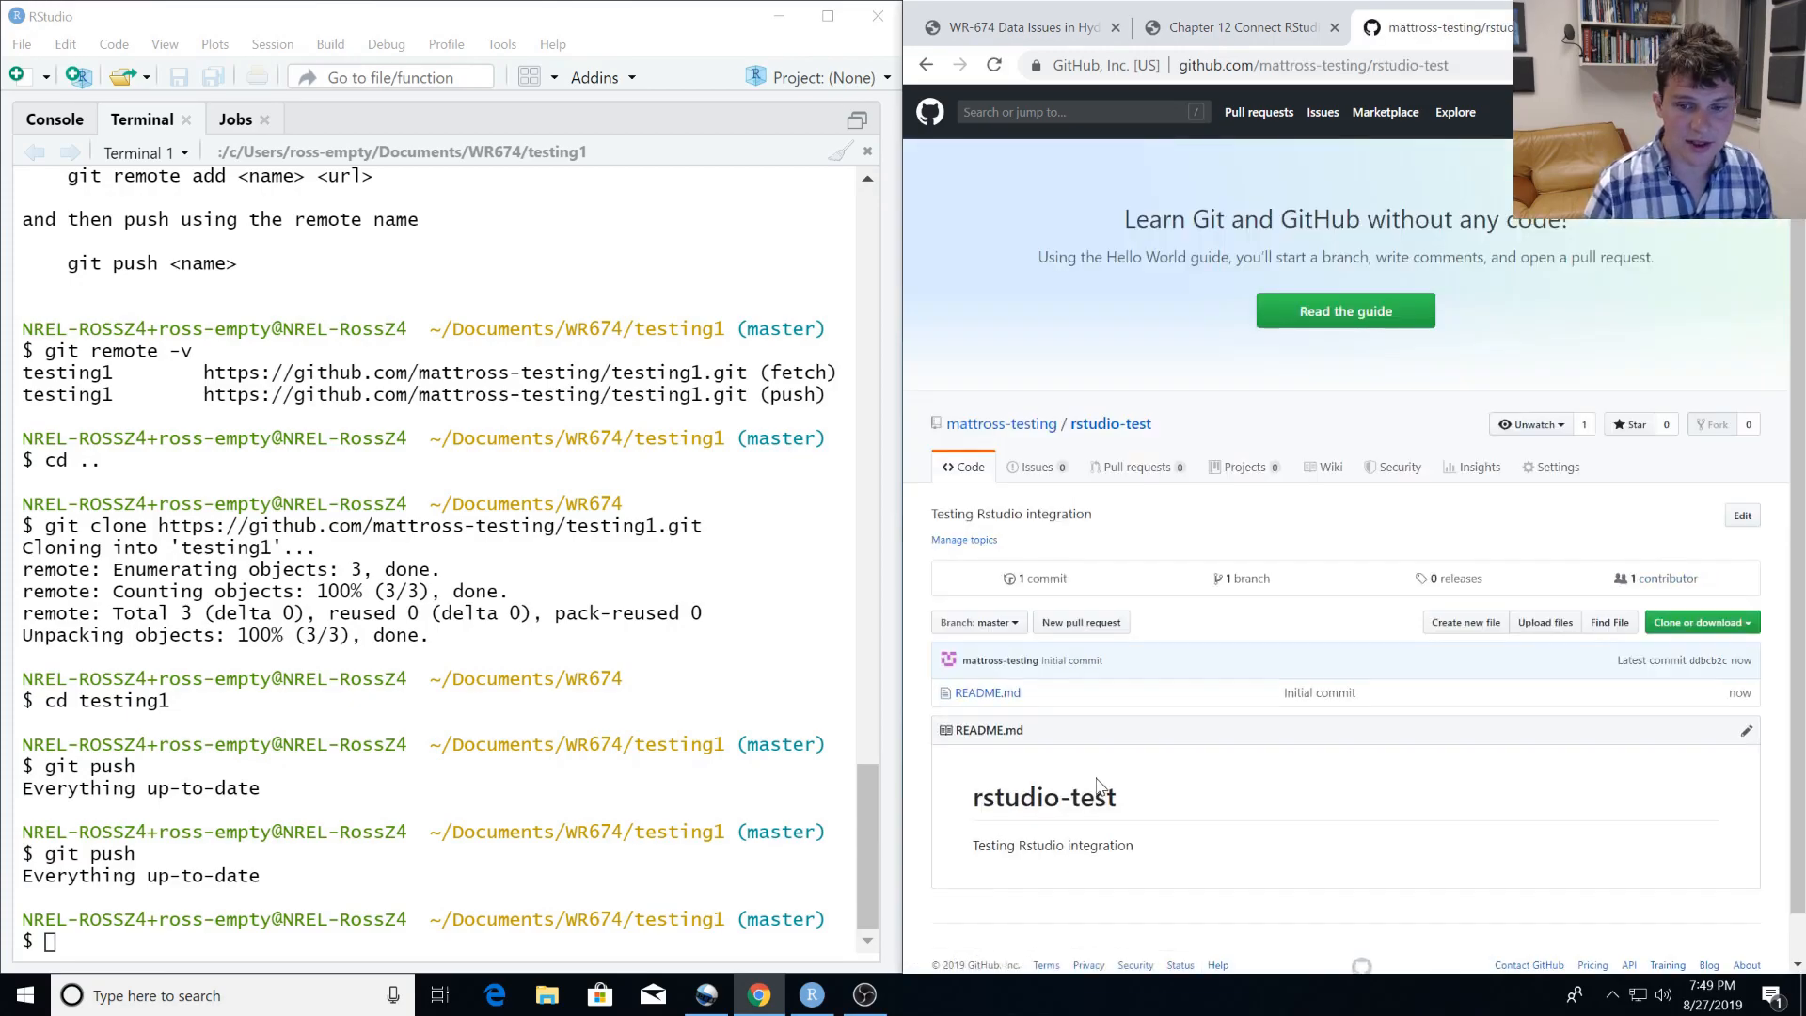
Copy the HTTPS clone URL of the rstudio-test repository.
click(1731, 623)
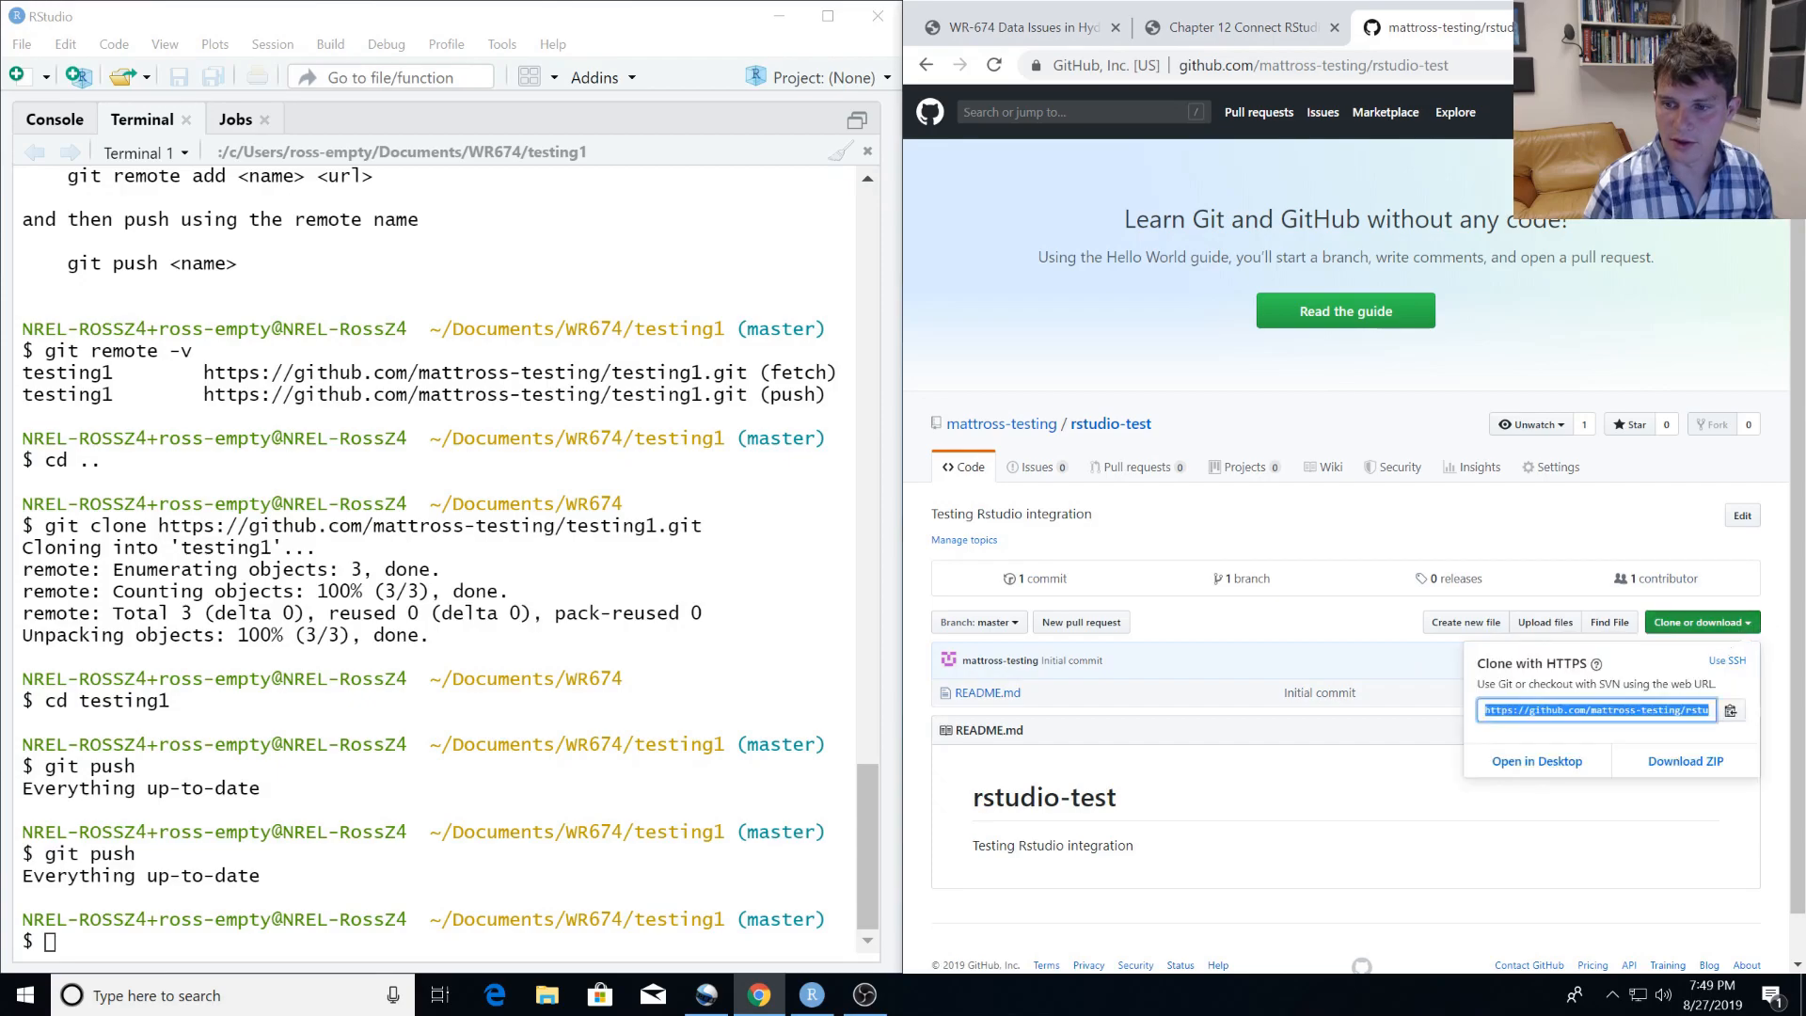
click(1730, 715)
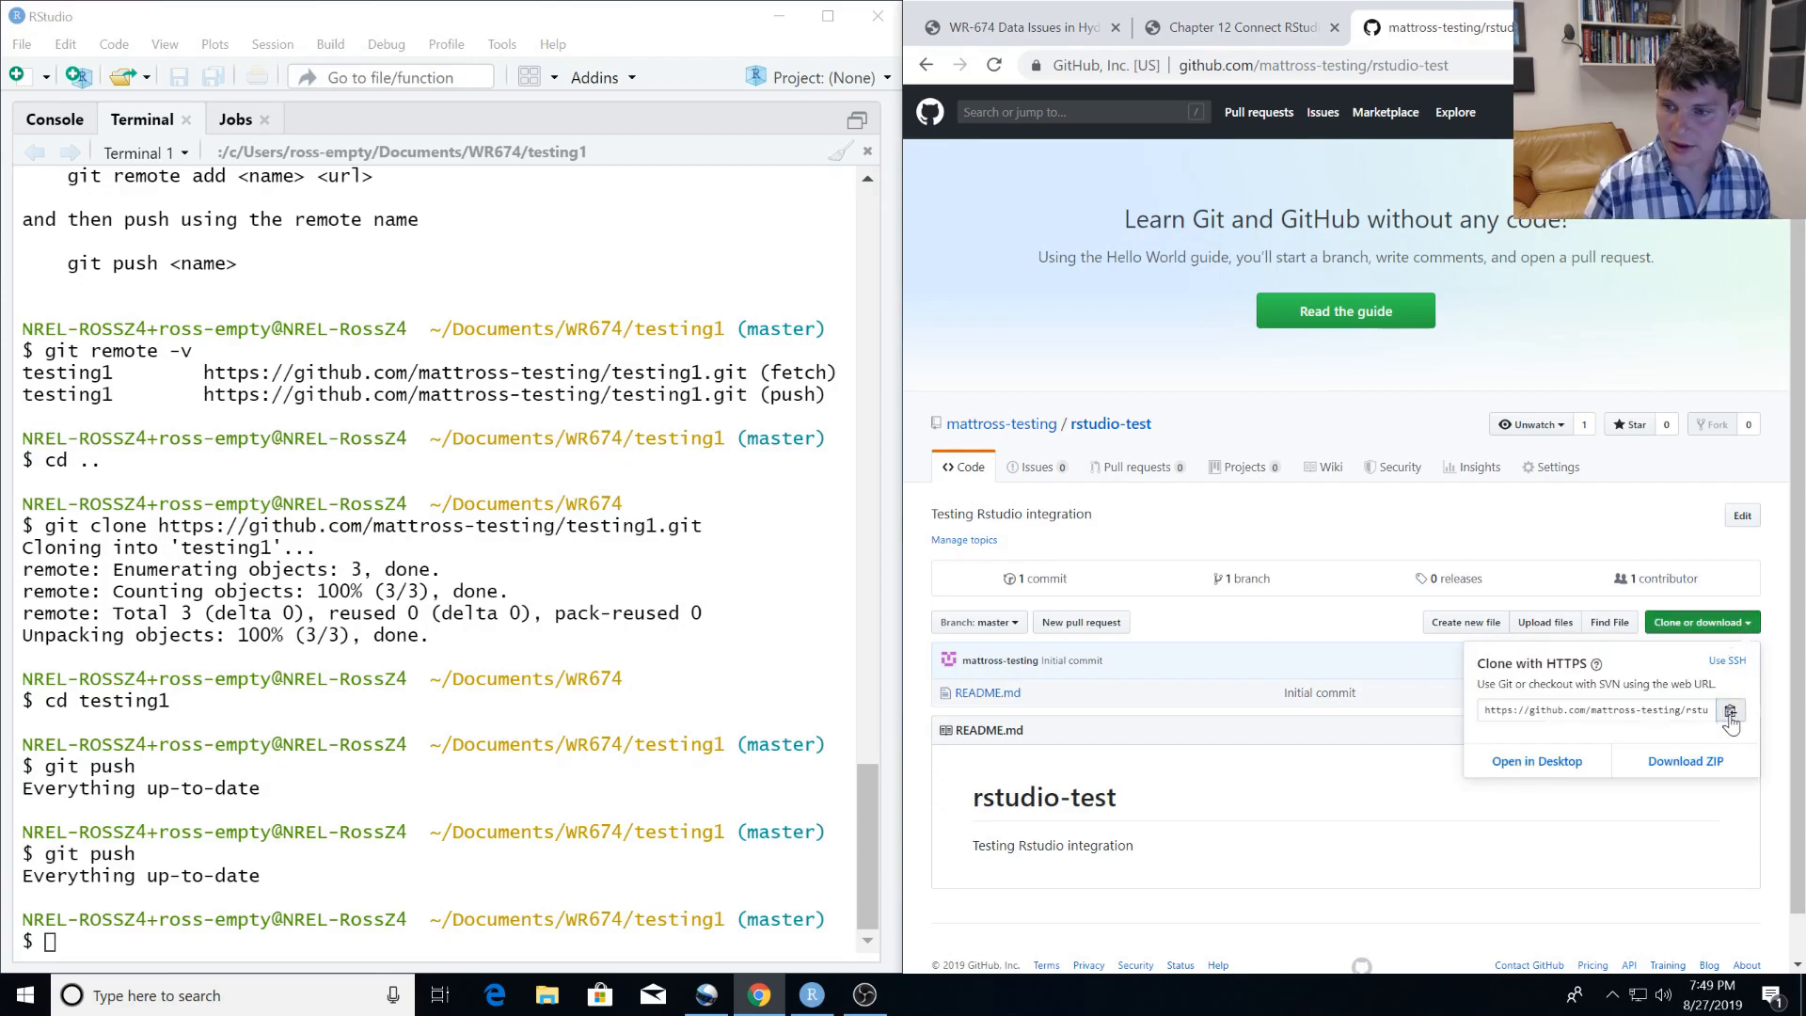
key(alt+Tab)
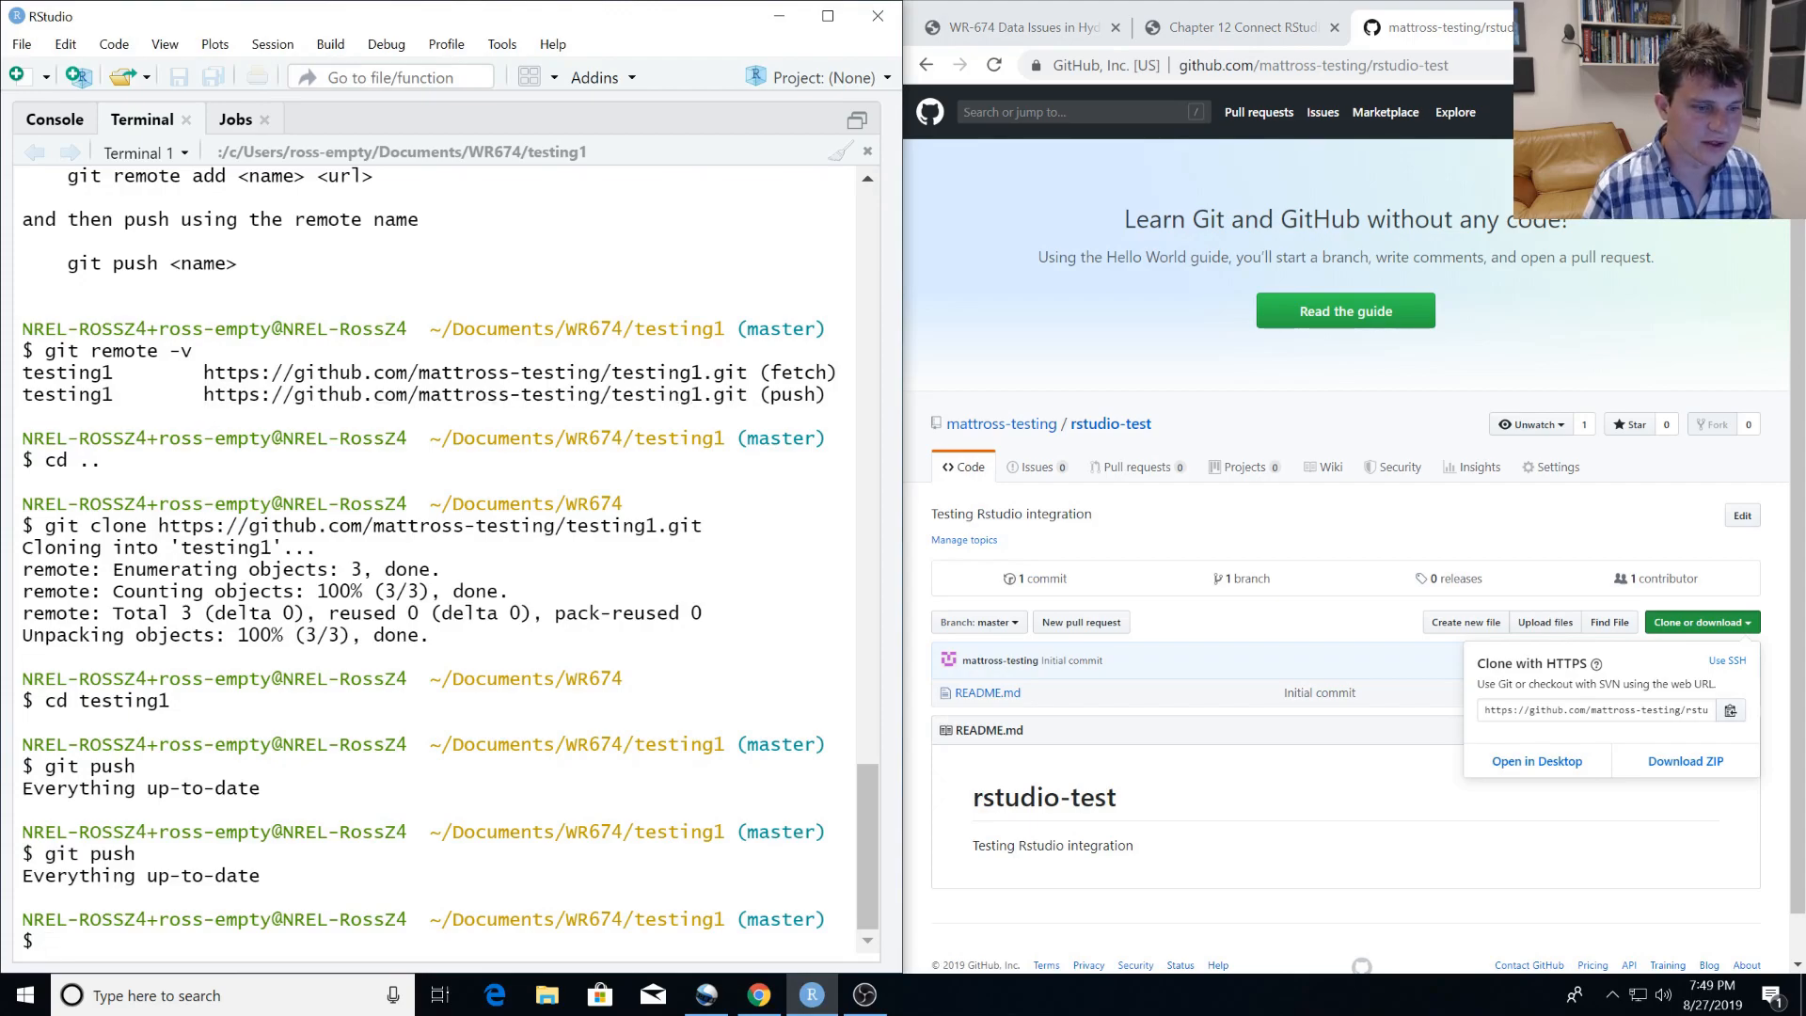
text(git clone)
key(BackSpace)
key(BackSpace)
key(BackSpace)
key(BackSpace)
key(BackSpace)
key(BackSpace)
key(BackSpace)
key(BackSpace)
key(BackSpace)
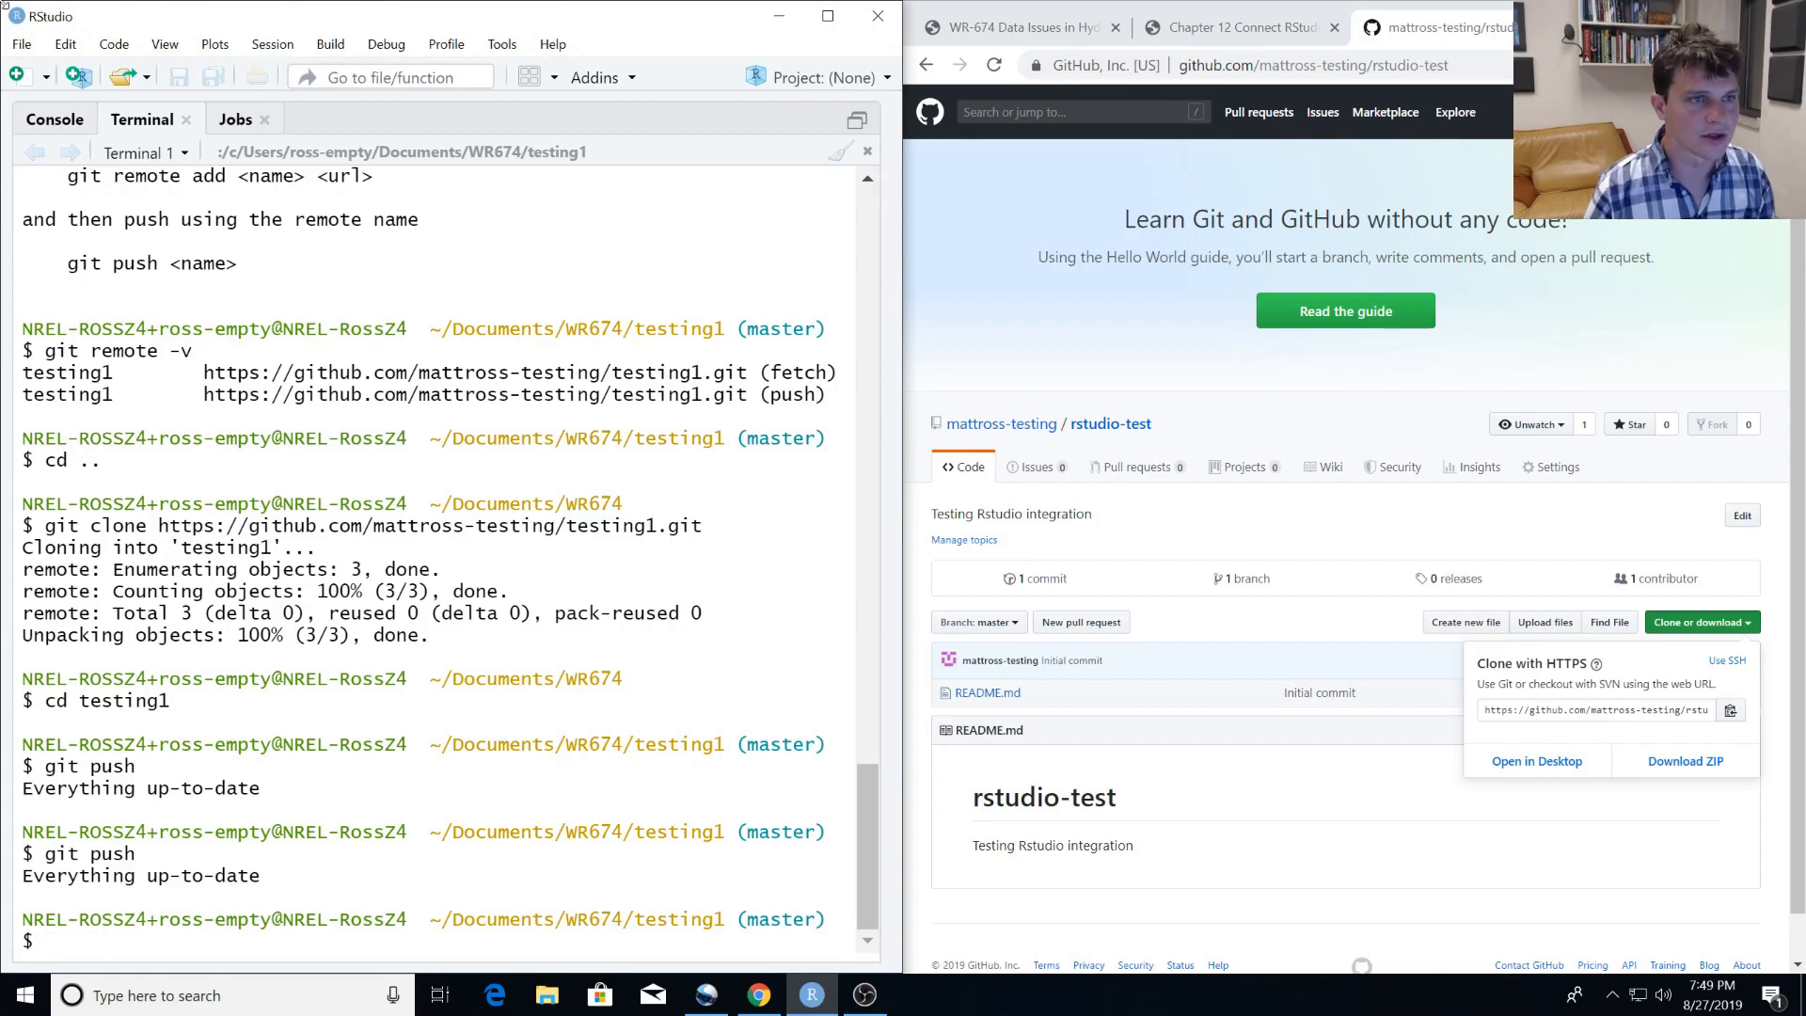
Create a new RStudio project from Git version control, using the copied rstudio-test URL and ~/WR674 as the parent directory.
click(22, 47)
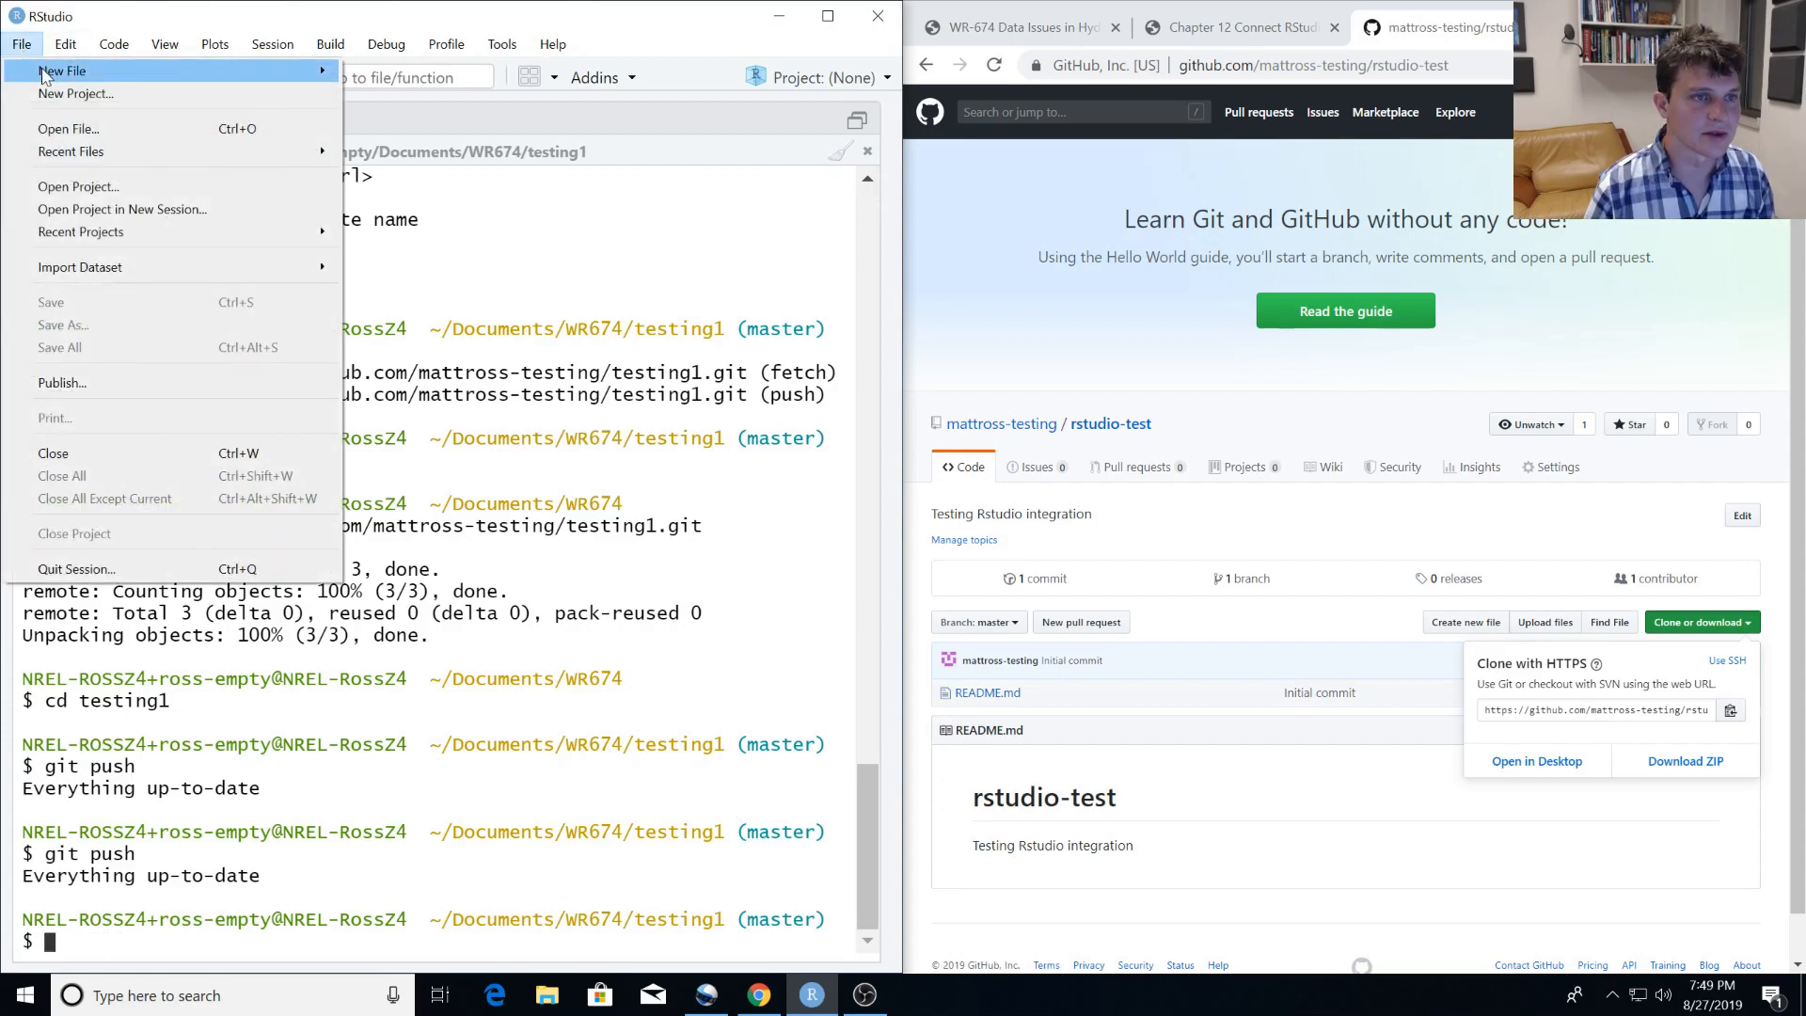
click(82, 95)
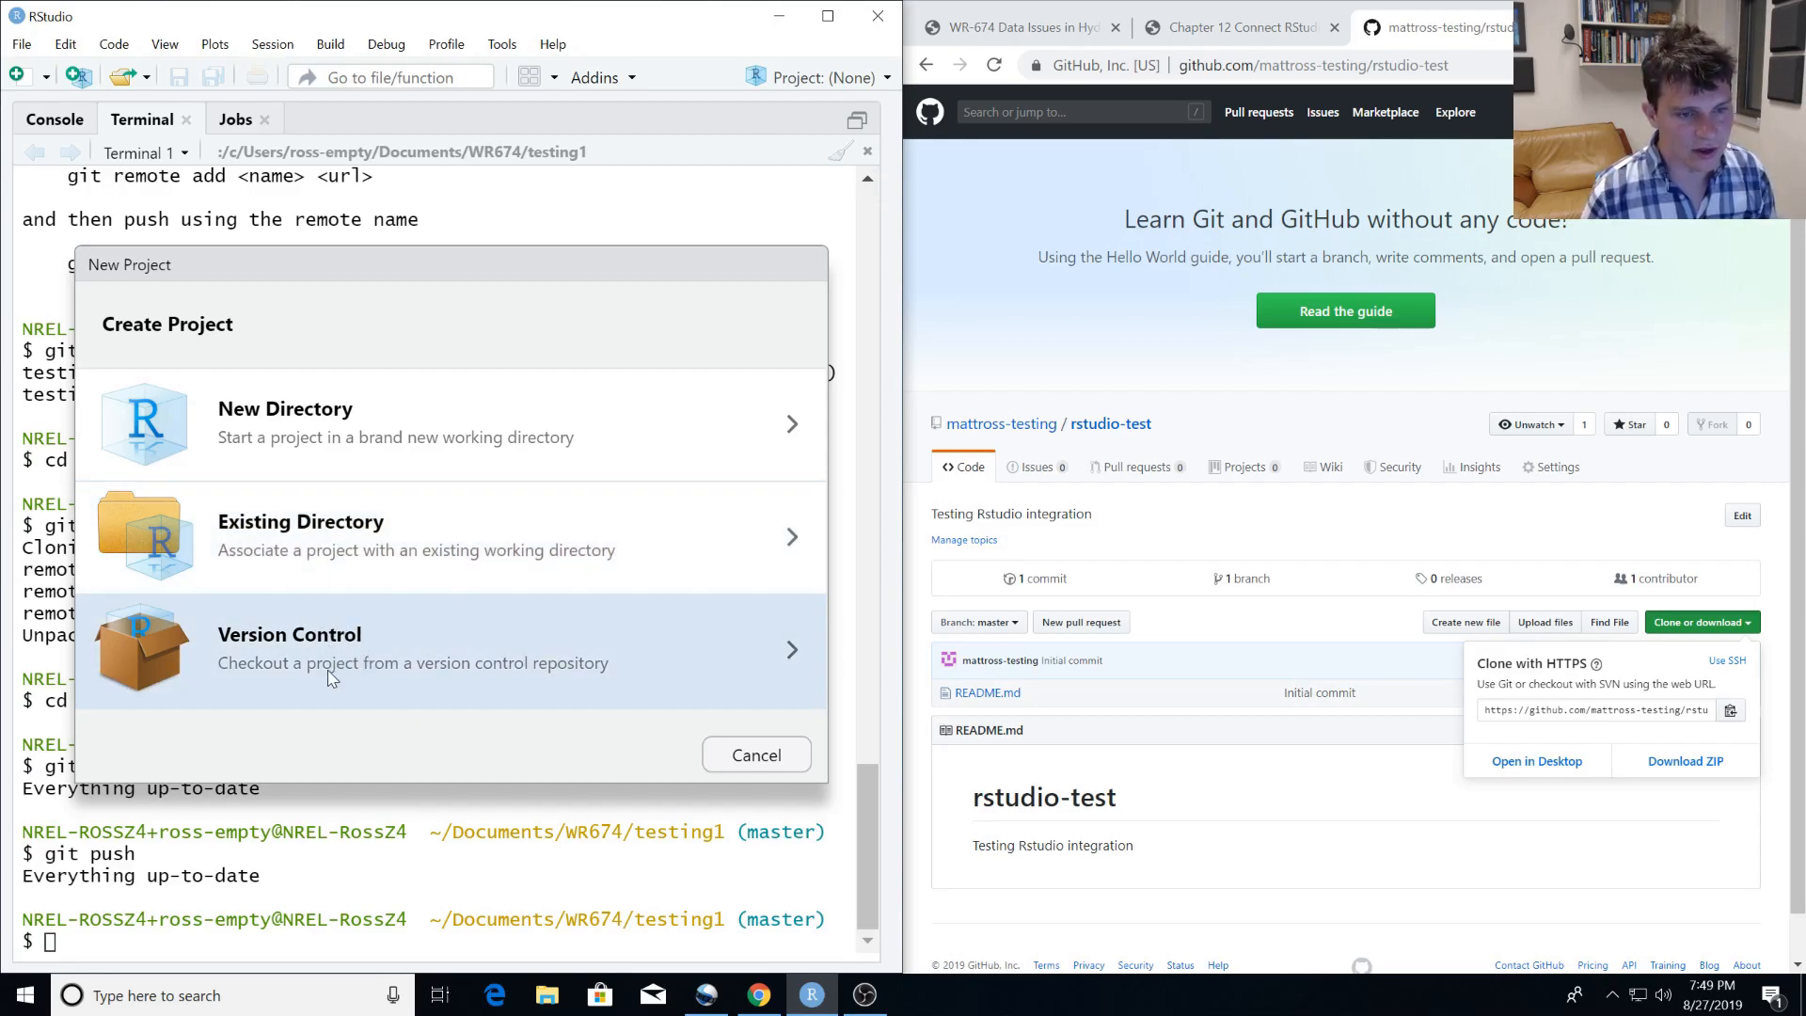
click(397, 661)
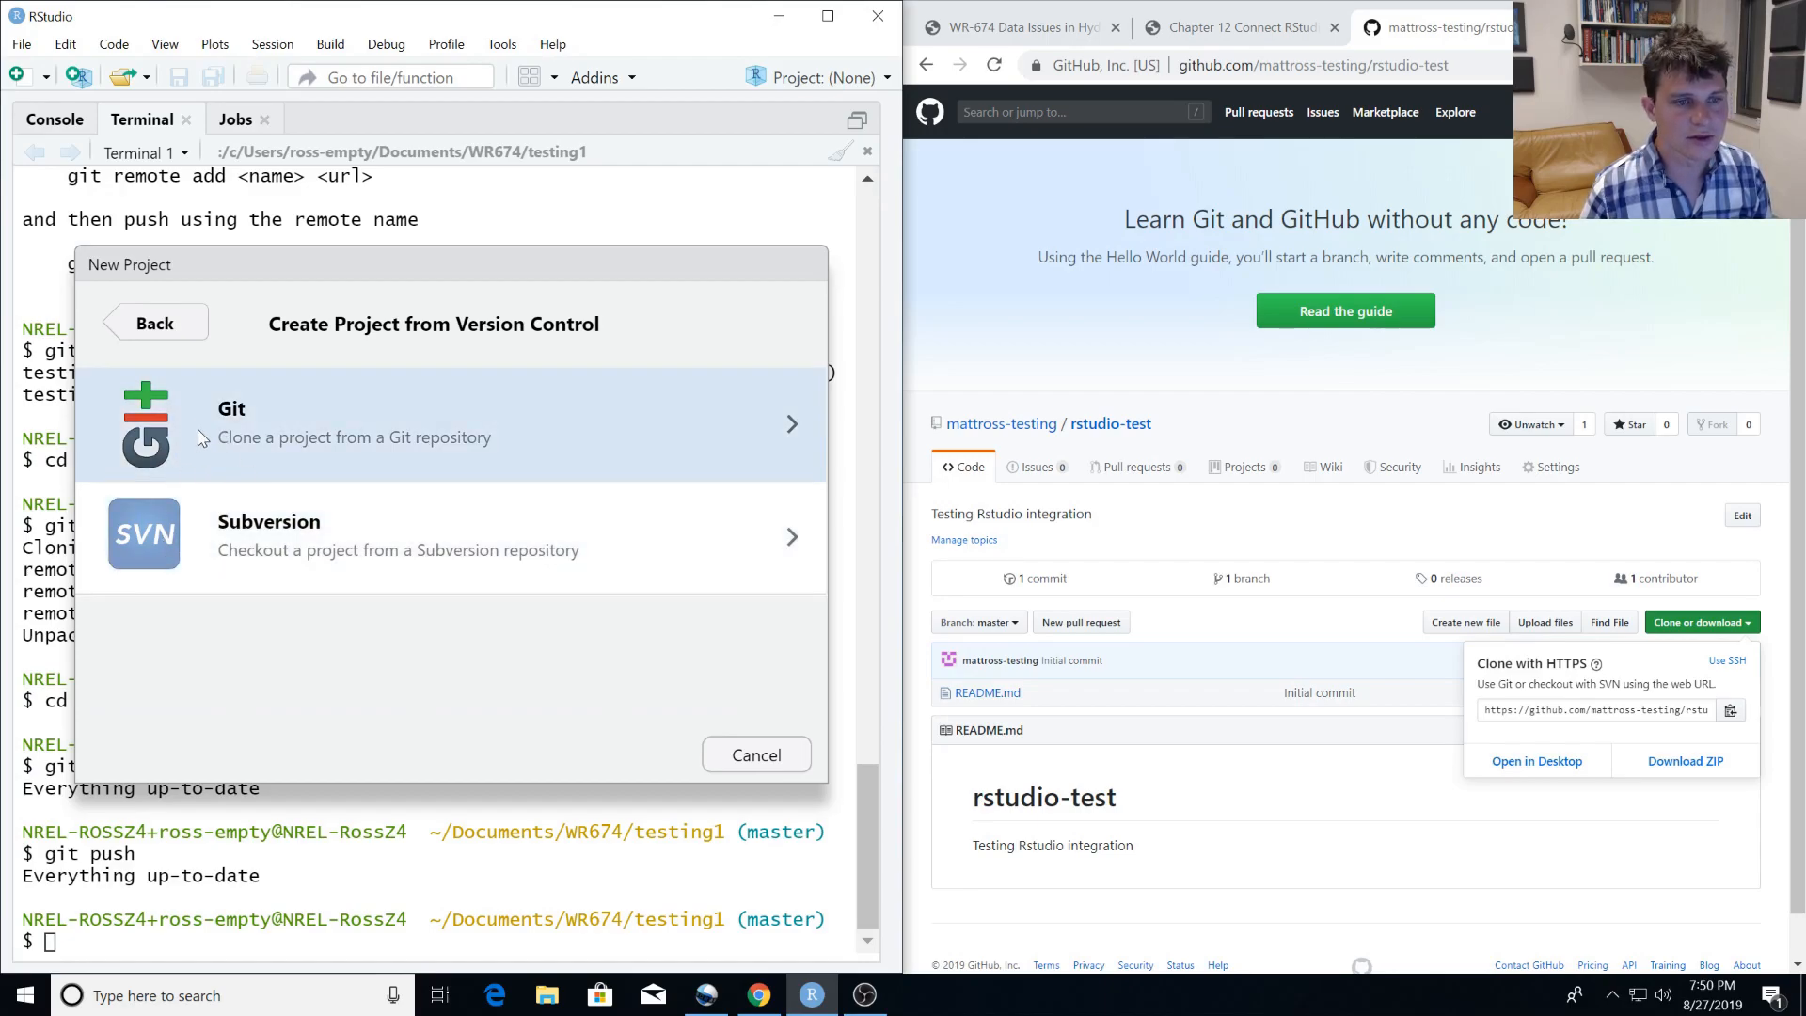
click(197, 429)
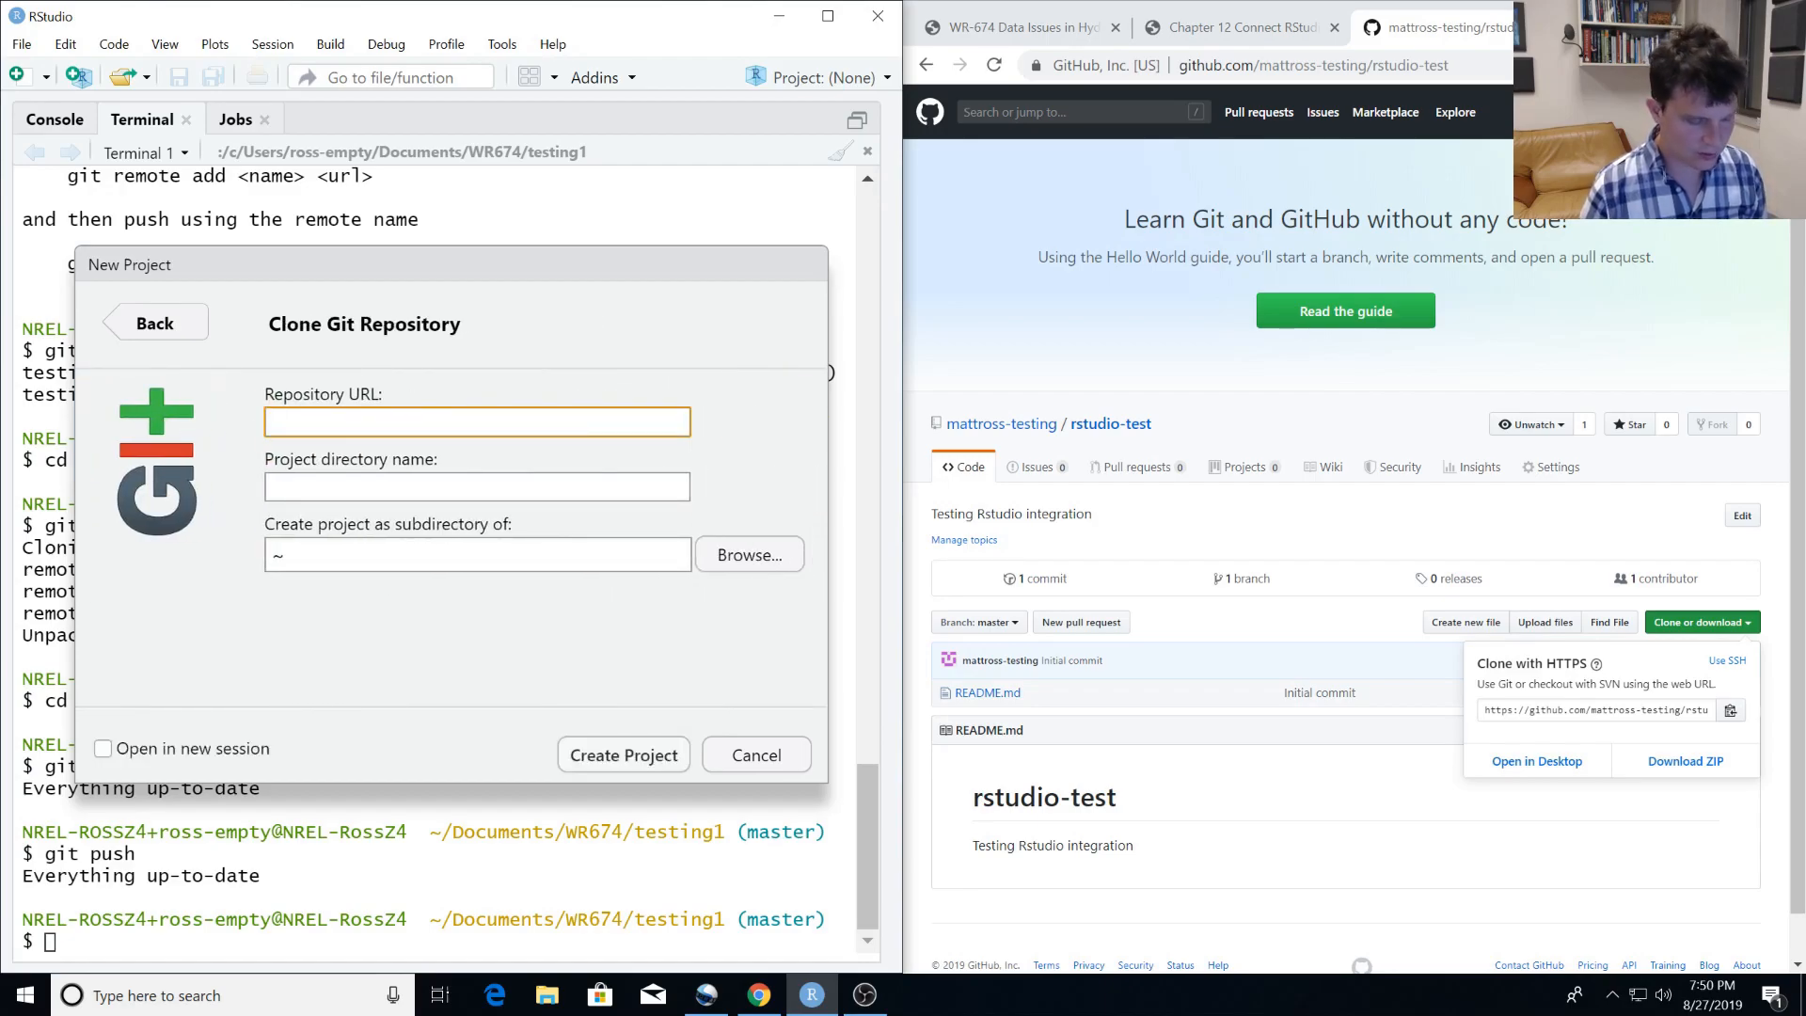
key(ctrl+v)
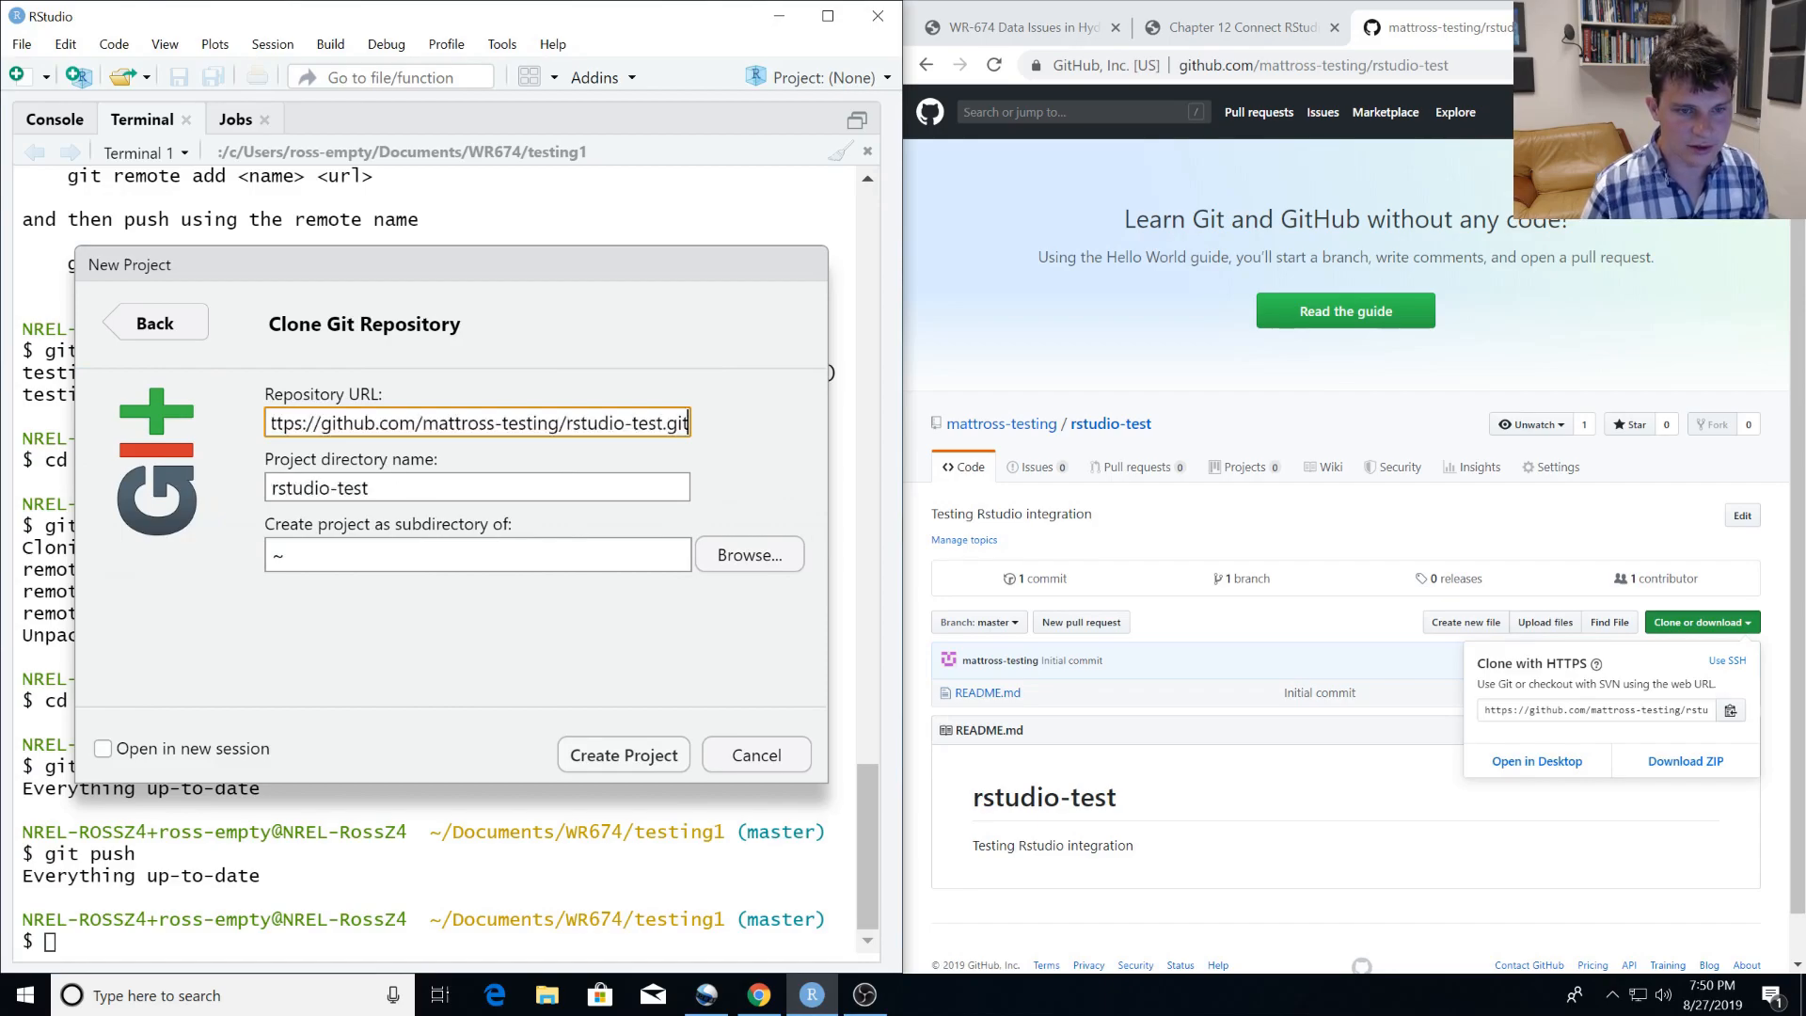
click(753, 556)
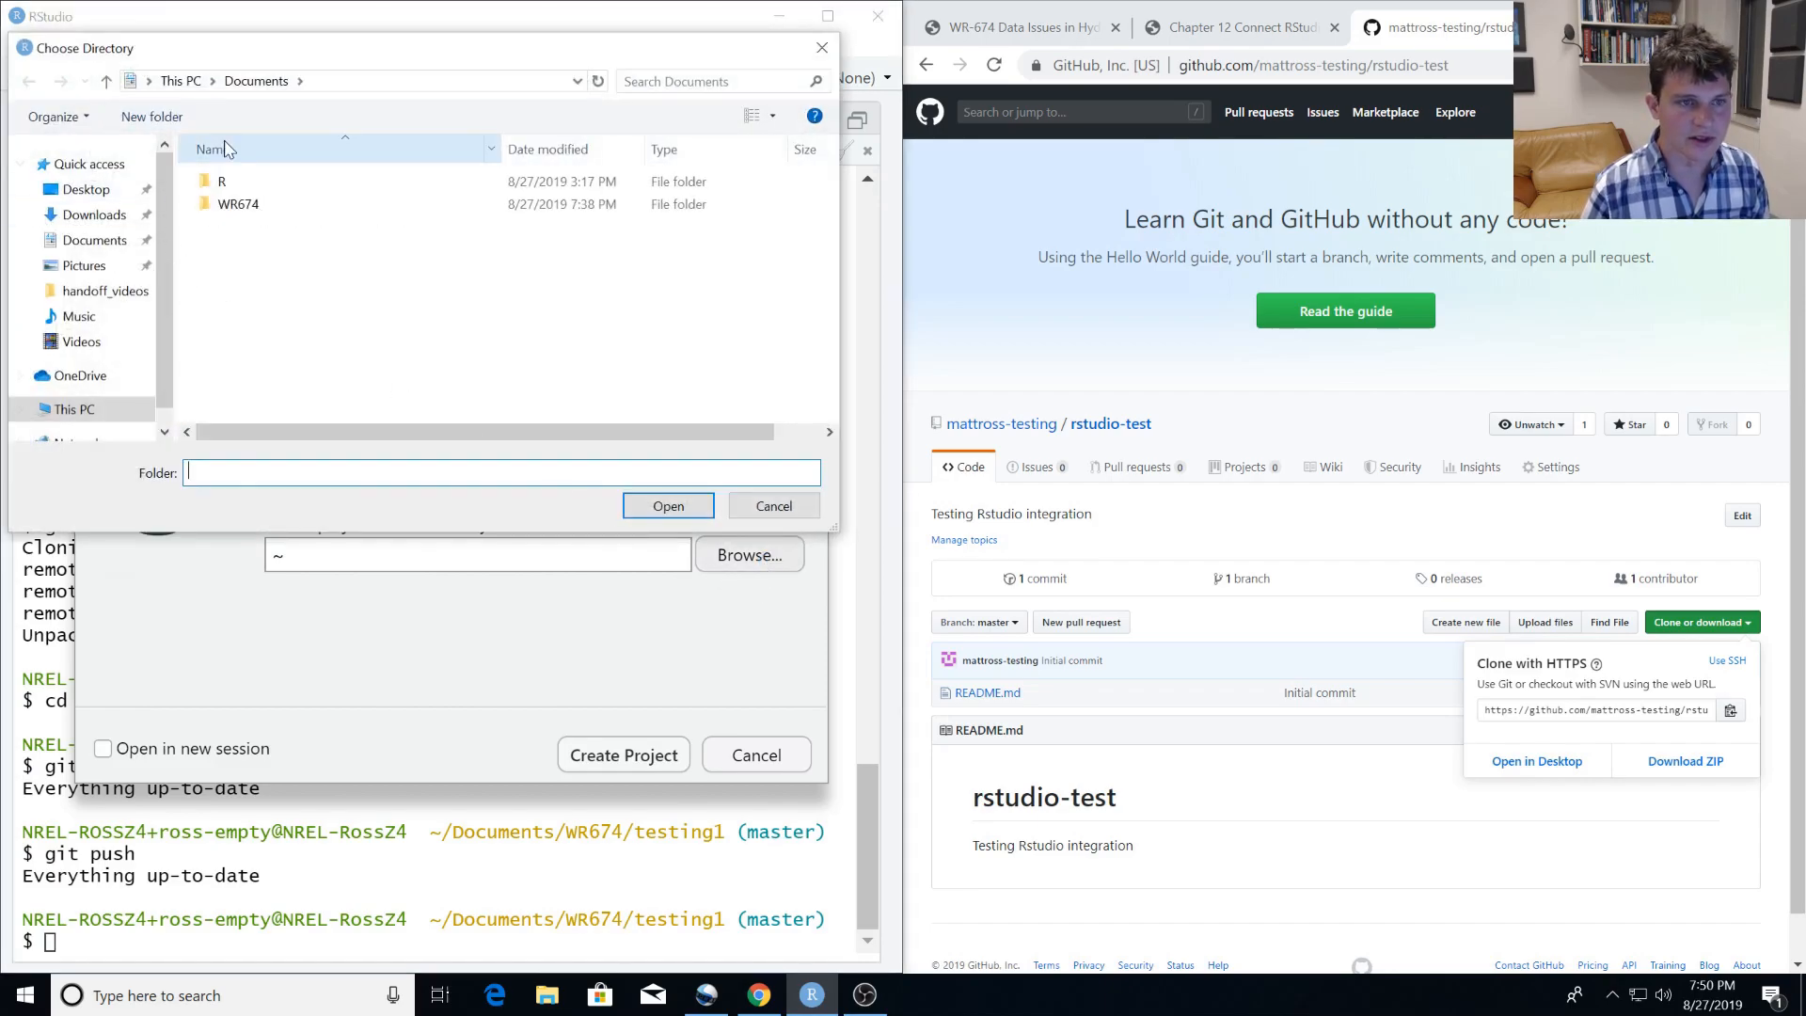
click(240, 203)
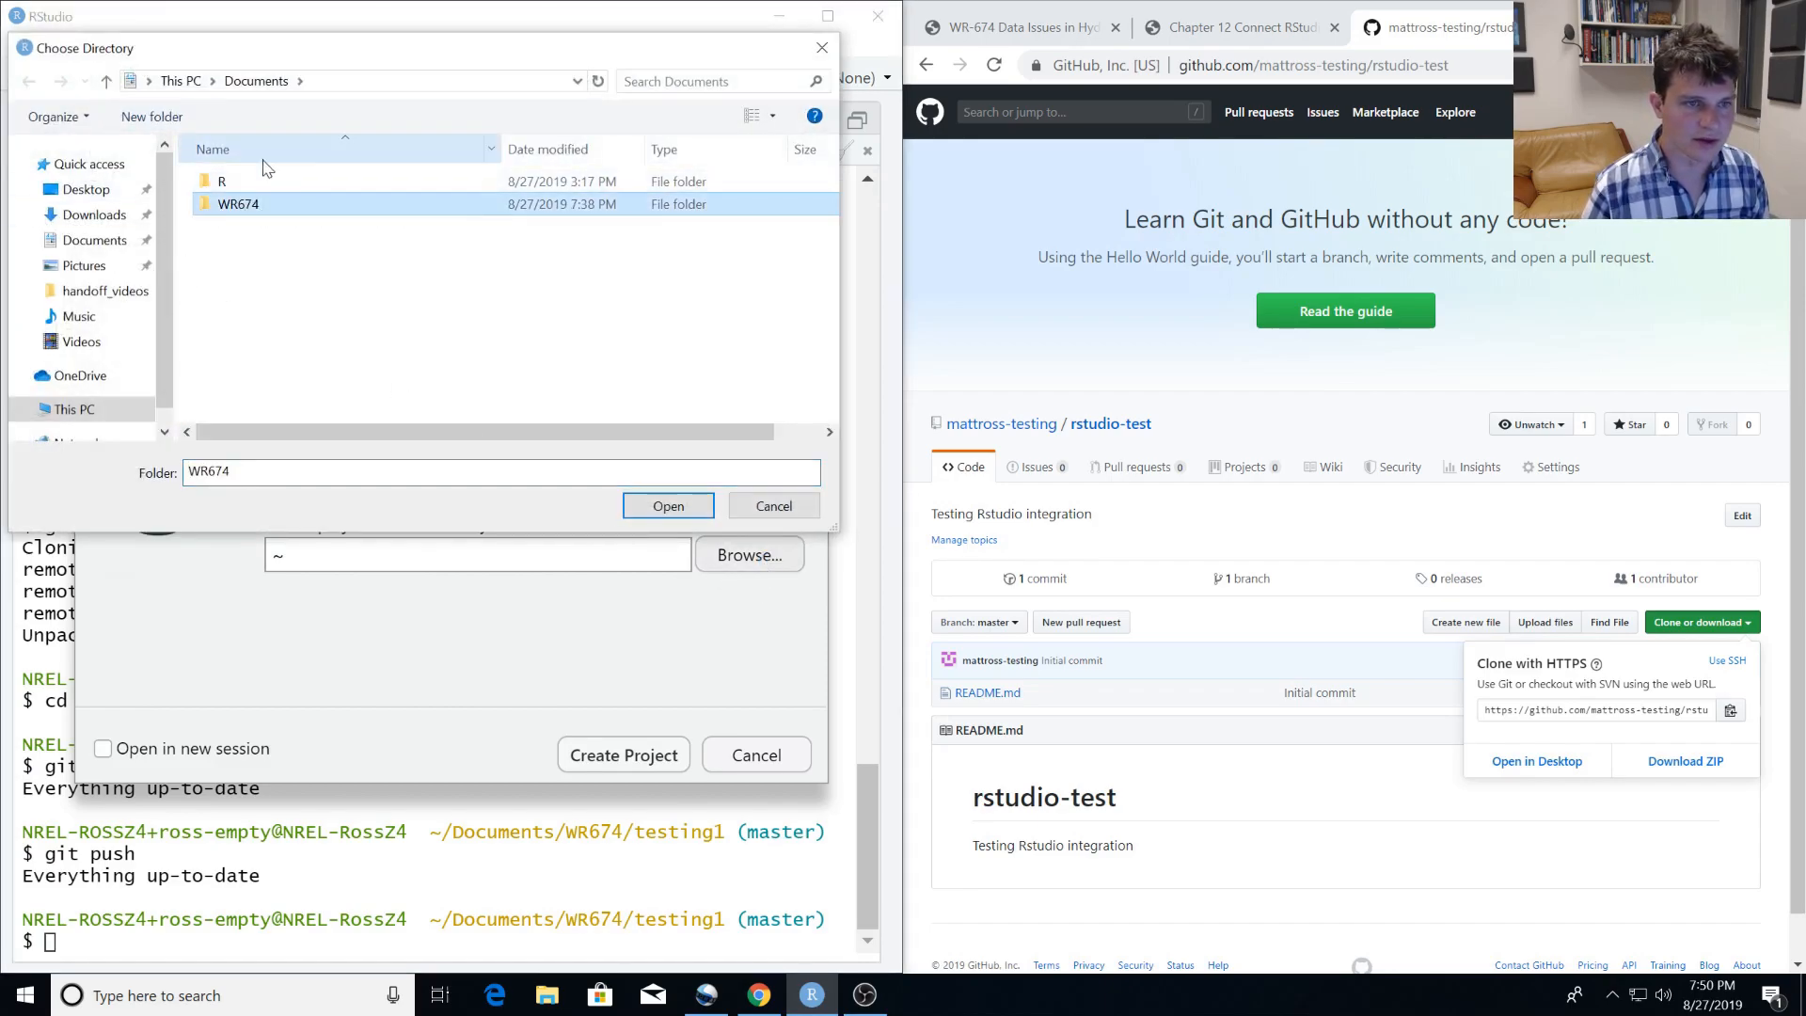
click(686, 513)
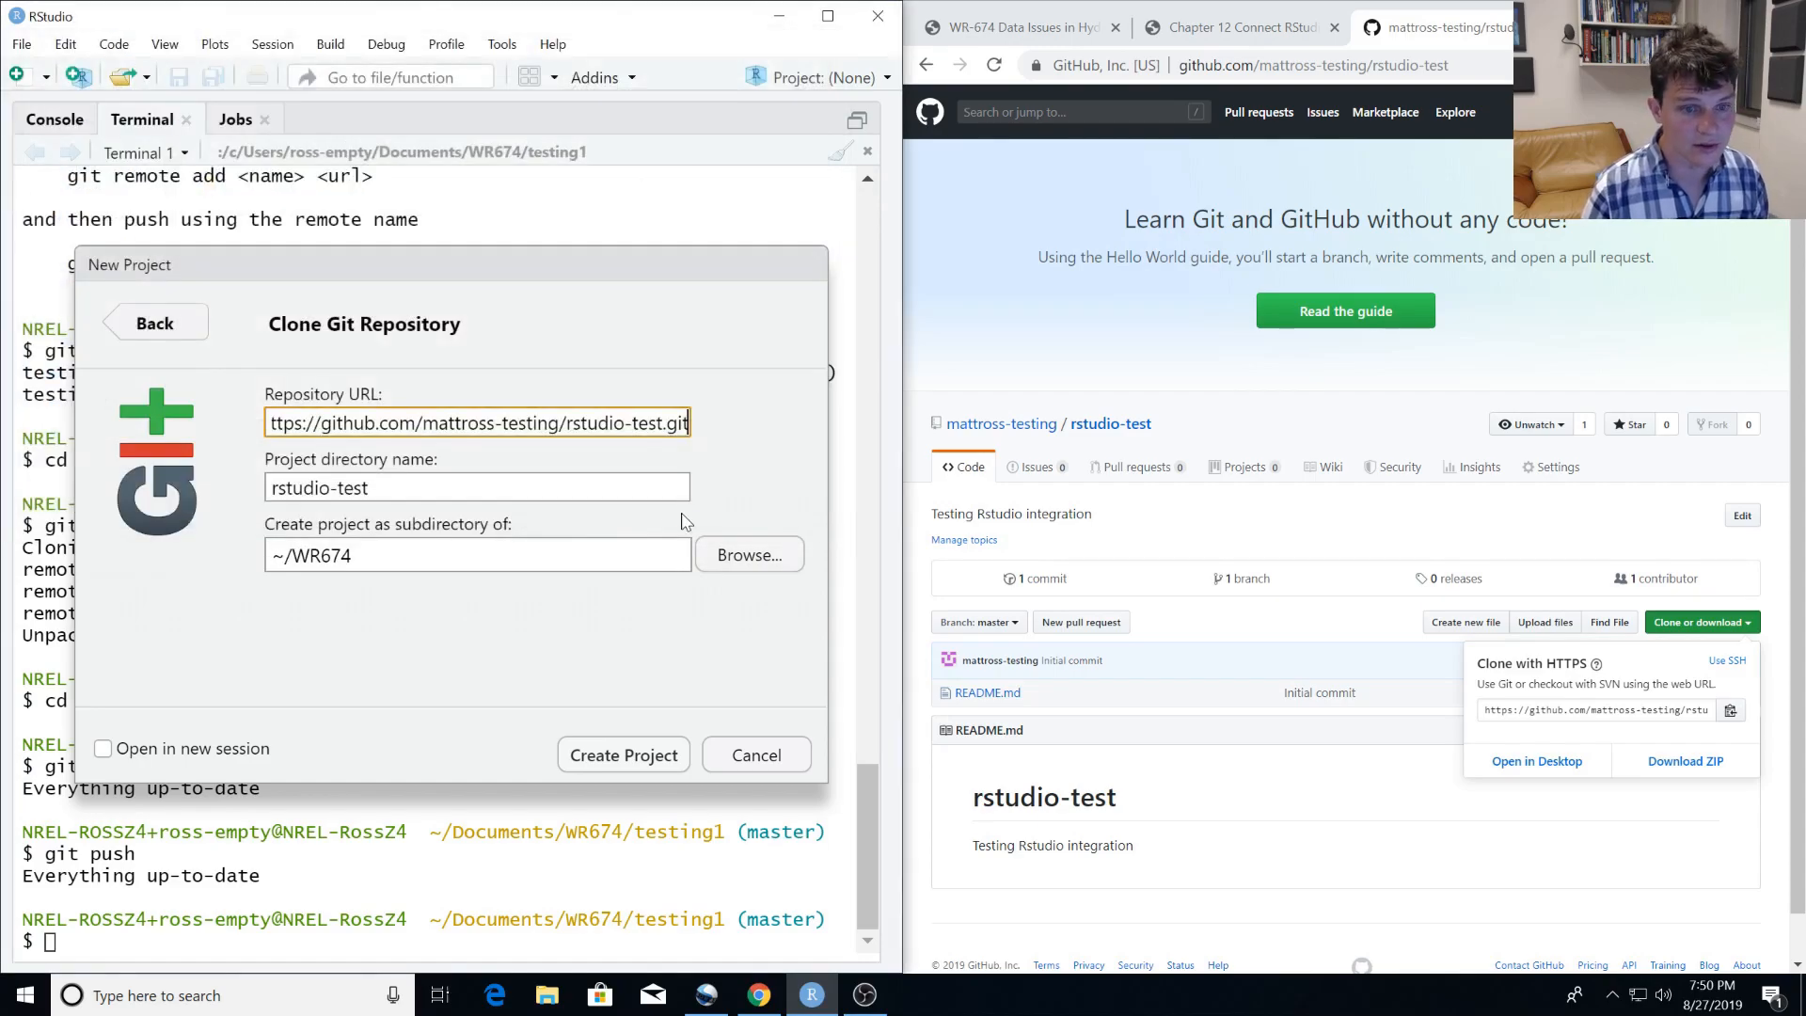
click(624, 757)
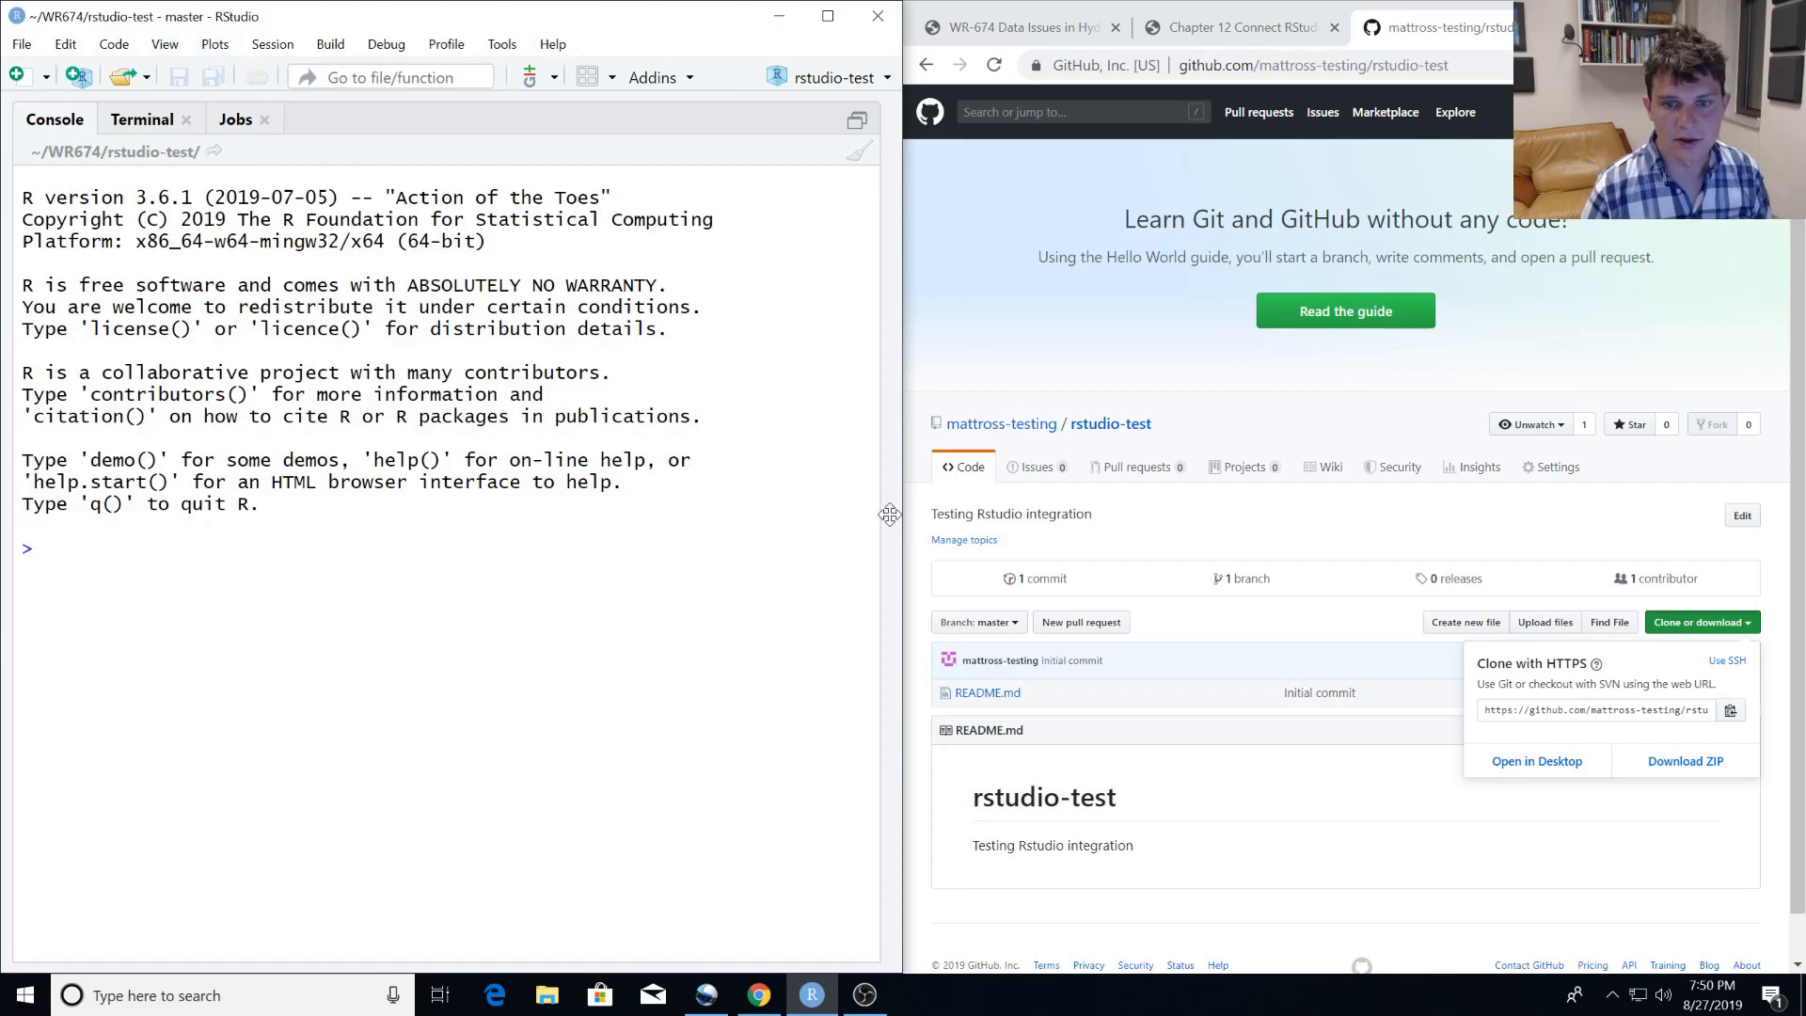
Reveal RStudio's Environment and Files panes beside the console and open README.md from the rstudio-test project.
drag(890, 514, 515, 546)
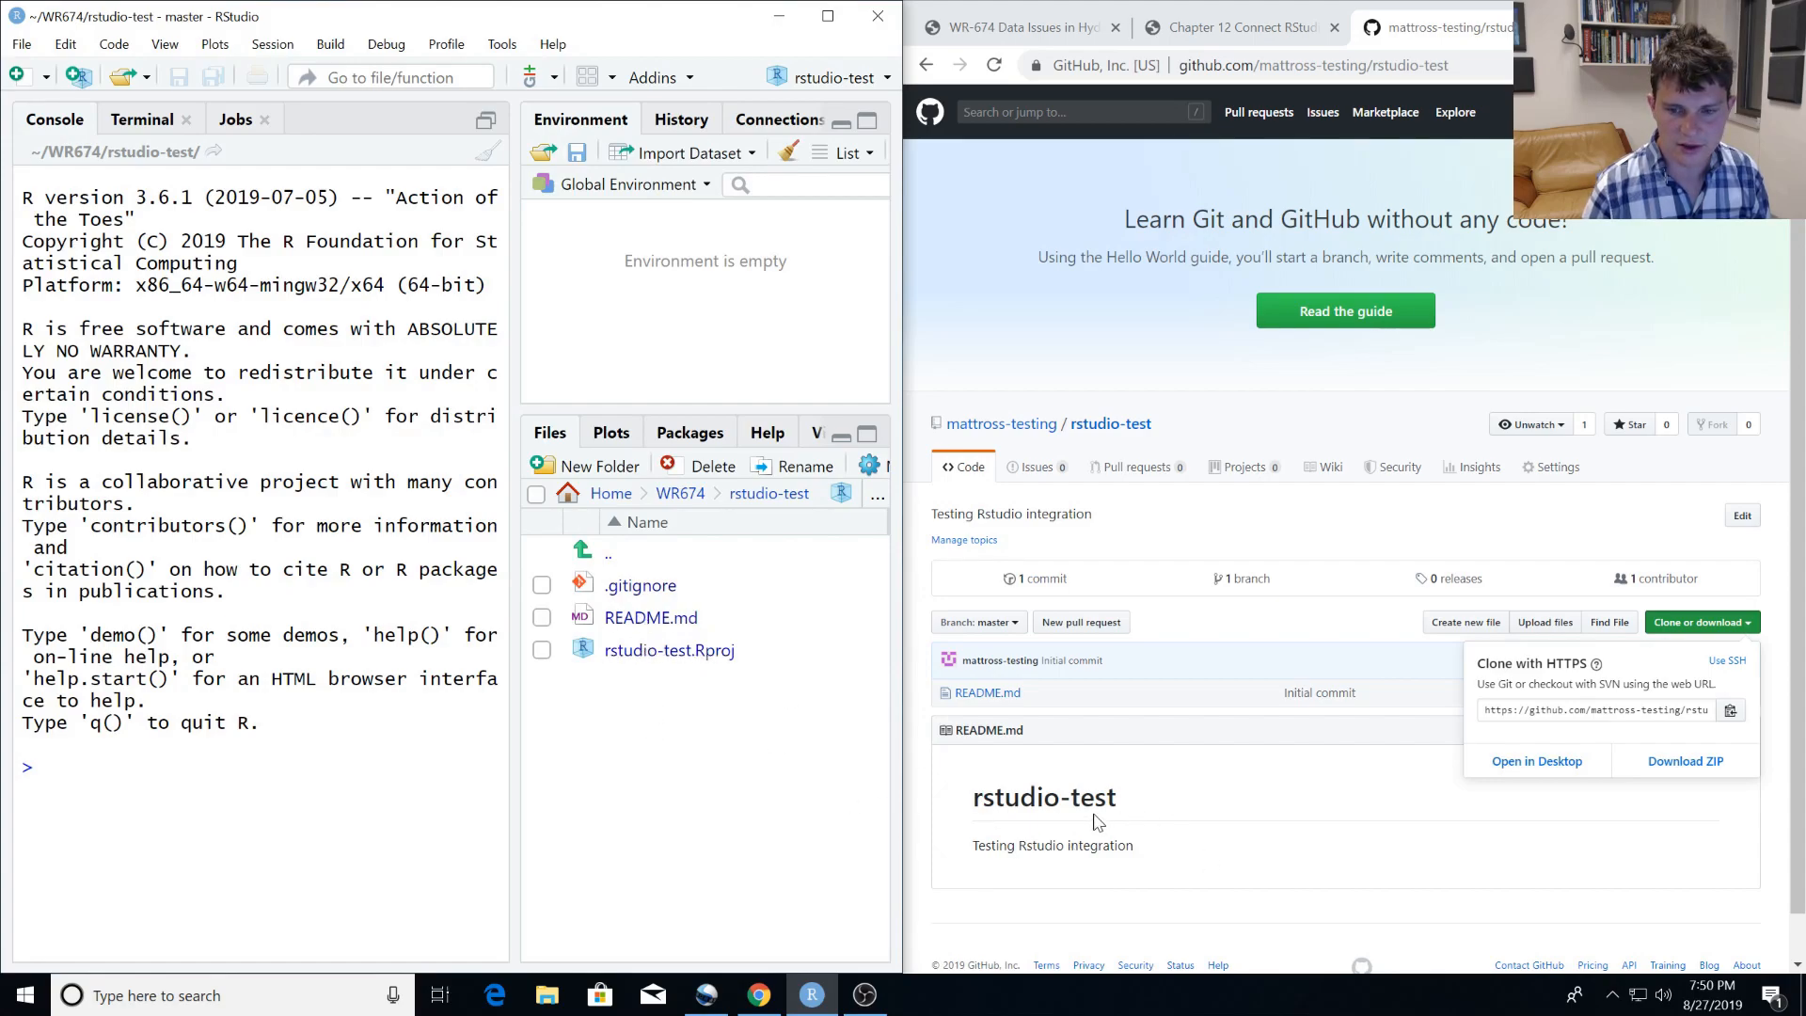
click(1196, 839)
drag(1118, 846, 970, 846)
click(636, 619)
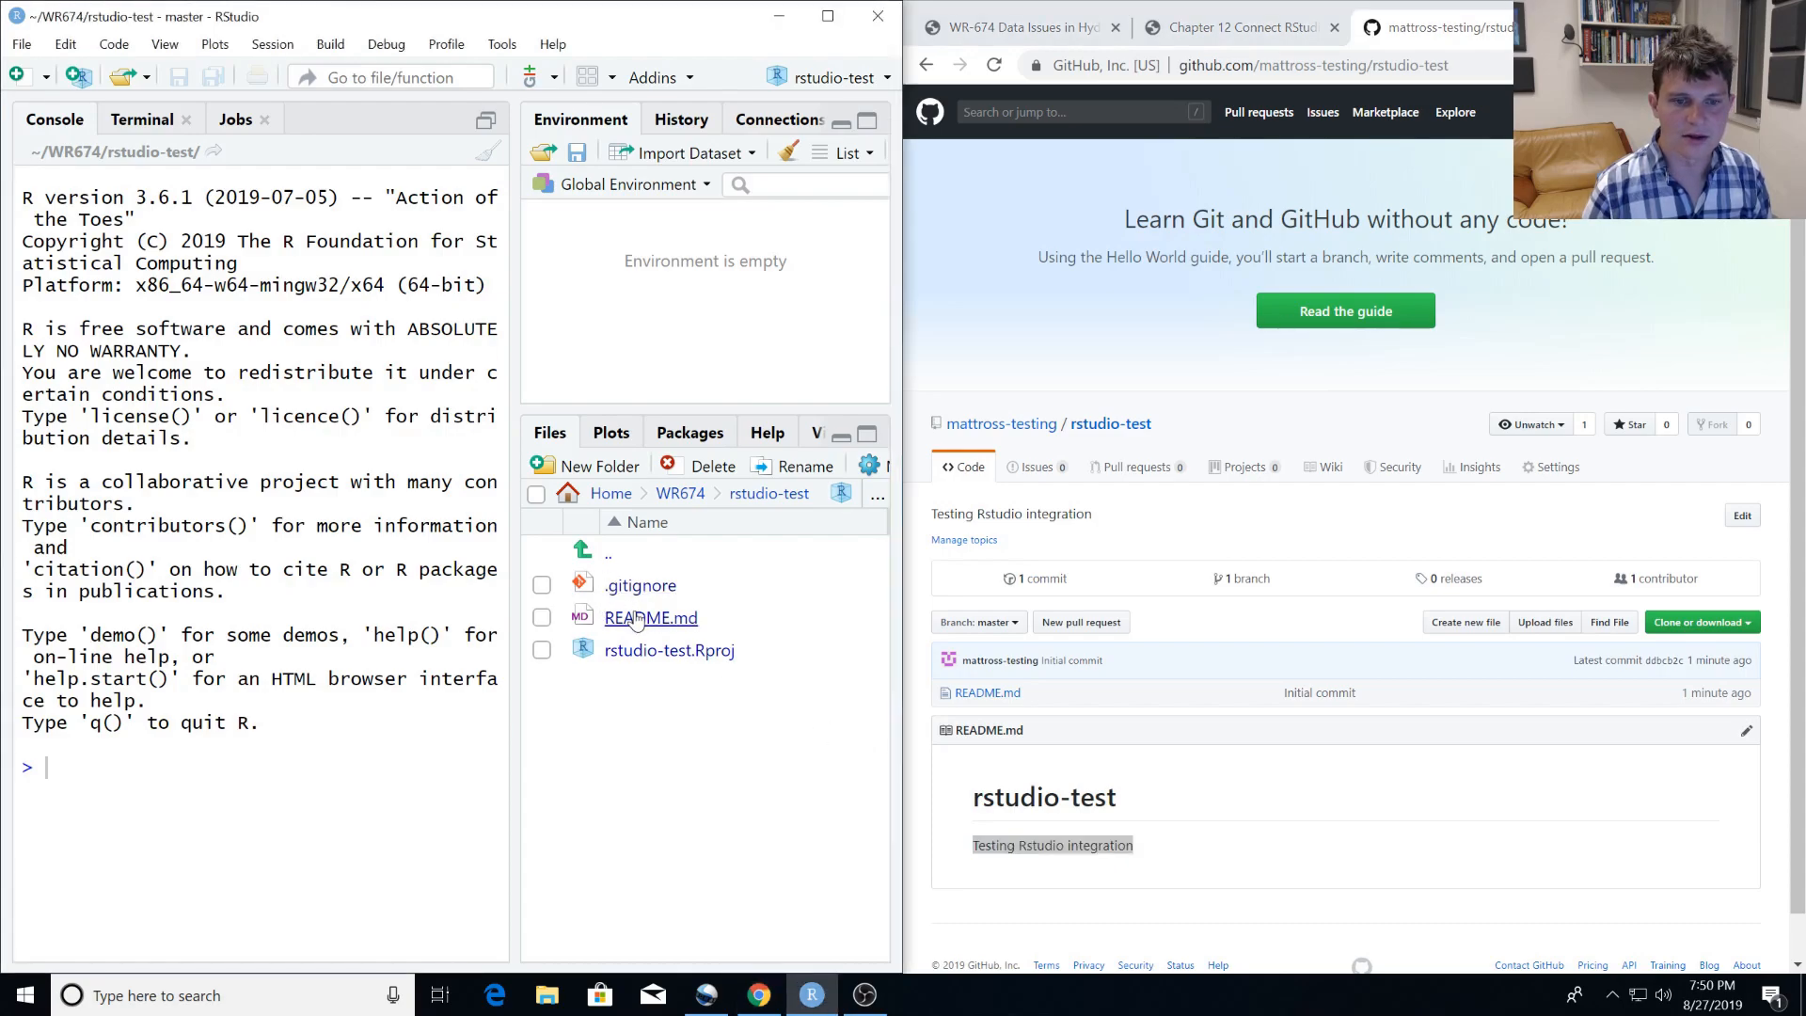
Add the line "This is me making changes" after a blank line at the end of README.md and save the file.
triple_click(135, 199)
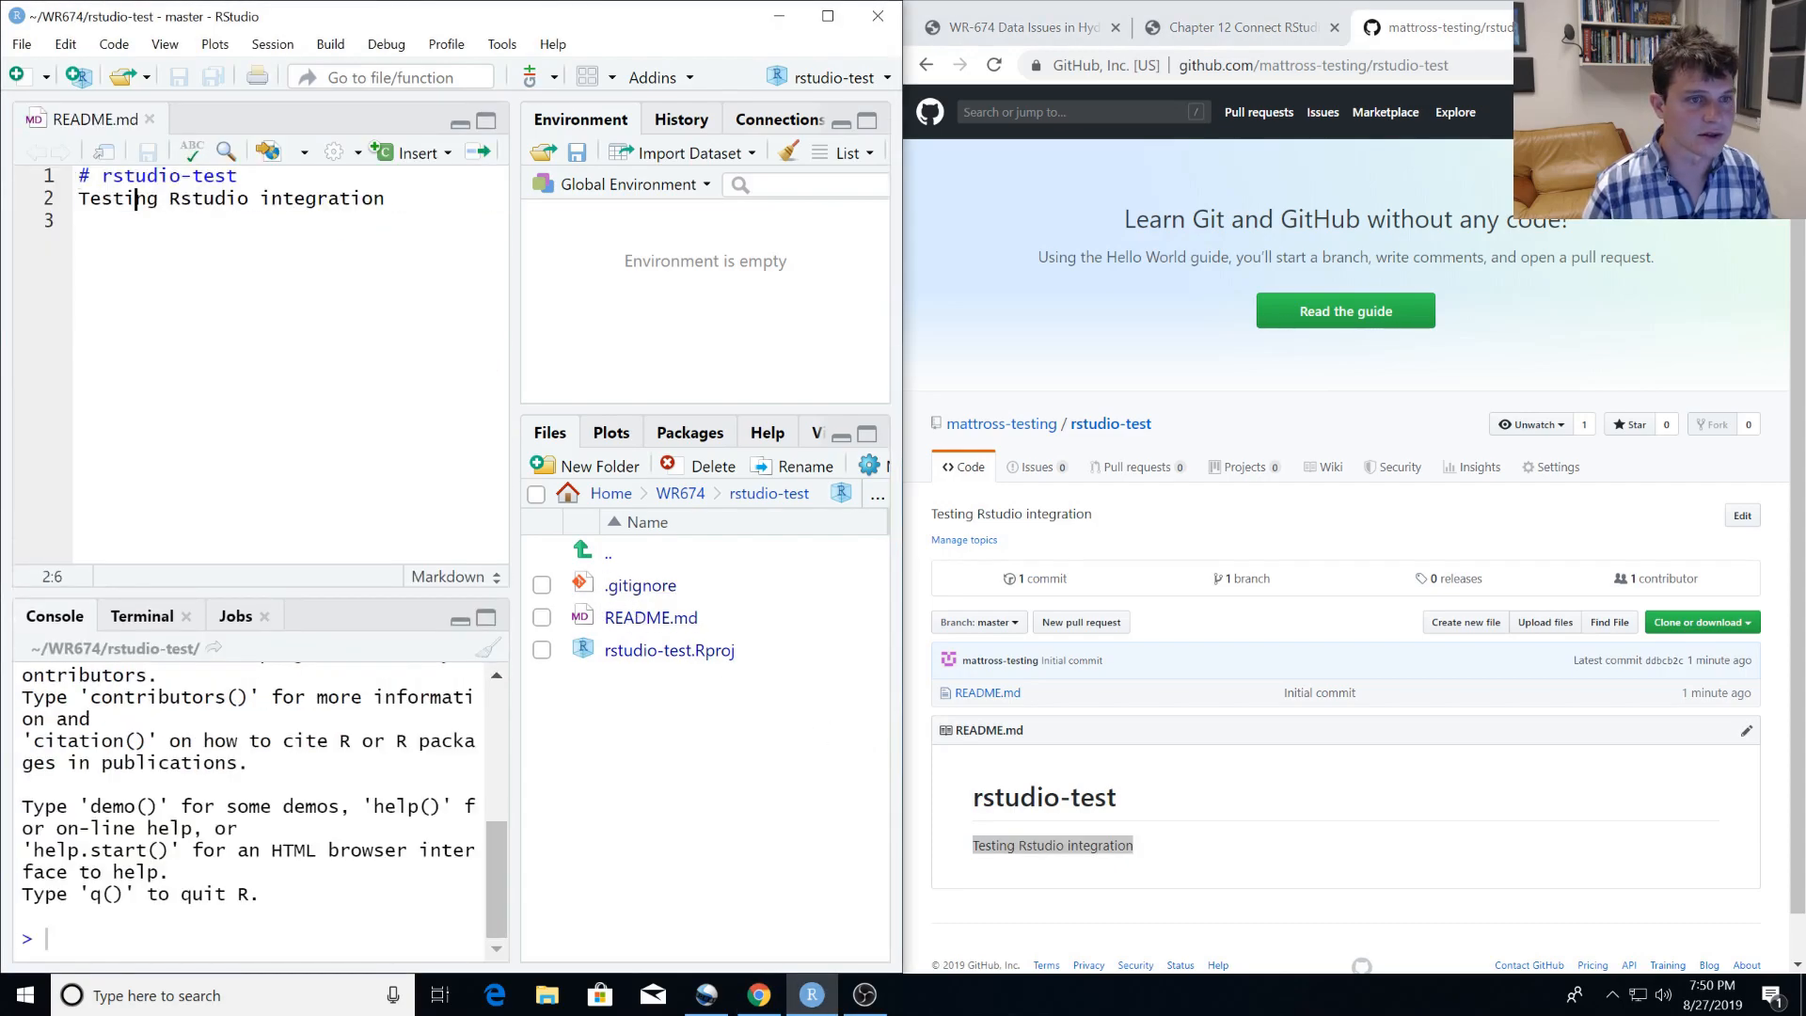
key(Down)
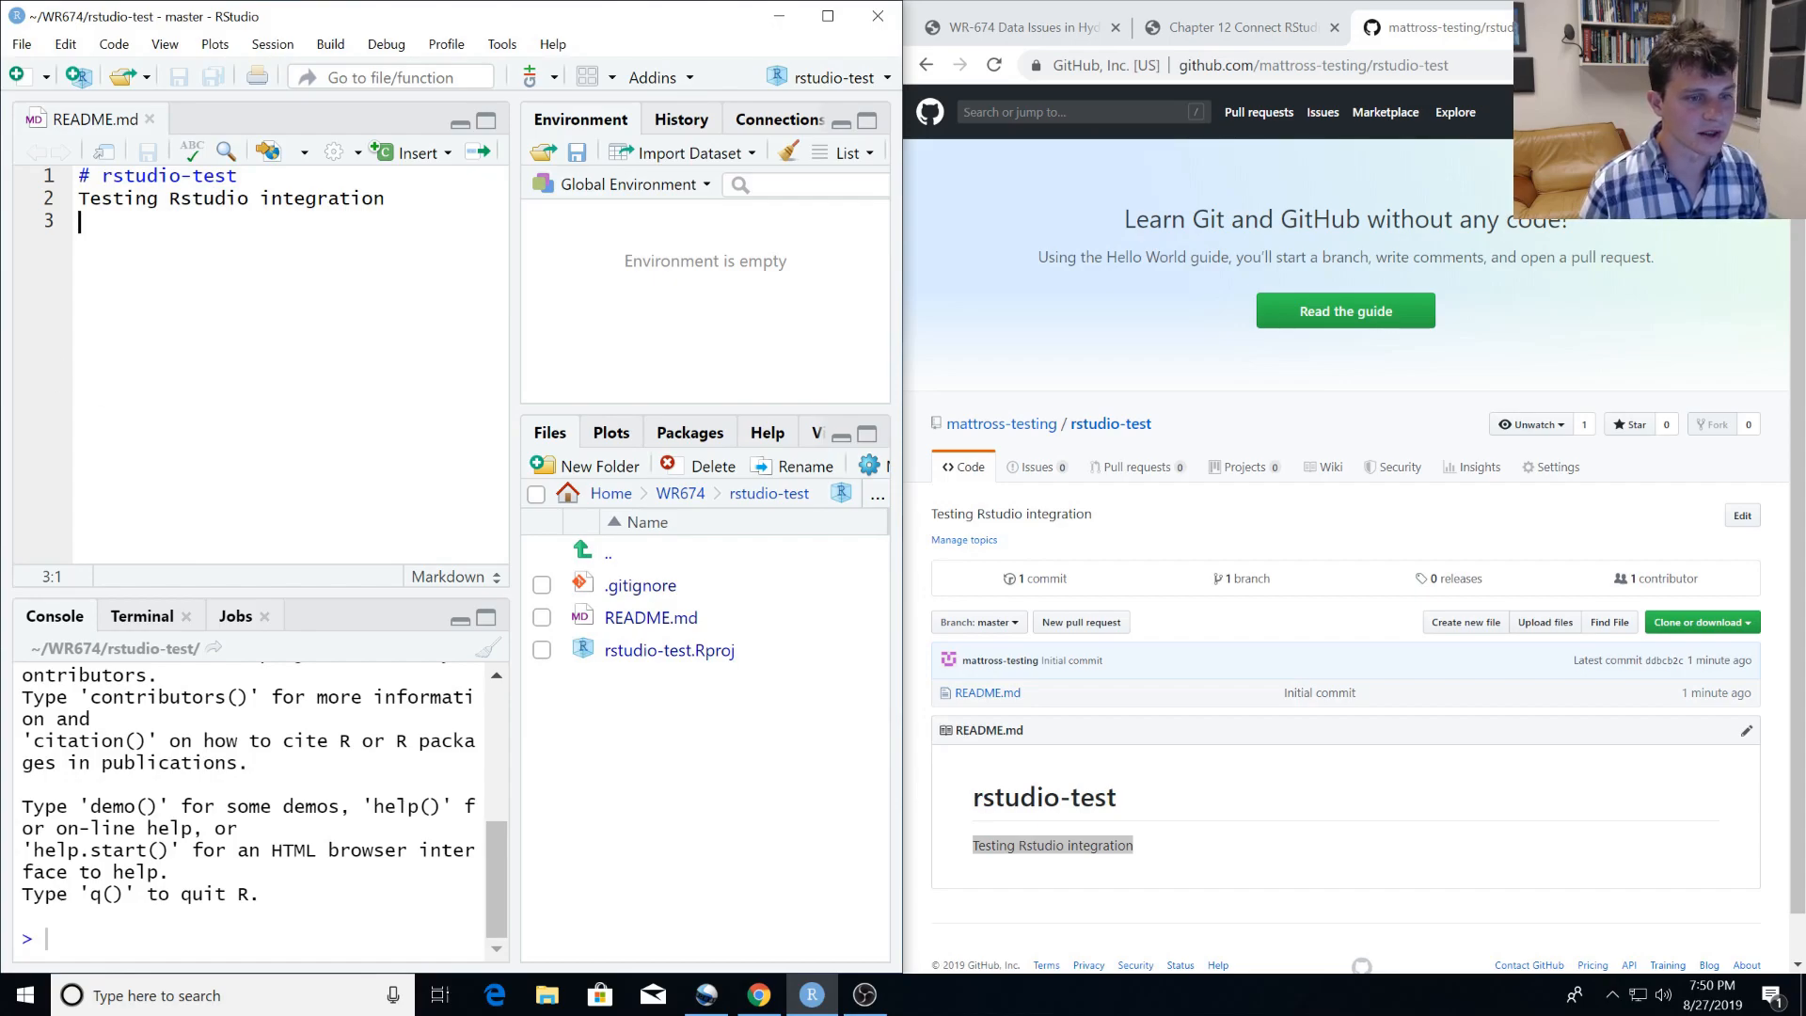
key(Return)
text(This is me making changes)
key(ctrl+s)
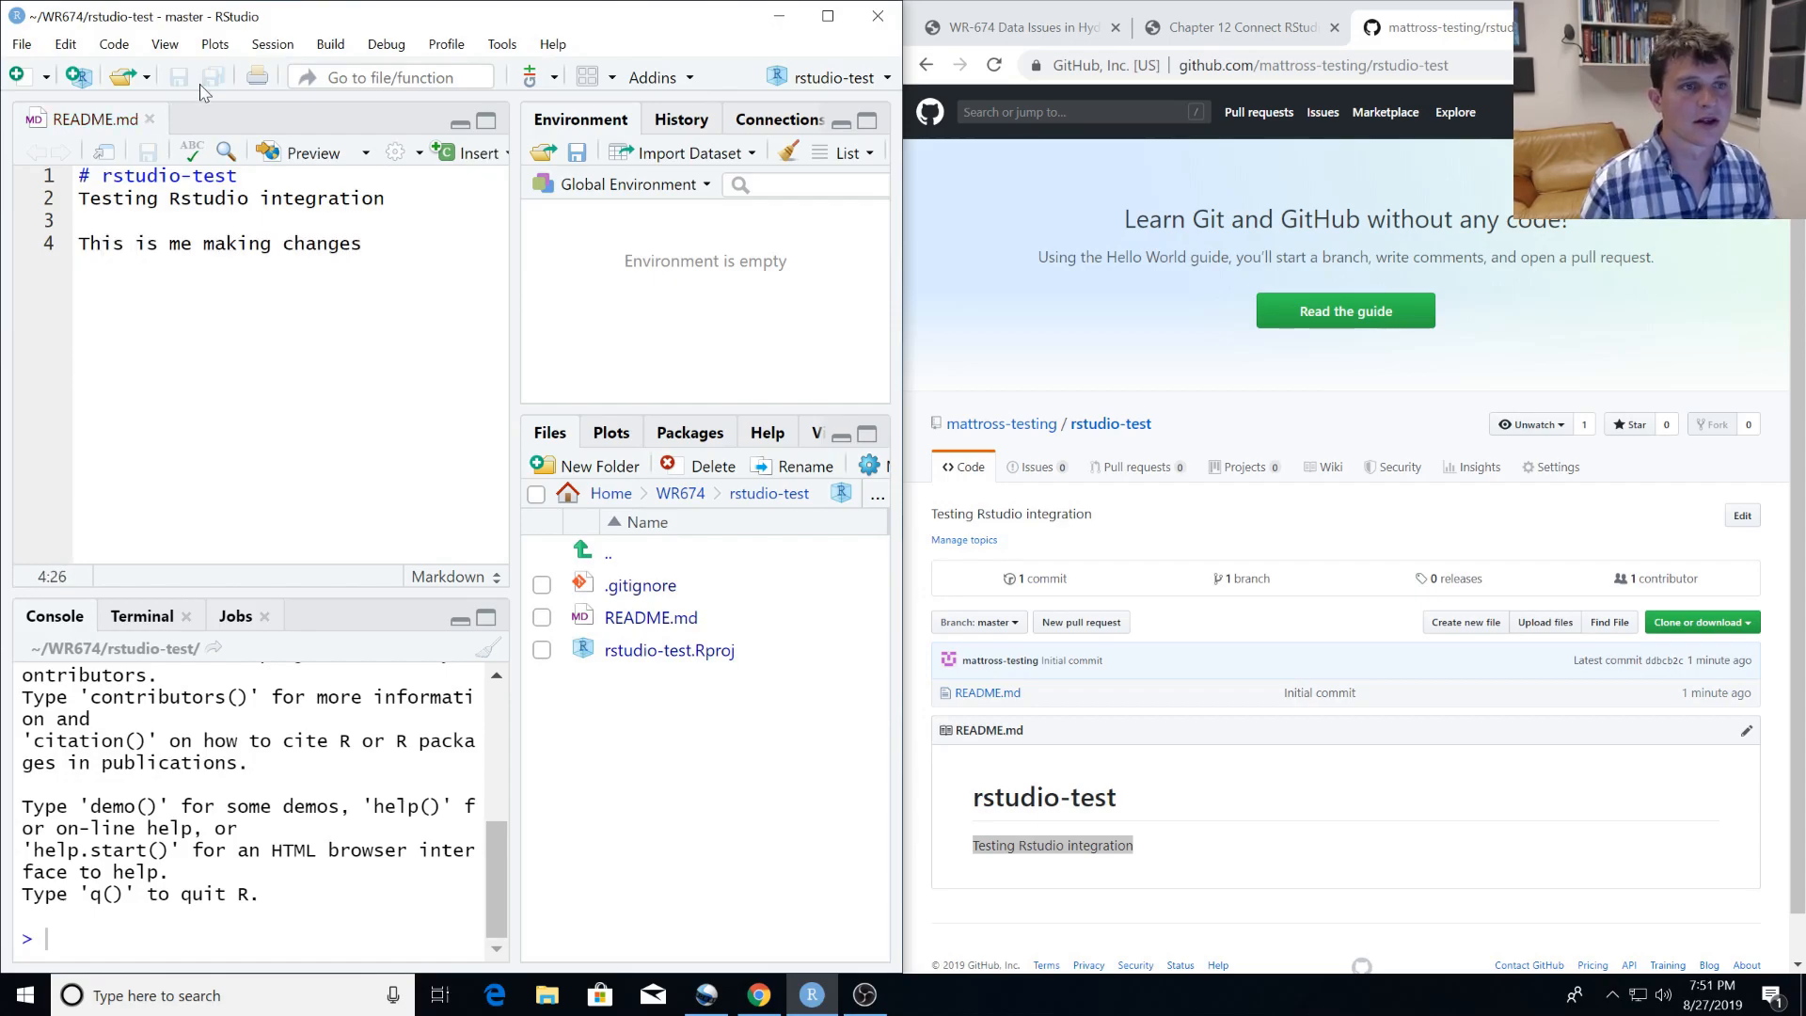
Open the Git commit review for the rstudio-test project, view the README.md changes and stage that file.
click(544, 76)
click(588, 299)
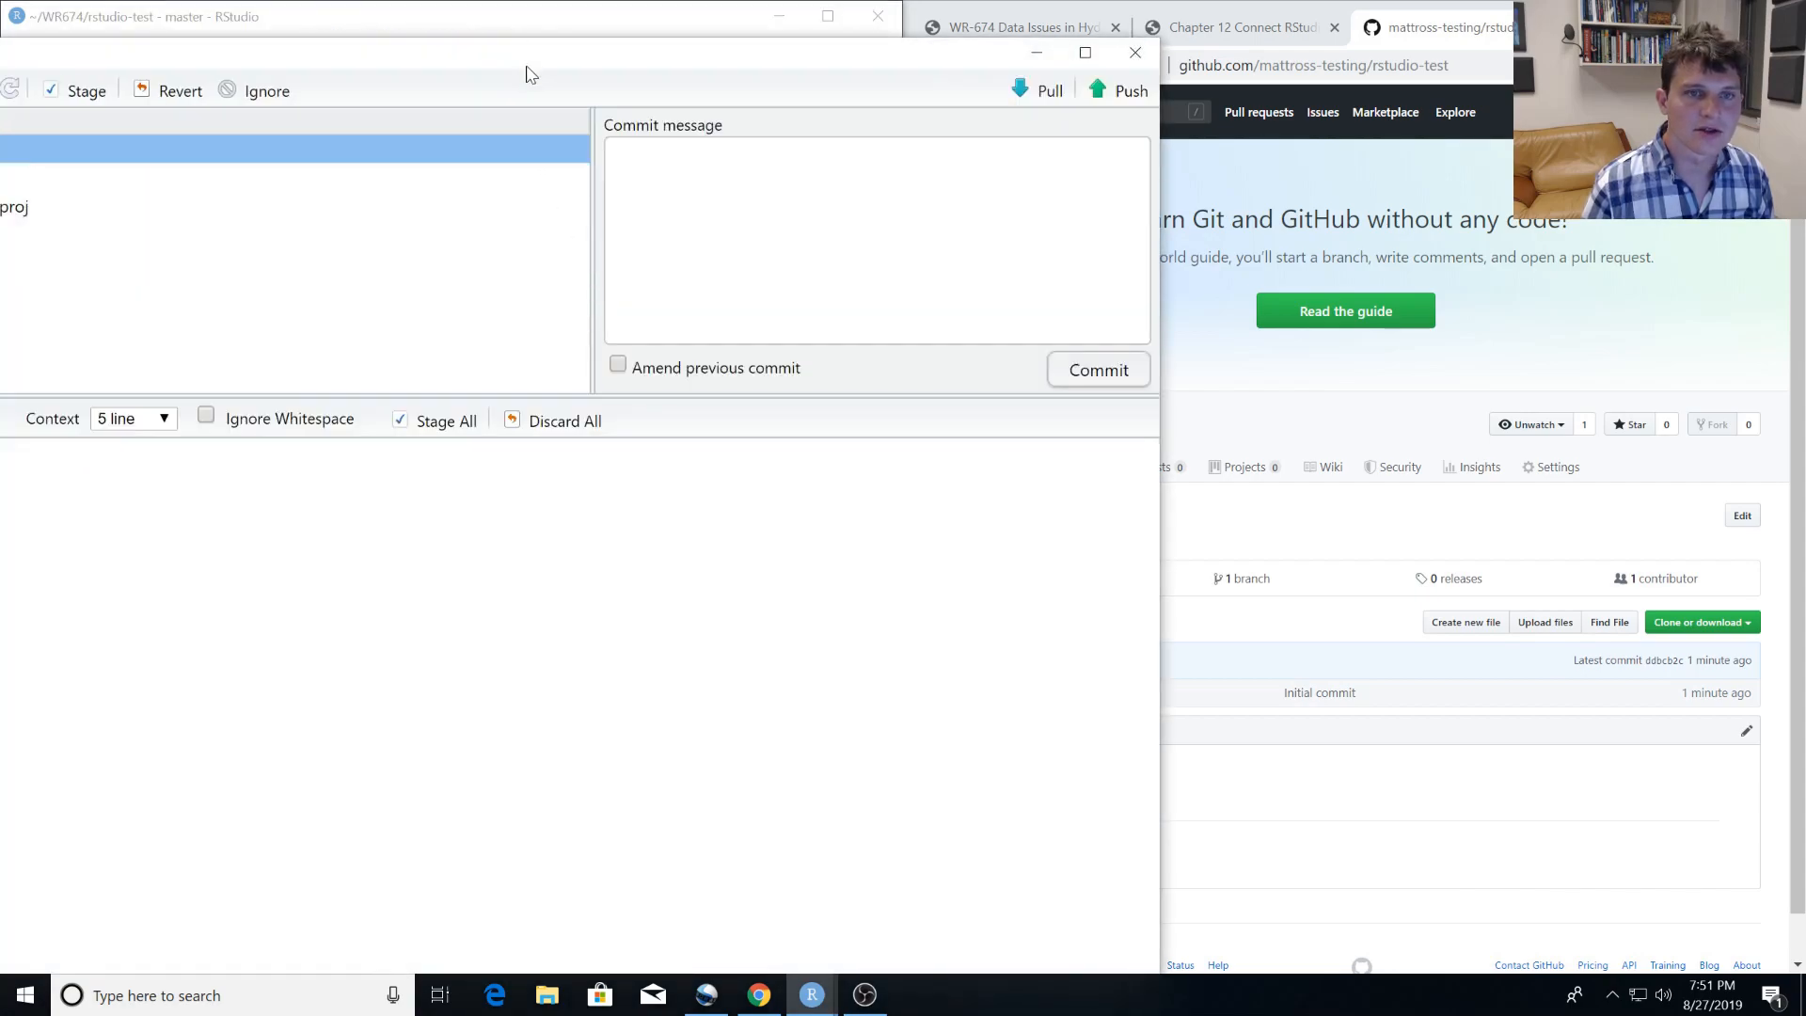
drag(527, 70, 871, 39)
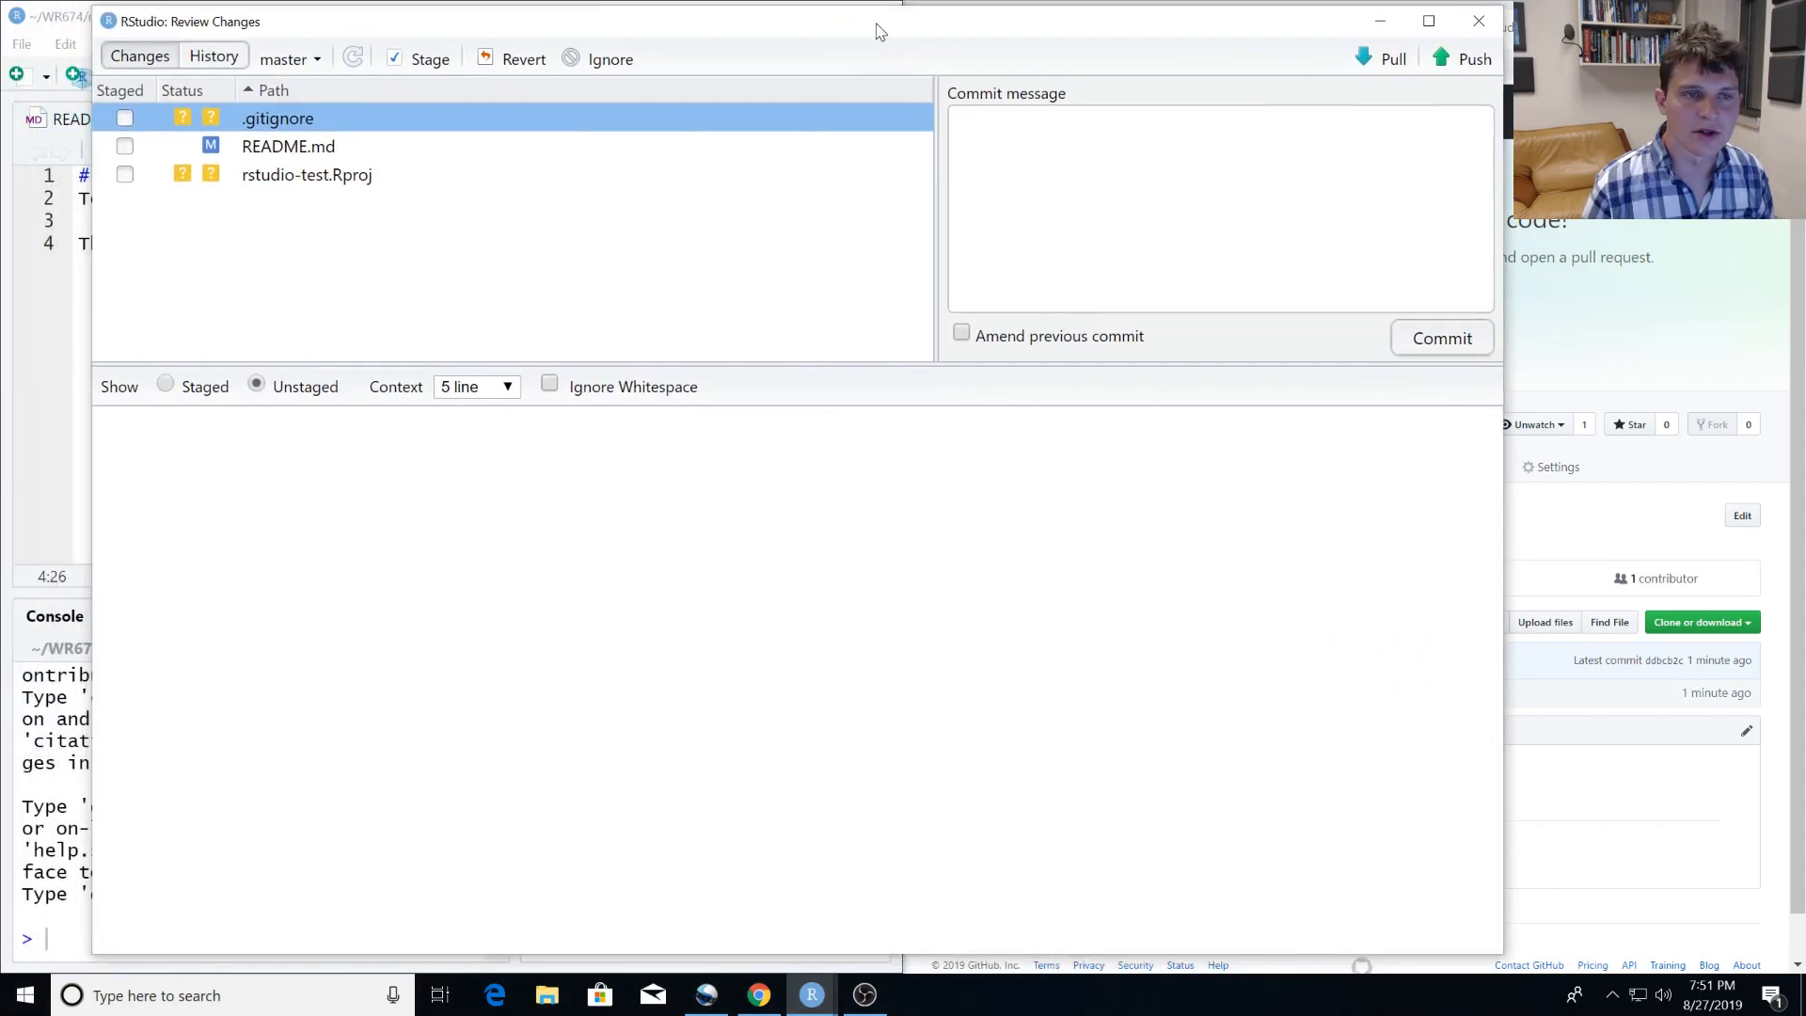
click(177, 153)
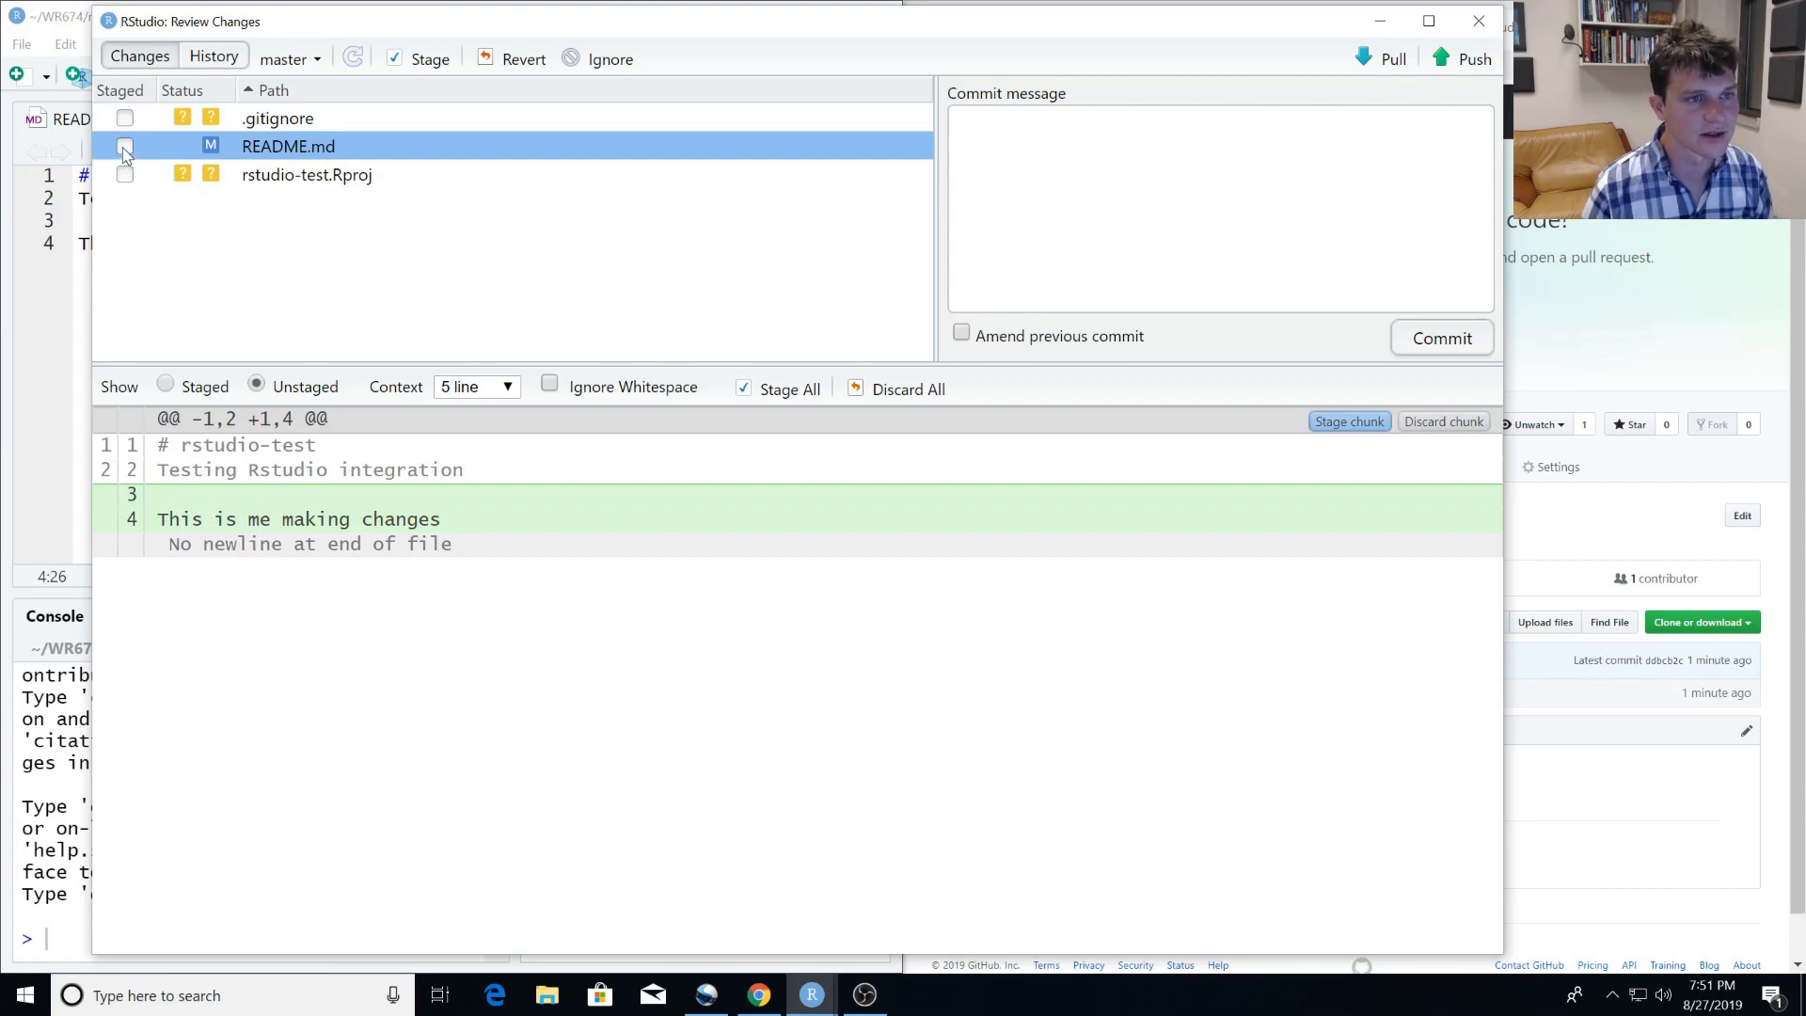
click(124, 147)
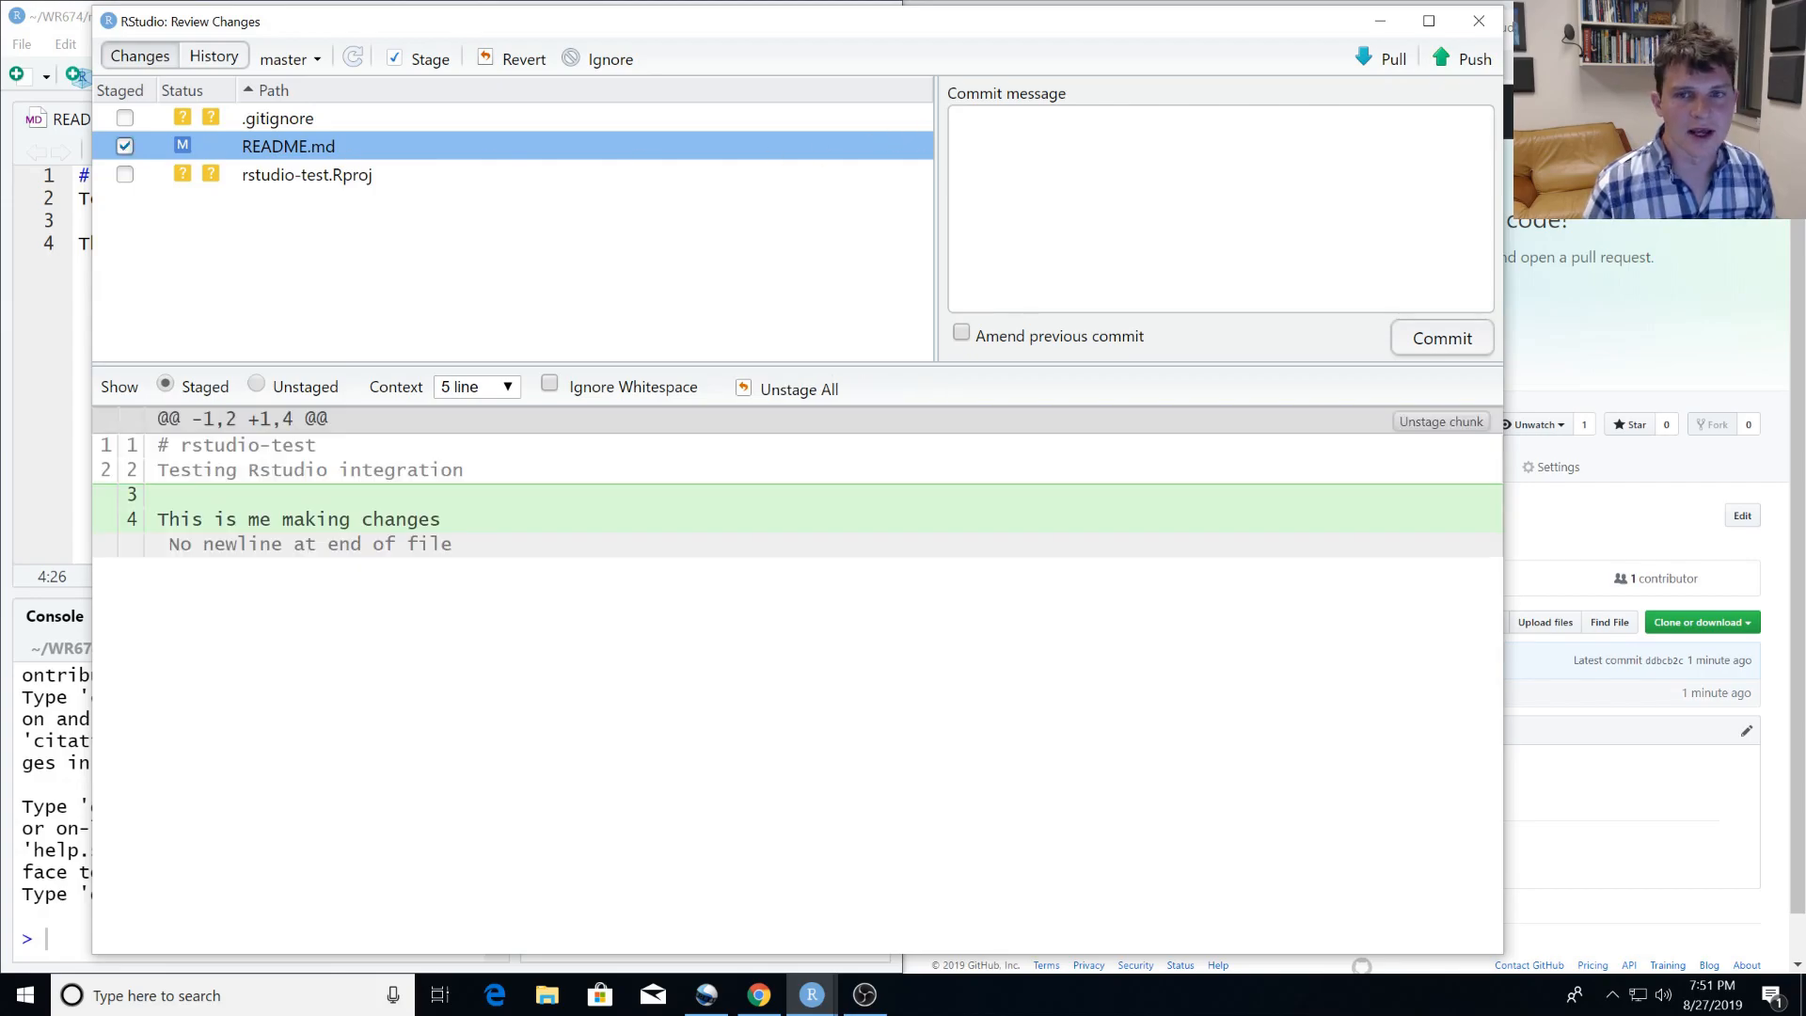
Commit the staged README.md change with the message "I added some clarifying text" and dismiss the commit output.
click(1091, 149)
text(I added some clarifying text)
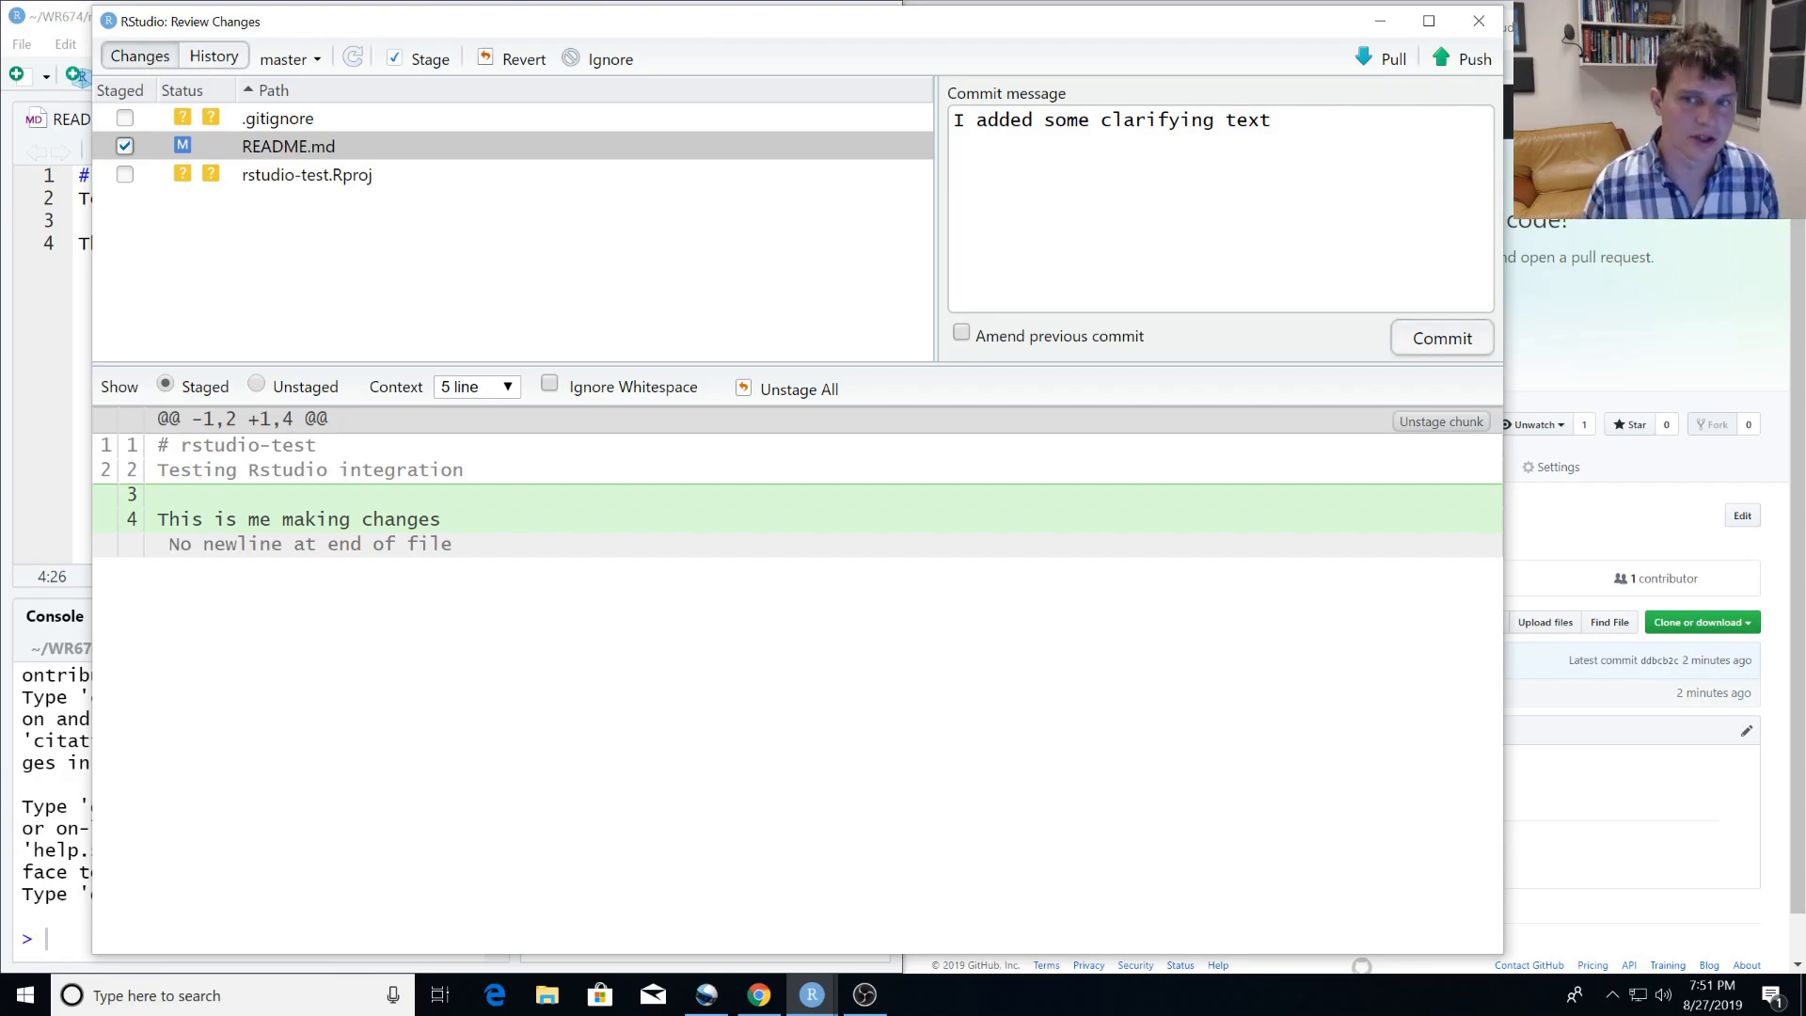
click(1442, 348)
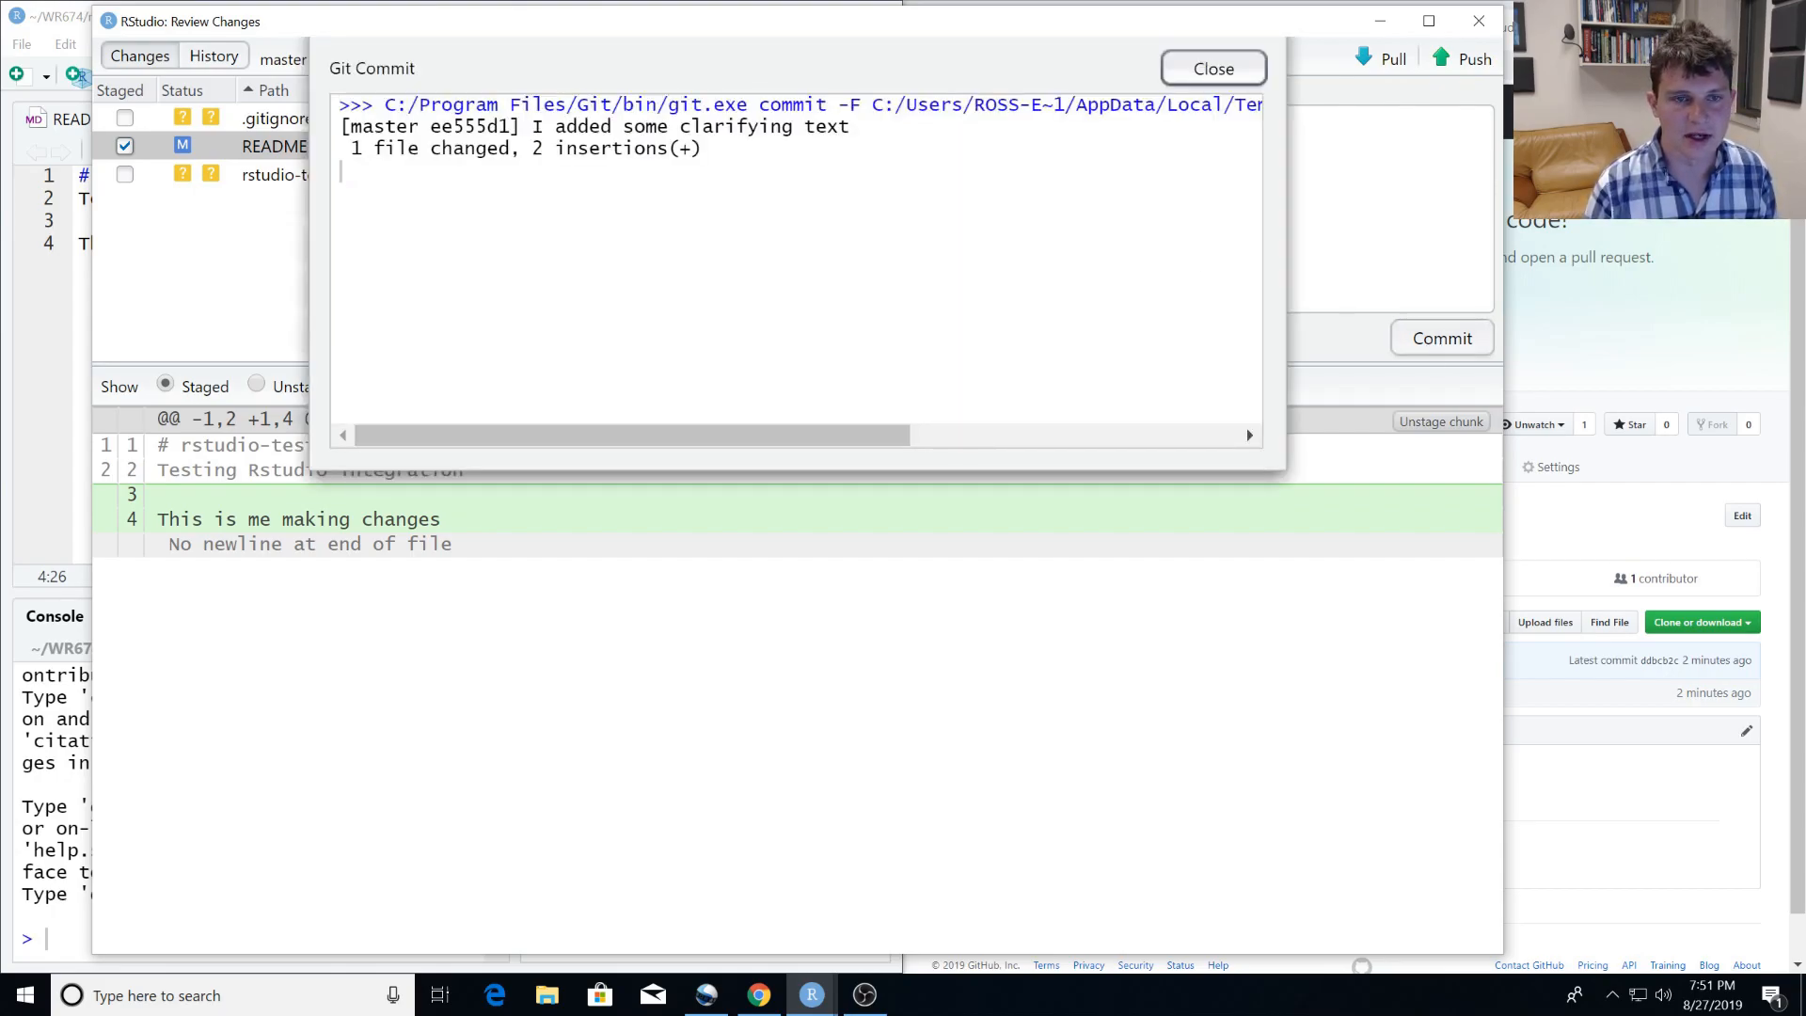
click(1214, 70)
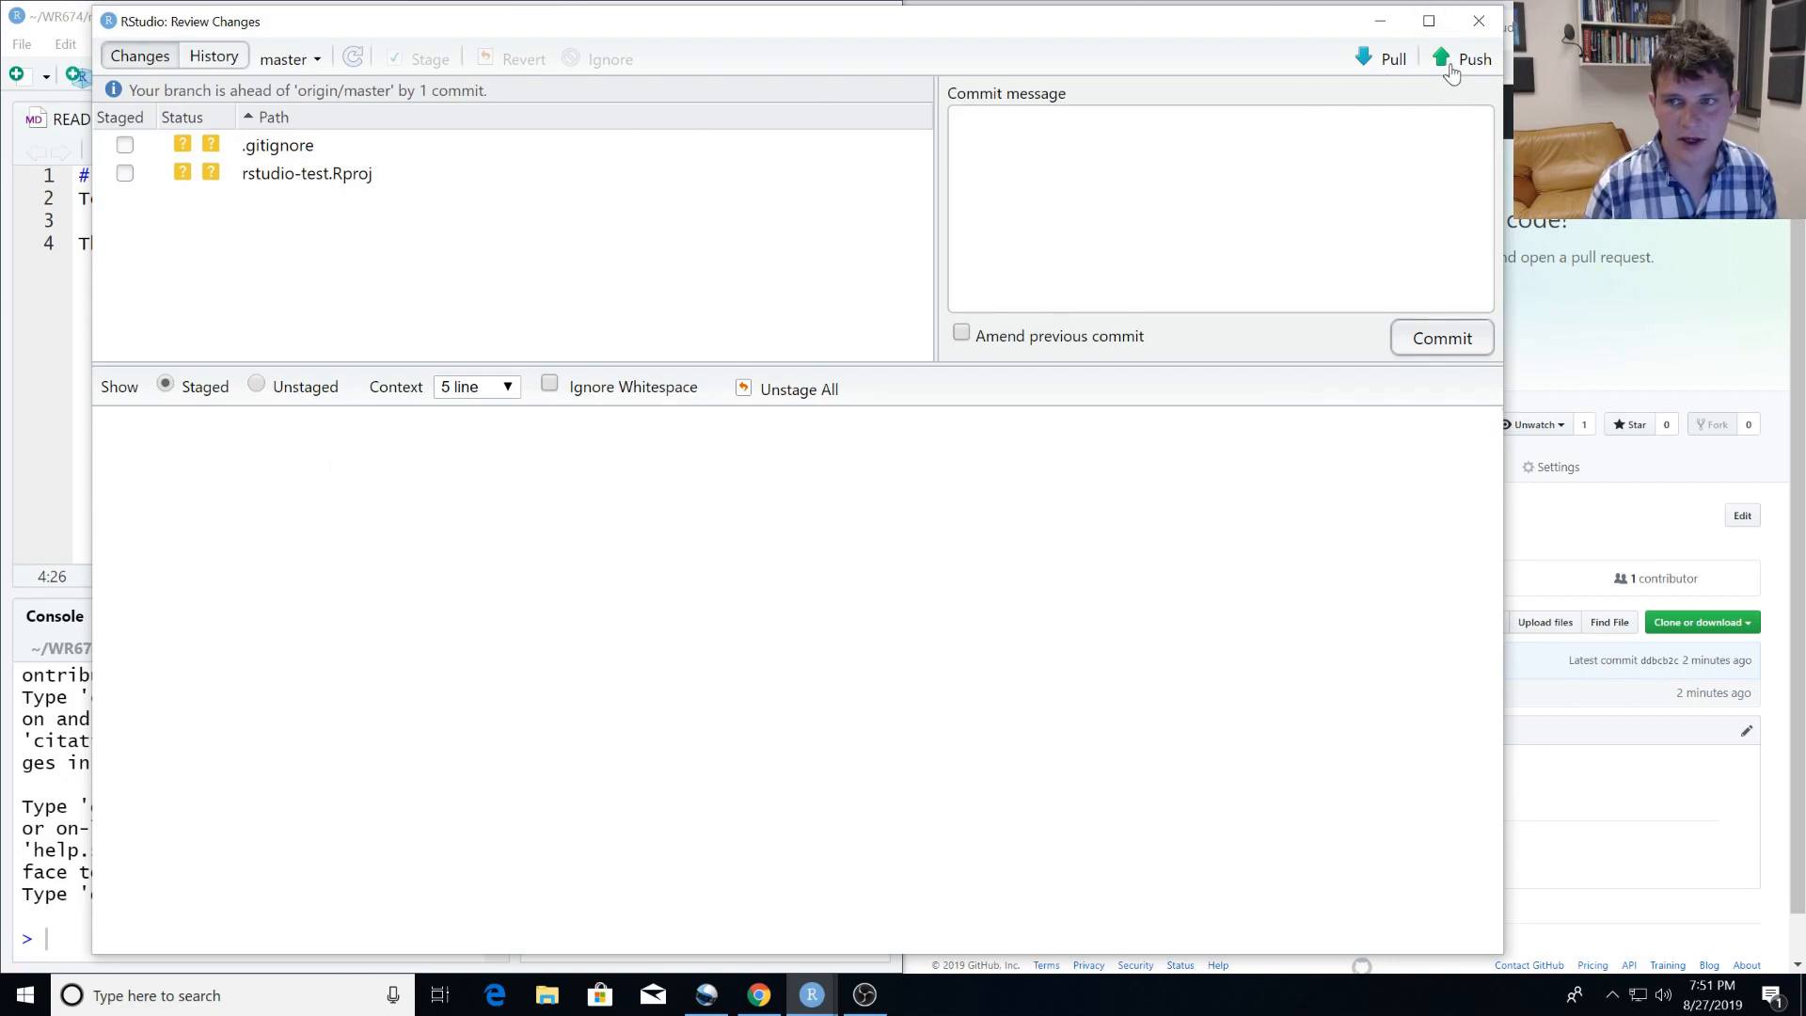
Push the README.md commit to the rstudio-test repository on GitHub and close the change review.
click(1455, 61)
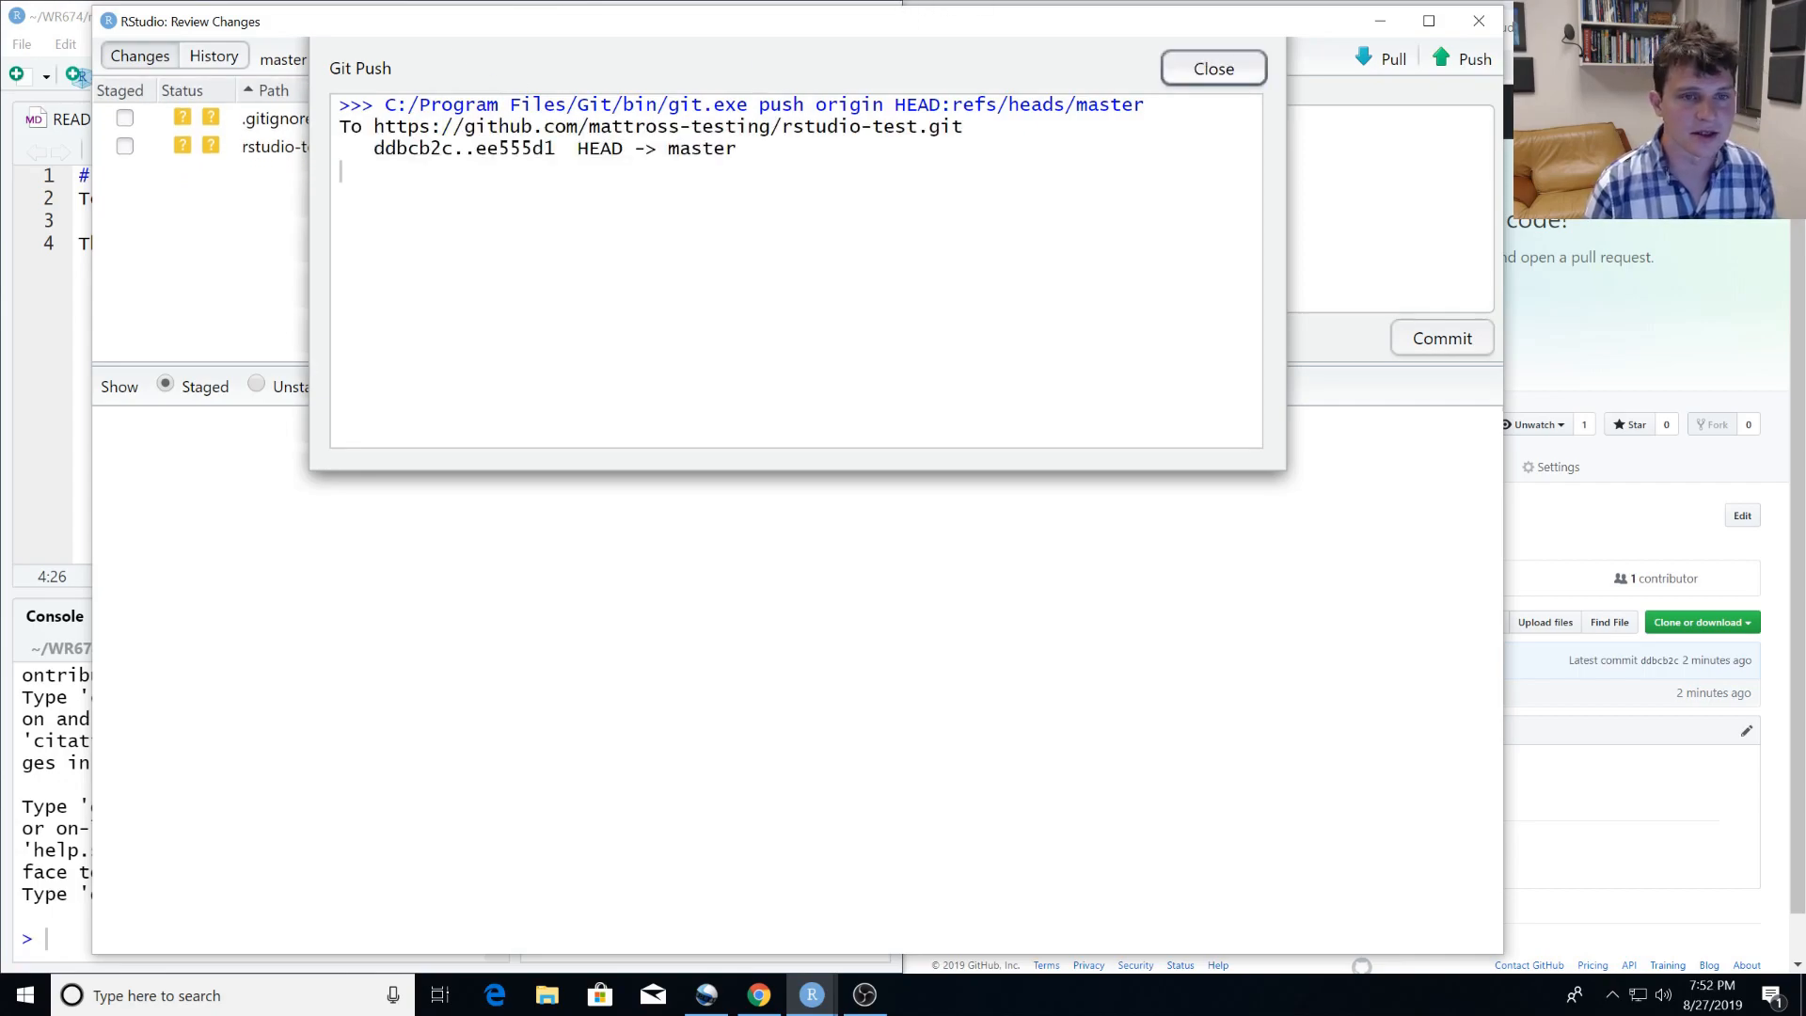
click(1205, 72)
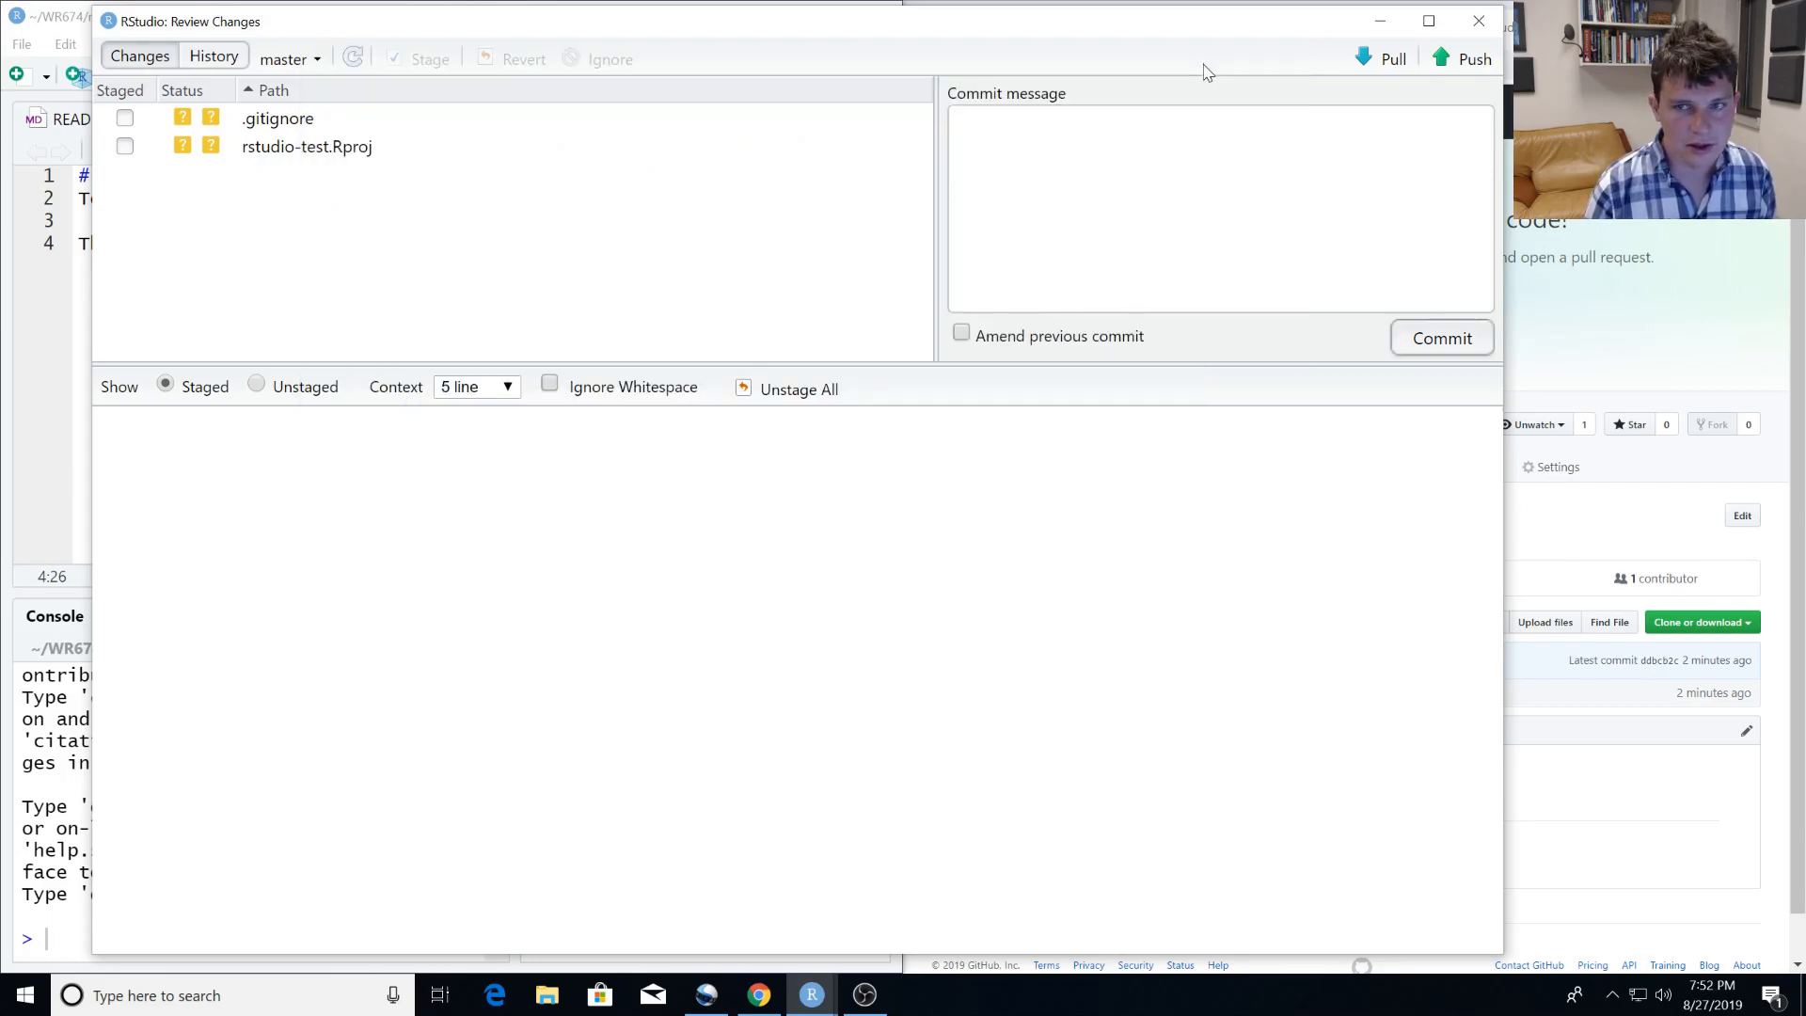
click(1479, 21)
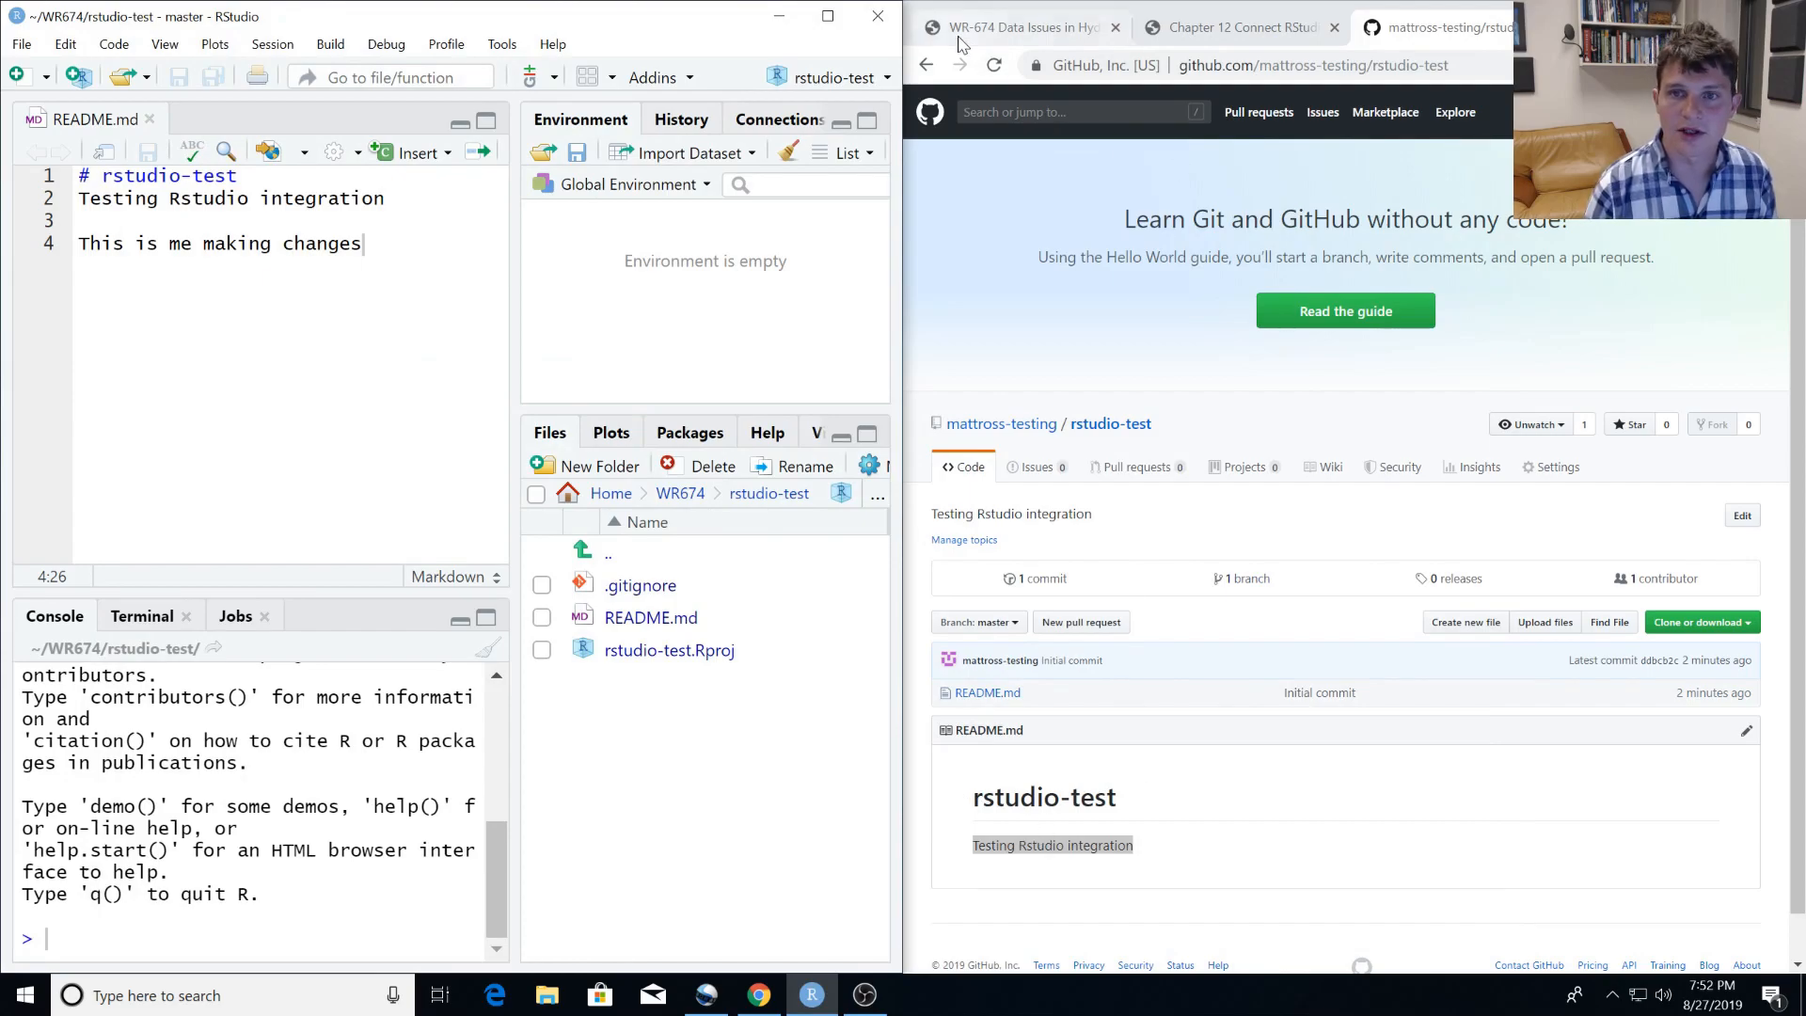
Reload the rstudio-test repository page on GitHub and check its README for the line "This is me making changes".
click(994, 65)
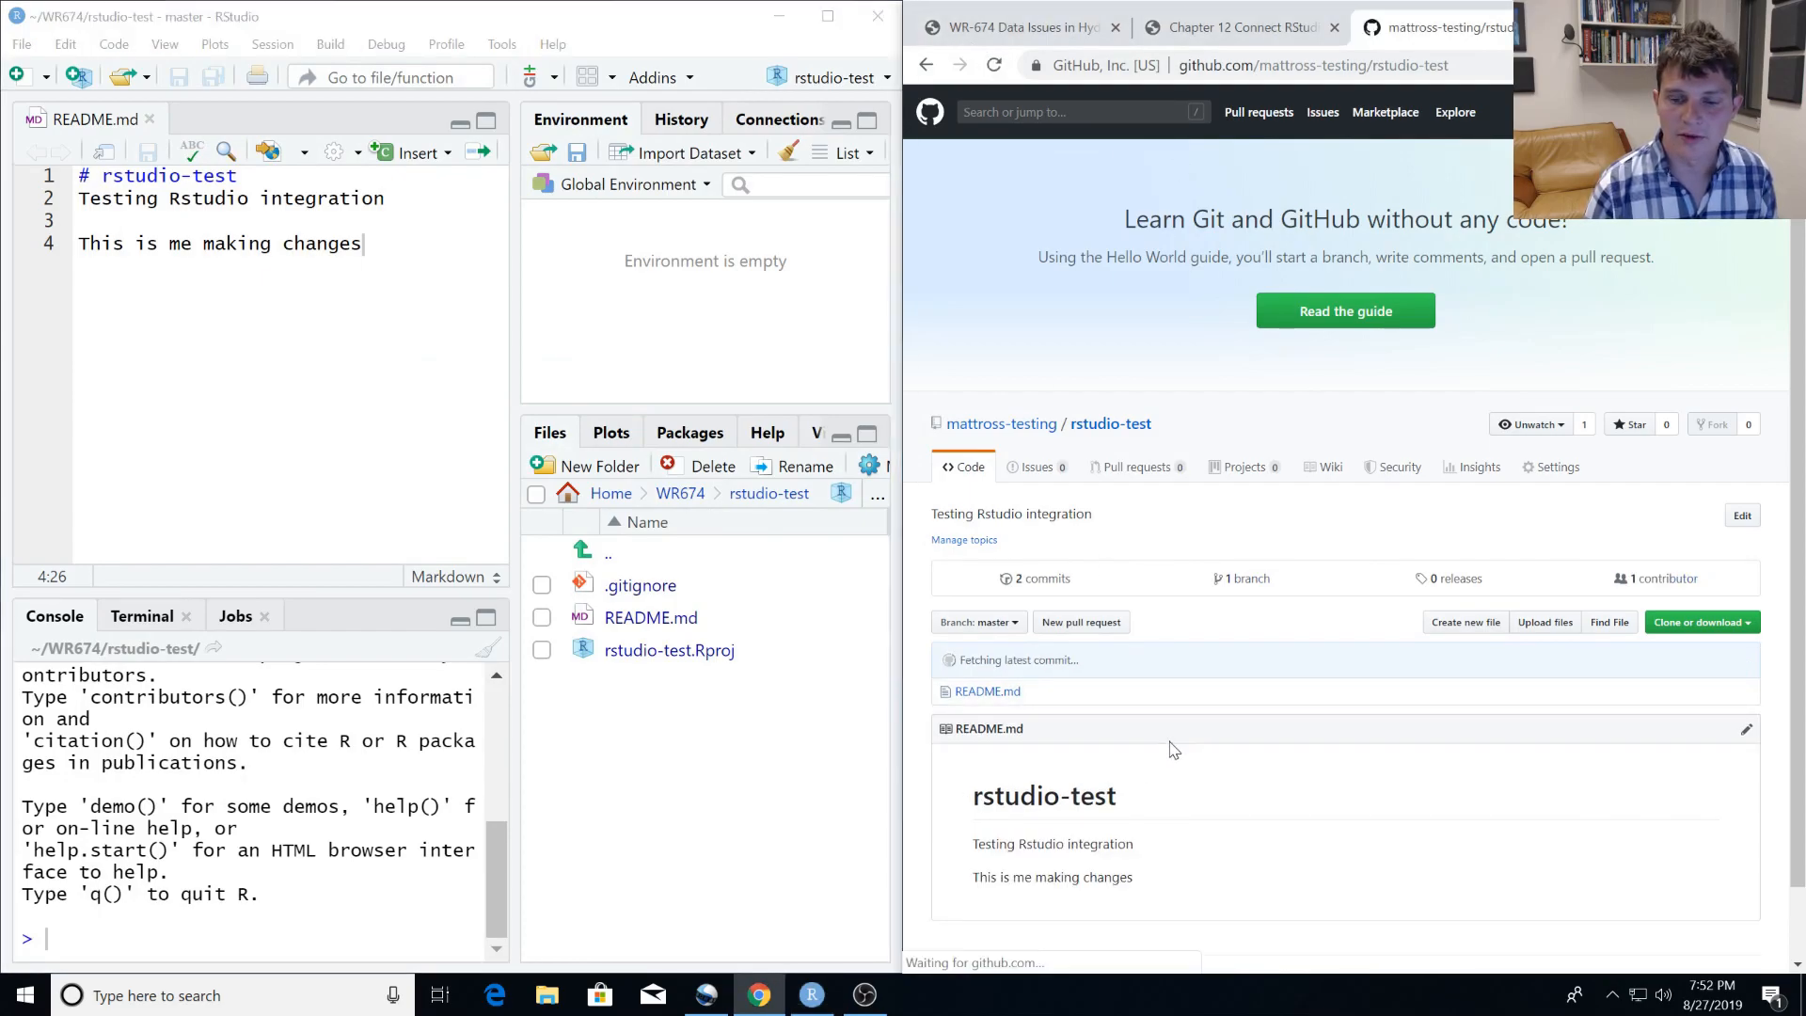
triple_click(1028, 877)
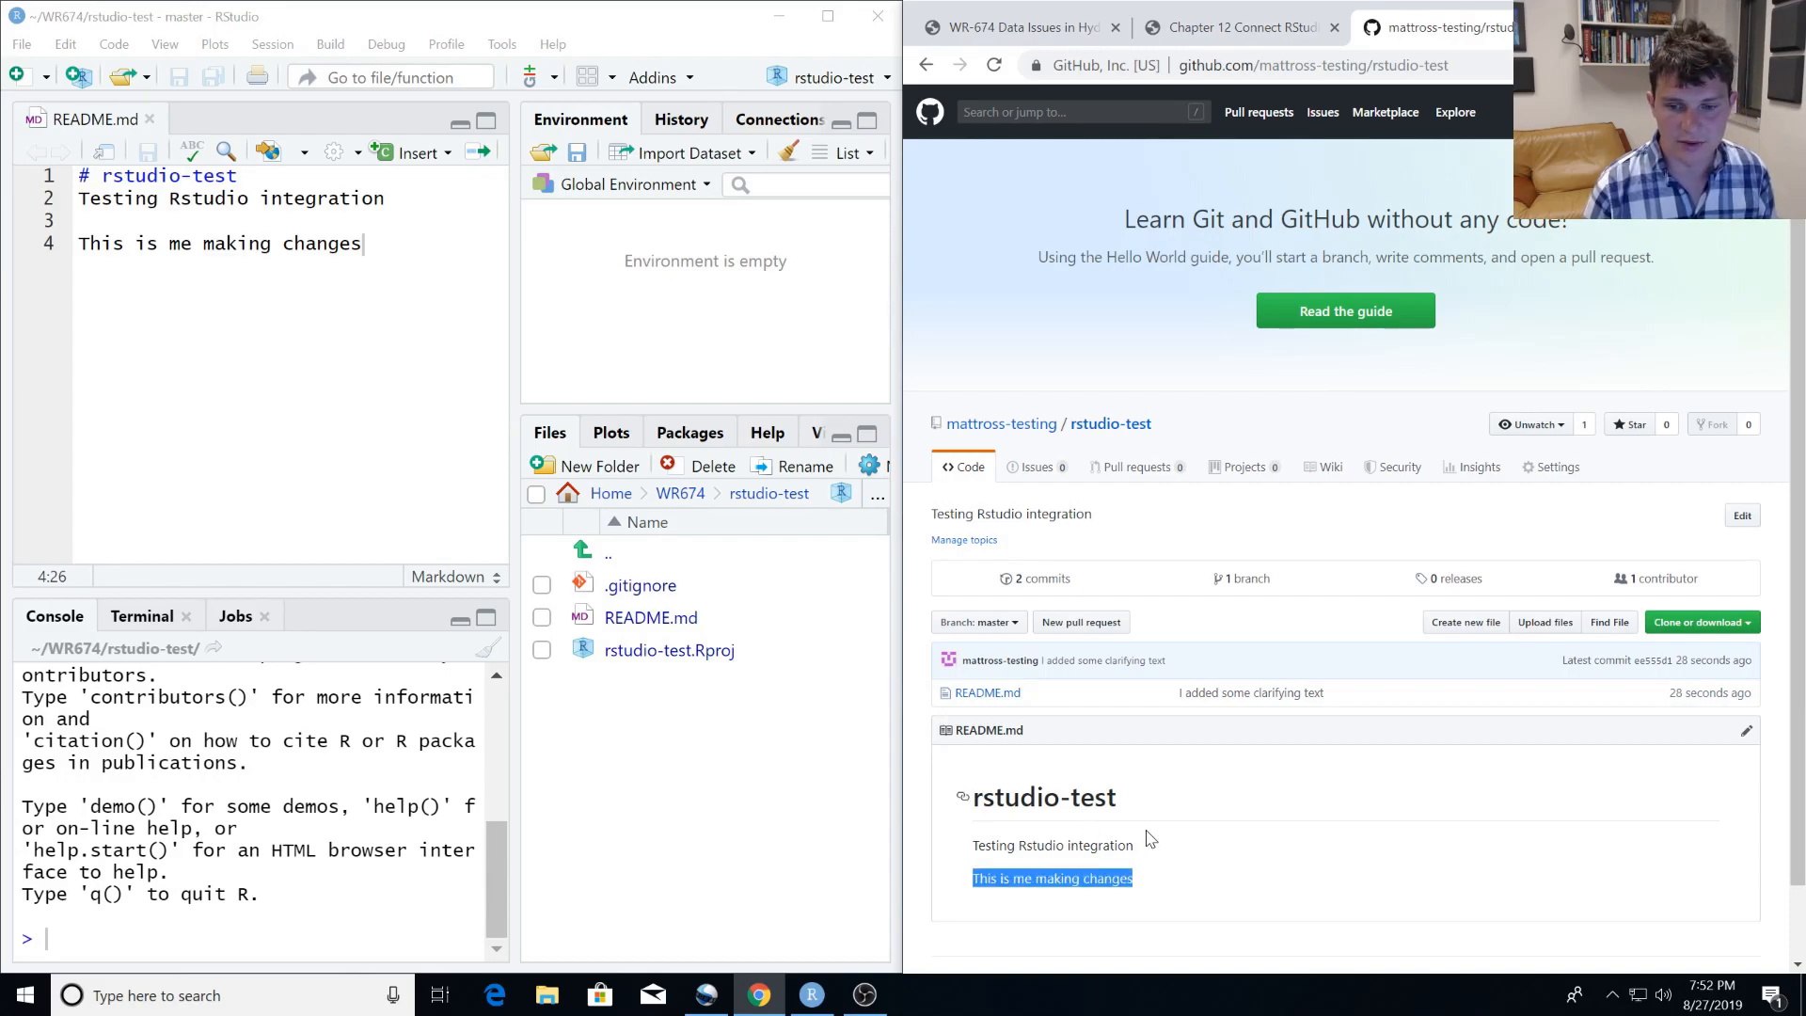
scroll(1141, 825, down, 1)
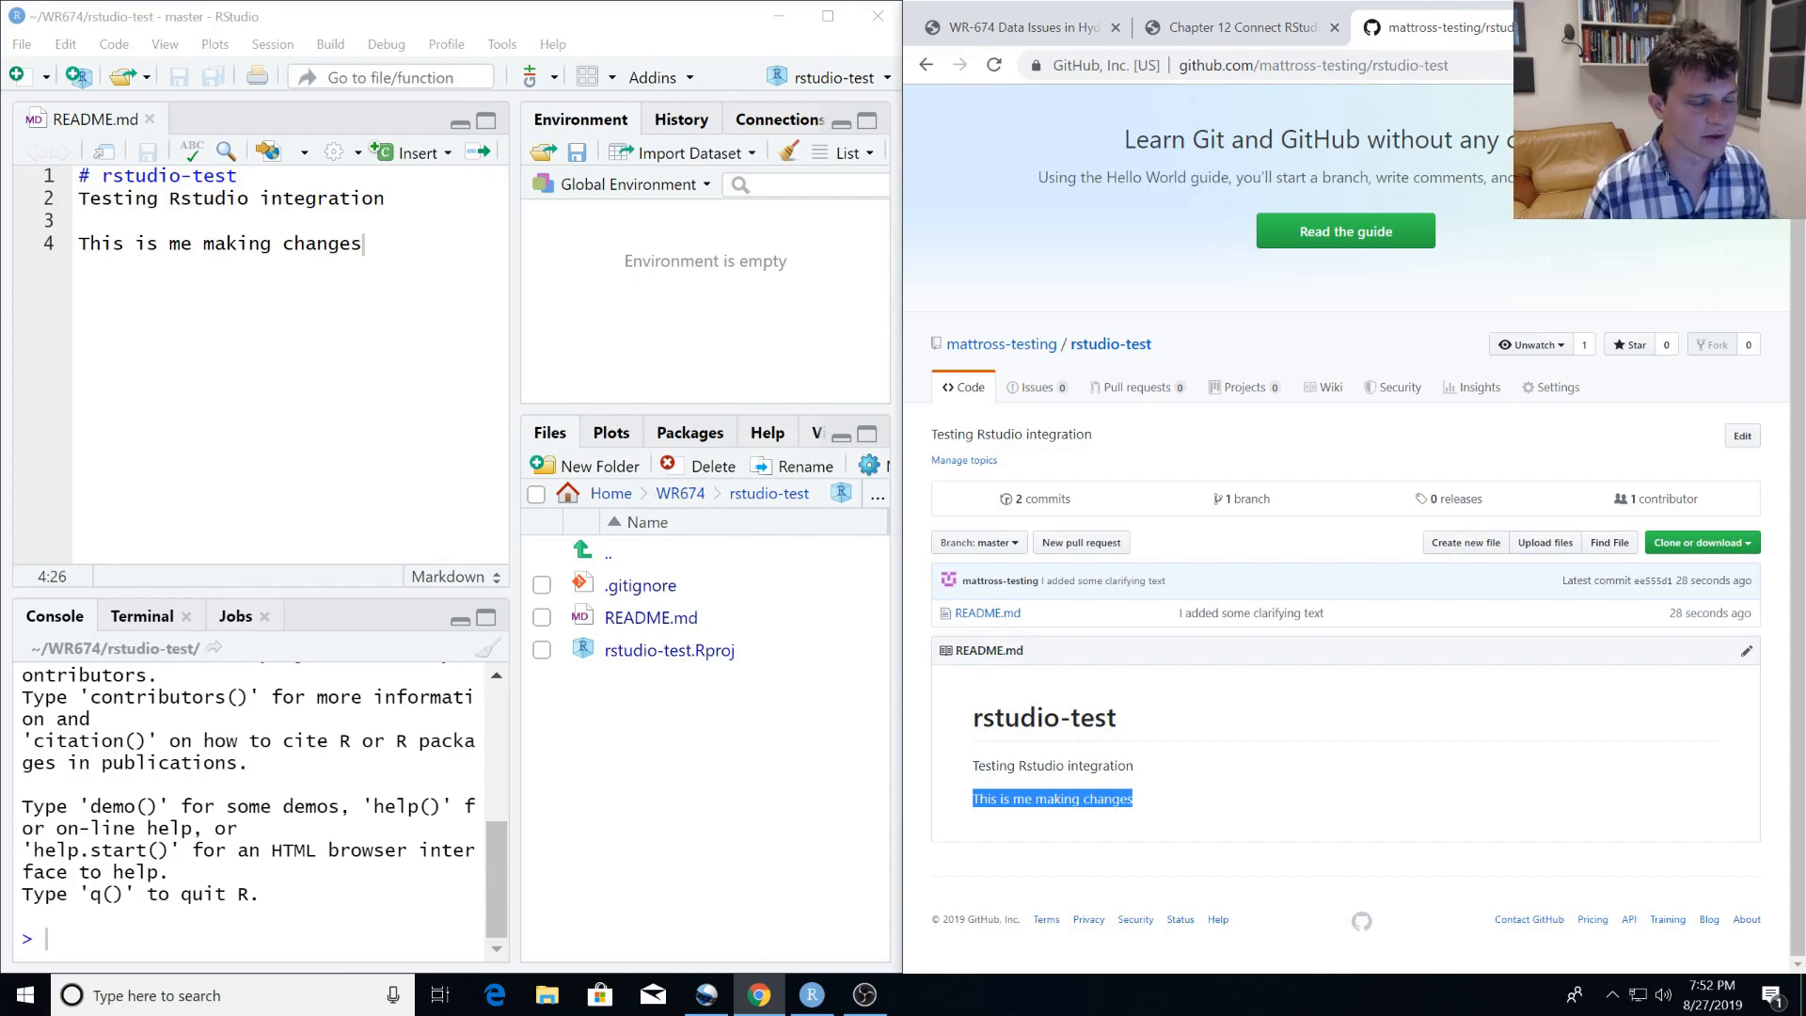
Return to Chapter 12 of the Happy Git guide and look through the table of contents around the RStudio connection chapters.
click(1234, 38)
scroll(1052, 612, up, 5)
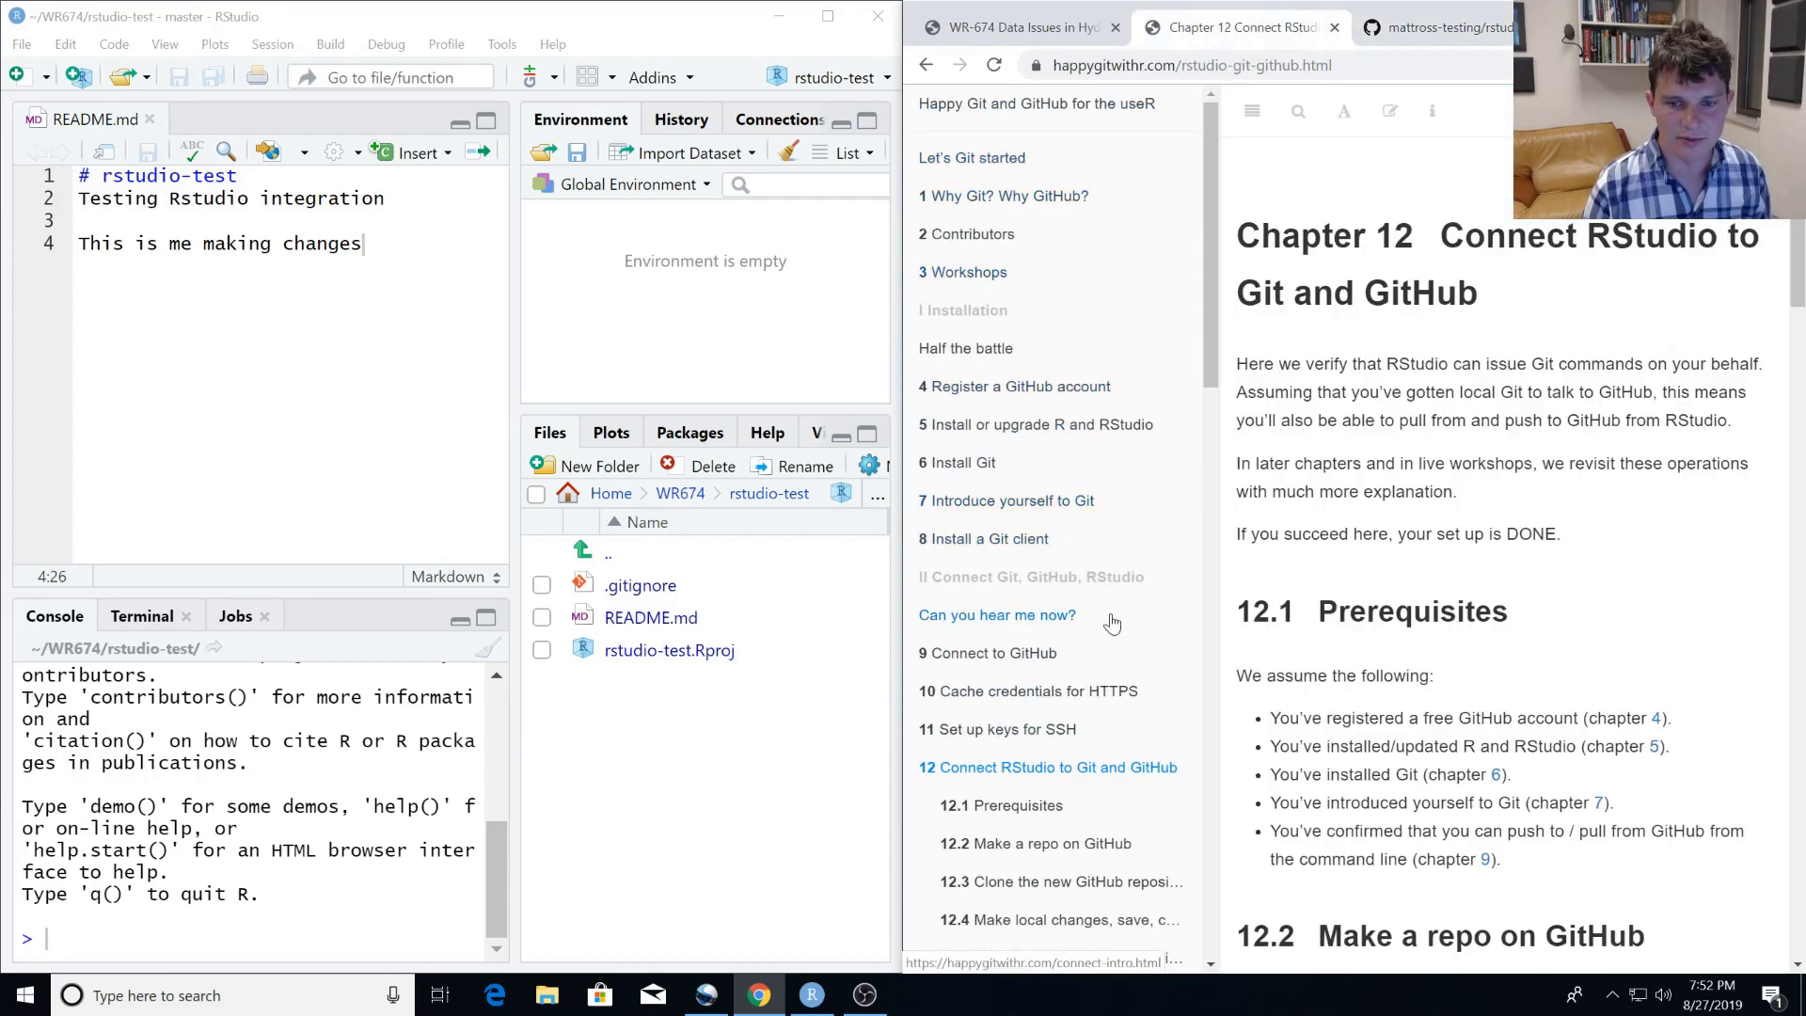
scroll(1103, 646, down, 2)
scroll(1102, 646, down, 3)
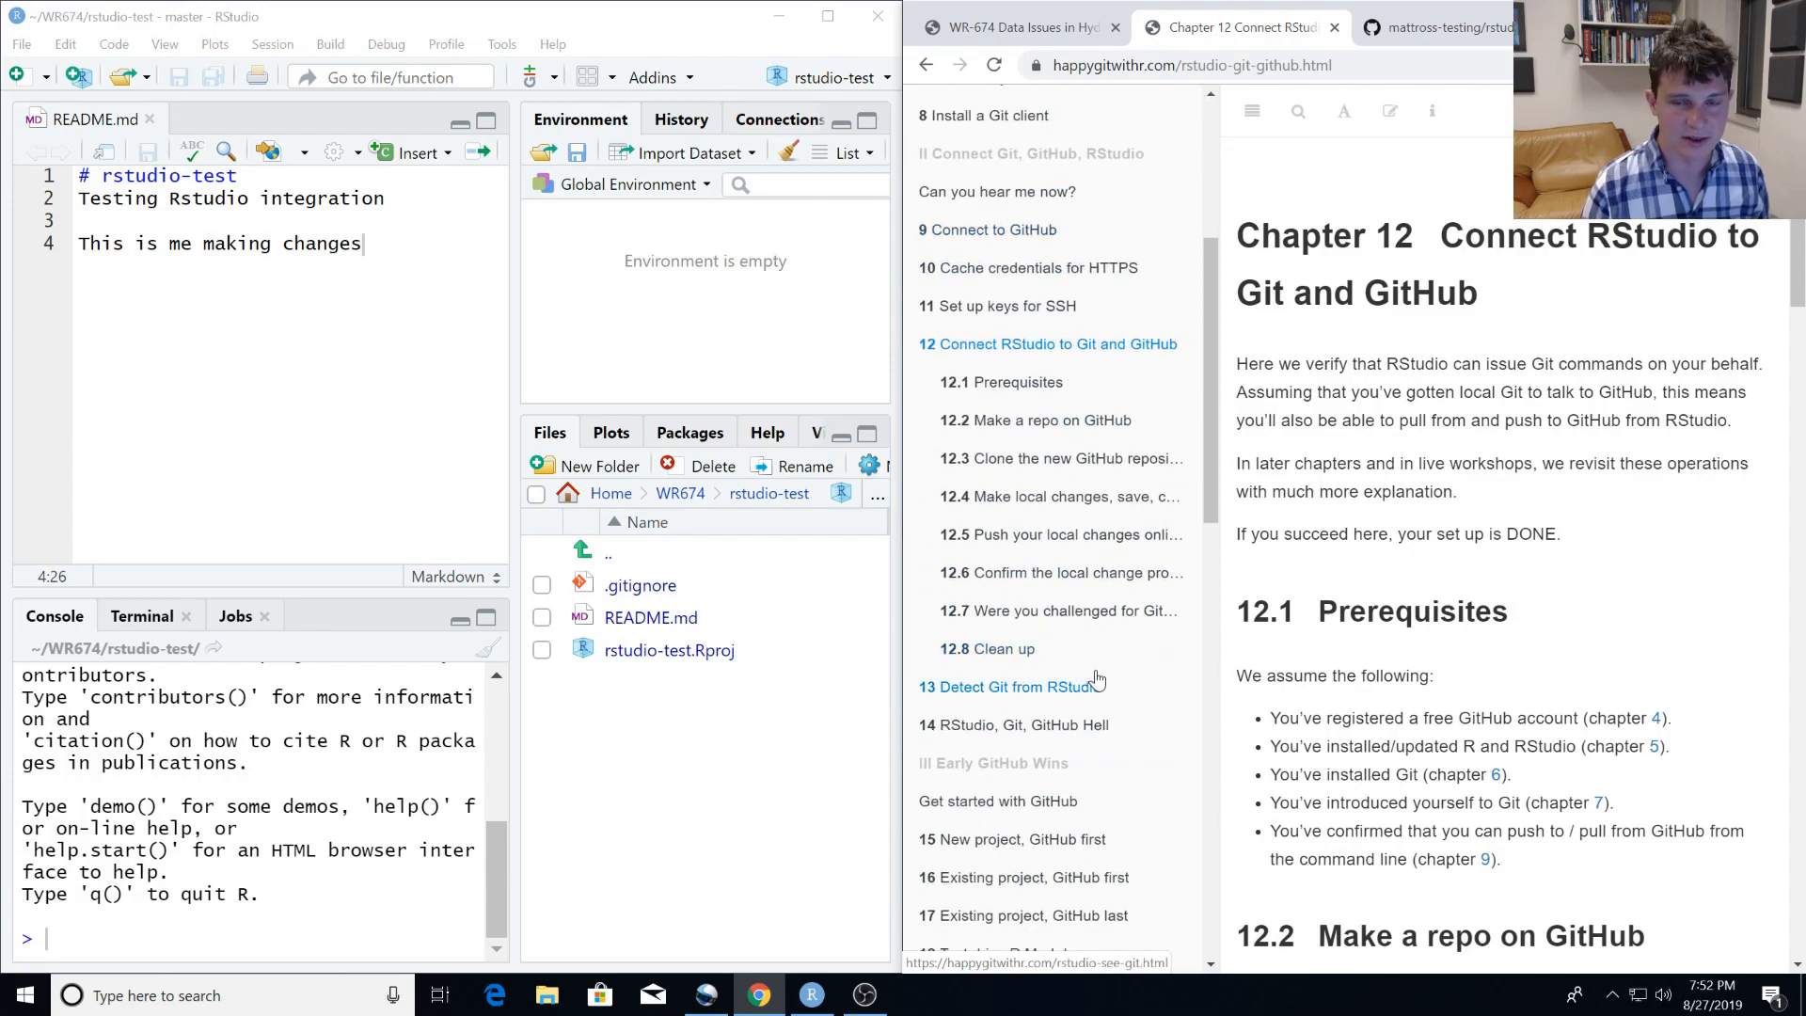